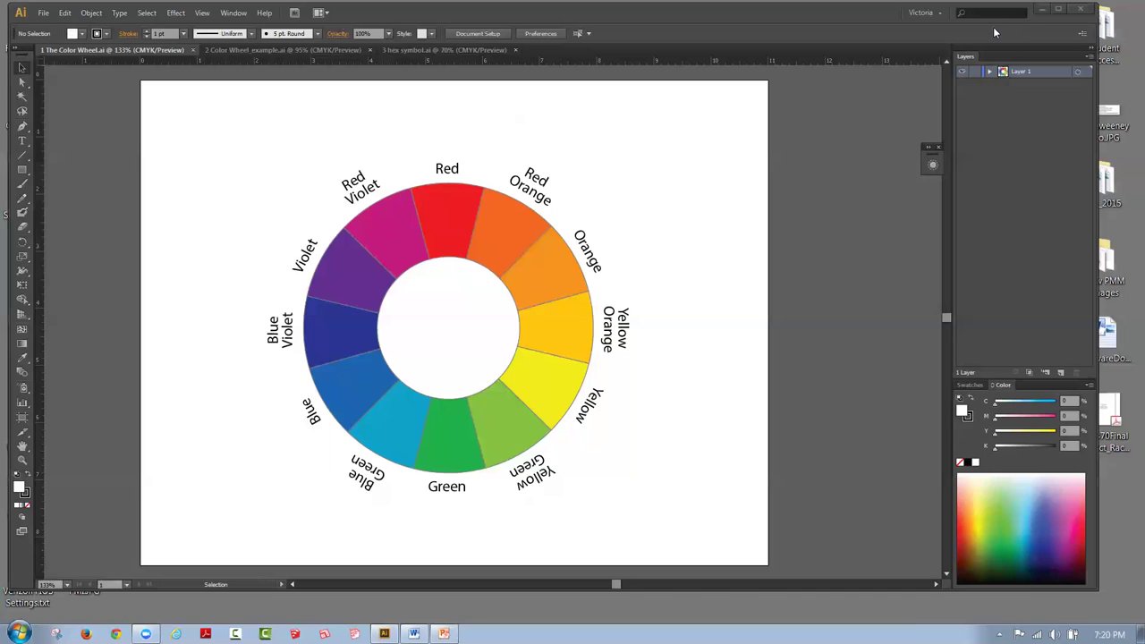
Step: Set the fill to the dark green C=90 M=30 Y=95 K=30 swatch, then switch to the Color Wheel_example.ai document
click(967, 385)
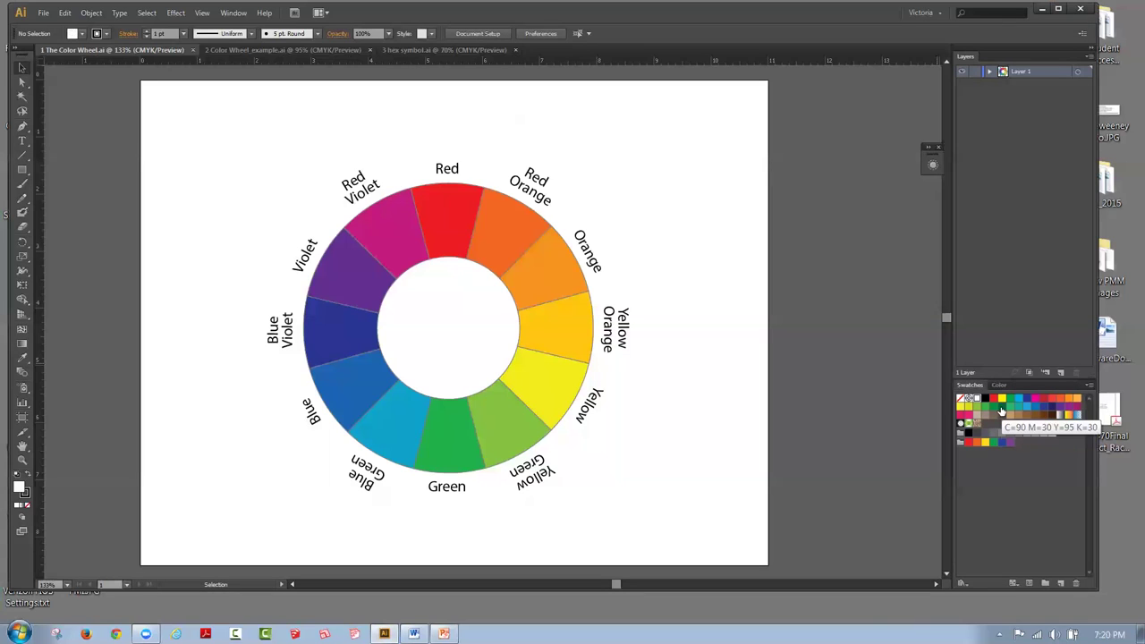
click(1002, 410)
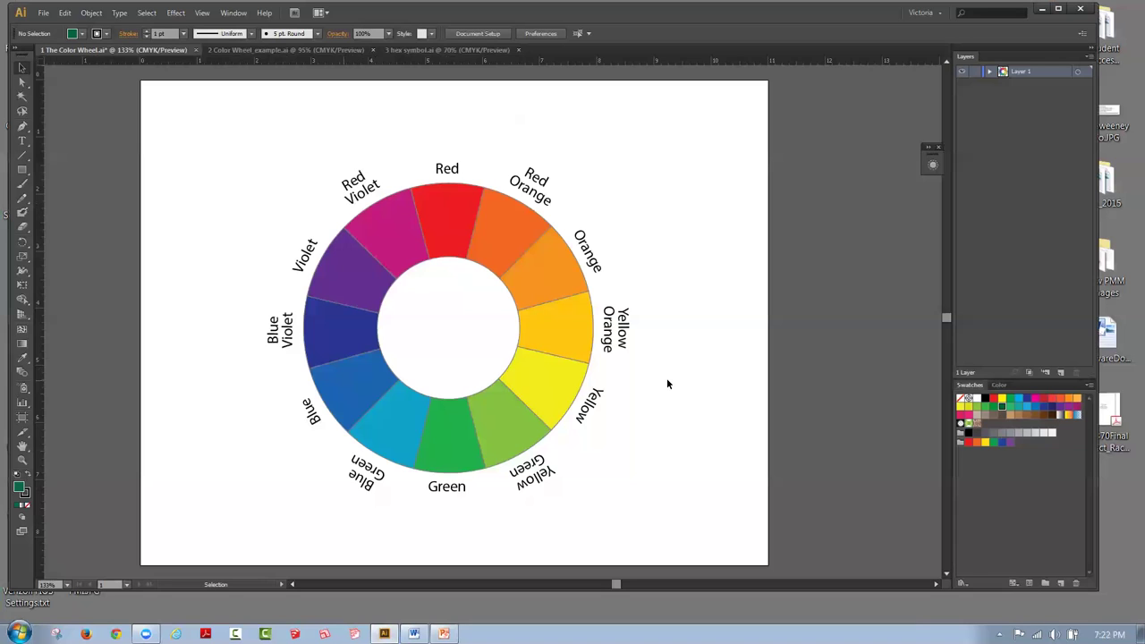
click(283, 50)
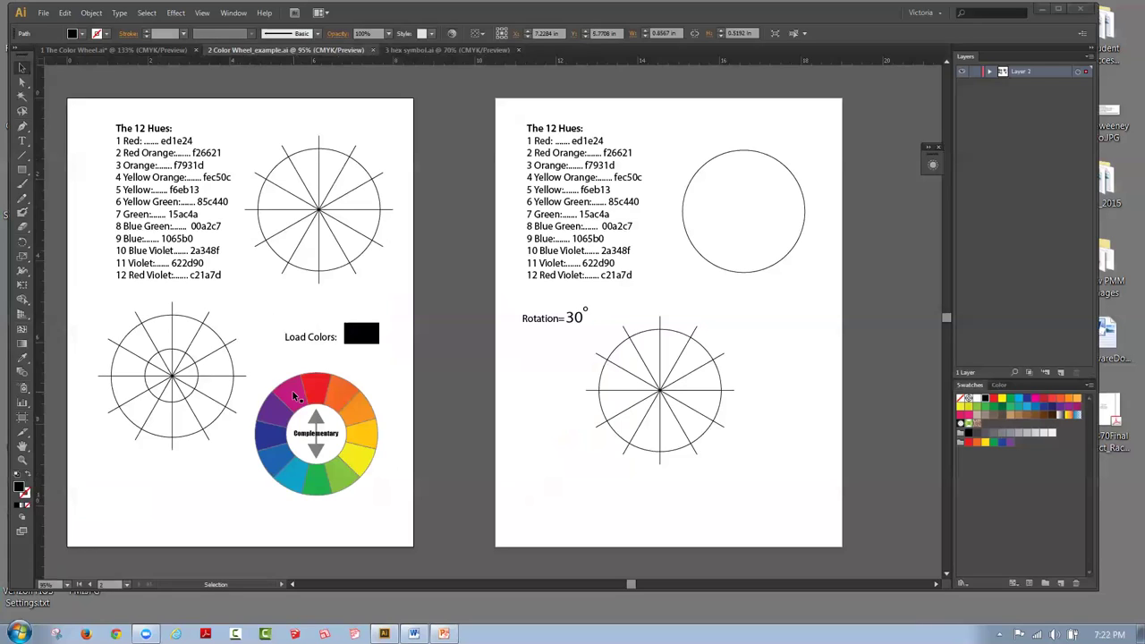
click(23, 361)
click(91, 13)
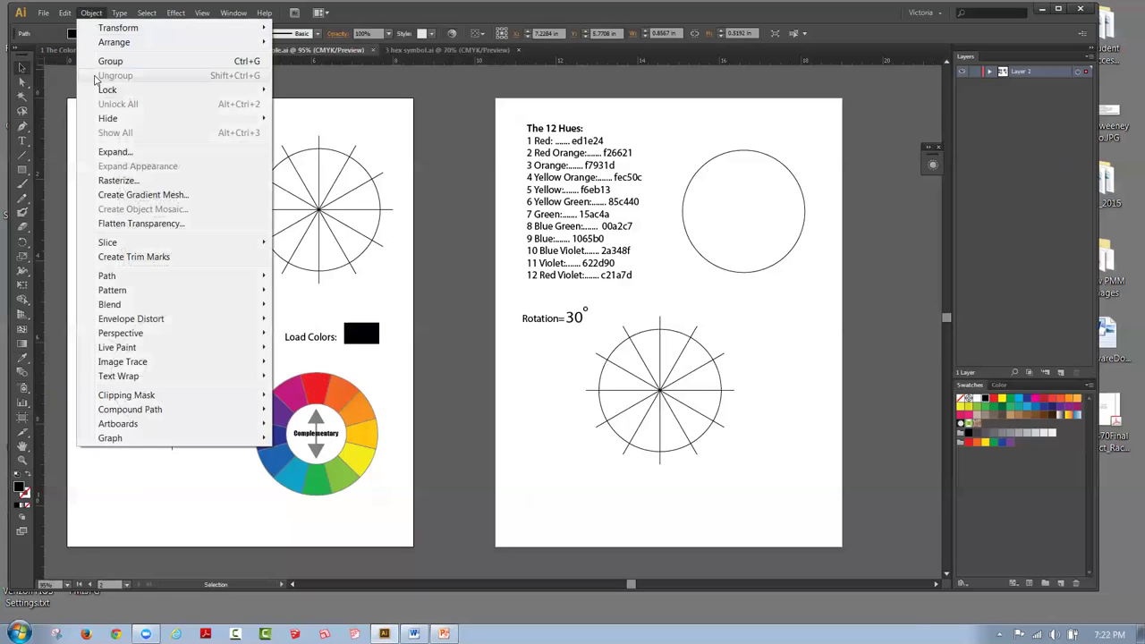
click(348, 100)
Step: Show selection edges and remove the stroke from the 12-hue colour wheel above the first artboard's lower edge, leaving nothing selected
click(331, 384)
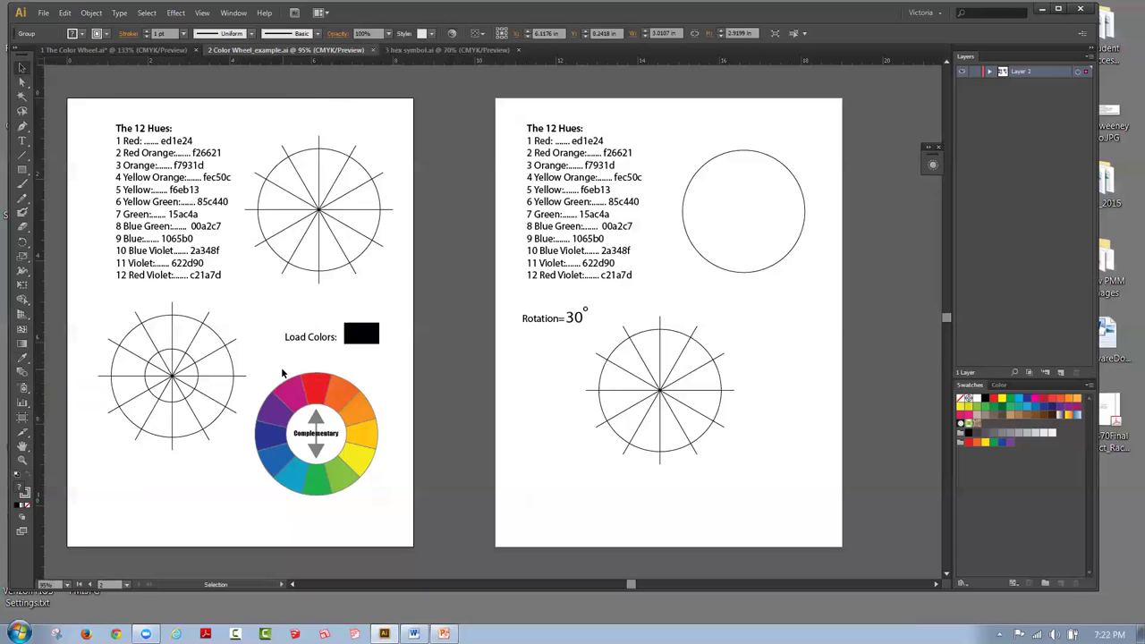
click(202, 13)
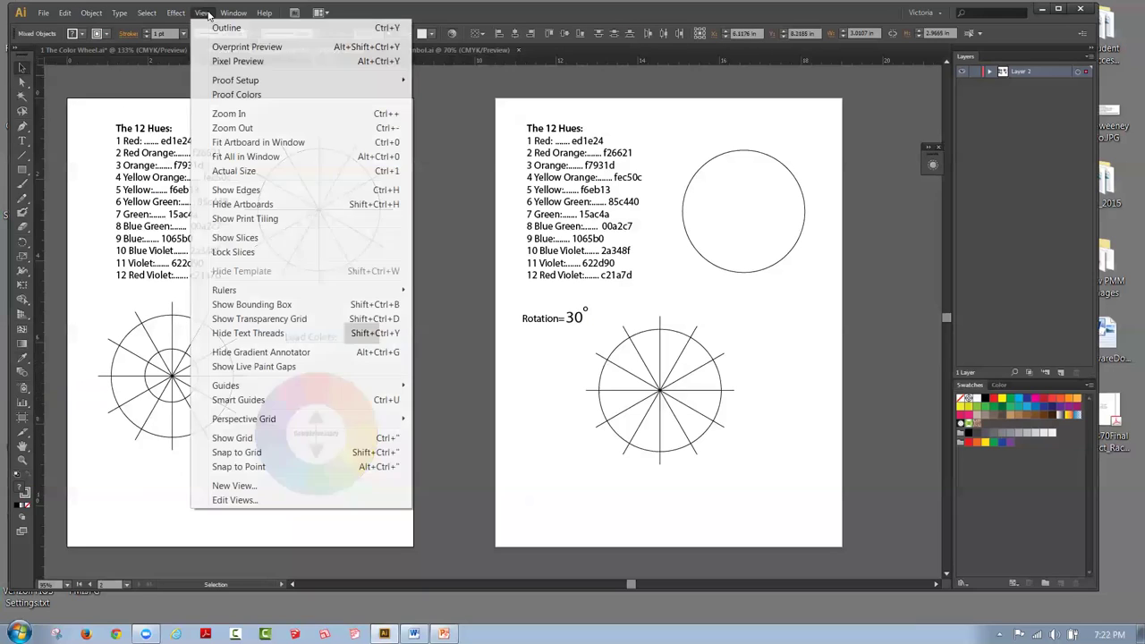
click(230, 190)
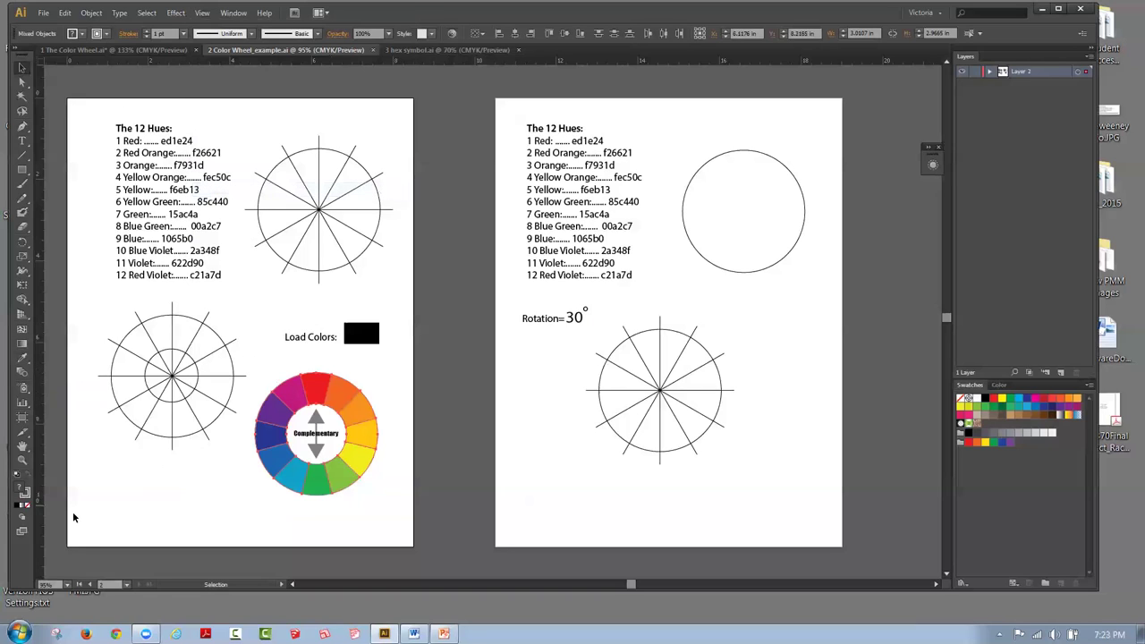
click(22, 507)
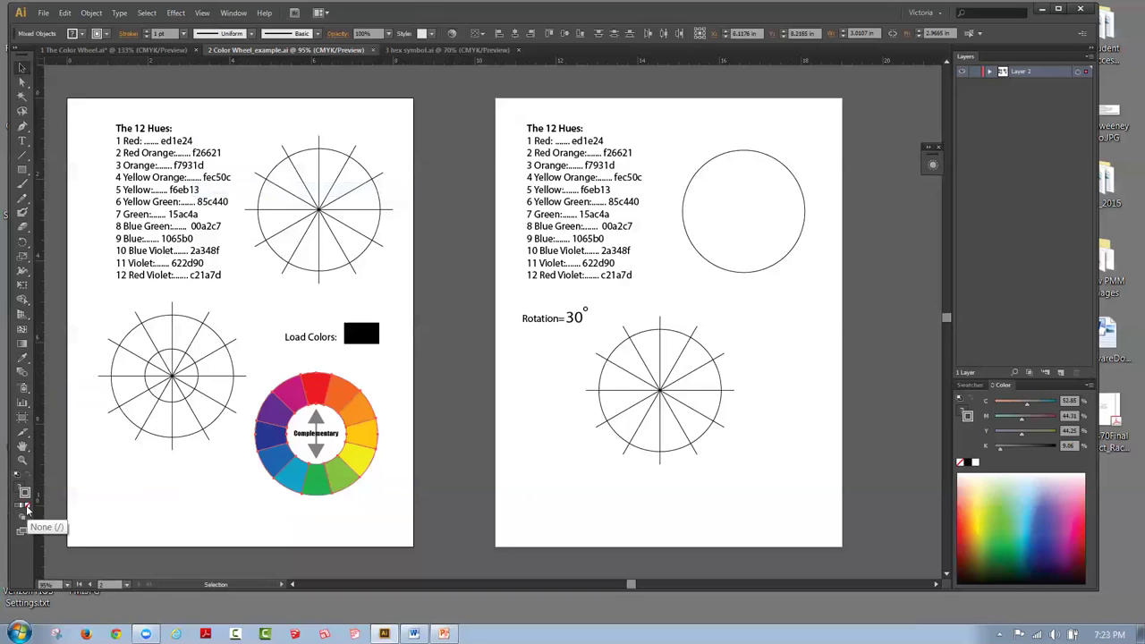
click(27, 508)
key(ctrl+shift+a)
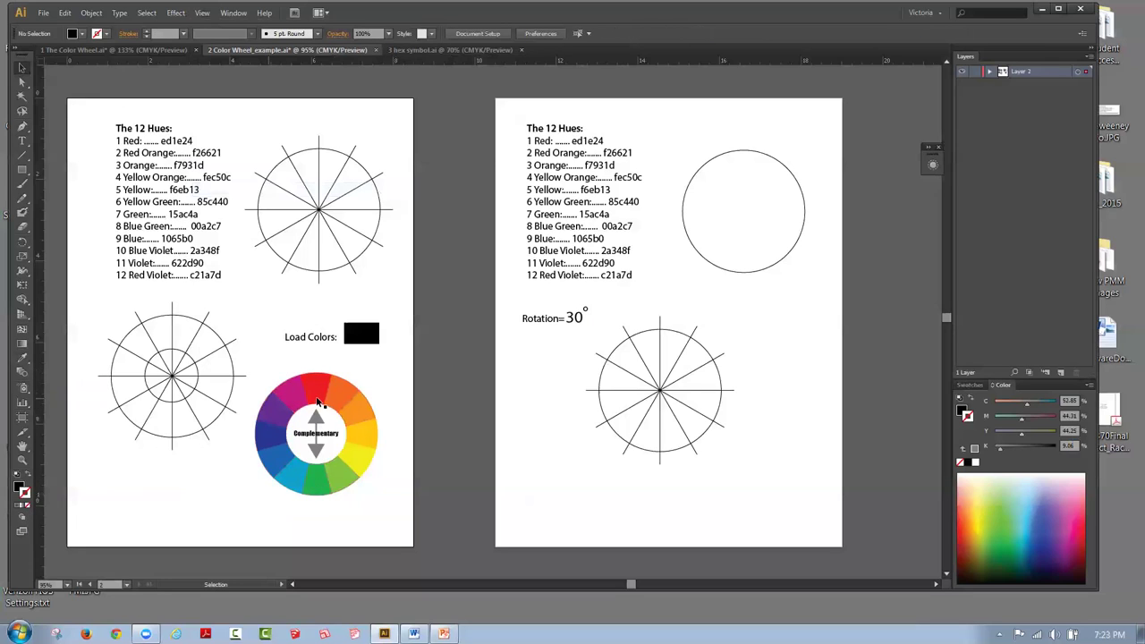
Step: Float the Swatches panel over the canvas beside the first artboard and make it taller
click(18, 488)
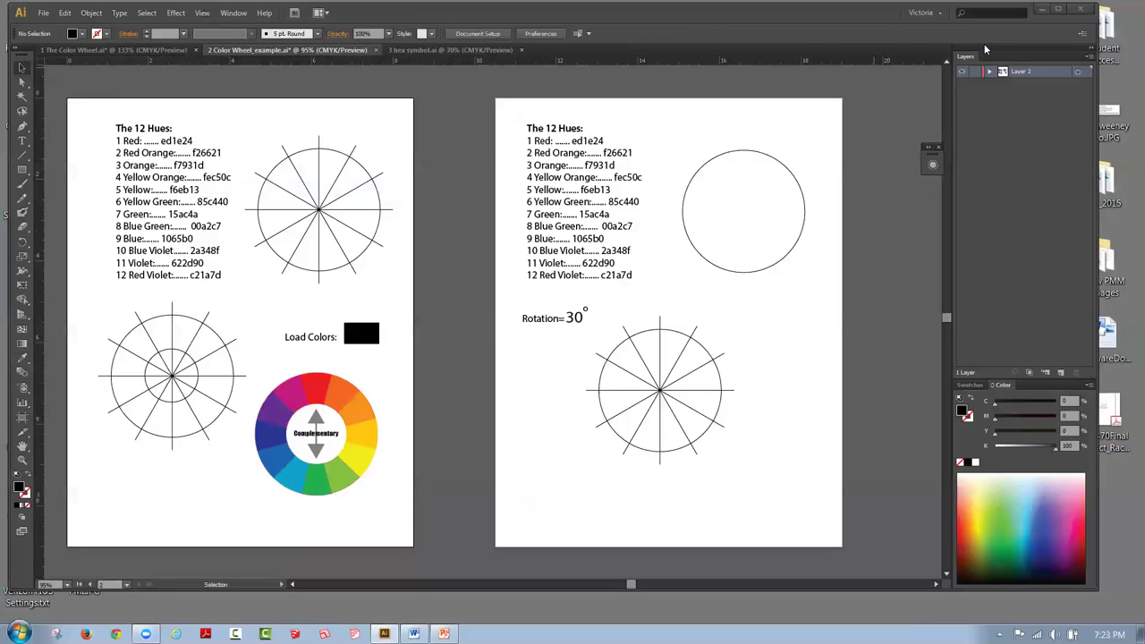
click(971, 386)
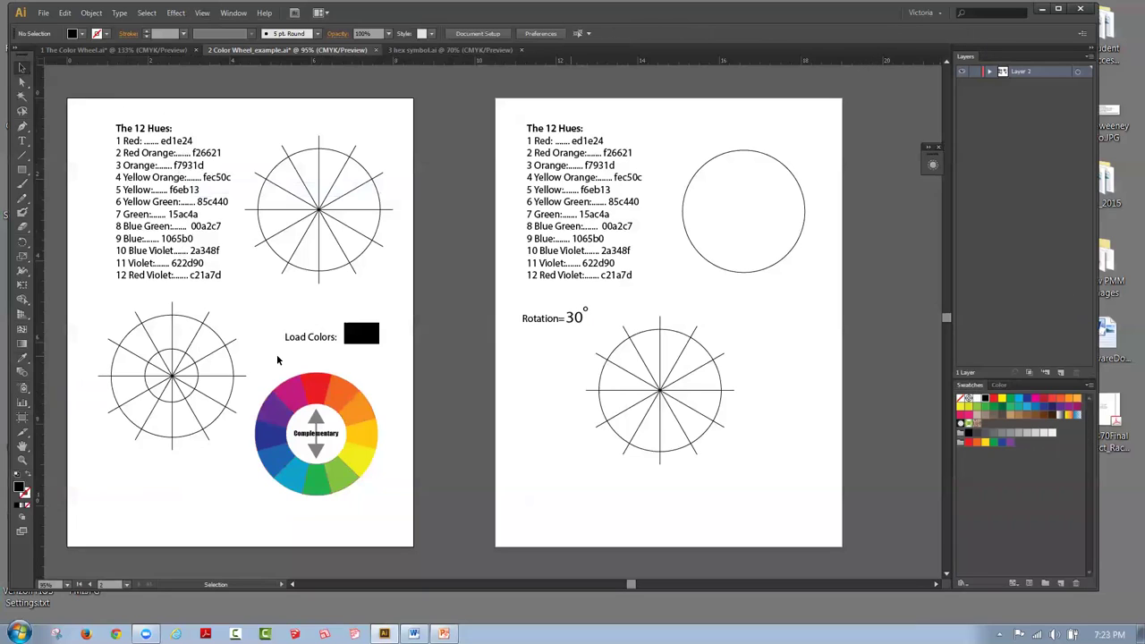
drag(972, 386, 447, 162)
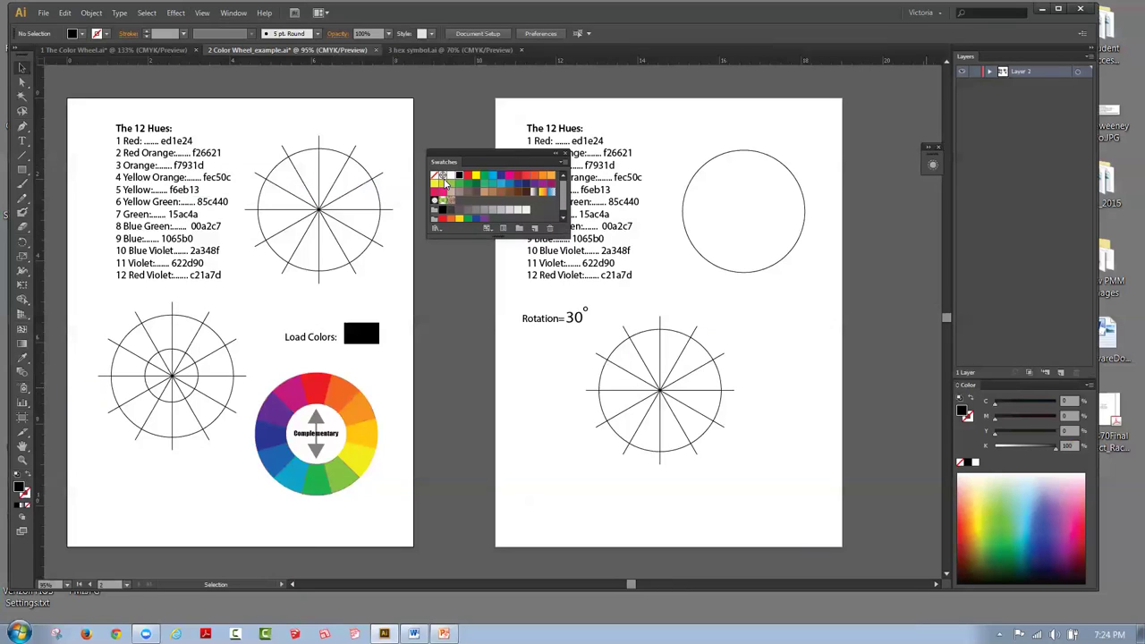
drag(497, 234, 492, 305)
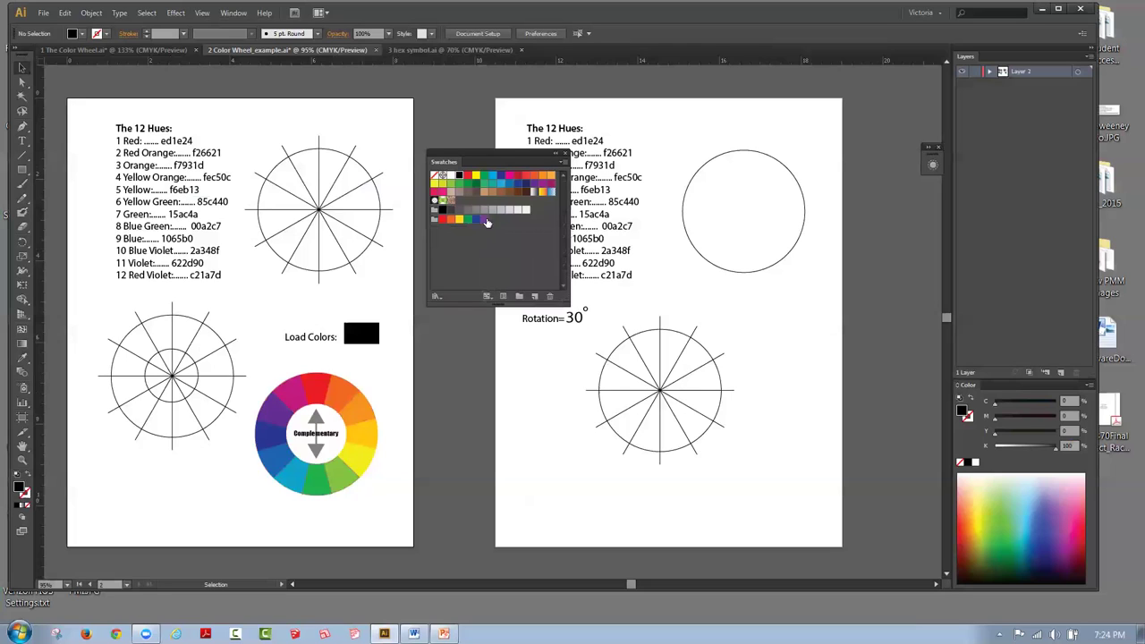
Step: Delete all unused swatches and the leftover colour group from the Swatches panel
click(562, 161)
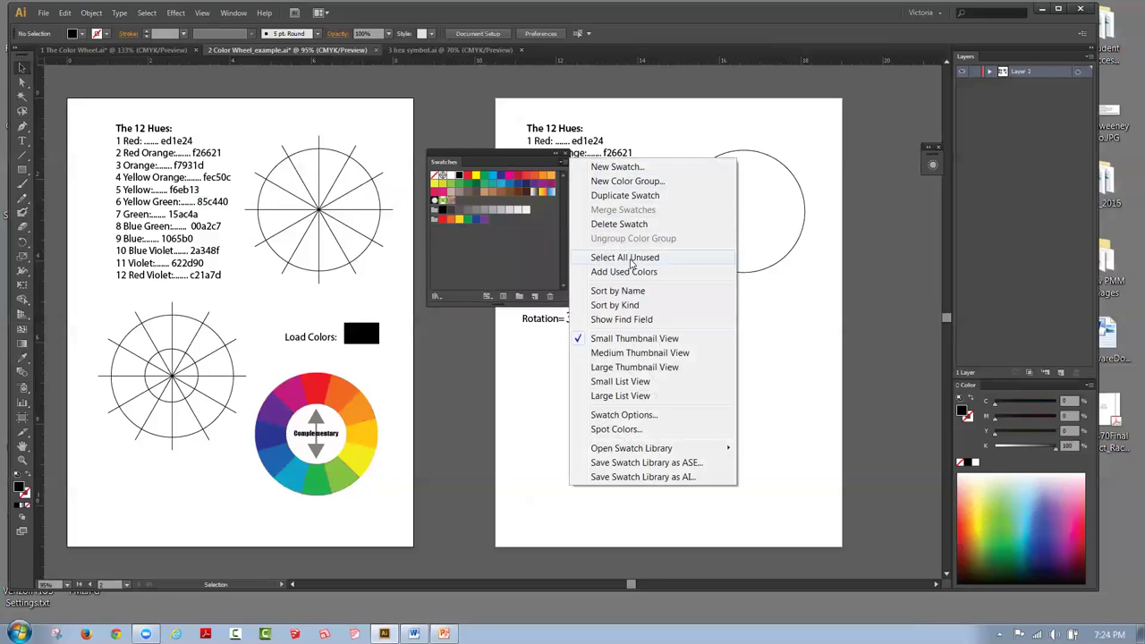
click(632, 257)
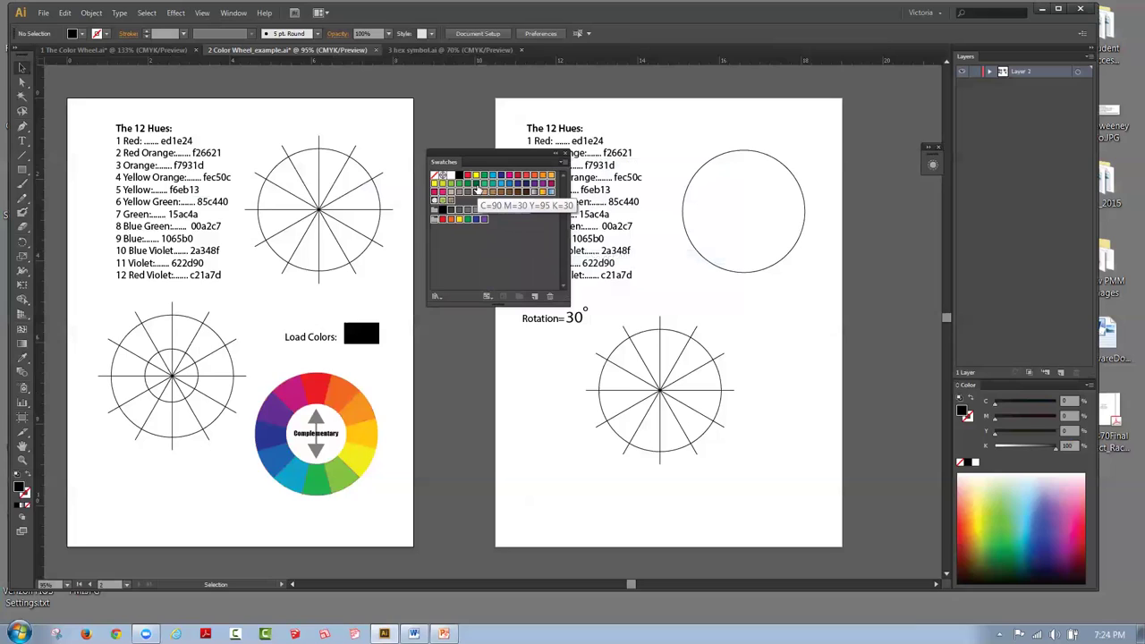
click(549, 298)
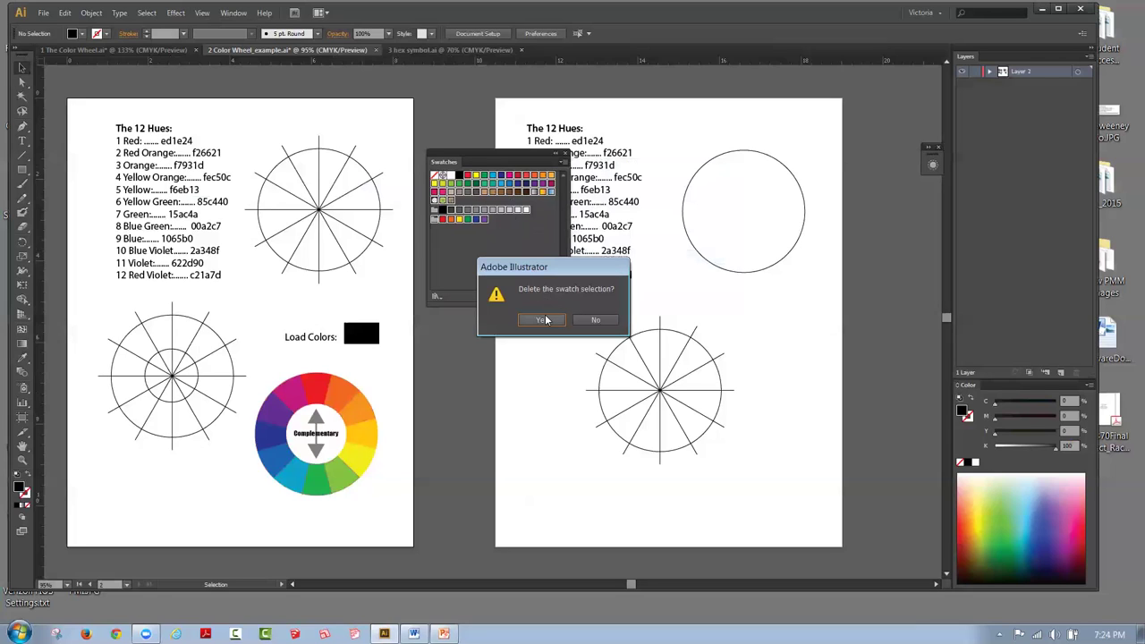
click(544, 317)
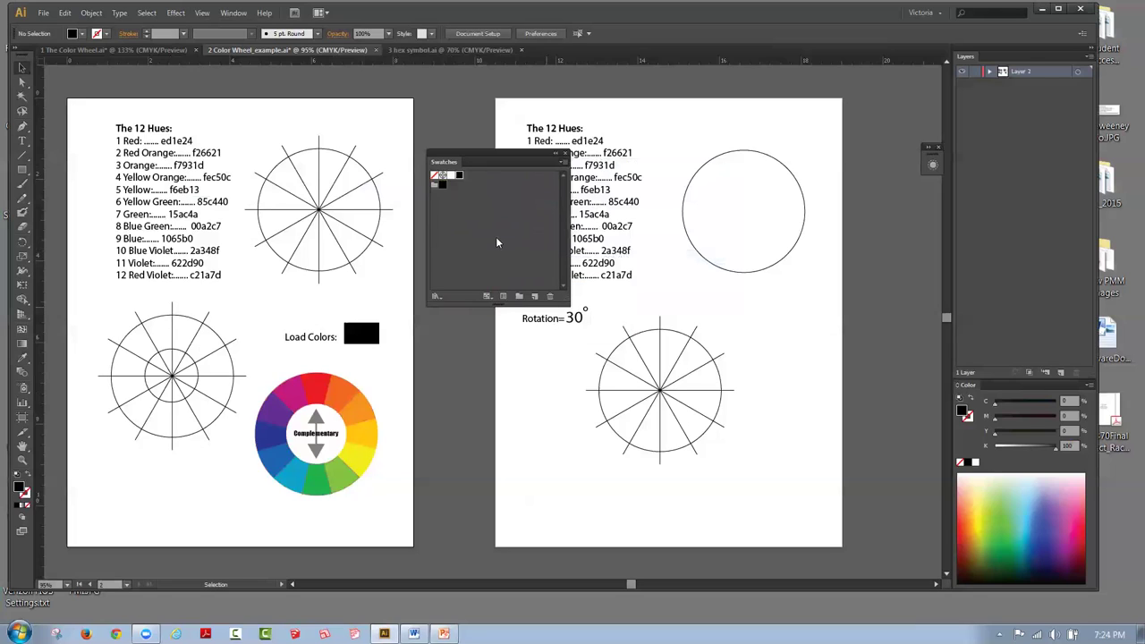
click(435, 185)
click(550, 296)
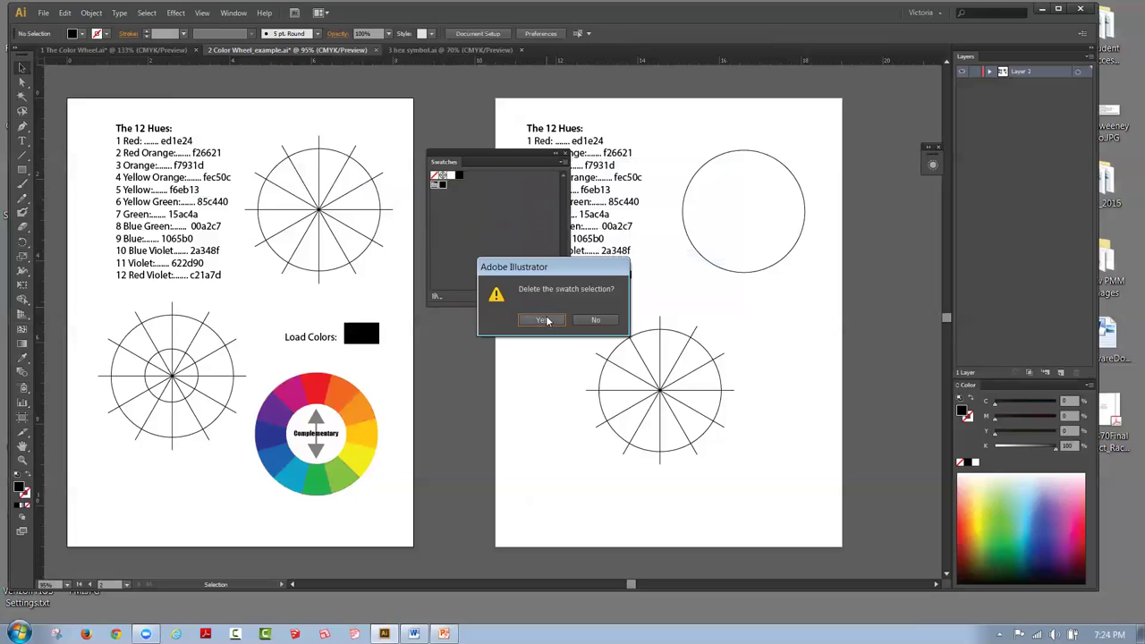
click(544, 320)
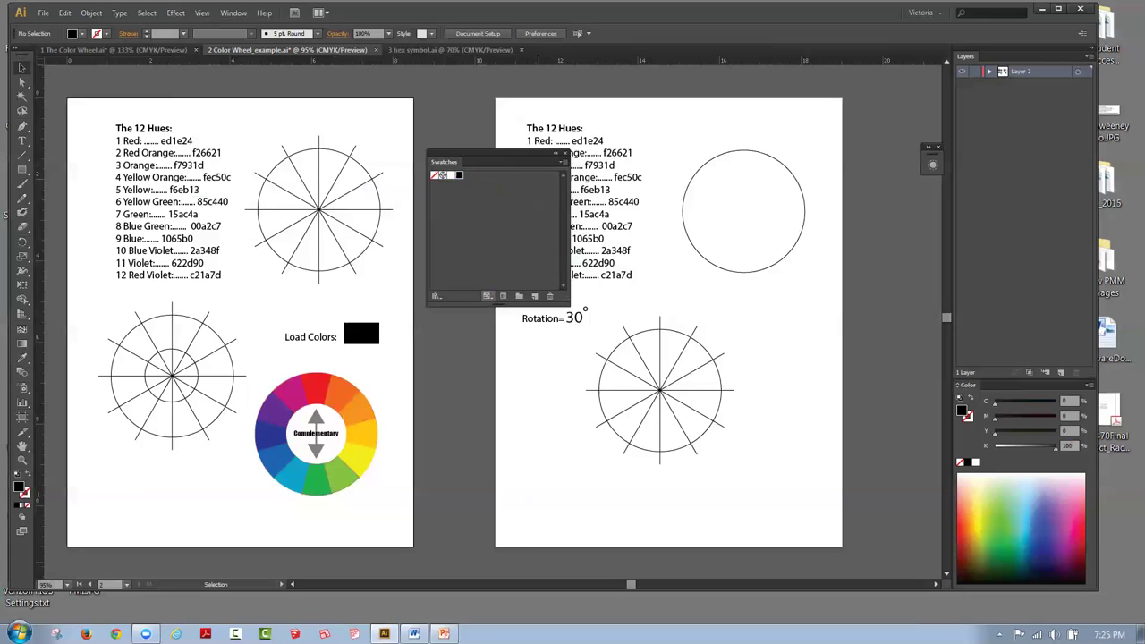
click(1054, 634)
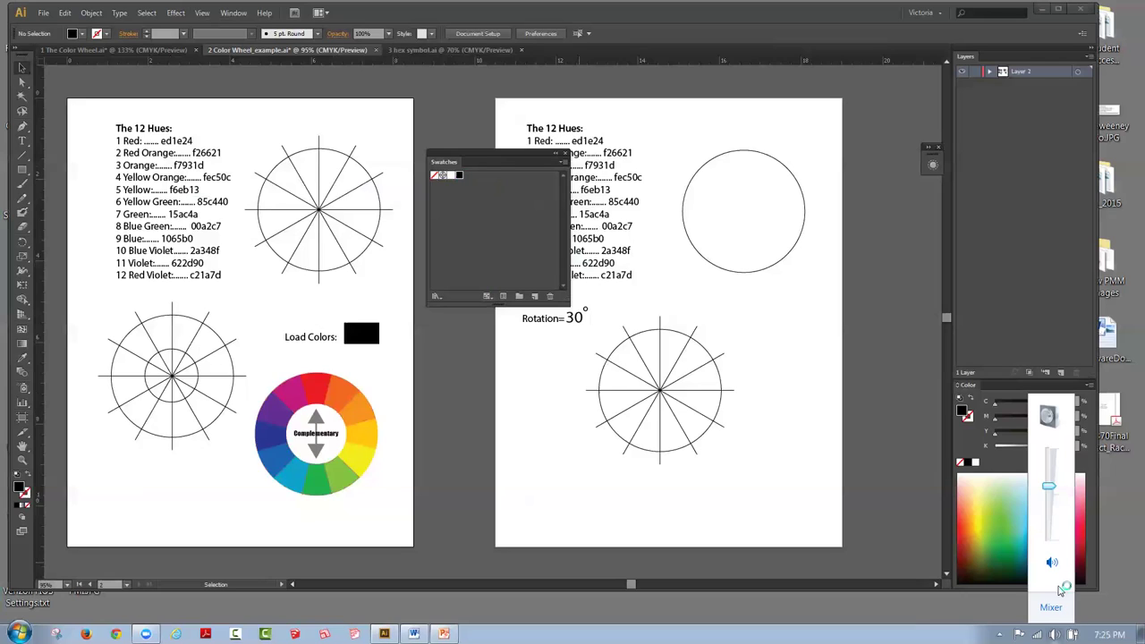
drag(1048, 486, 1048, 540)
drag(1049, 540, 1054, 441)
Step: Fill the Load Colors rectangle with the red sampled from the colour wheel and add that red to the swatches
click(367, 334)
click(367, 334)
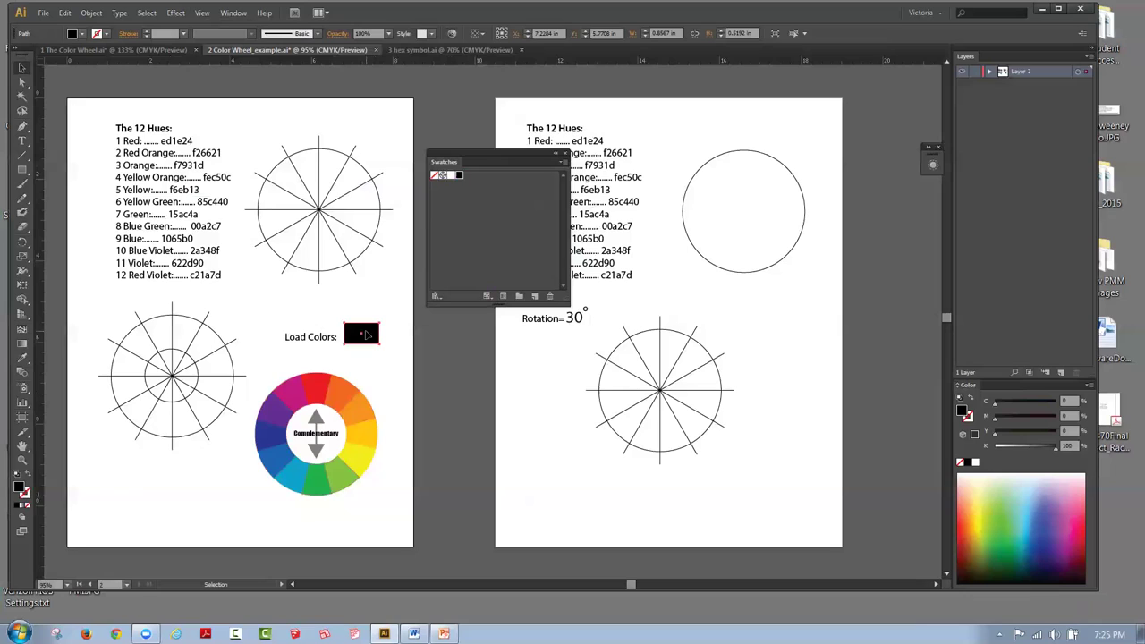
click(25, 359)
click(317, 379)
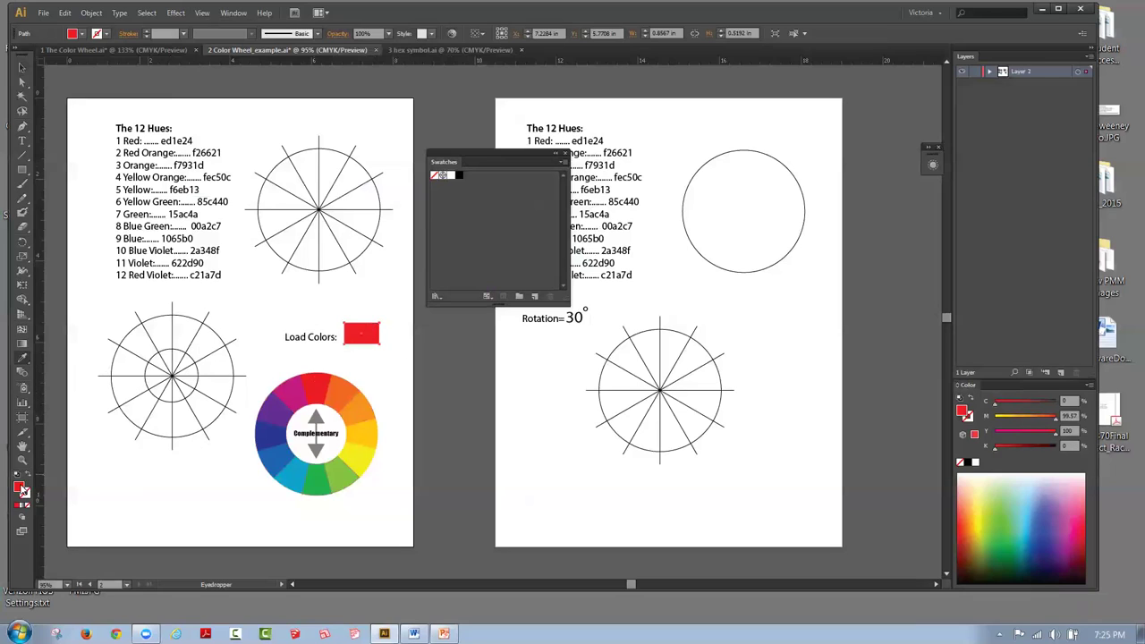
key(v)
drag(21, 490, 474, 180)
Step: Sample the wheel's red orange into the Load Colors rectangle and save it as a new CMYK process swatch
key(i)
click(344, 388)
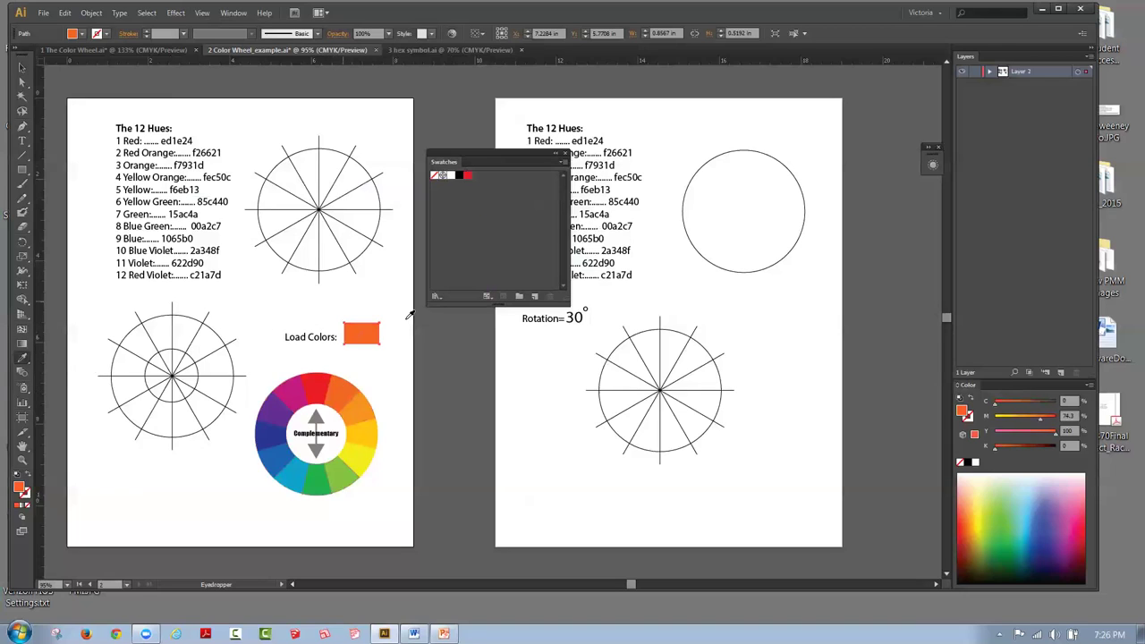
click(564, 162)
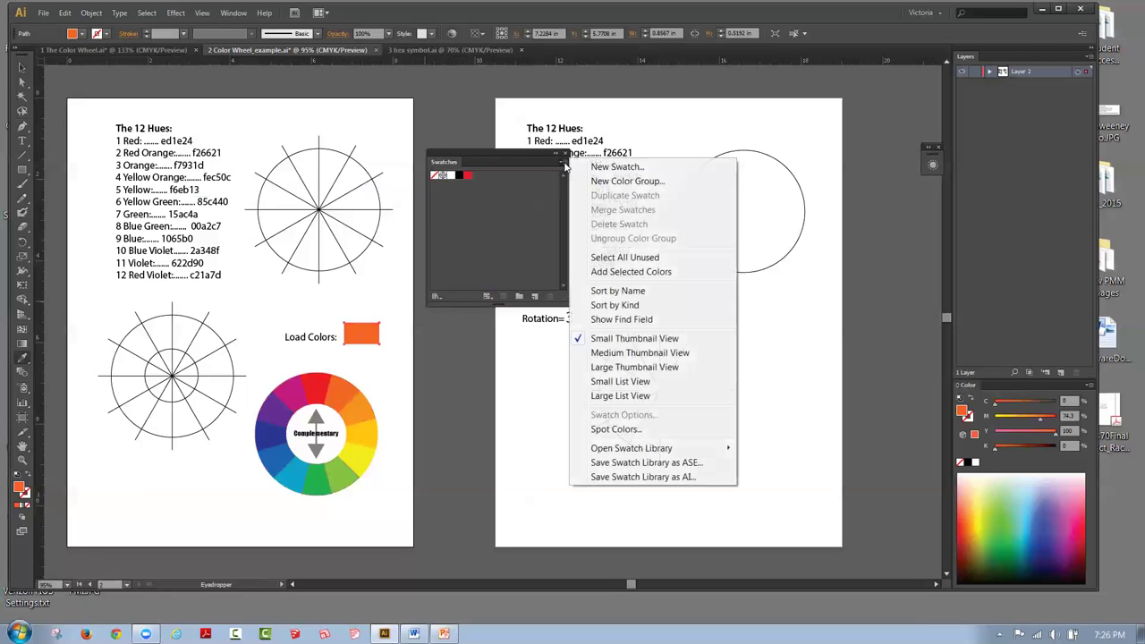
click(615, 168)
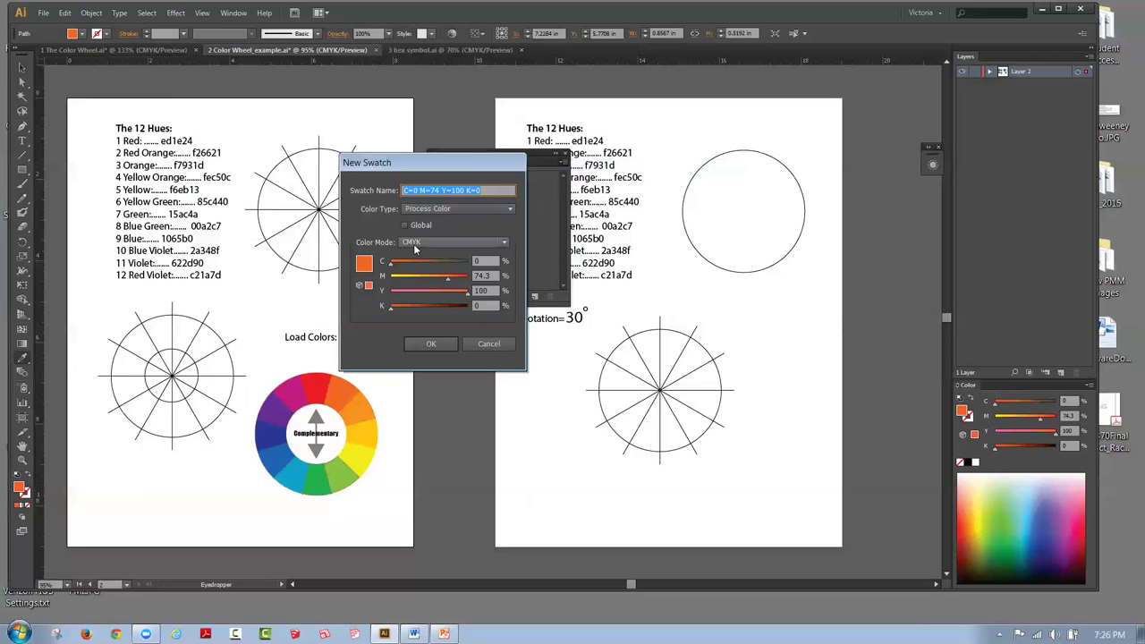
click(503, 245)
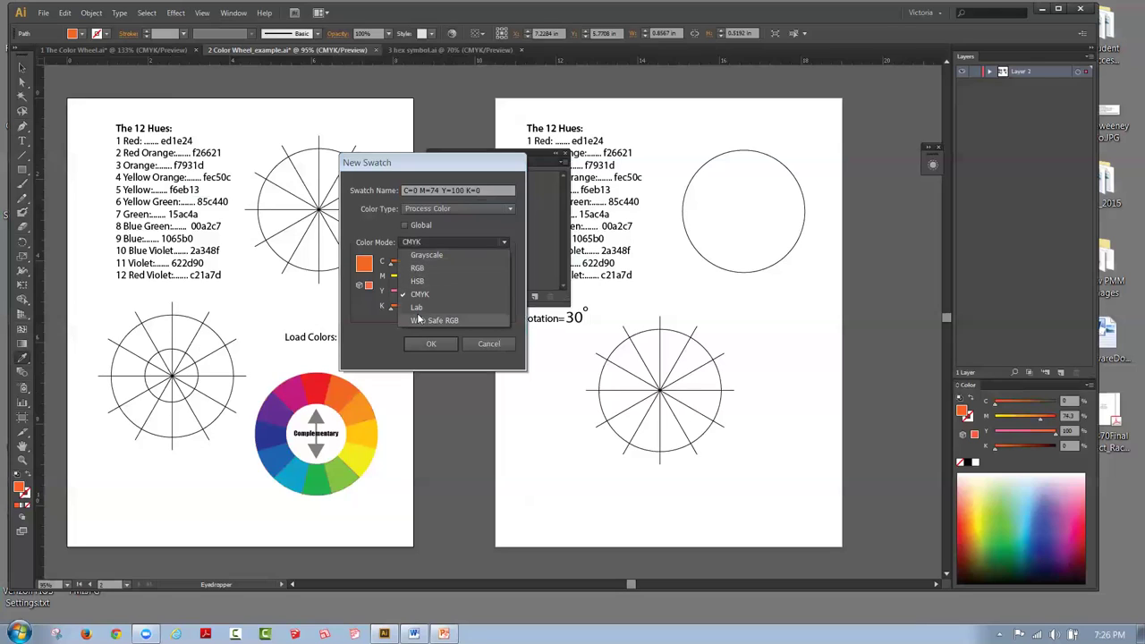
click(470, 228)
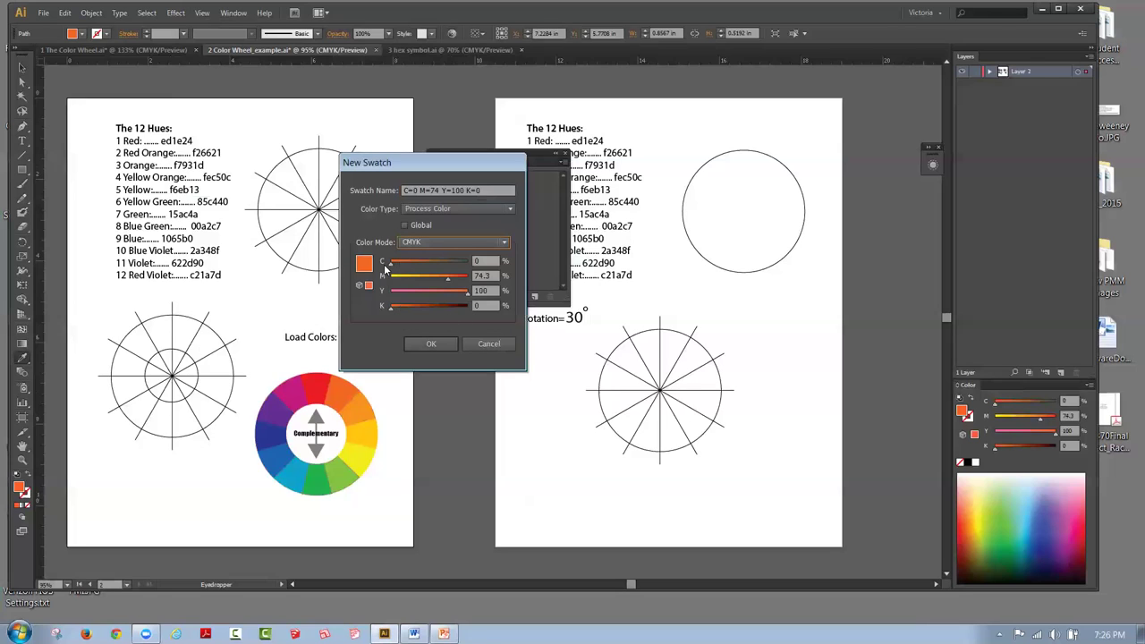
click(432, 343)
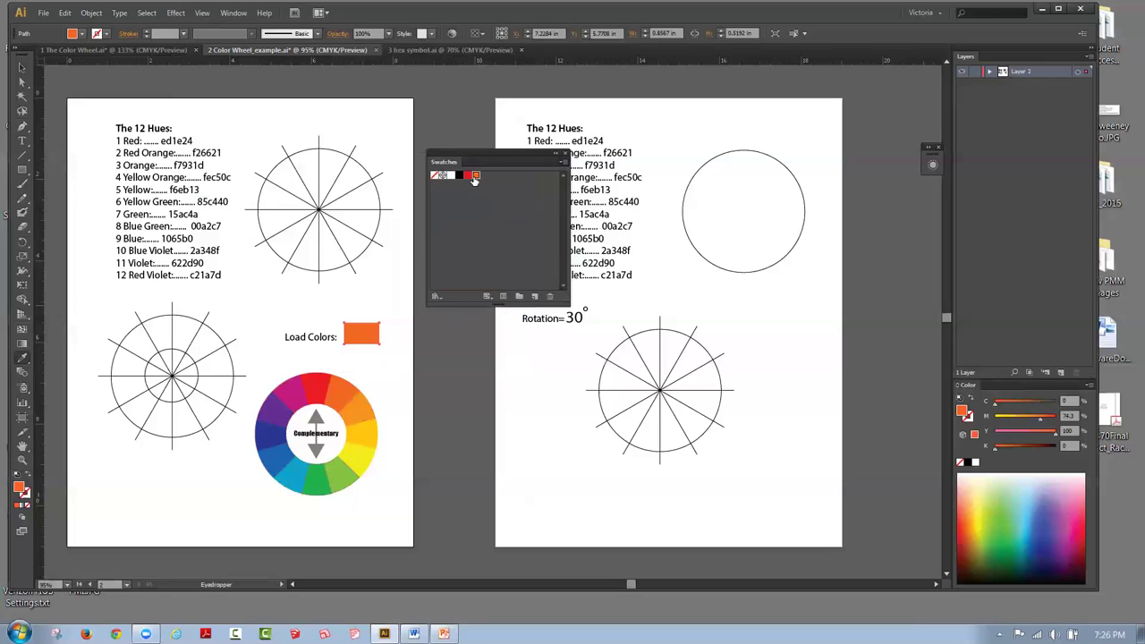
Step: Sample the wheel's orange into the Load Colors rectangle and save it as a new CMYK process swatch
click(23, 361)
click(363, 409)
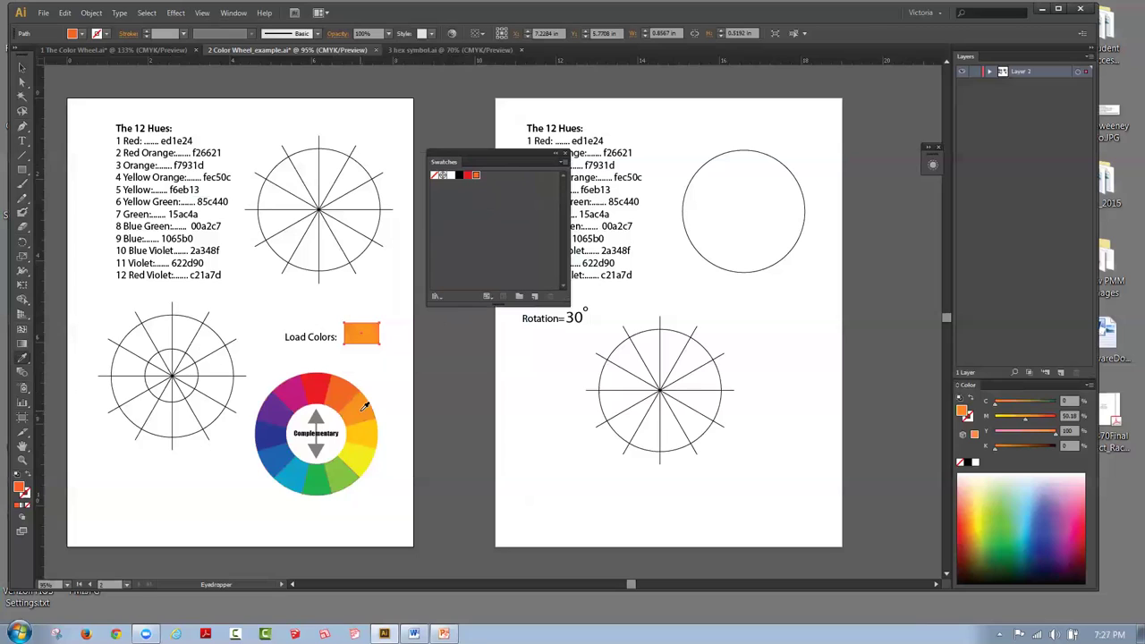
click(562, 162)
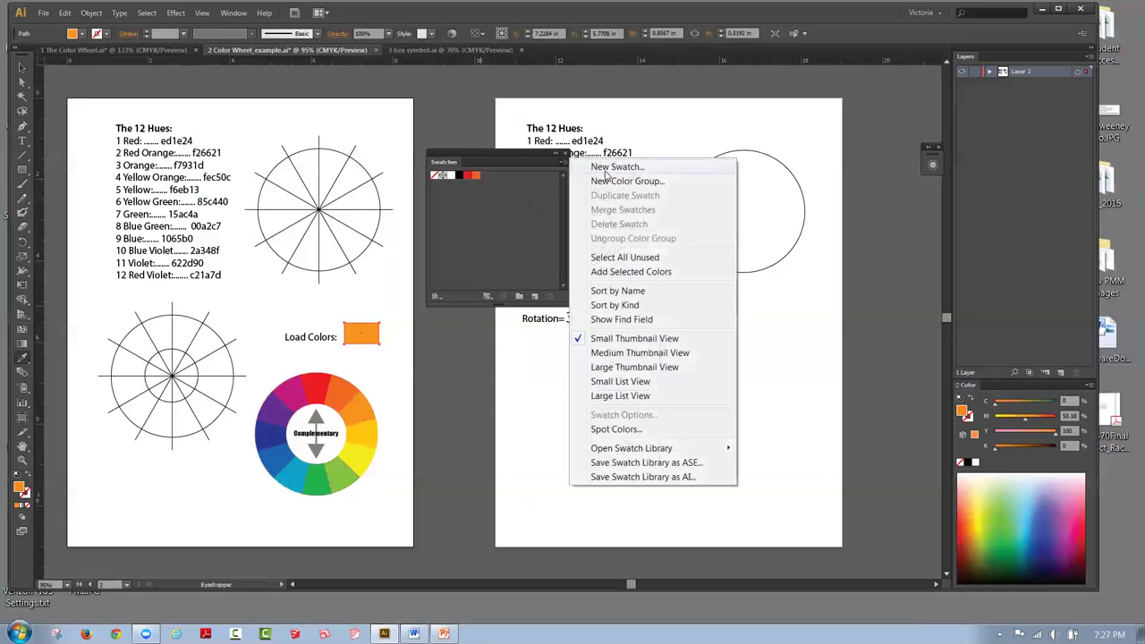
click(609, 167)
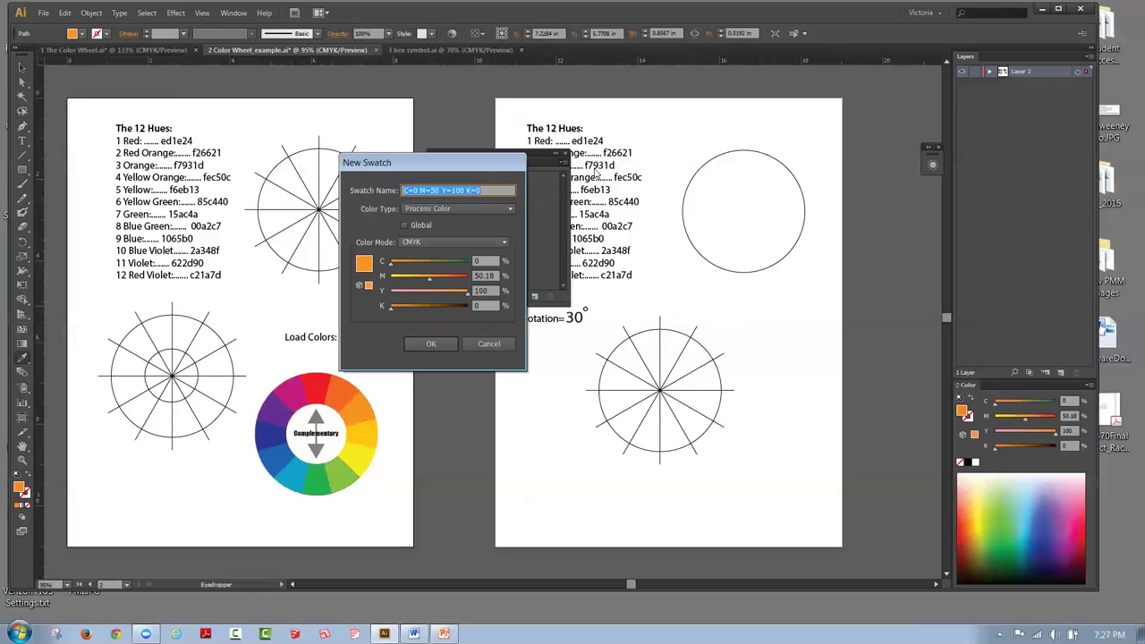
click(432, 345)
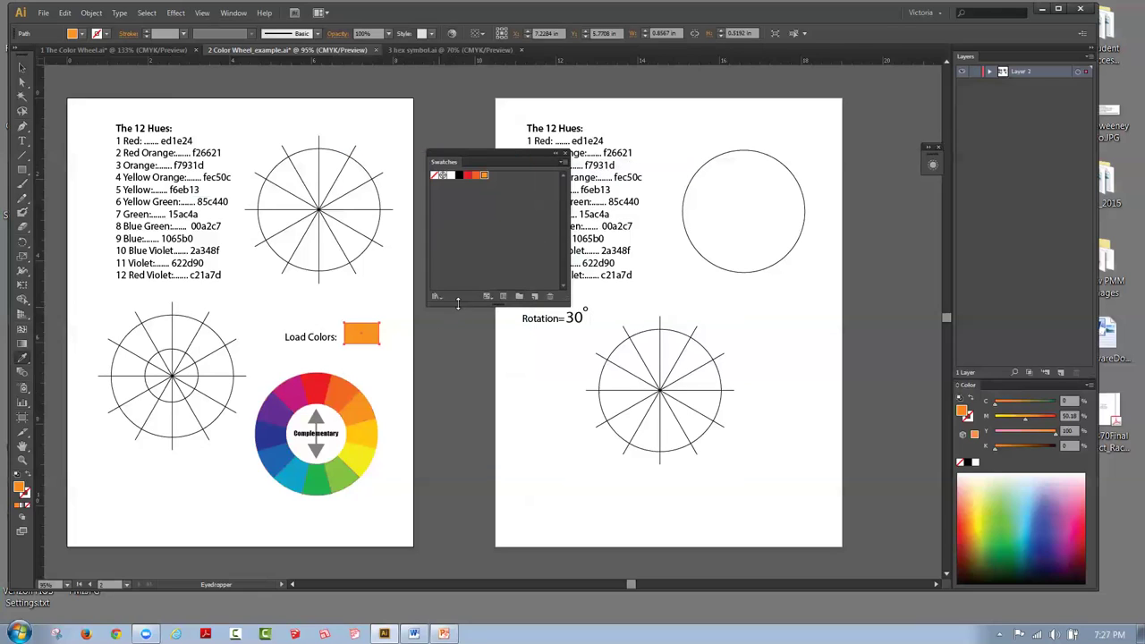
Step: Sample the wheel's yellow orange into the Load Colors rectangle and save it as a new CMYK process swatch
click(373, 424)
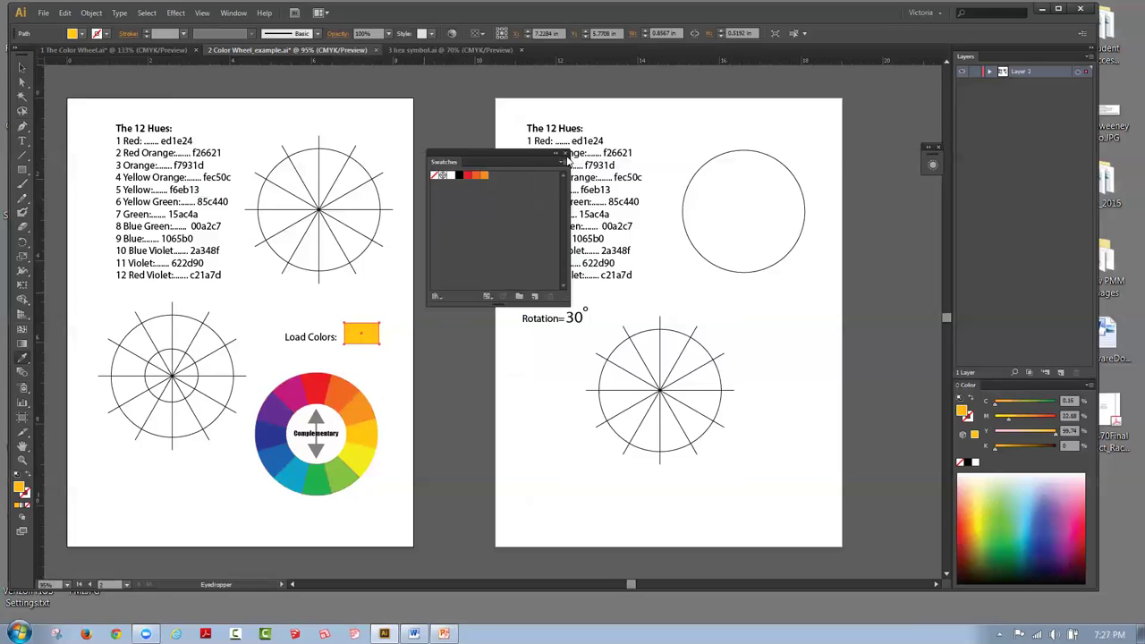
click(562, 161)
click(592, 167)
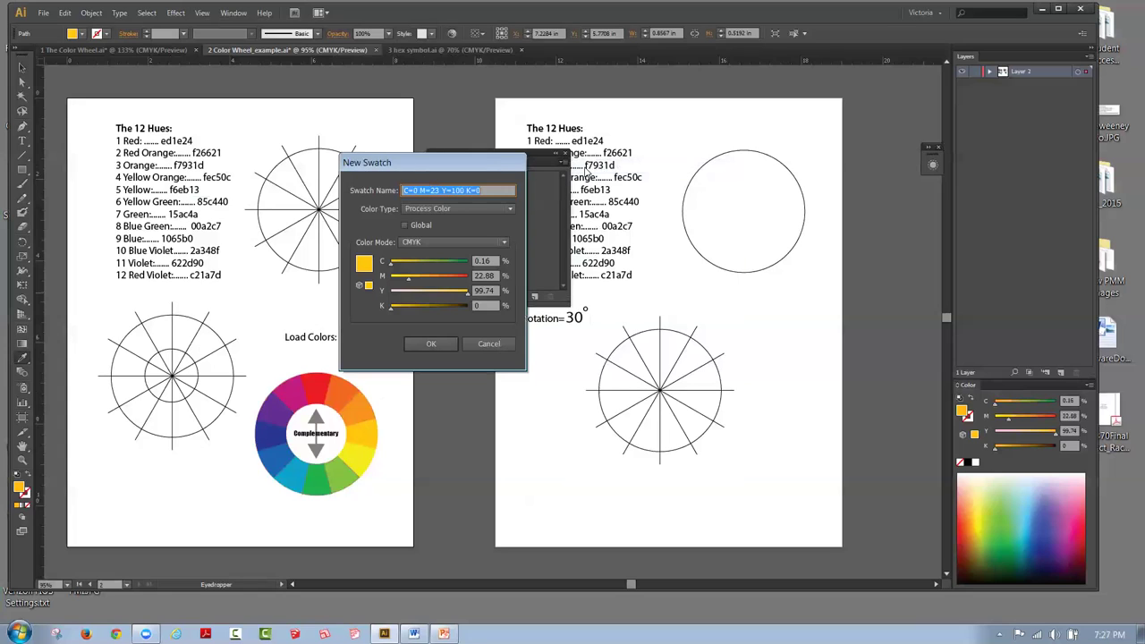
click(425, 345)
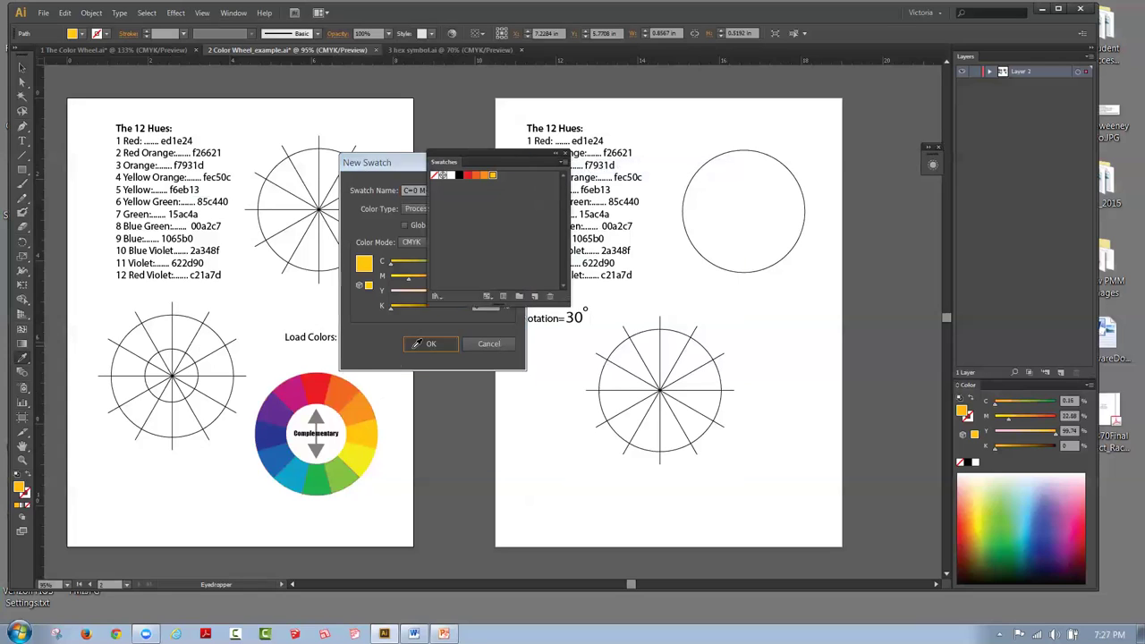
Step: Sample the wheel's yellow into the Load Colors rectangle and save it as a new CMYK process swatch
click(358, 456)
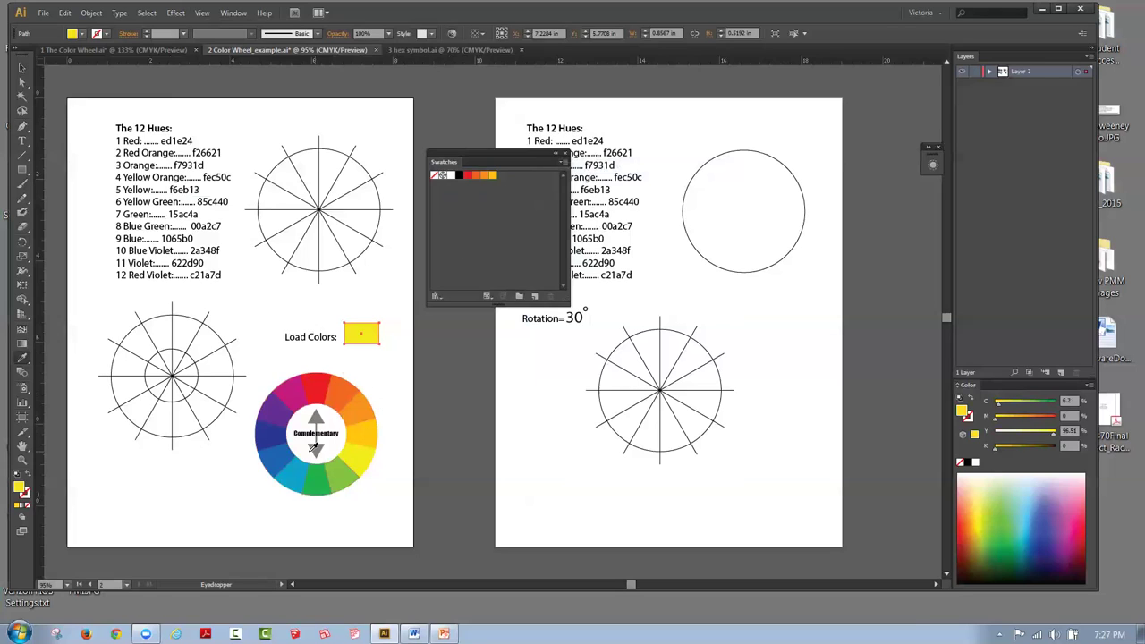
click(561, 162)
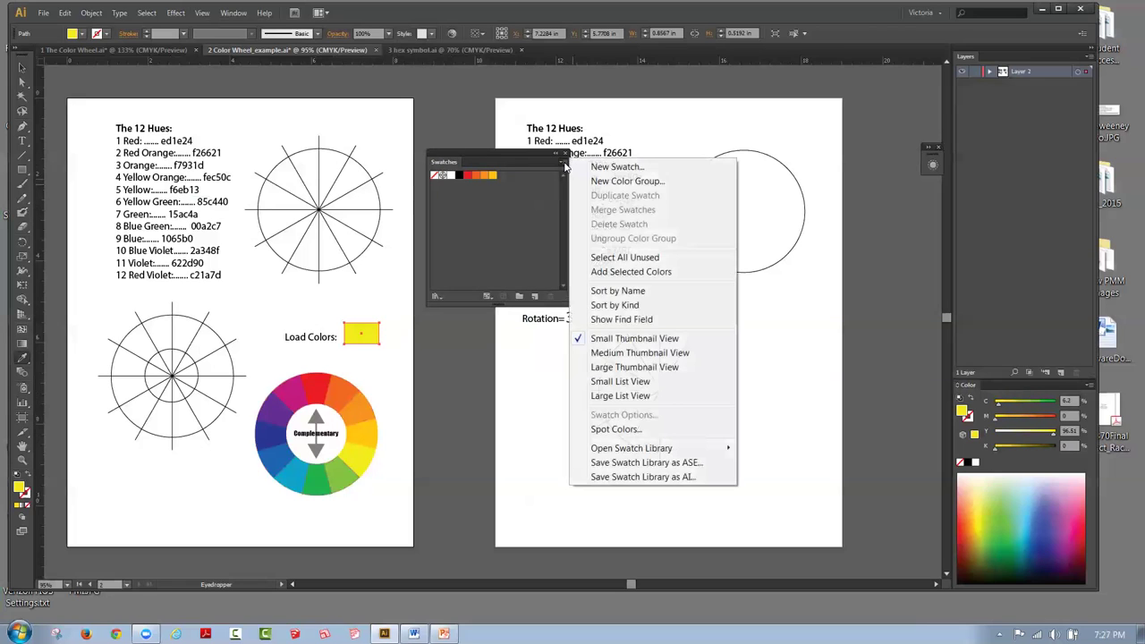
click(604, 167)
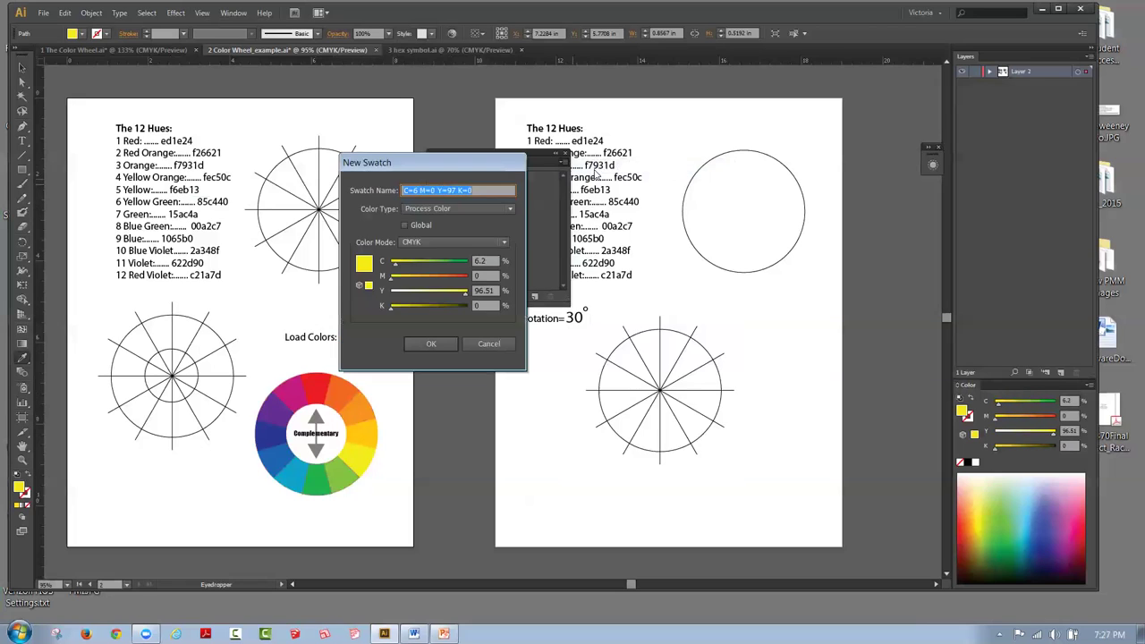
click(435, 344)
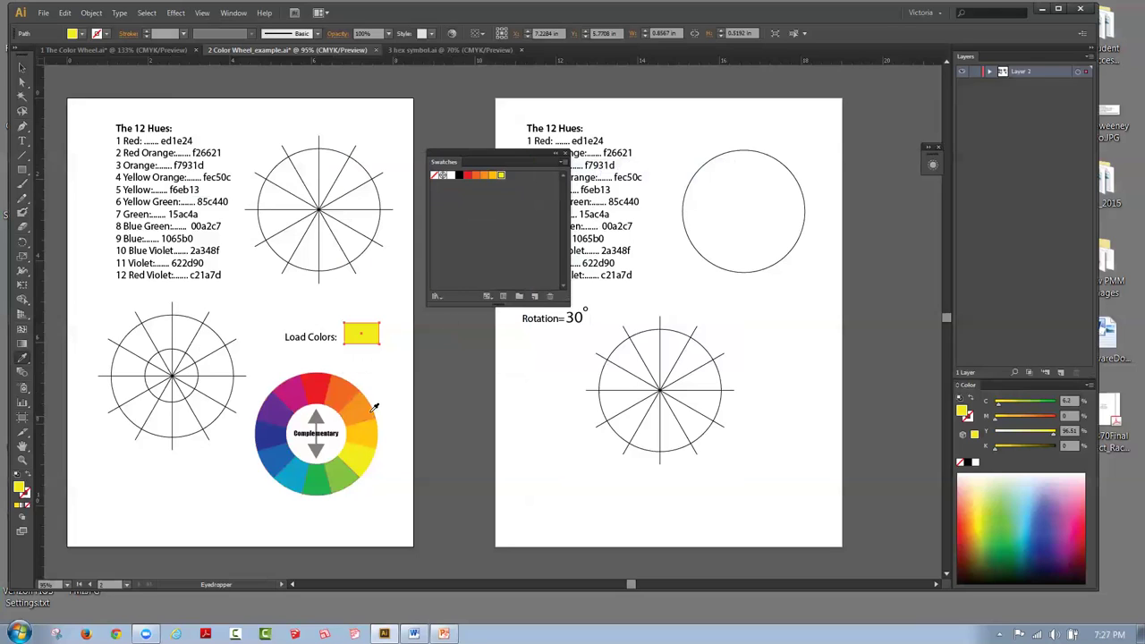
Step: Sample the wheel's yellow green into the Load Colors rectangle and save it as a new CMYK process swatch
click(338, 468)
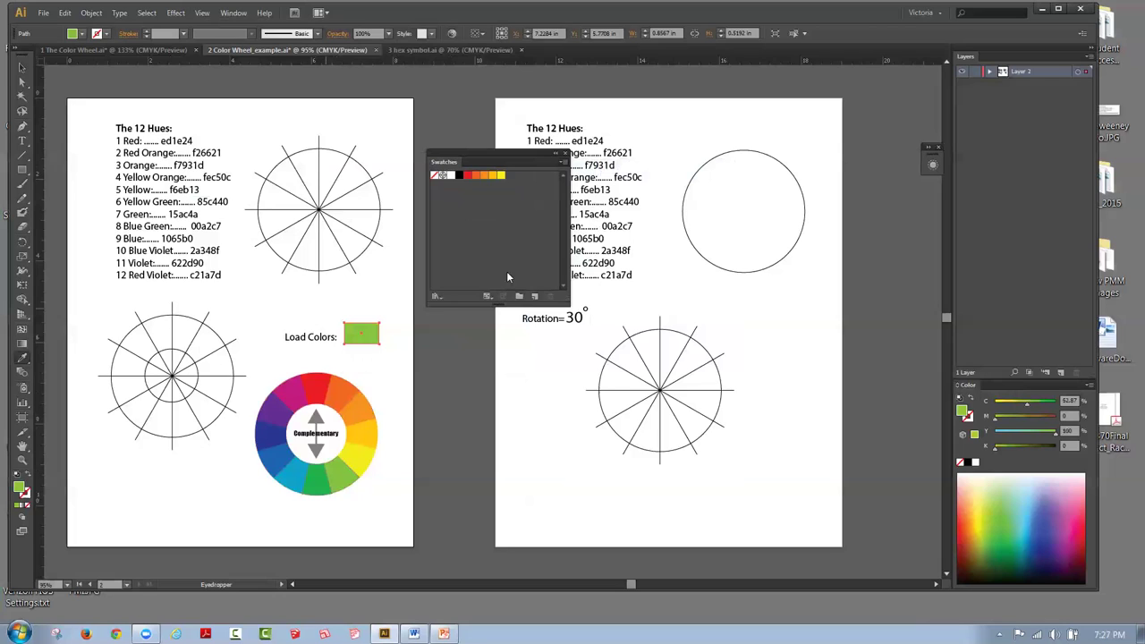
click(561, 162)
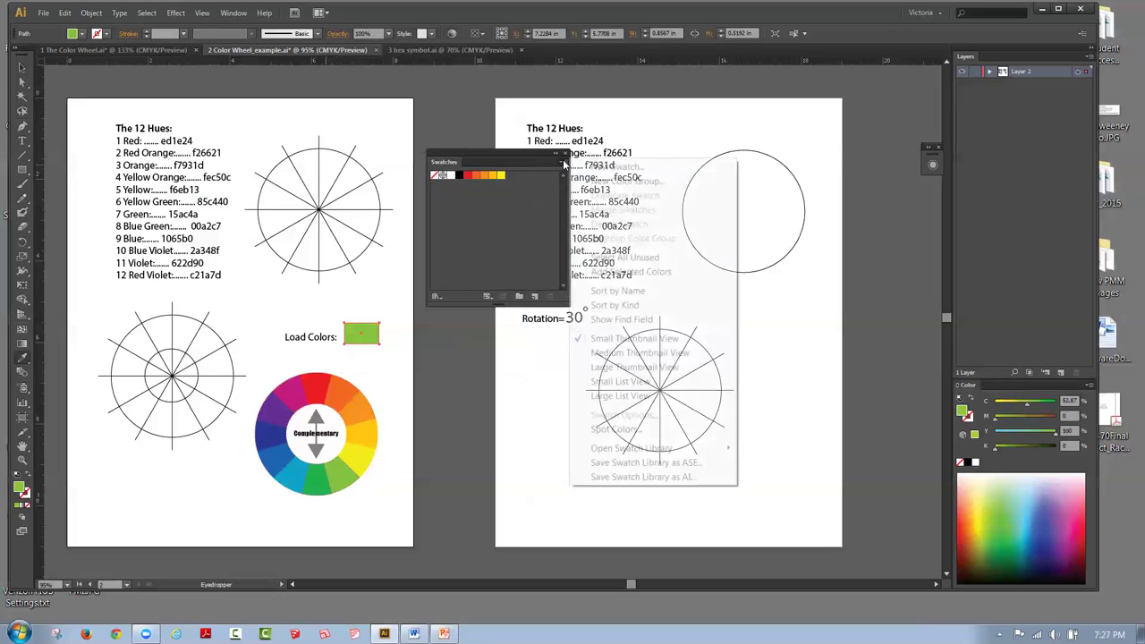
click(597, 167)
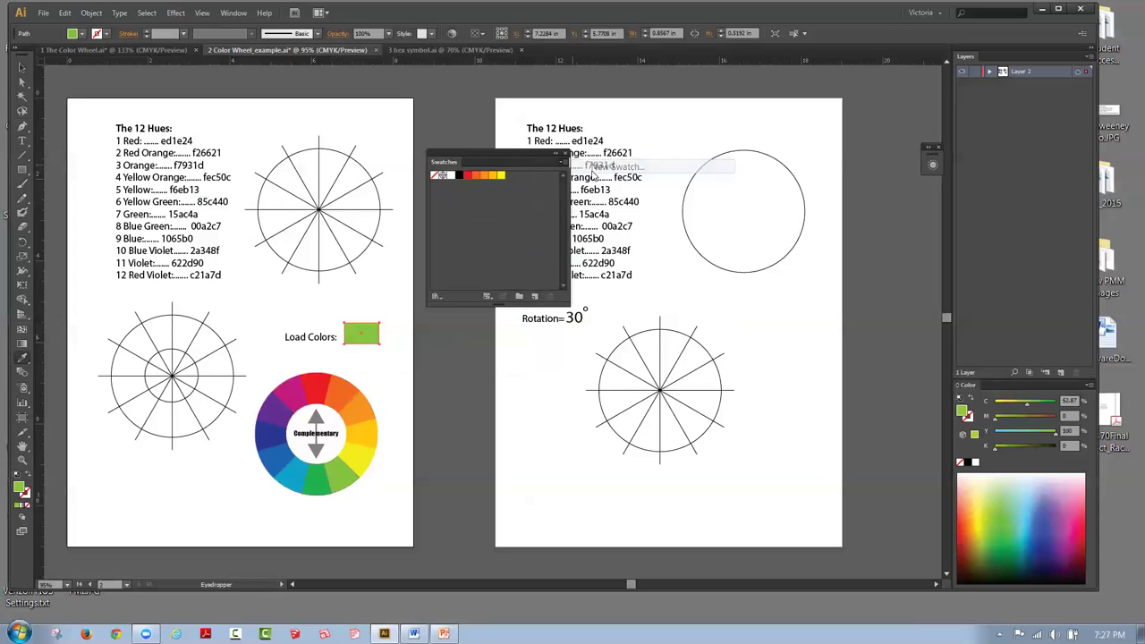
click(431, 343)
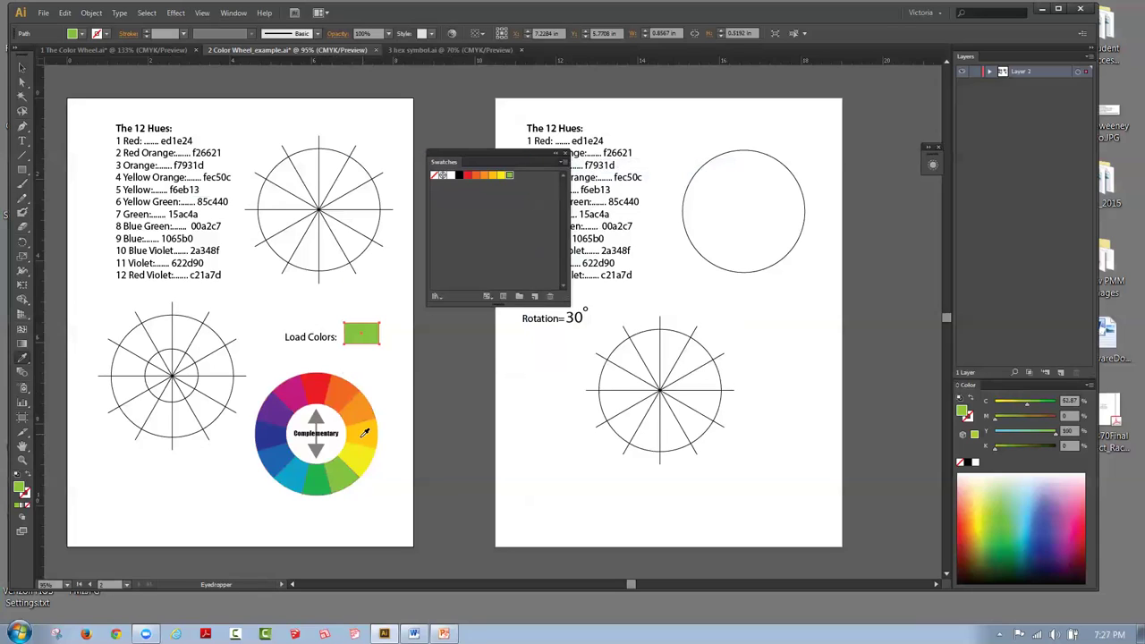
Step: Sample the wheel's green into the Load Colors rectangle and save it as a new CMYK process swatch
click(320, 473)
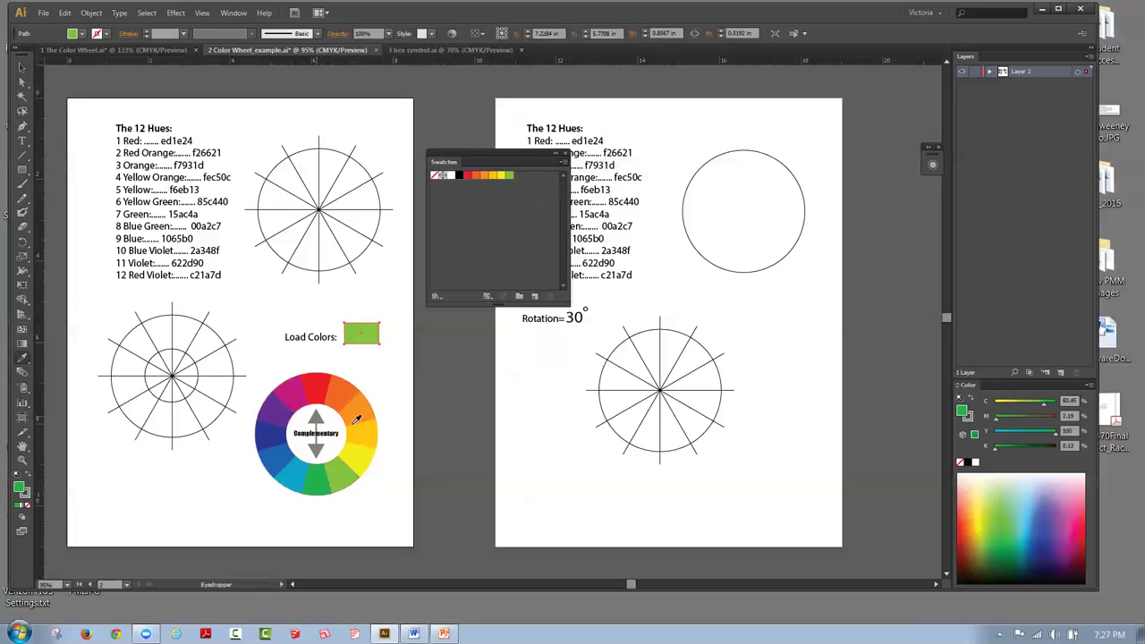
click(564, 162)
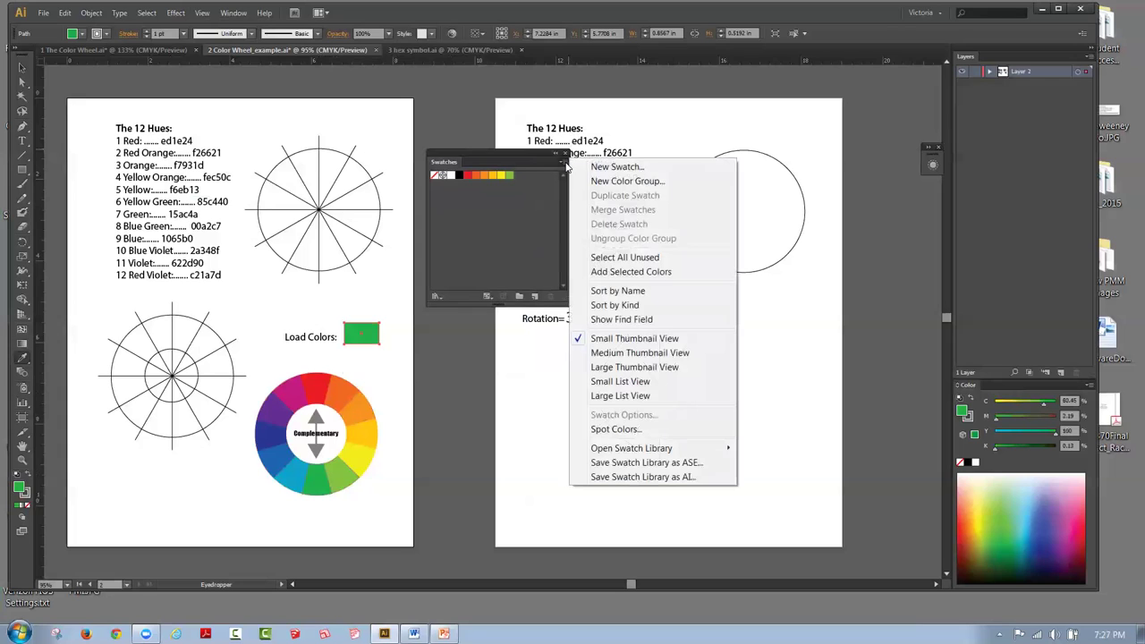
click(598, 167)
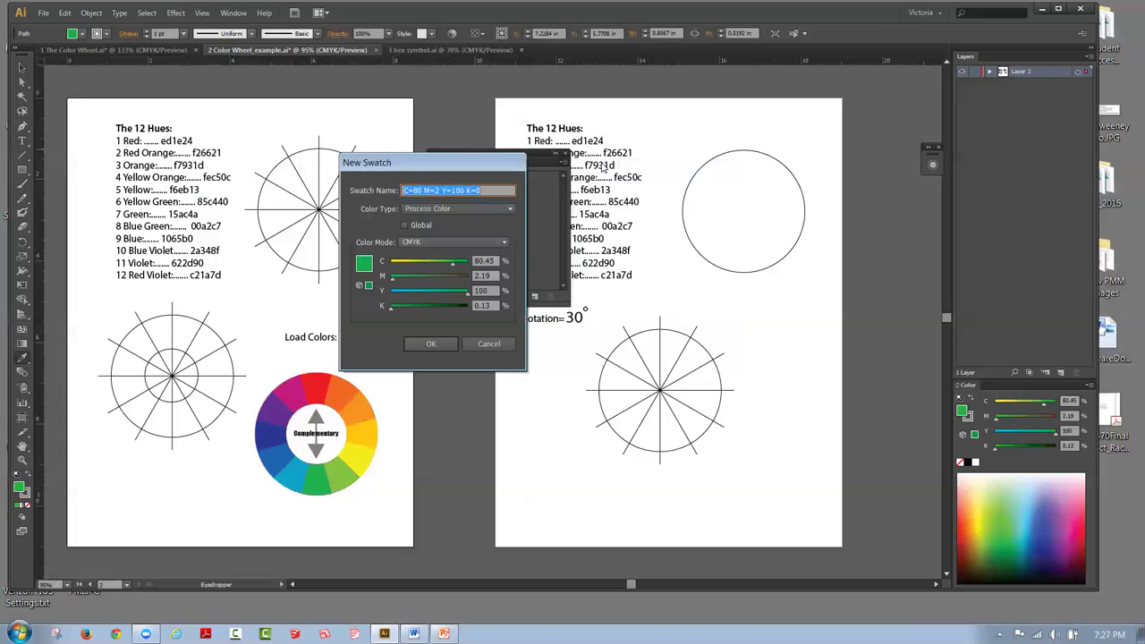
click(428, 344)
Step: Sample the wheel's blue green into the Load Colors rectangle and save it as a new CMYK process swatch
click(299, 471)
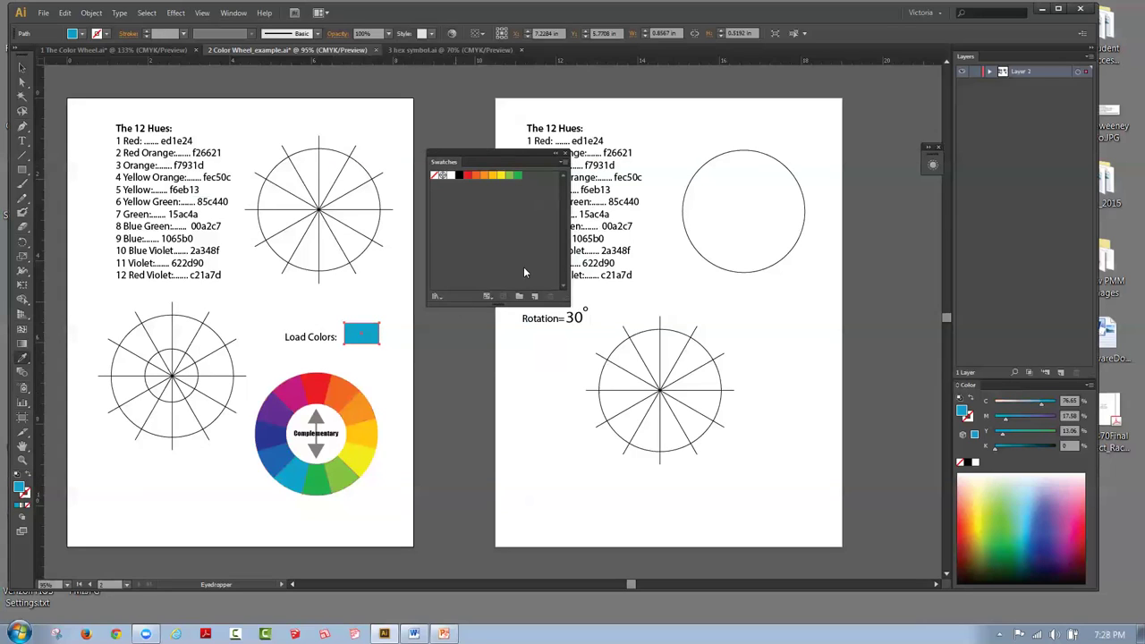
click(564, 164)
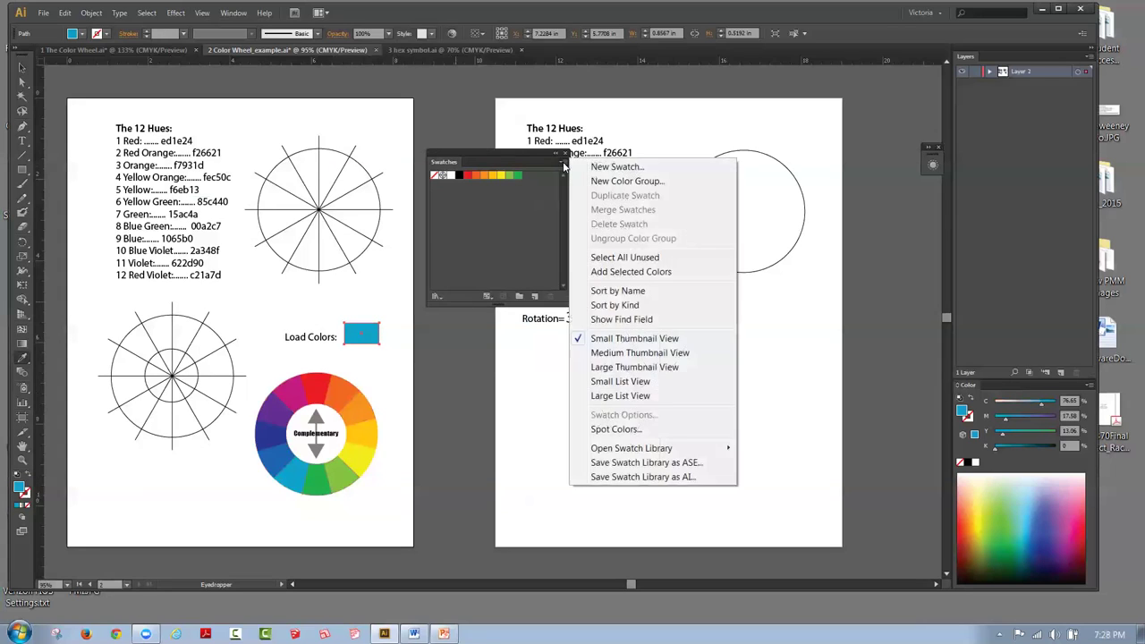
click(606, 164)
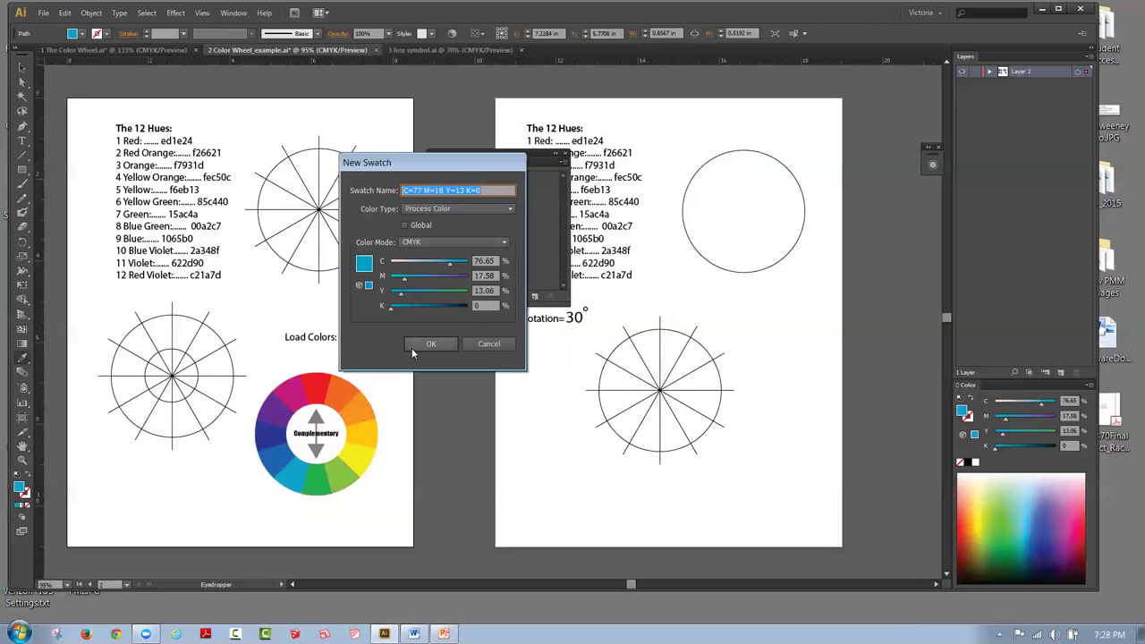
click(413, 347)
Step: Tear off the Direct Selection tool set, float it near the Load Colors rectangle, and activate the Group Selection tool
click(23, 68)
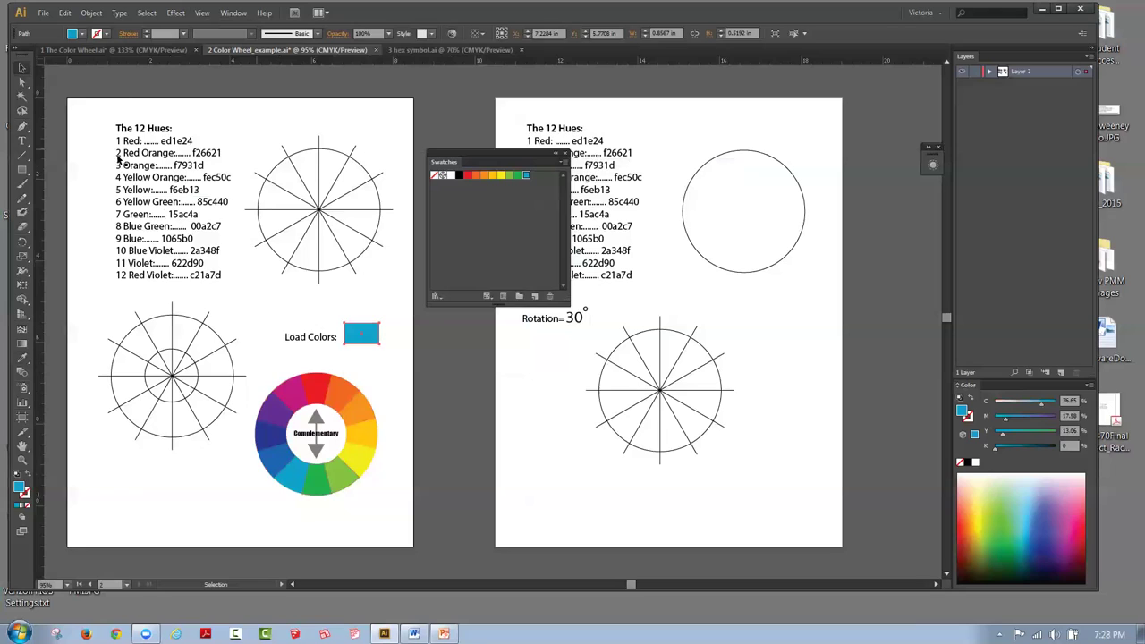
click(296, 477)
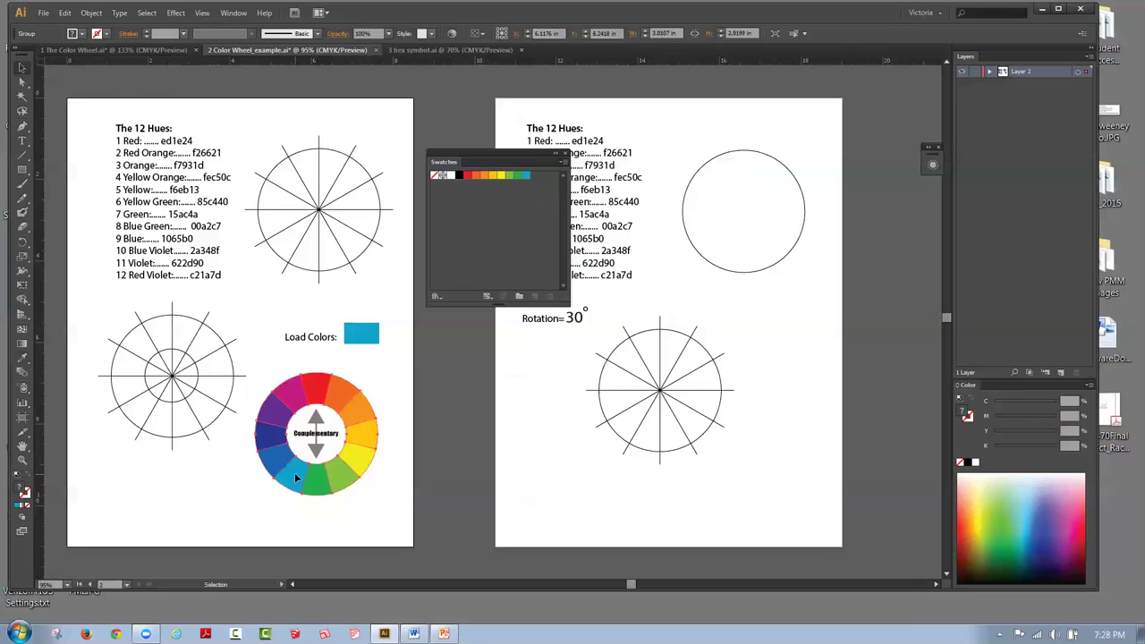
click(25, 83)
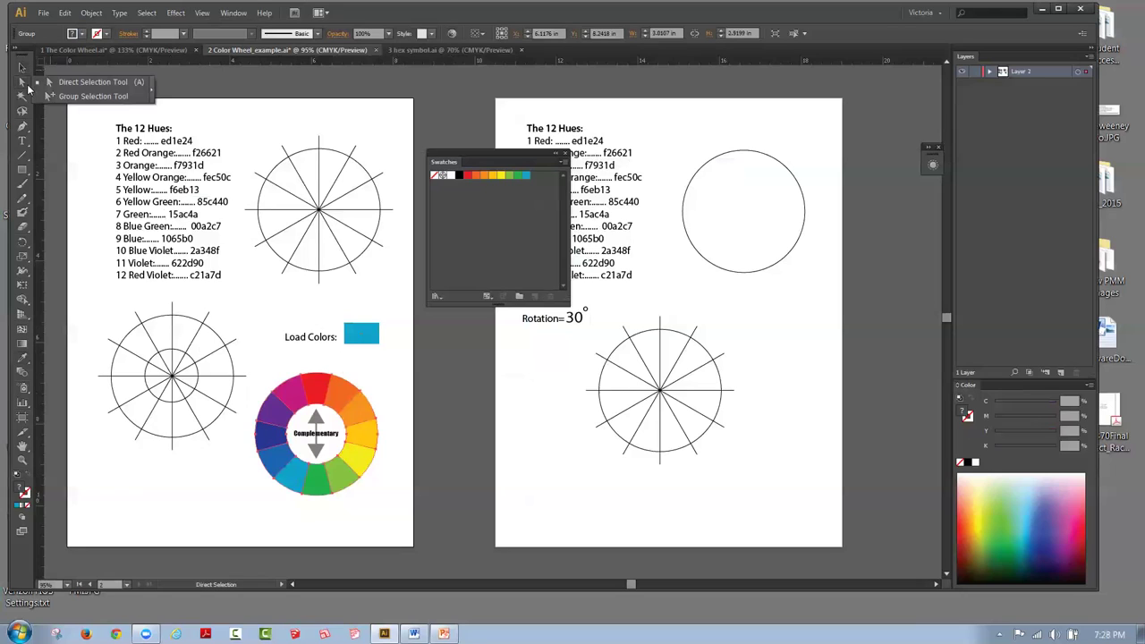
click(152, 83)
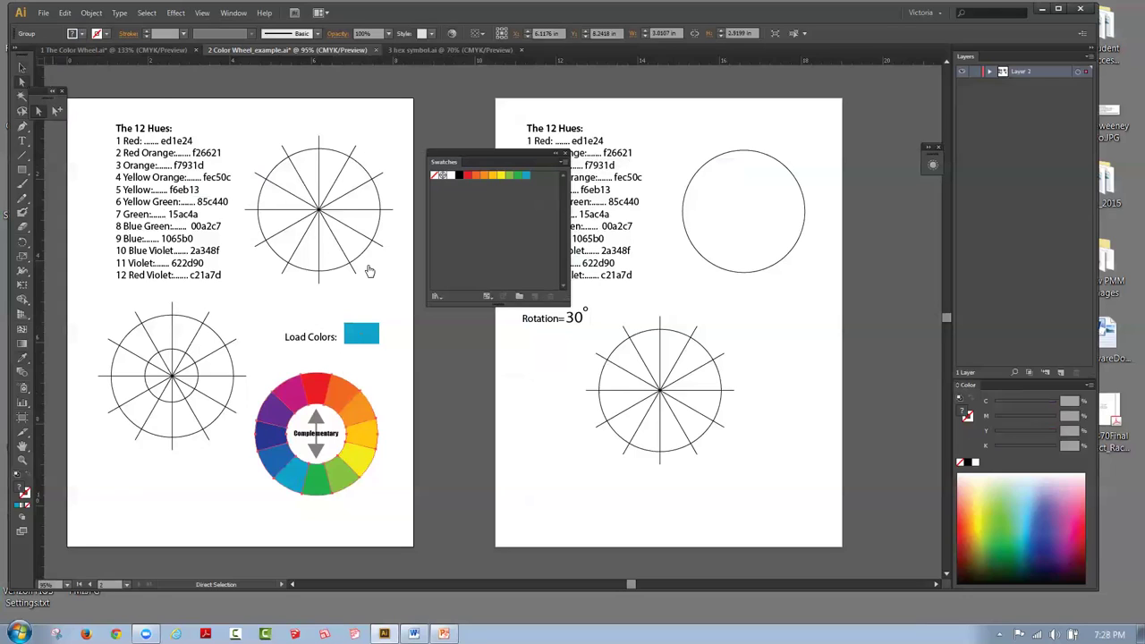
drag(40, 93, 382, 280)
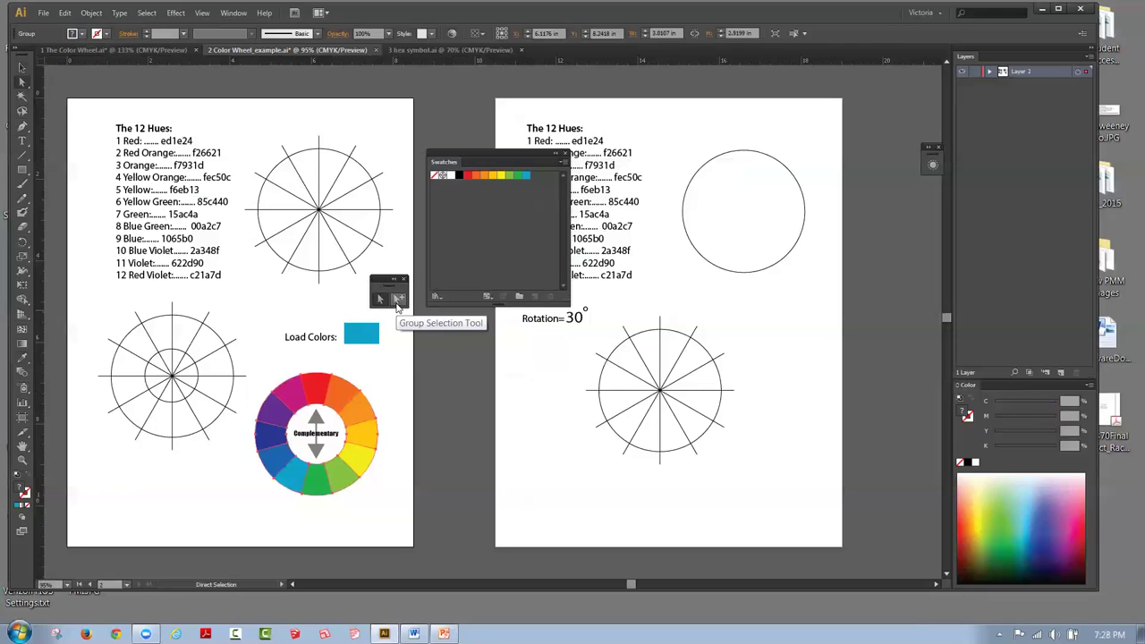
click(400, 300)
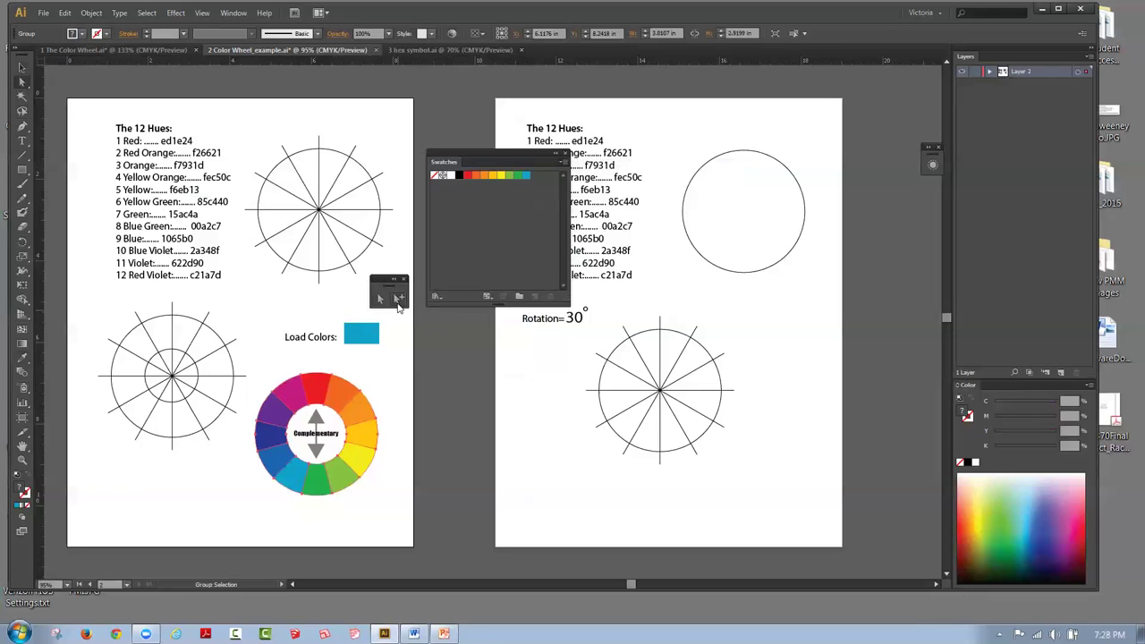
Step: Select only the blue segment within the grouped colour wheel and save its fill as a new swatch
click(291, 478)
click(385, 404)
click(510, 218)
click(273, 457)
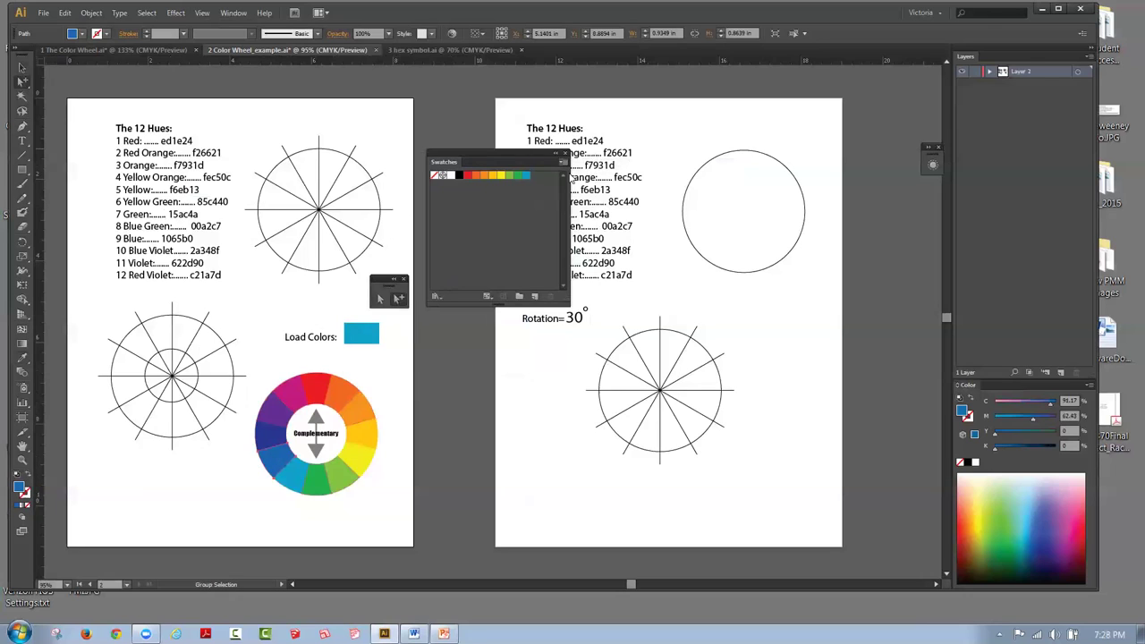
click(563, 164)
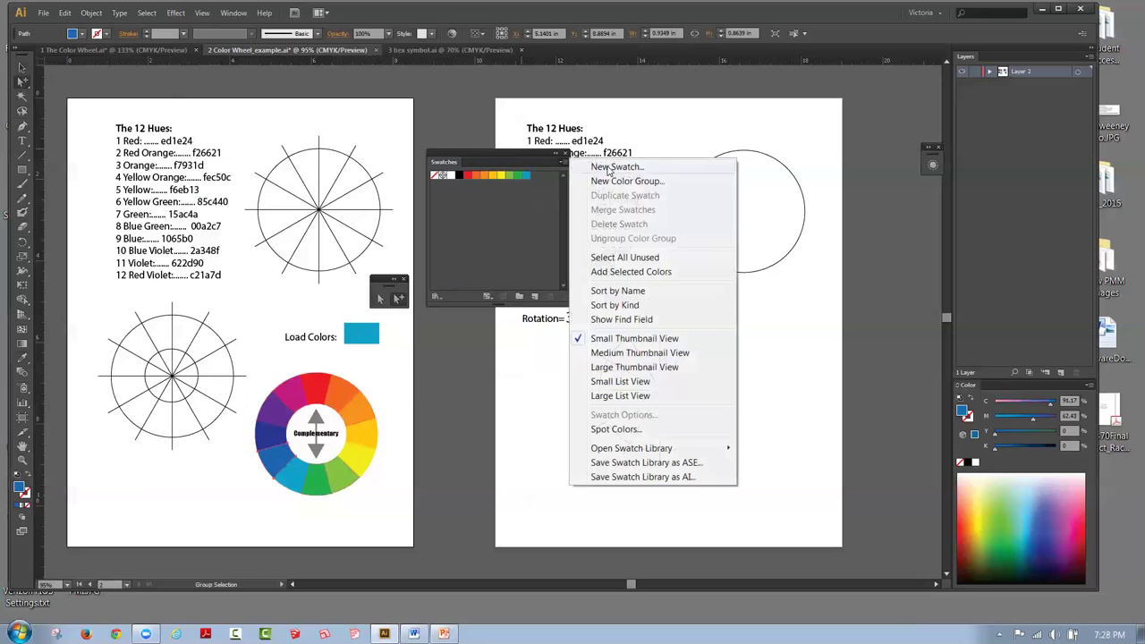
click(610, 168)
click(430, 344)
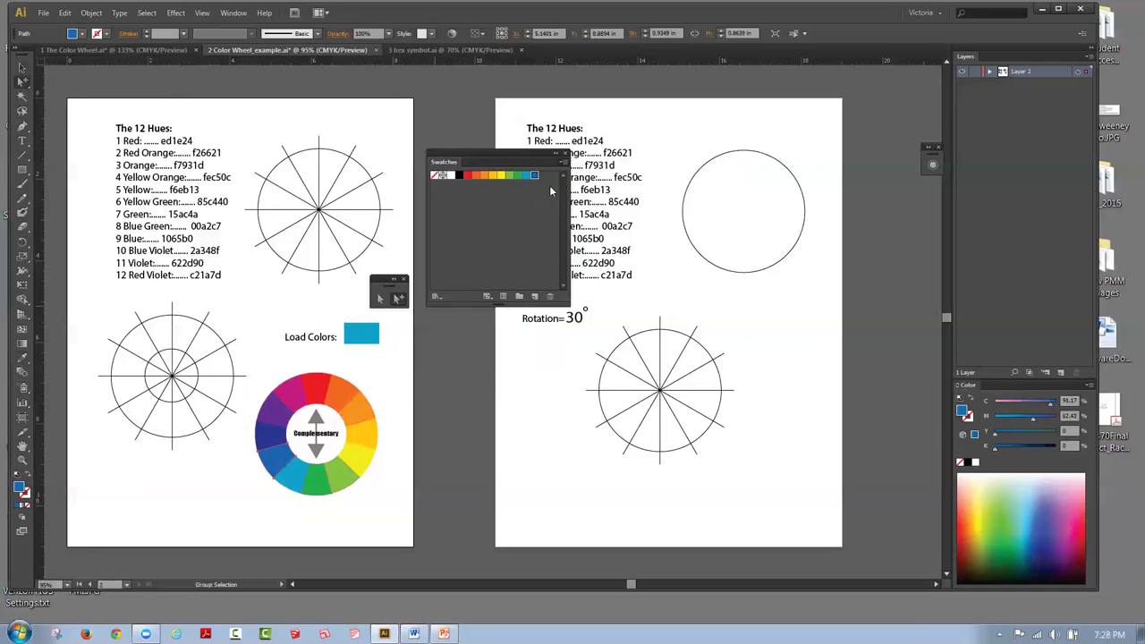
Step: Select the wheel's blue violet segment and save its fill as a new swatch
click(265, 434)
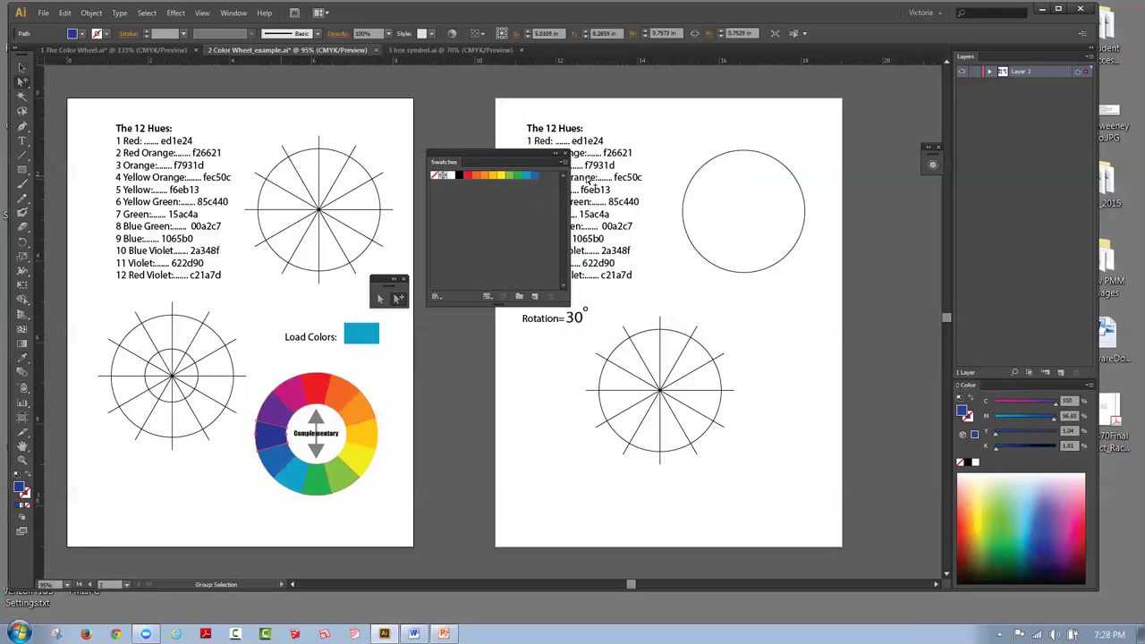
click(562, 162)
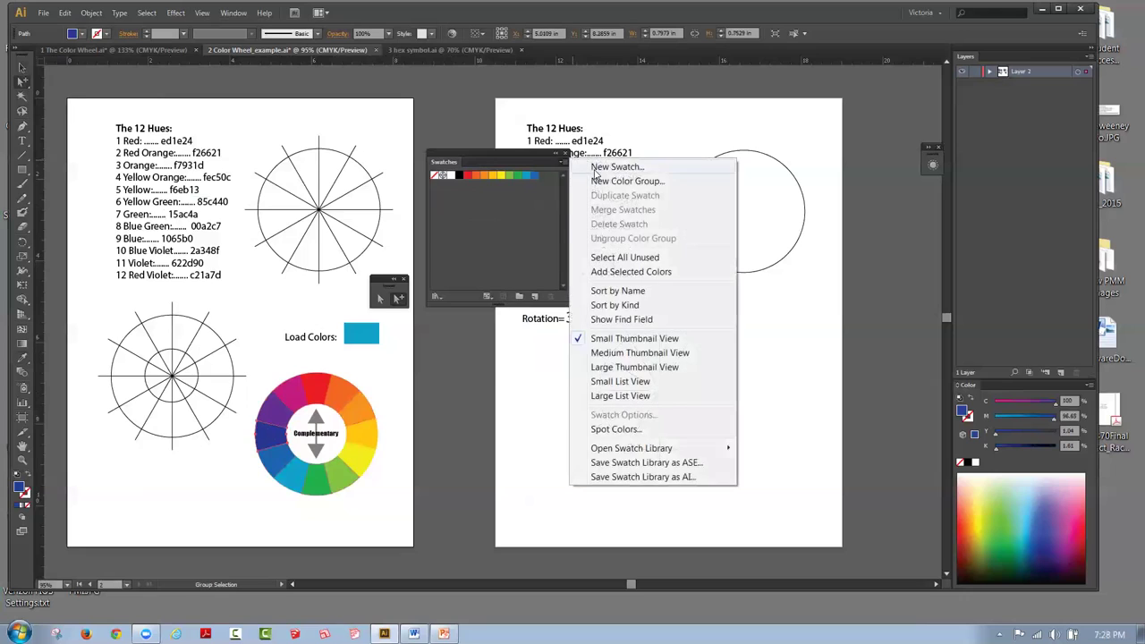
click(596, 169)
click(431, 341)
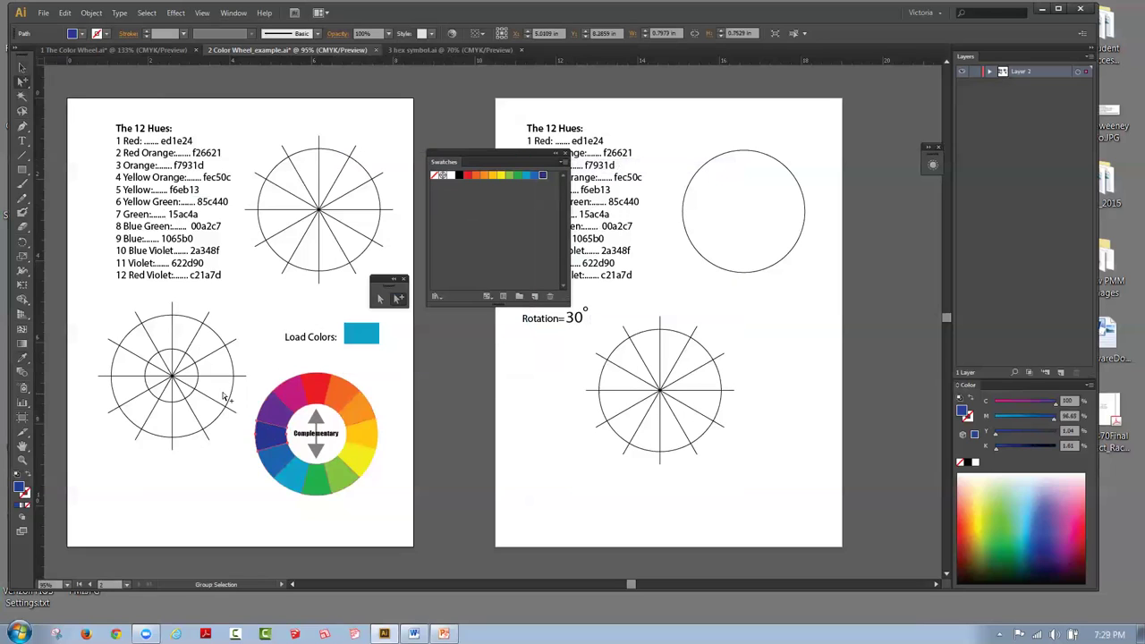
Step: Select the wheel's violet segment and save its fill as a new swatch
click(277, 412)
click(562, 162)
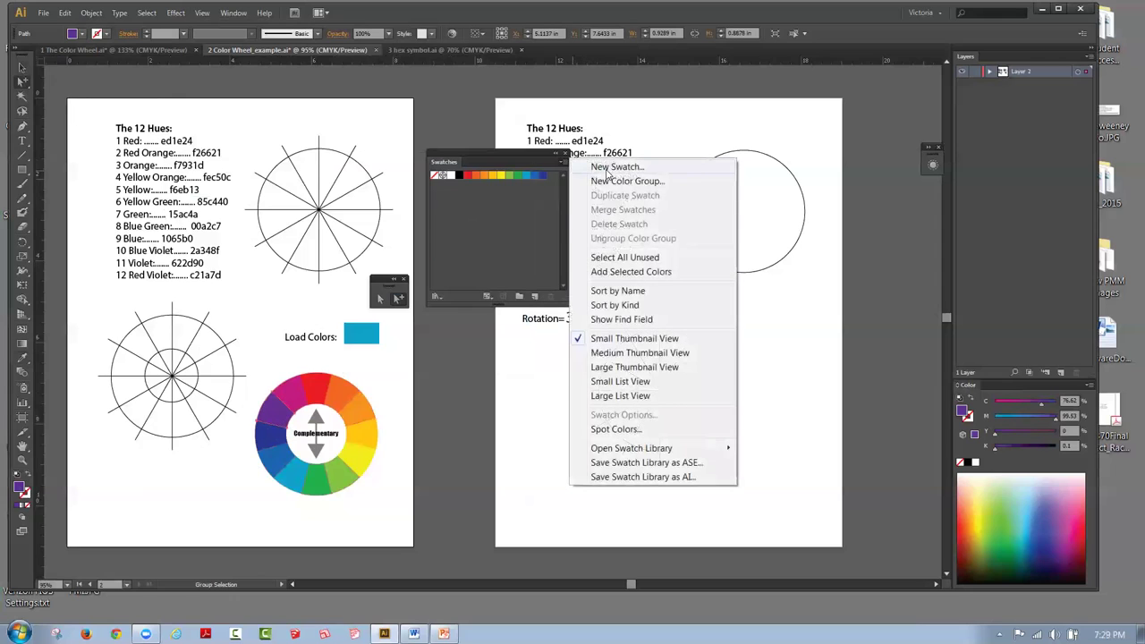
click(616, 167)
click(450, 342)
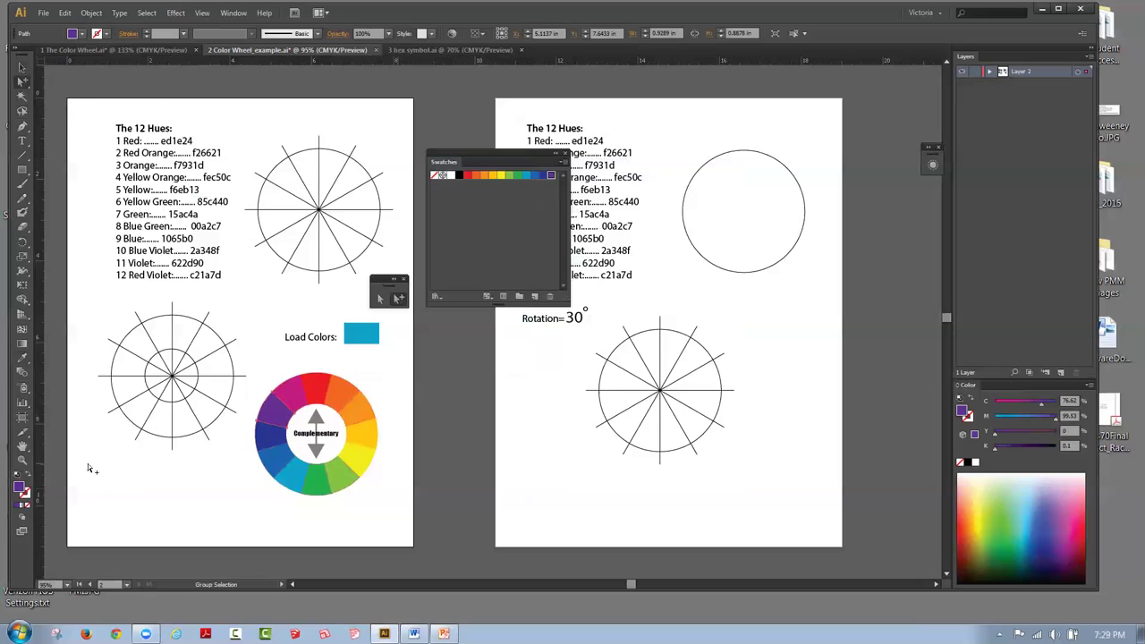
Step: Select the wheel's red violet segment and save its fill as a new swatch
click(286, 396)
click(563, 162)
click(609, 166)
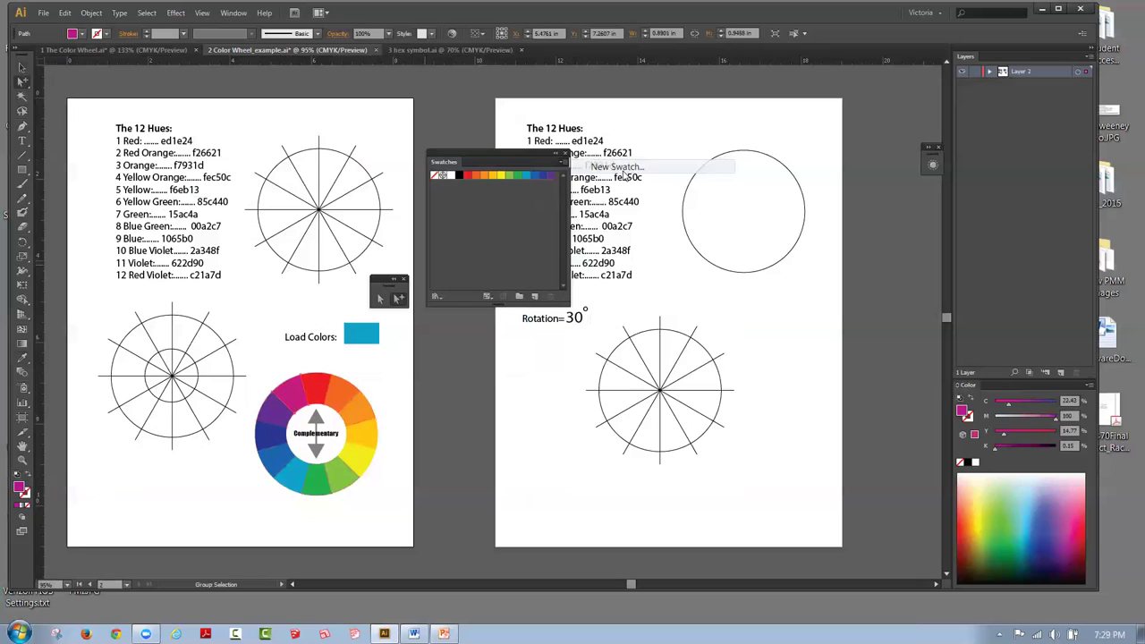
click(427, 344)
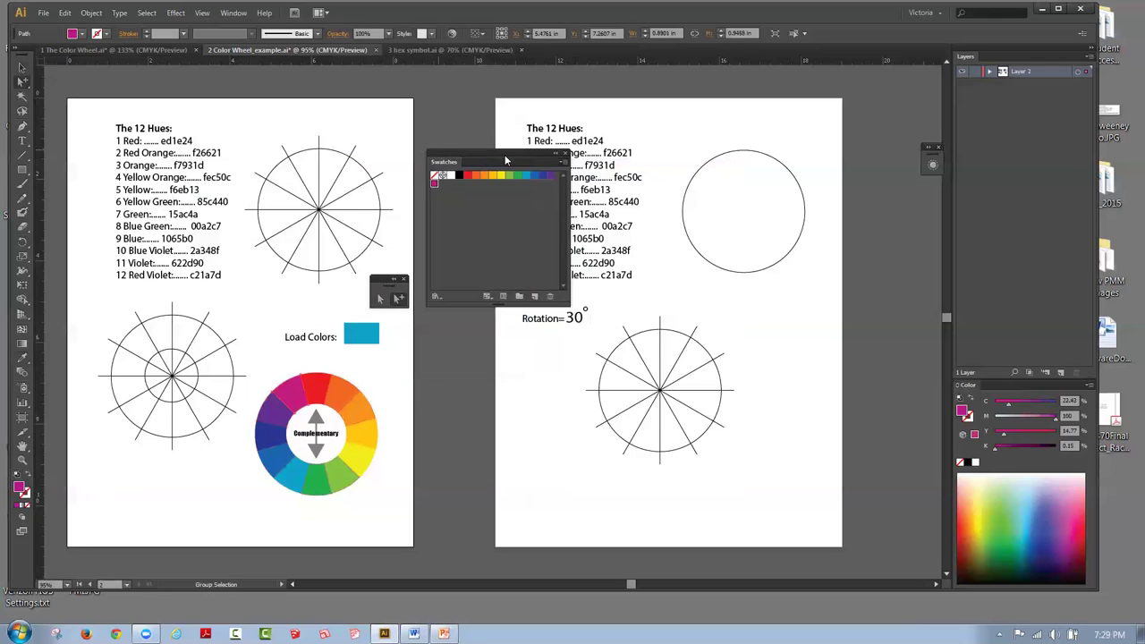
Step: Move the Swatches panel over the second artboard and deselect all artwork with the Selection tool active
drag(505, 159, 585, 154)
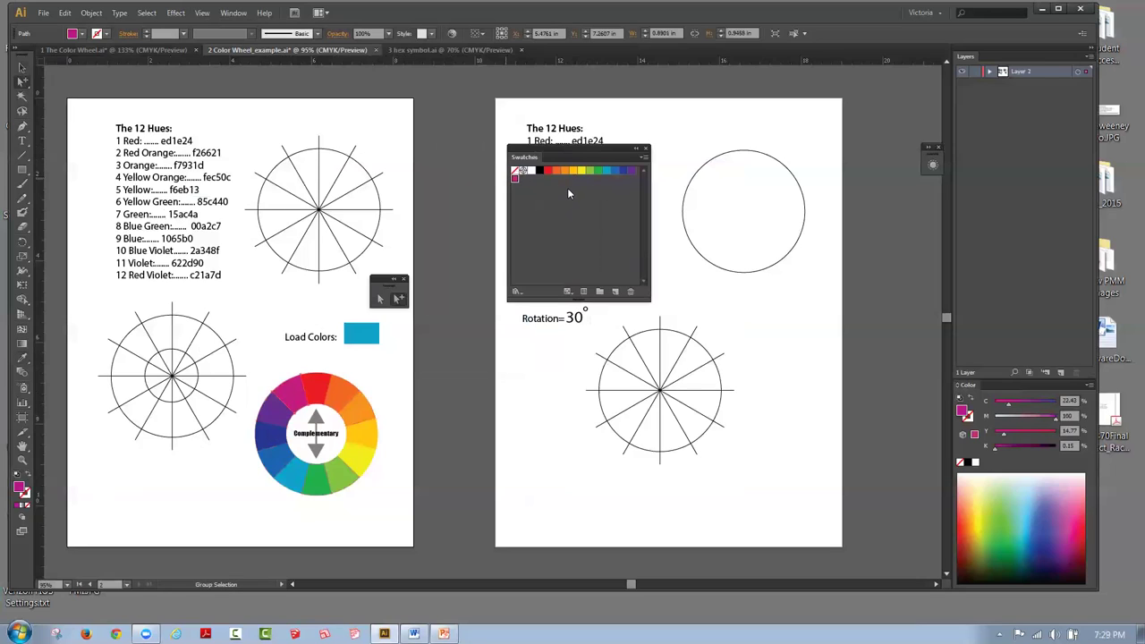
click(403, 133)
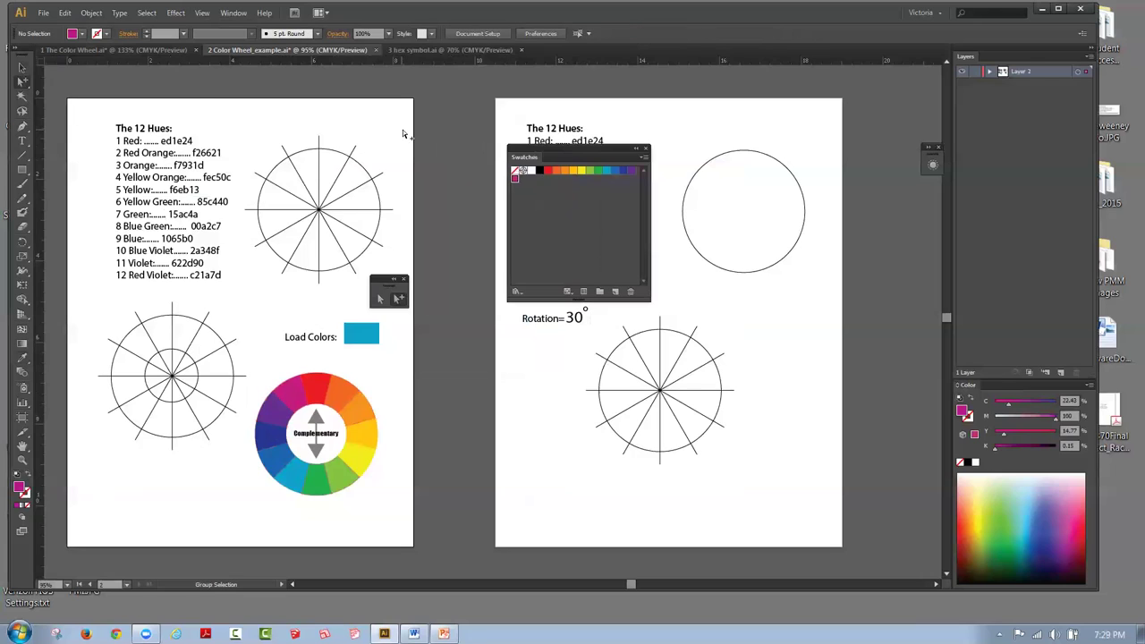
key(v)
click(403, 279)
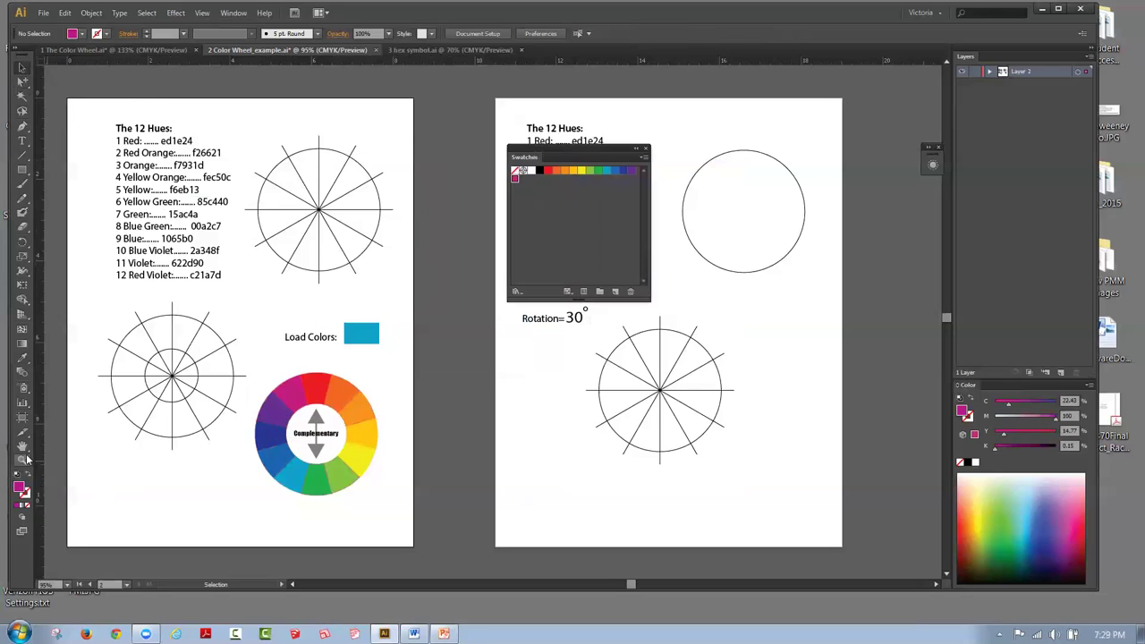
Step: Zoom in on the complete colour wheel, place the Swatches panel beside it, and return to the Selection tool
key(z)
drag(242, 359, 401, 512)
drag(559, 153, 781, 116)
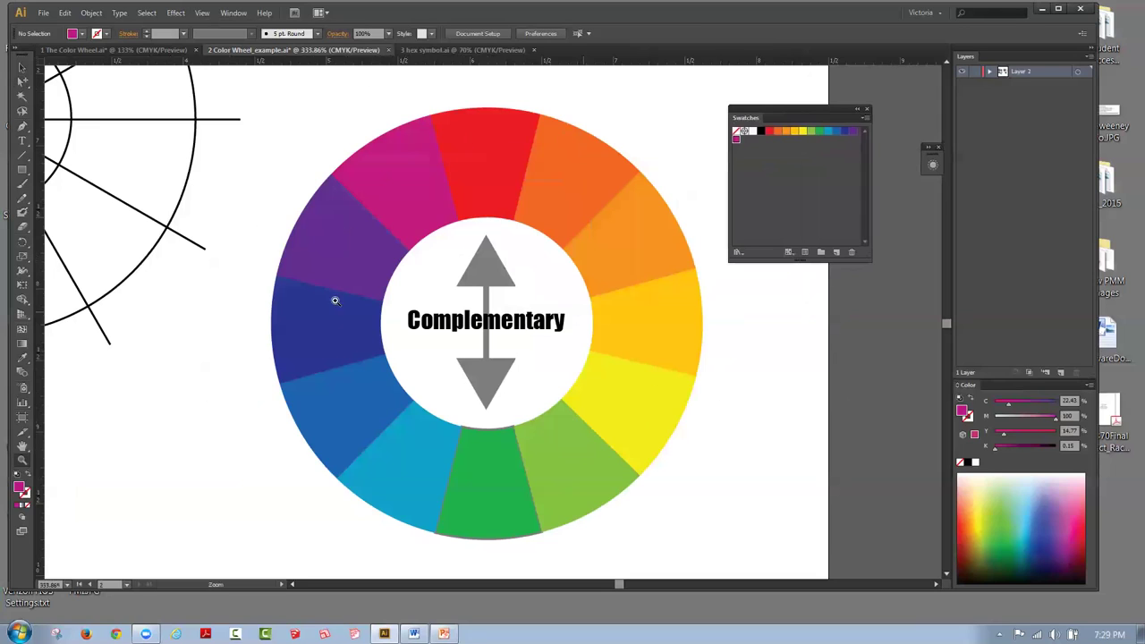
click(21, 69)
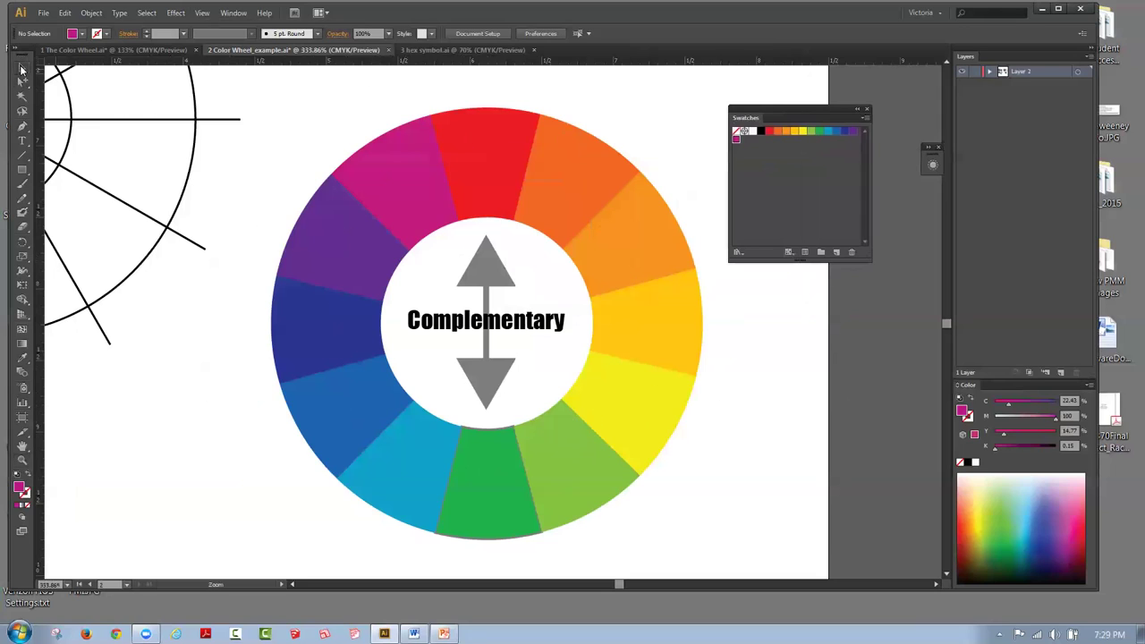
Step: Remove the stroke from the wheel's green segment and deselect it
click(483, 499)
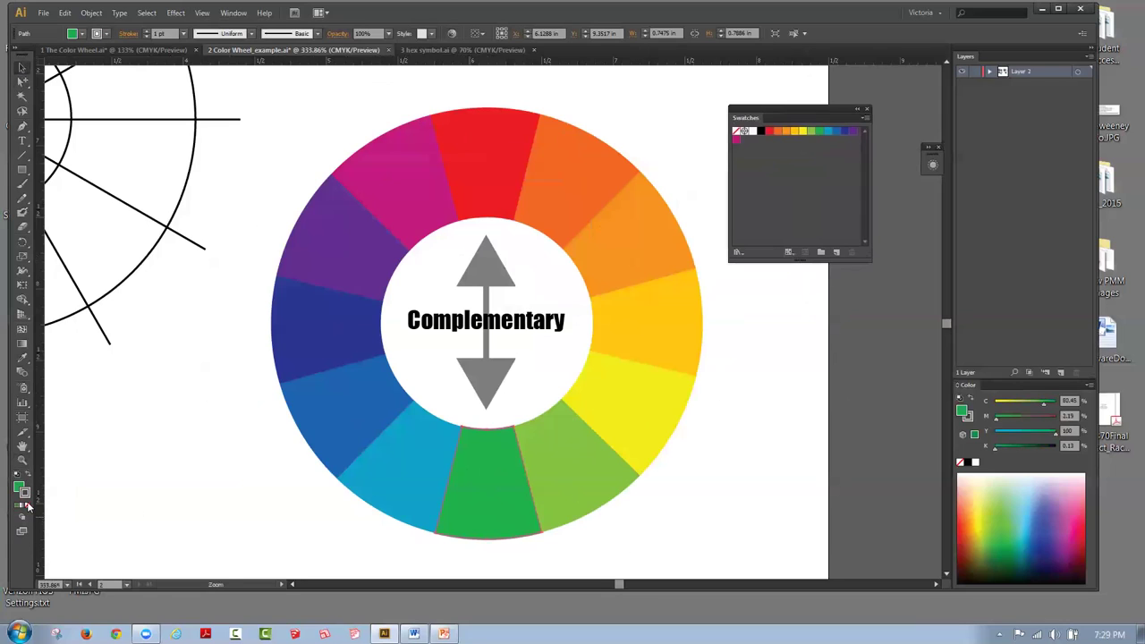
click(27, 506)
click(223, 354)
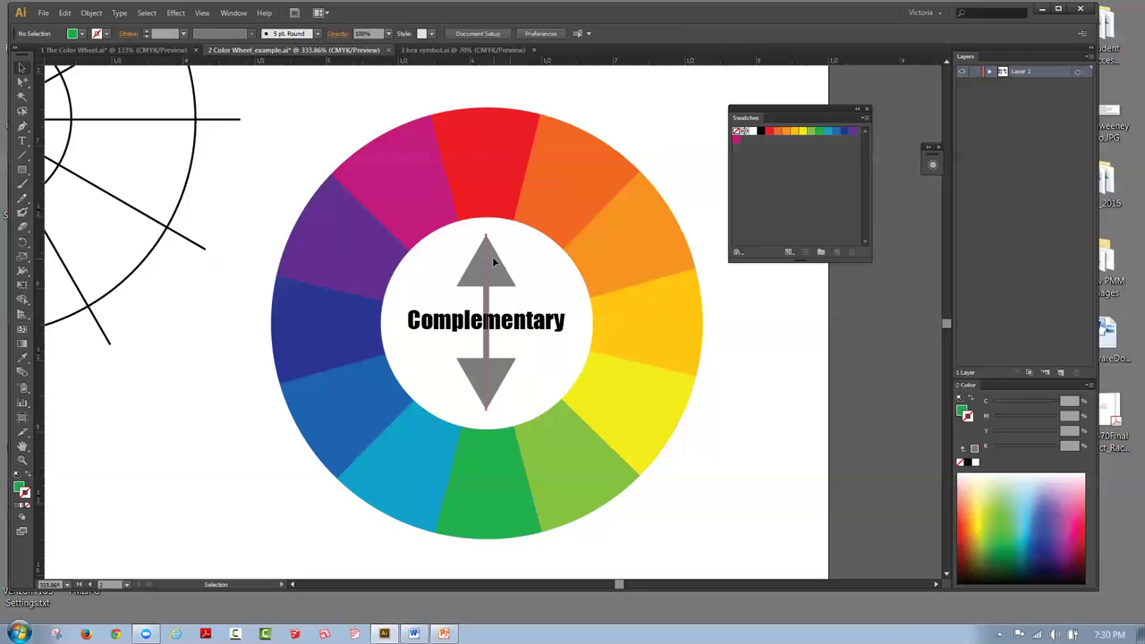
Step: Select the double-headed arrow in the wheel's centre and undo its accidental moves
mouse_move(490, 262)
mouse_down()
mouse_move(513, 258)
mouse_move(574, 292)
mouse_move(460, 275)
mouse_move(481, 277)
mouse_up()
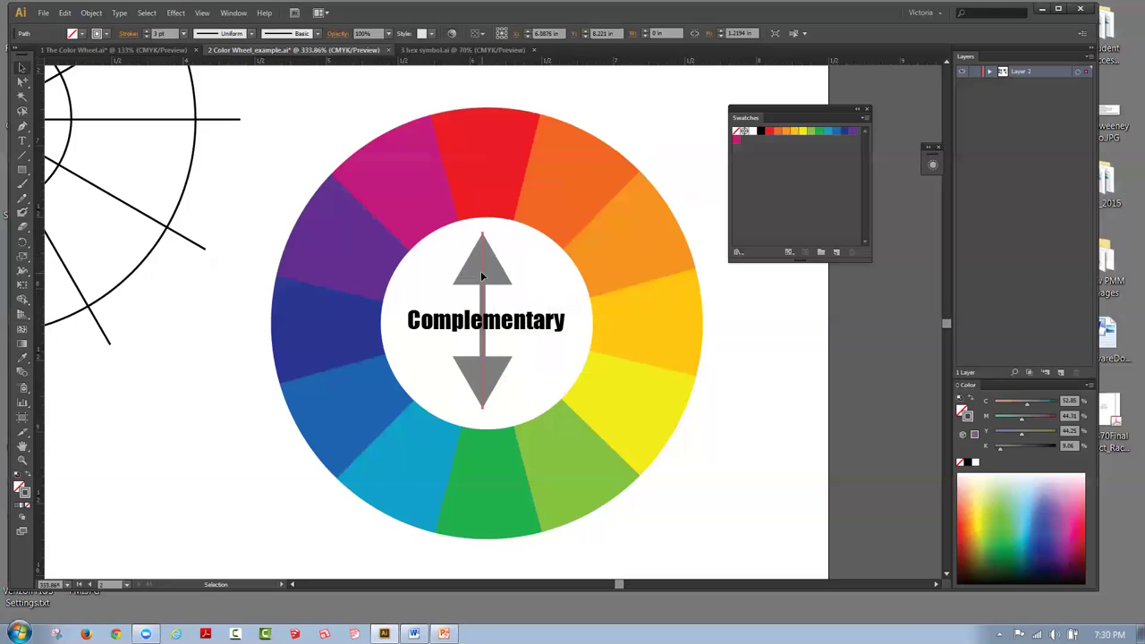
click(64, 13)
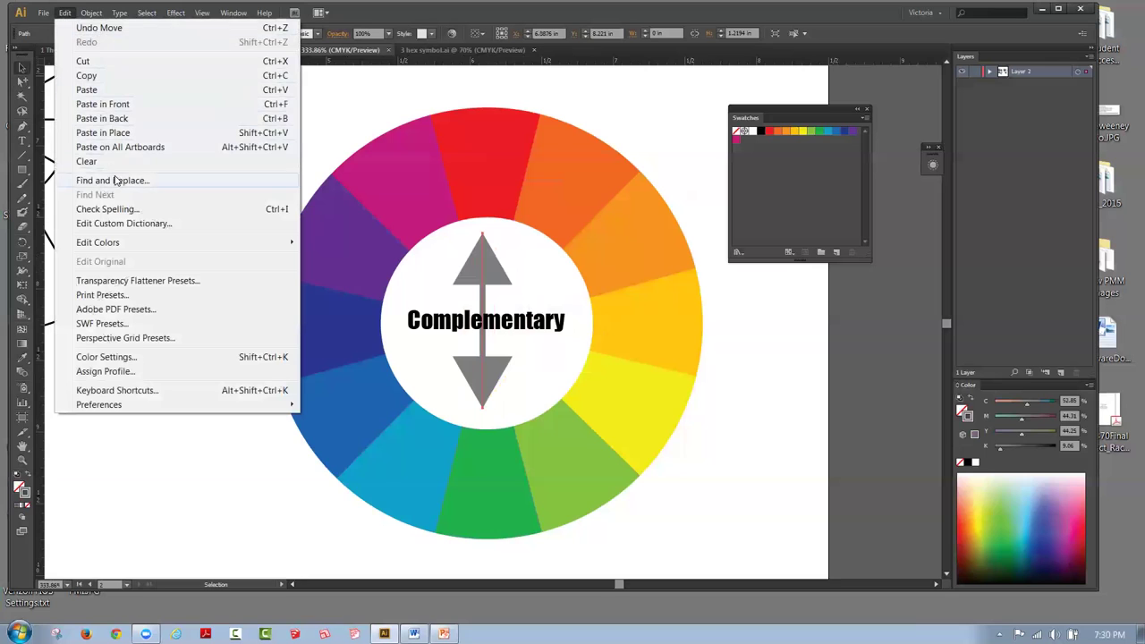
click(91, 13)
click(43, 12)
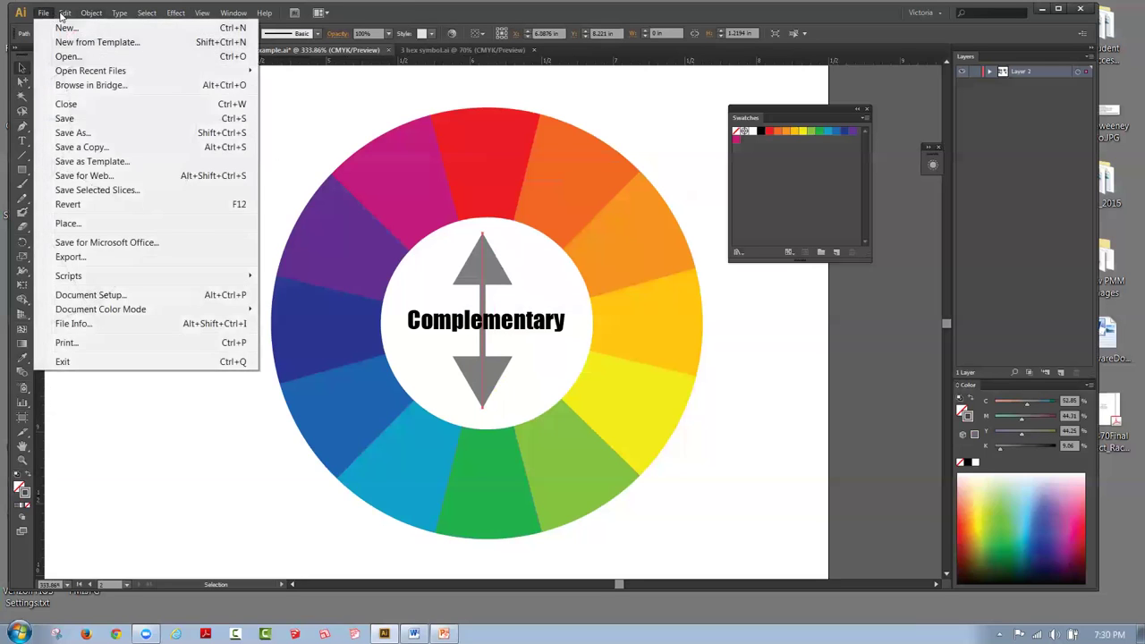
click(67, 27)
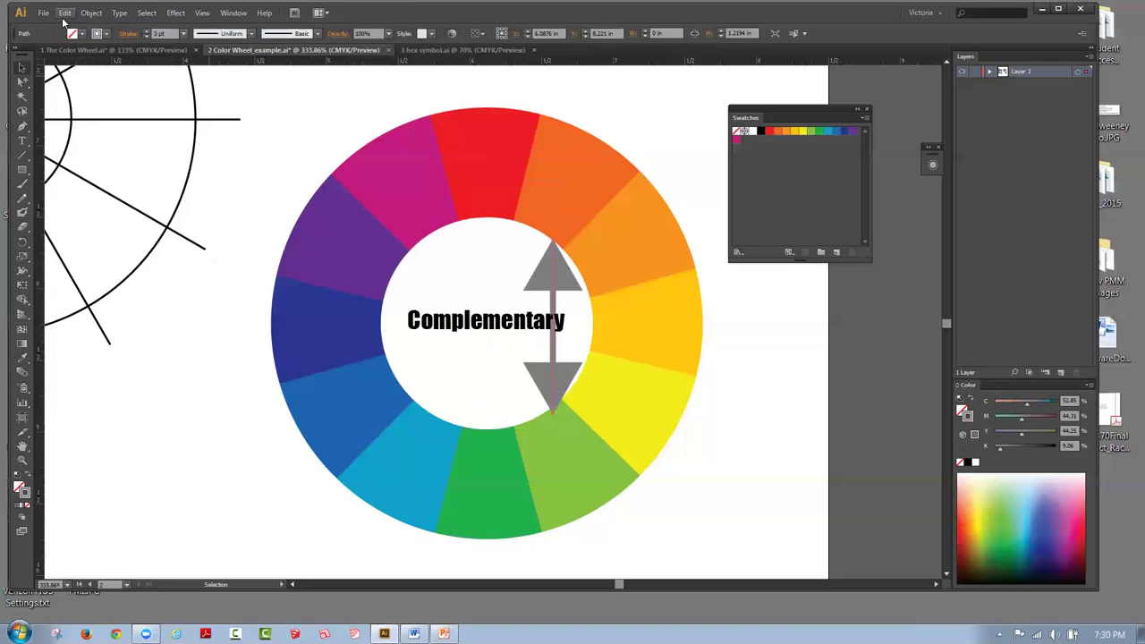
click(64, 12)
click(71, 27)
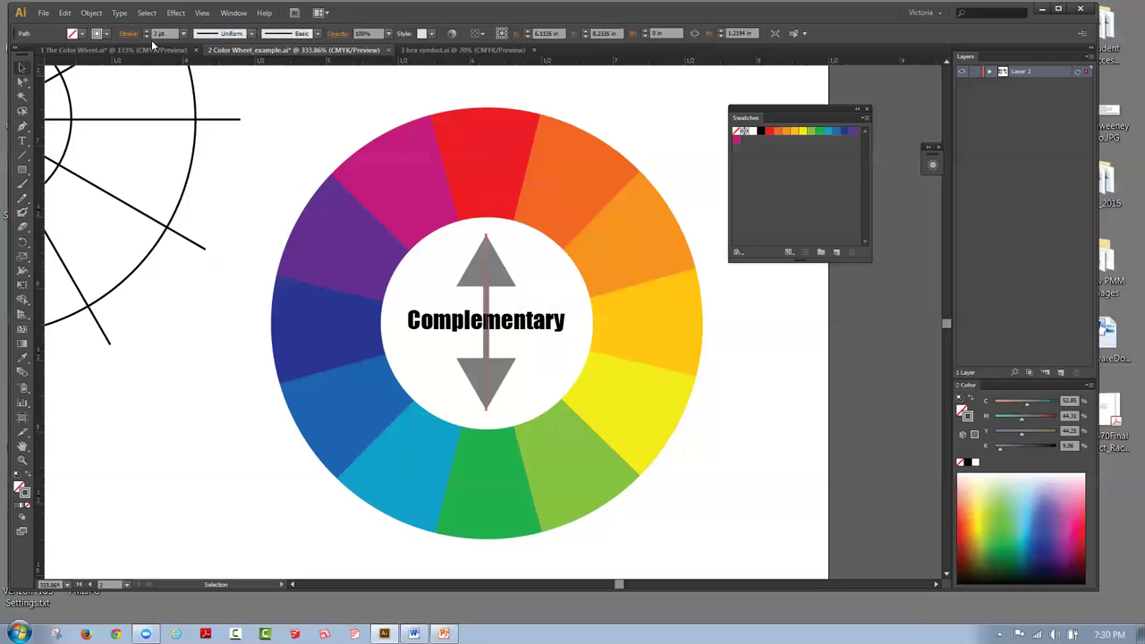
Step: Display the Stroke panel with all its options and place it below the Swatches panel
click(234, 13)
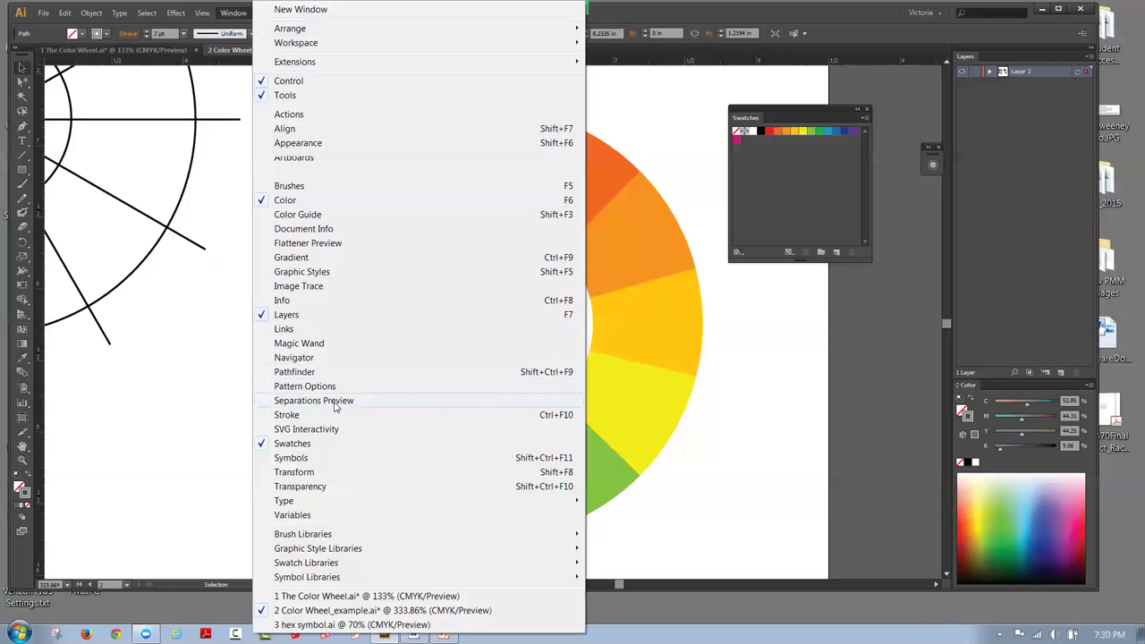
click(296, 416)
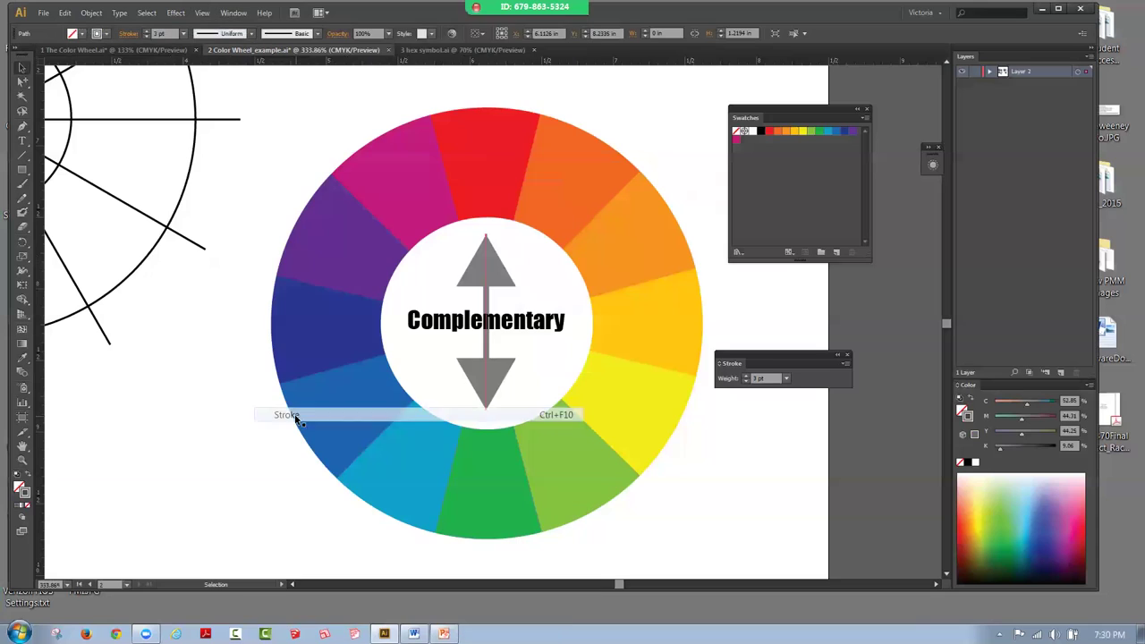
click(847, 364)
click(845, 365)
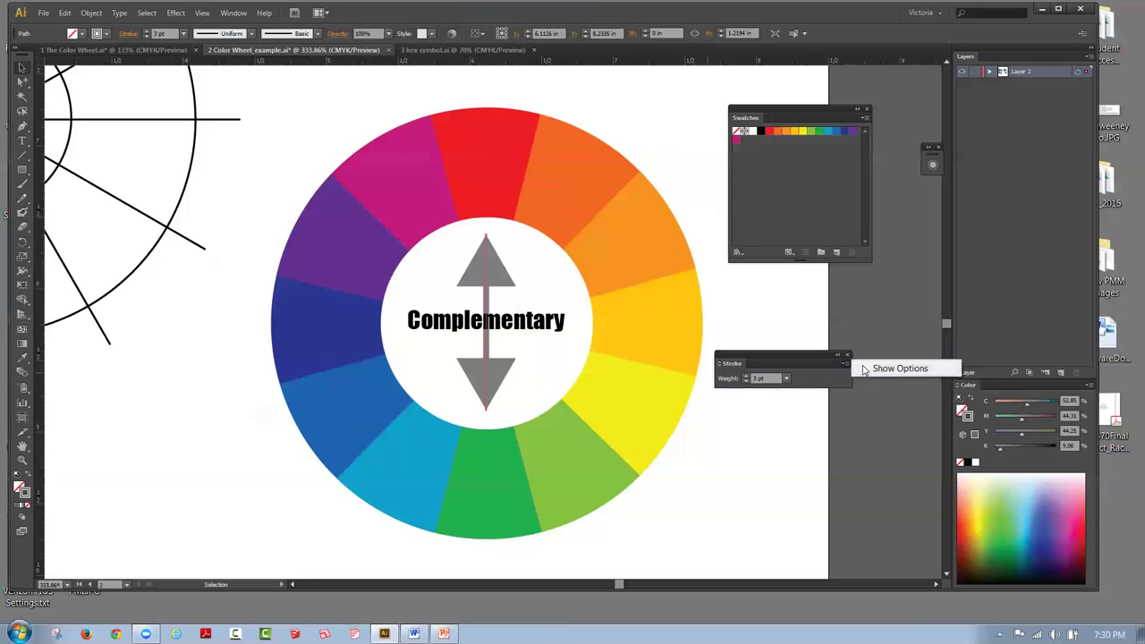
click(898, 368)
drag(764, 355, 789, 292)
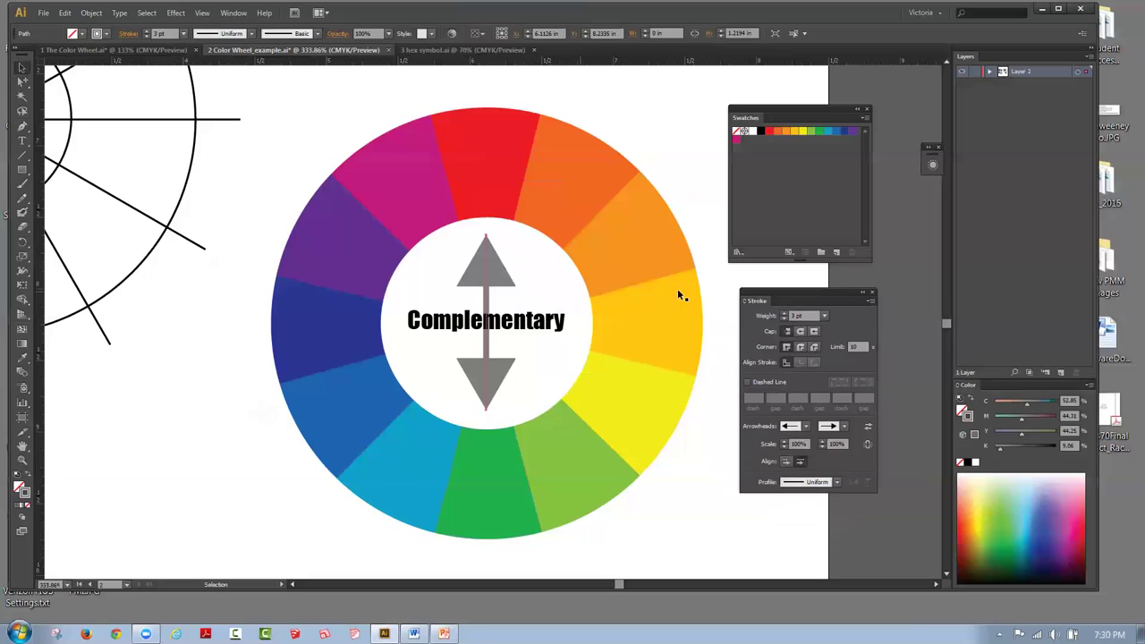
Step: Try Arrow 10 arrowheads on both ends of the central arrow and undo both changes
click(806, 427)
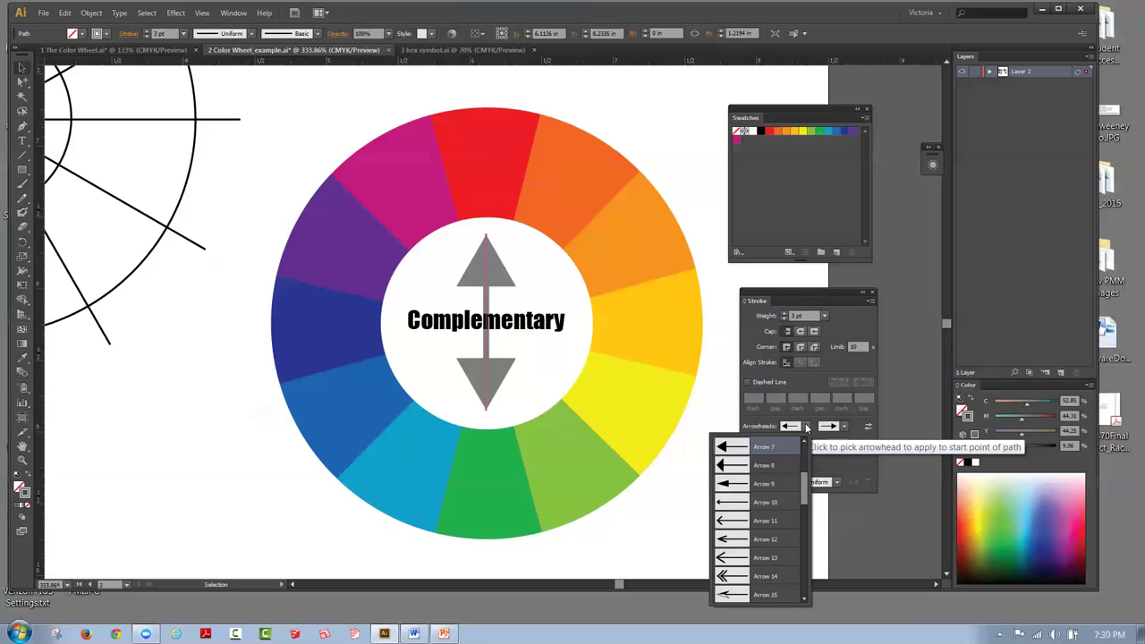
click(729, 504)
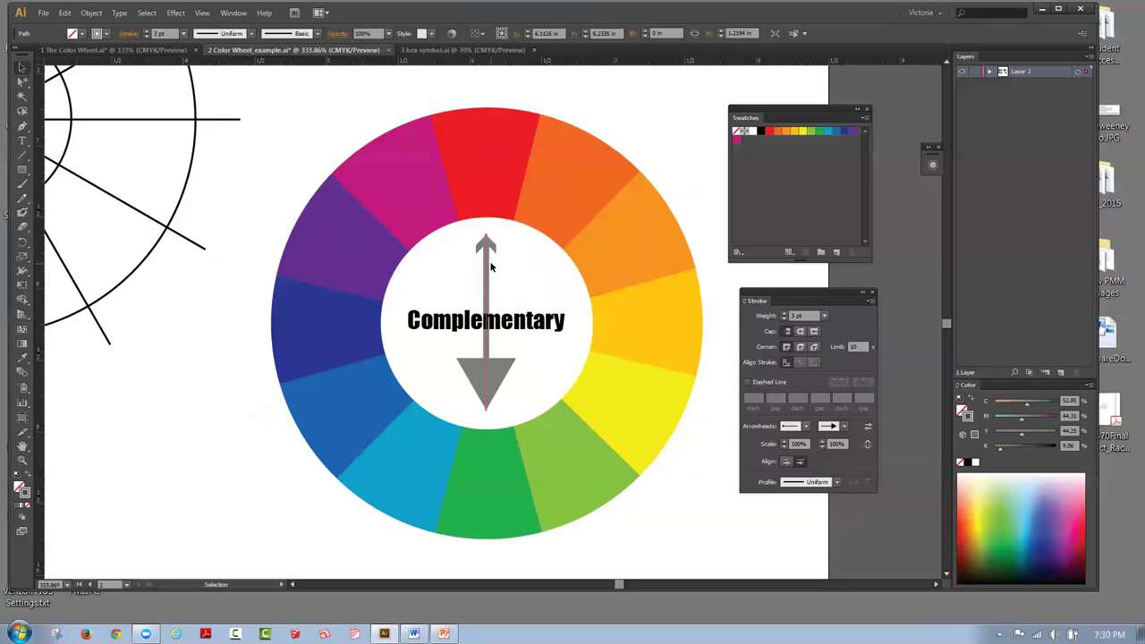
click(845, 430)
click(810, 501)
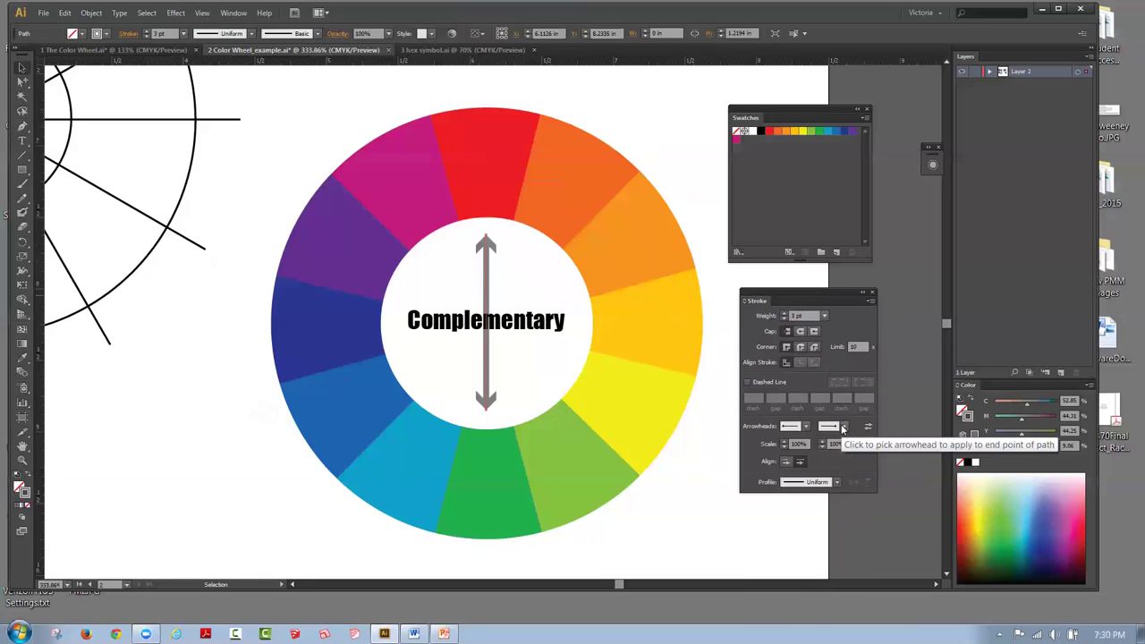
click(62, 15)
click(71, 25)
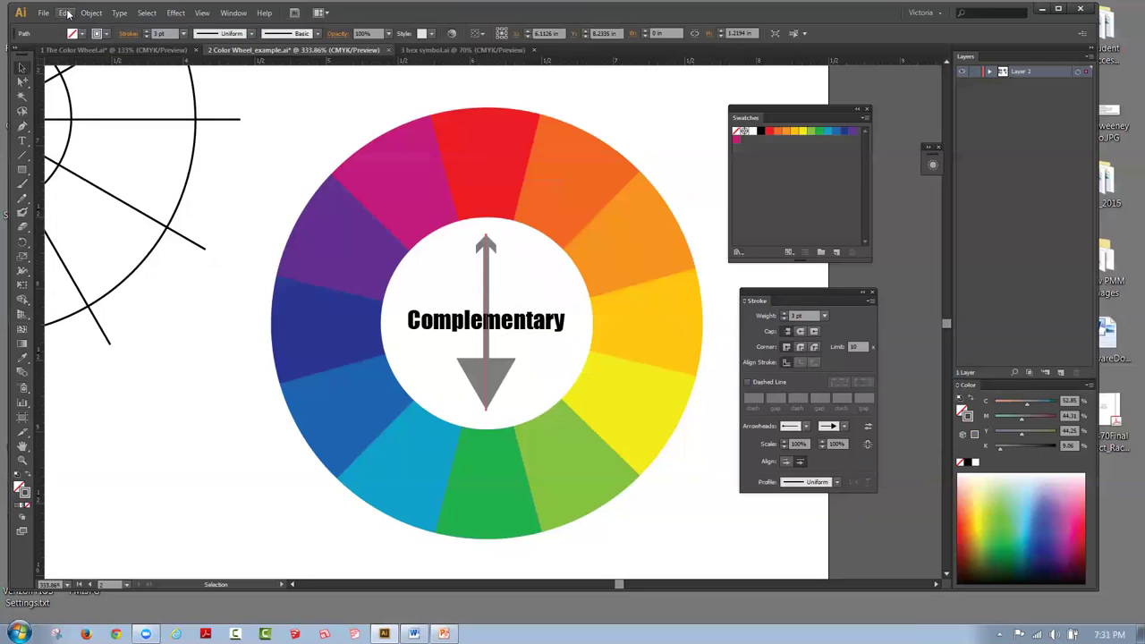
click(65, 13)
click(77, 28)
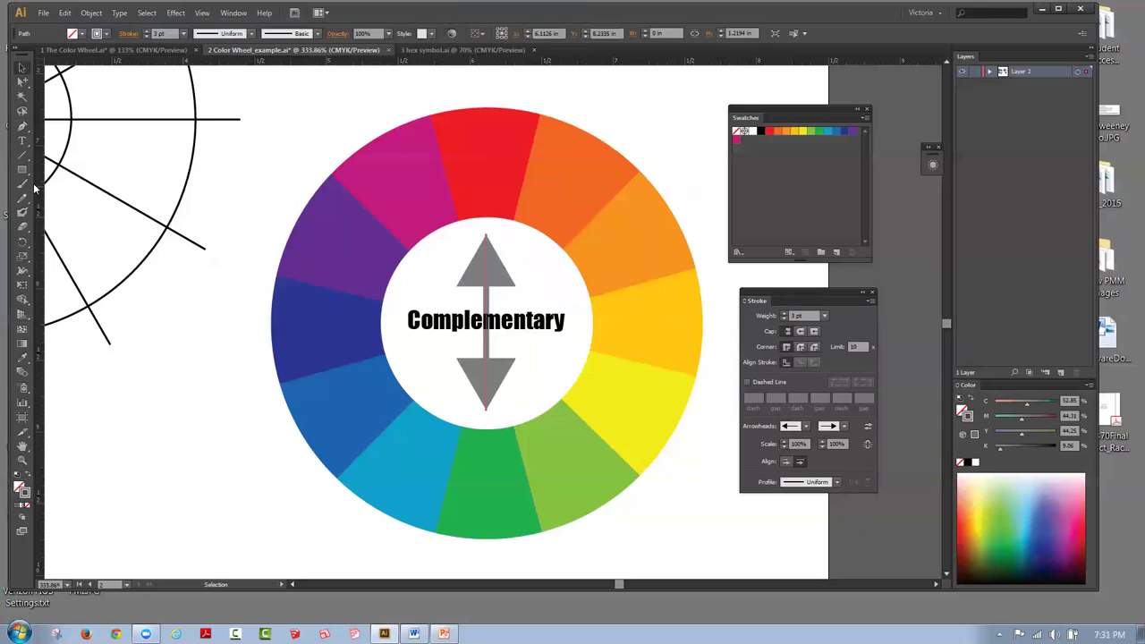
Step: Draw a vertical line about 1.24 in long beside the wheel's blue segments and set both its arrowheads to None
click(21, 157)
drag(232, 243, 236, 415)
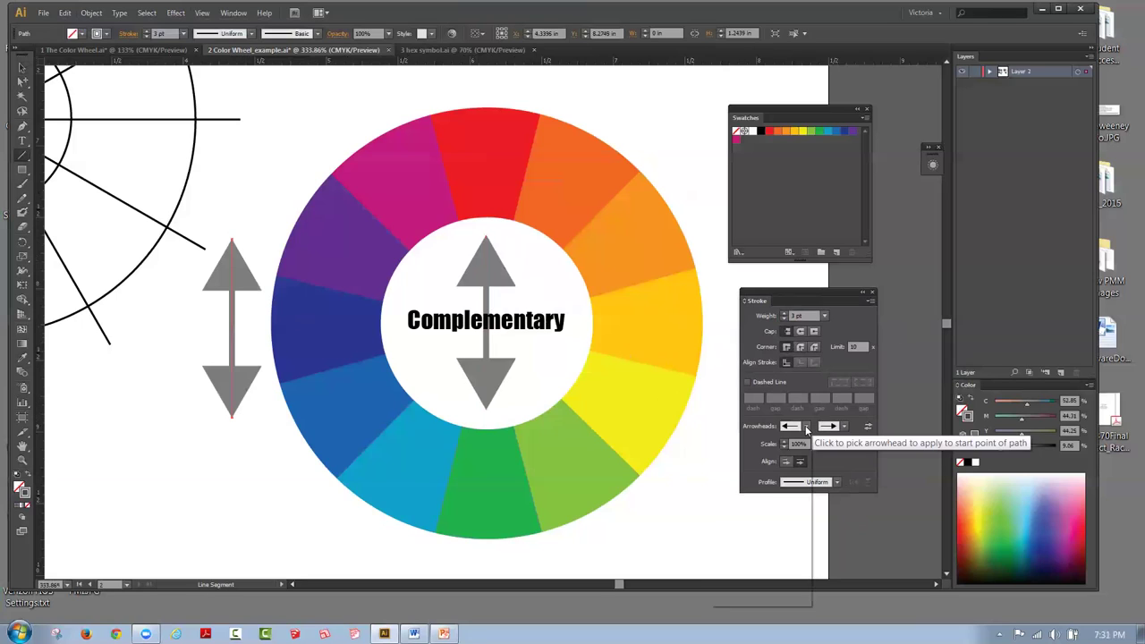
click(806, 427)
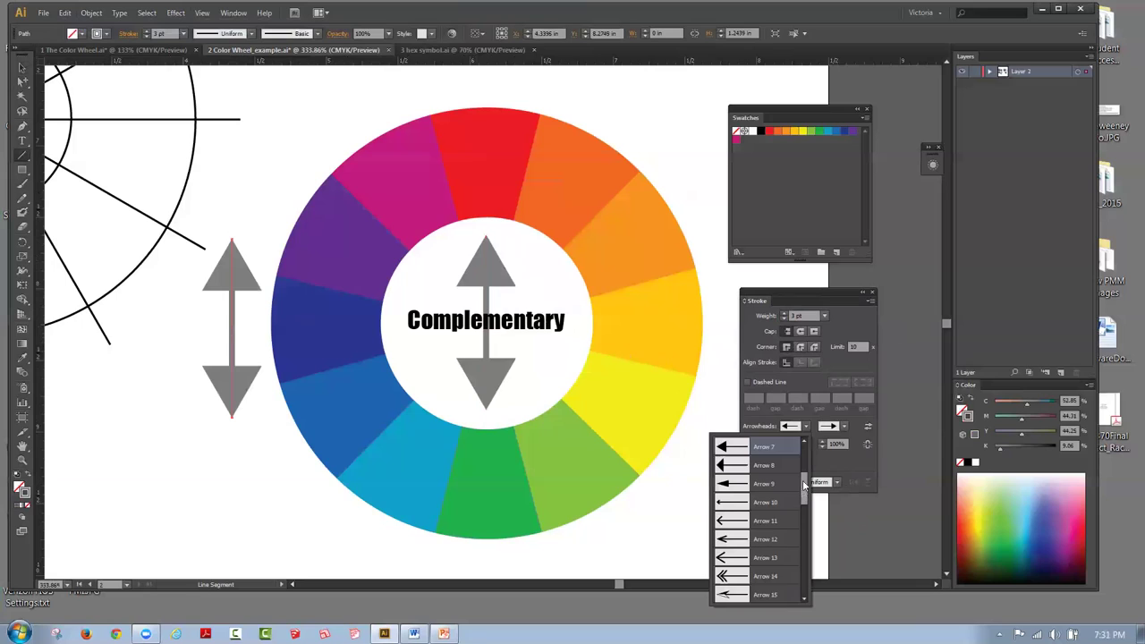
scroll(804, 490, up, 3)
click(760, 446)
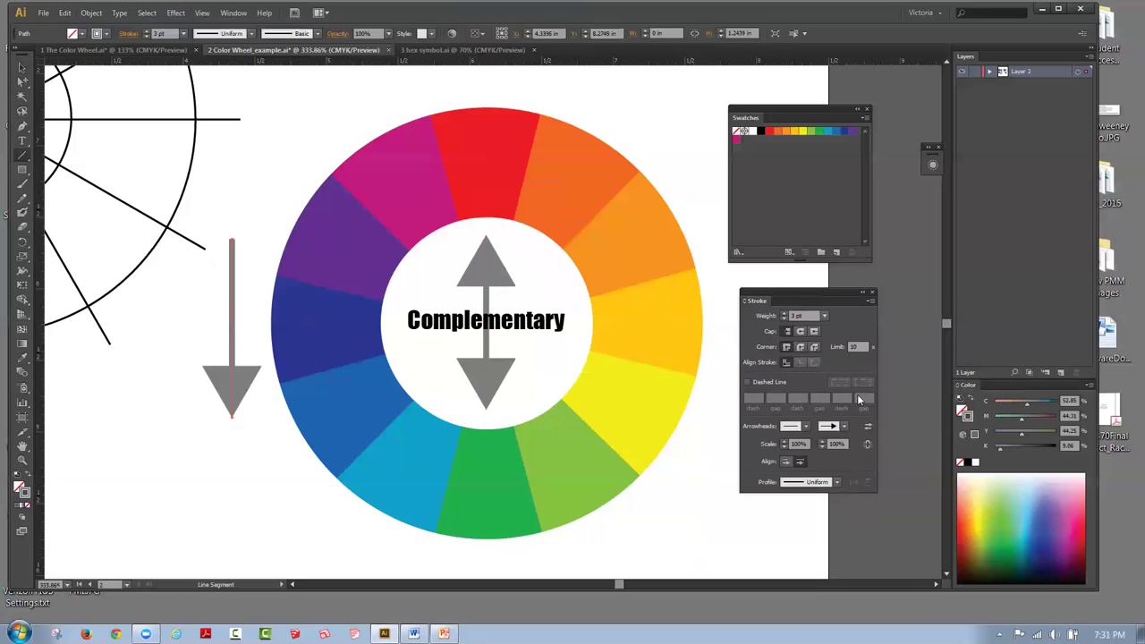
click(843, 429)
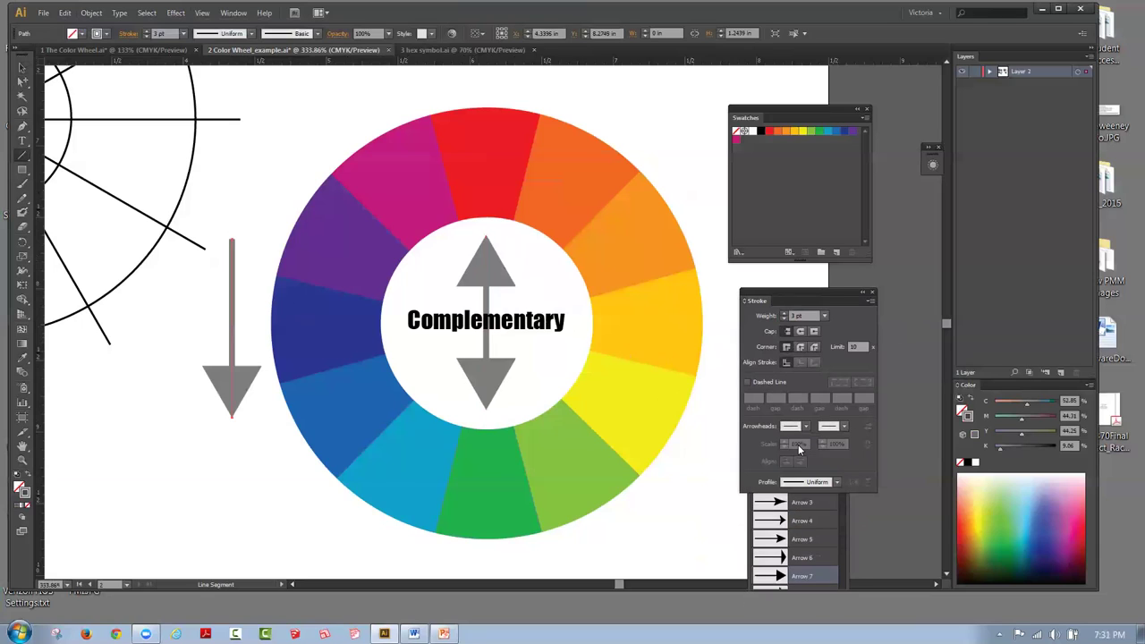
click(798, 447)
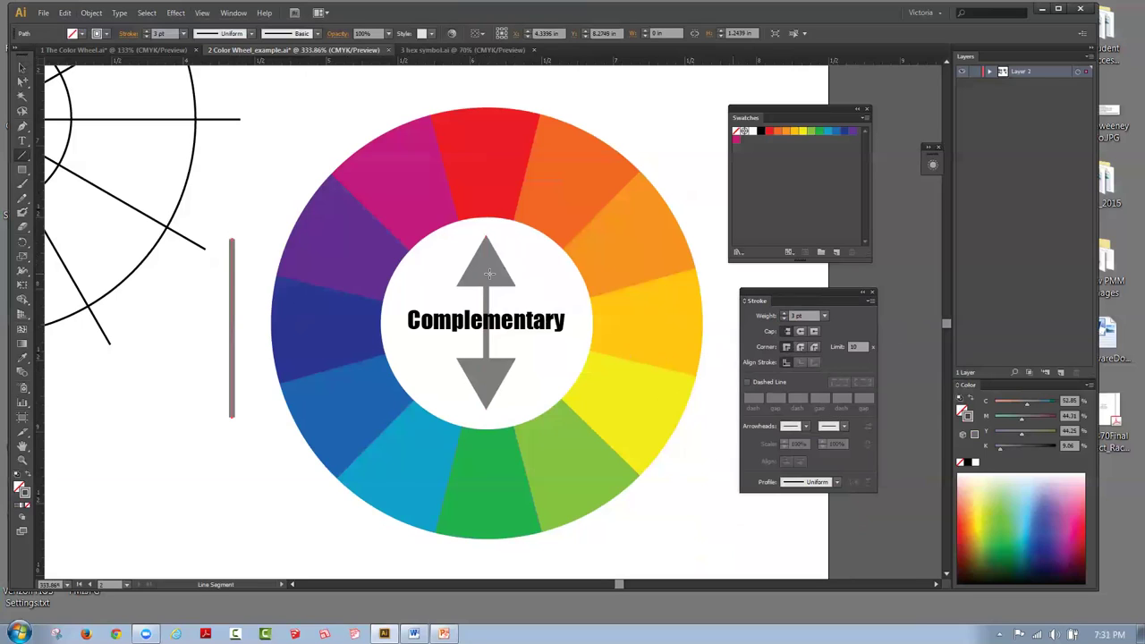
Step: Select the vertical line beside the wheel and apply the Arrow 1 arrowhead to its start and end
click(21, 68)
click(266, 179)
click(232, 253)
click(805, 428)
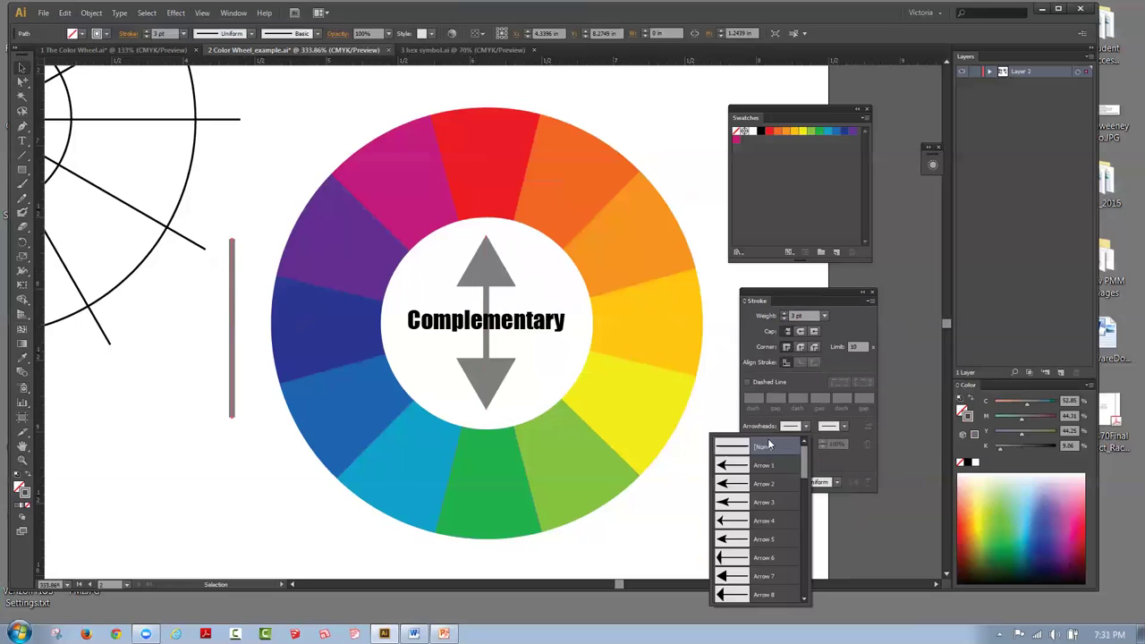
click(765, 471)
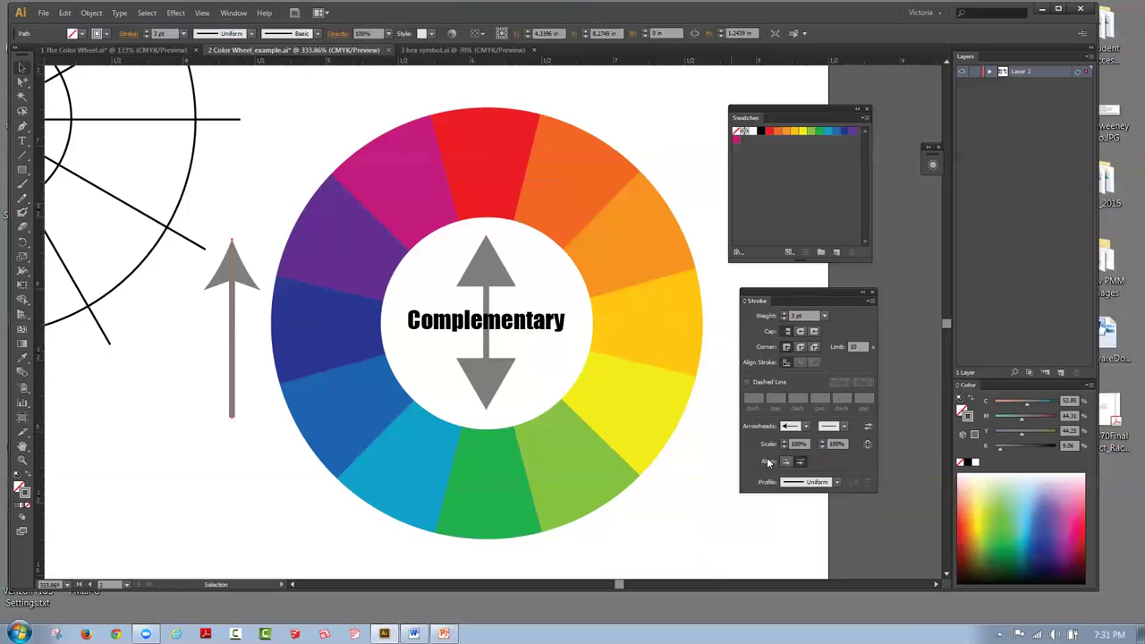
click(841, 428)
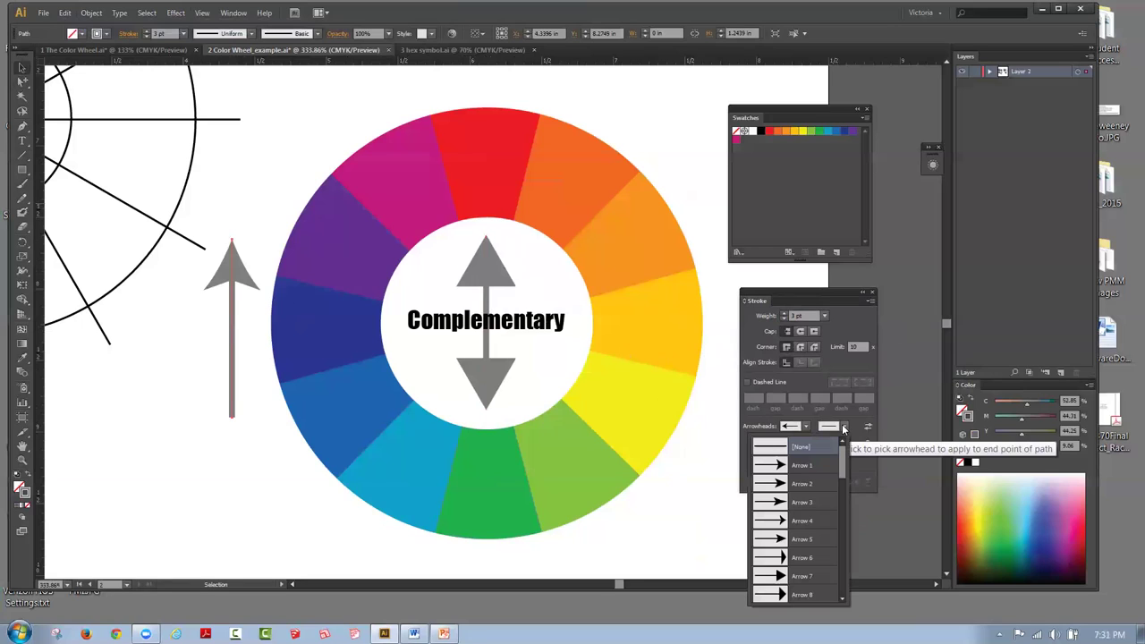
click(797, 465)
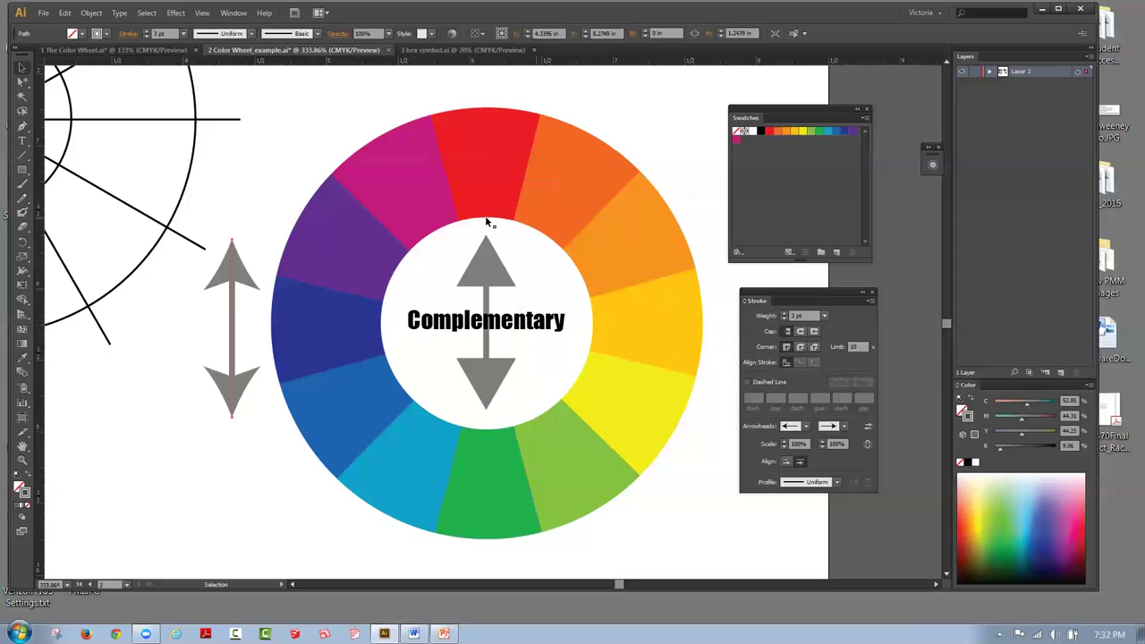
Step: With the wheel's red segment selected, collapse the Stroke and Swatches panels to icons and stack them together near the artboard's edge
click(482, 173)
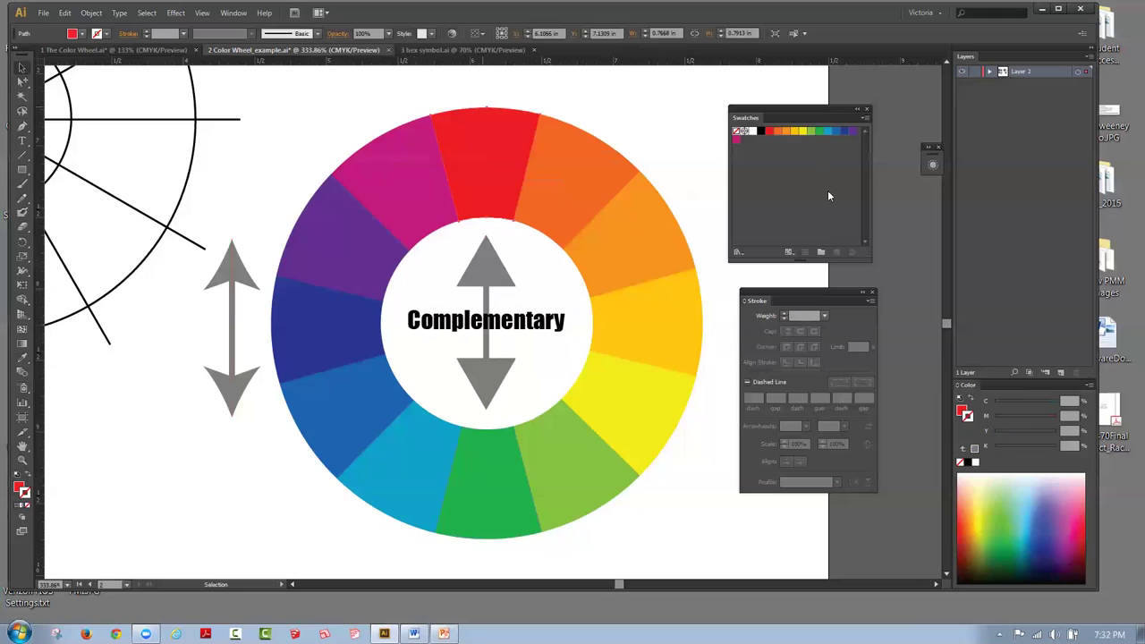
click(861, 294)
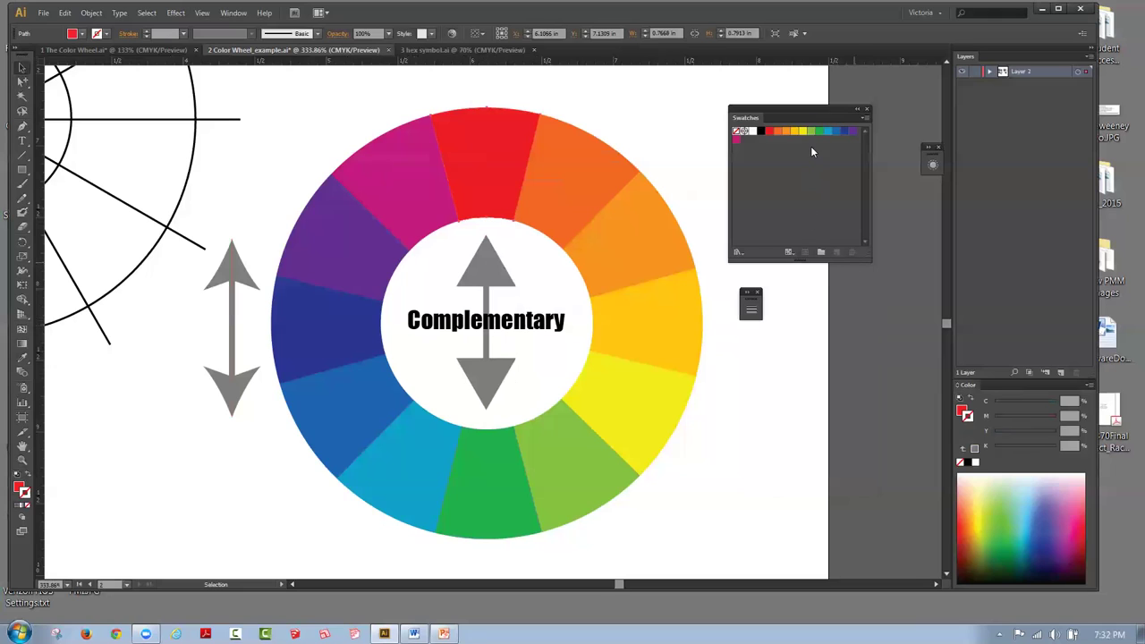
click(856, 109)
drag(747, 118, 856, 82)
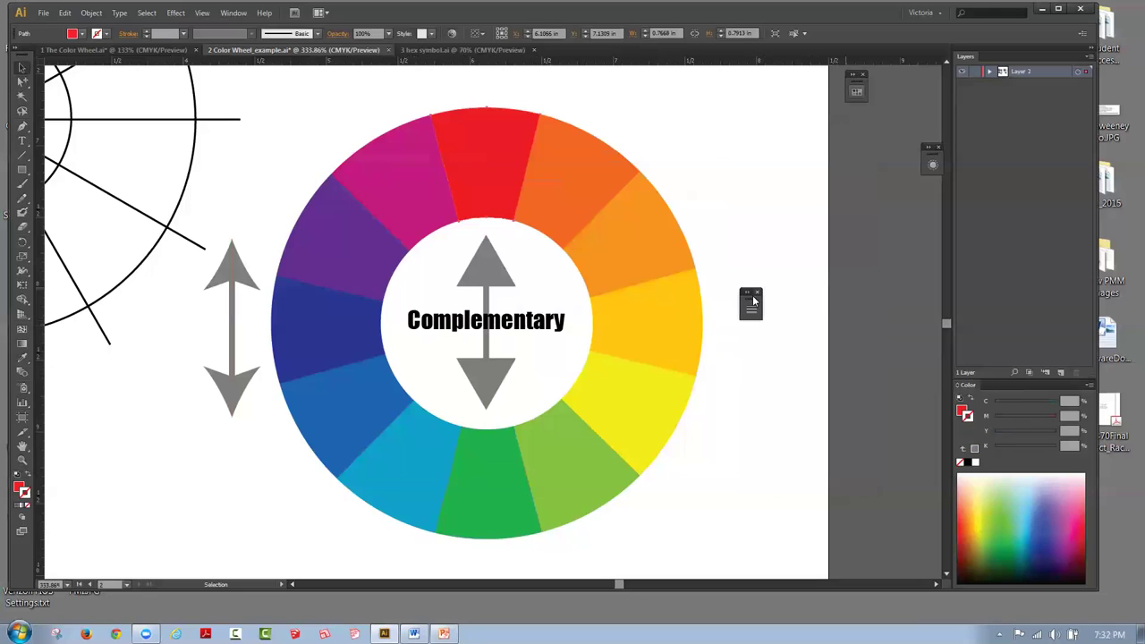
drag(753, 302, 860, 130)
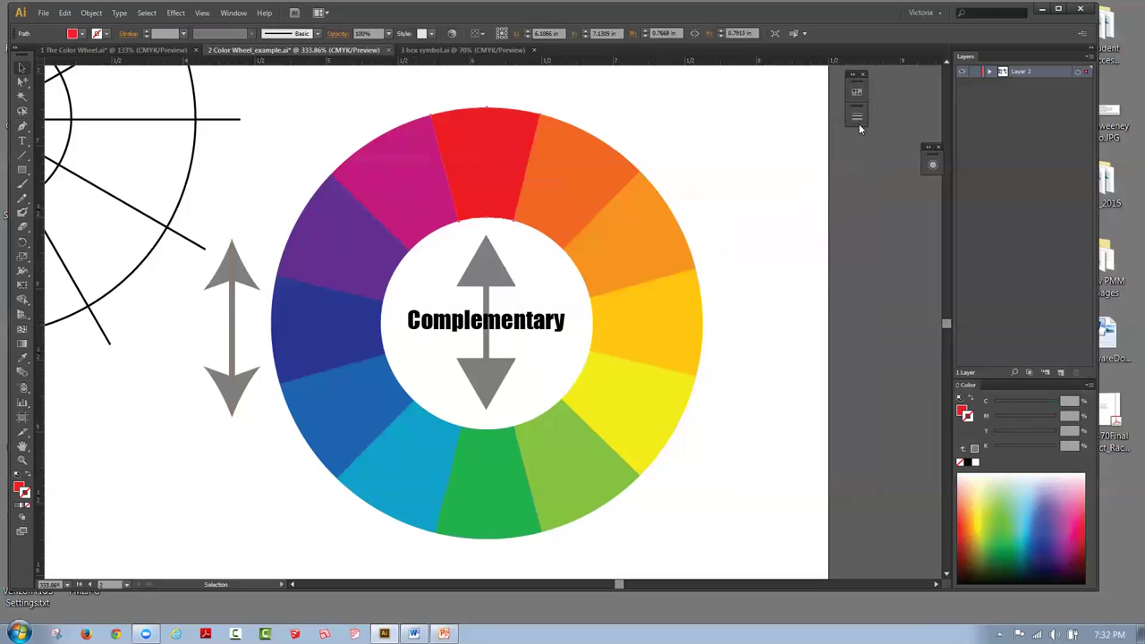
Step: Display the Transparency panel and place it beside the colour wheel
click(233, 13)
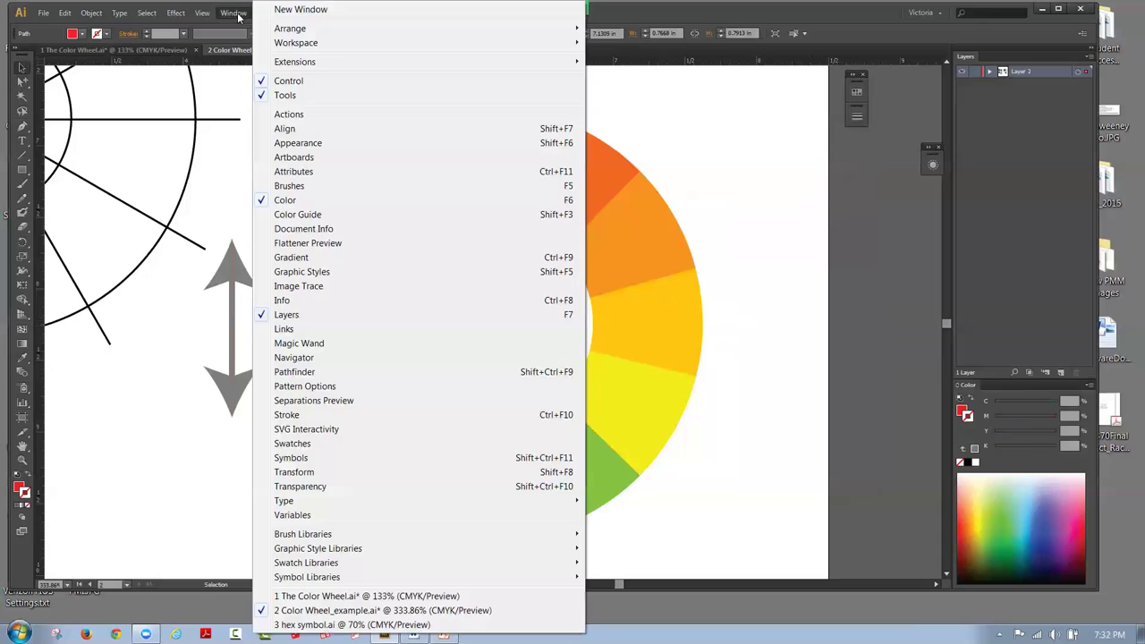
click(299, 487)
drag(664, 121, 789, 159)
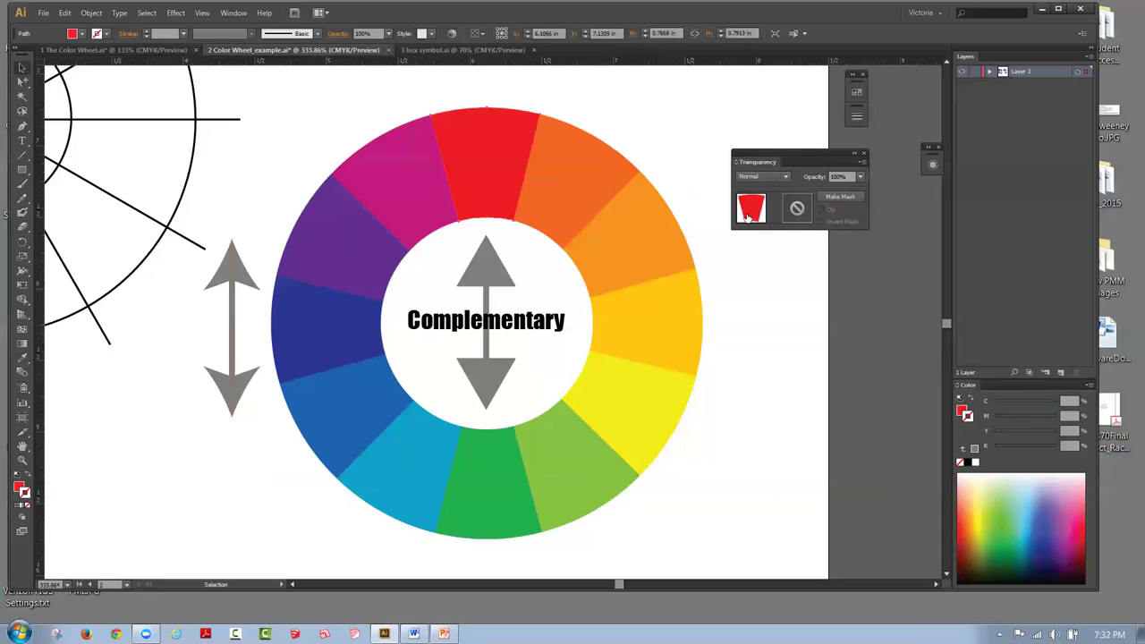
Step: Ungroup the colour wheel's grouped segments and select the red orange segment on its own
click(598, 111)
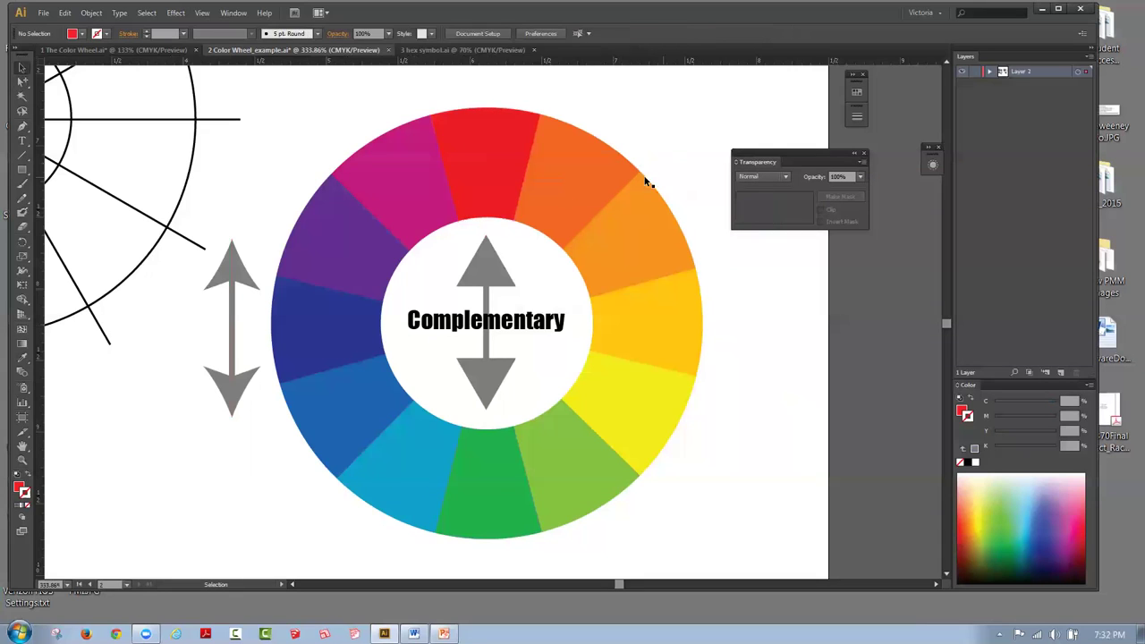
click(577, 185)
click(605, 161)
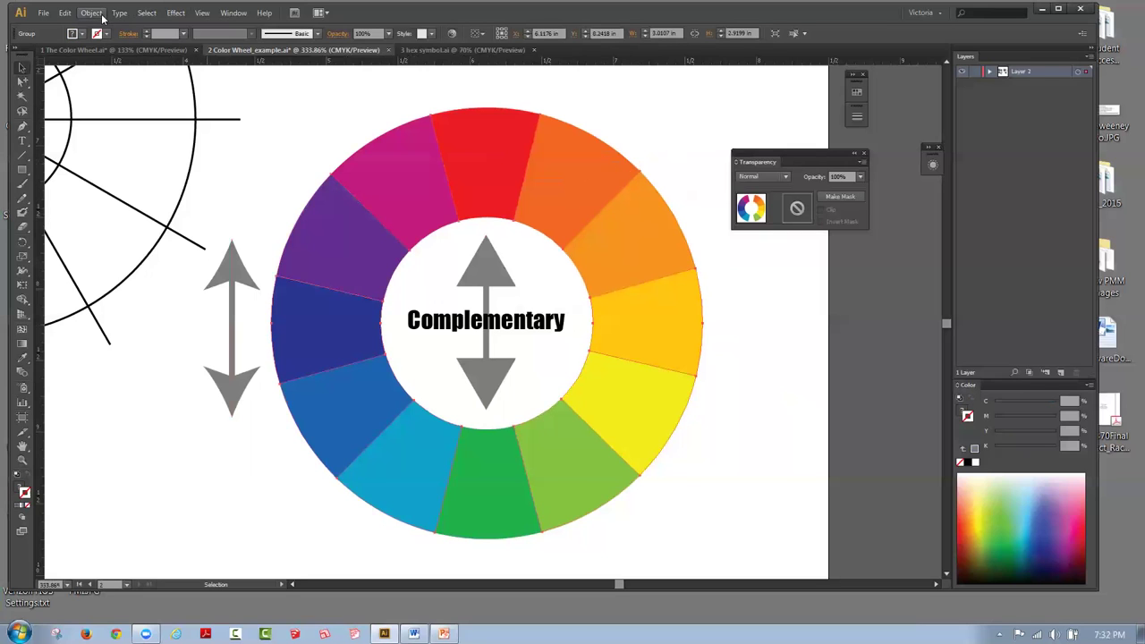
click(98, 14)
click(114, 76)
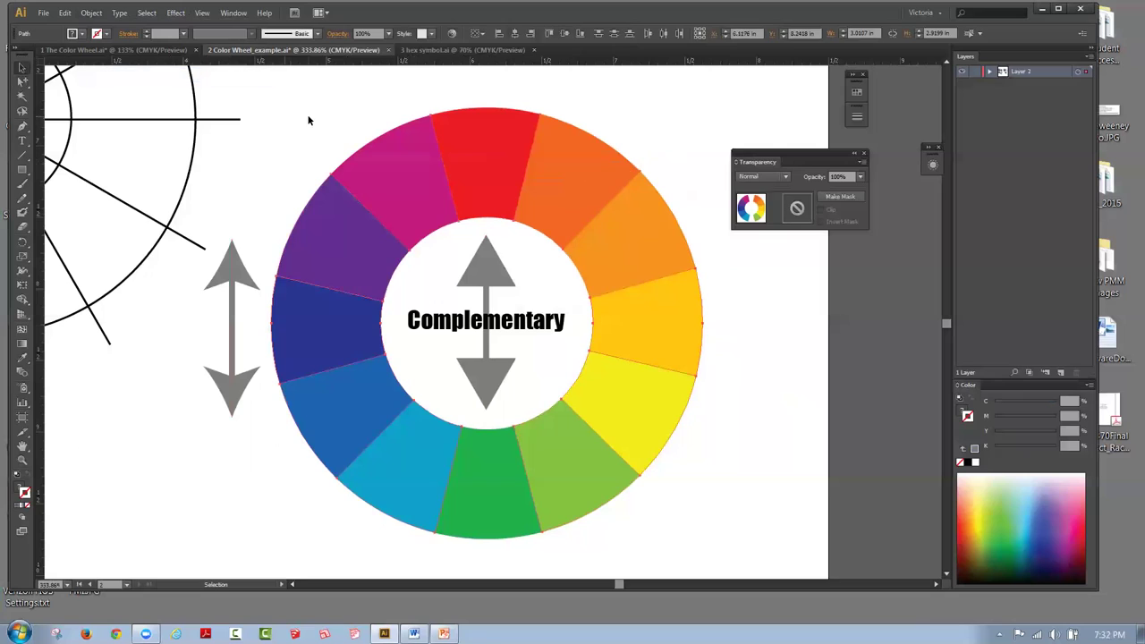
click(559, 171)
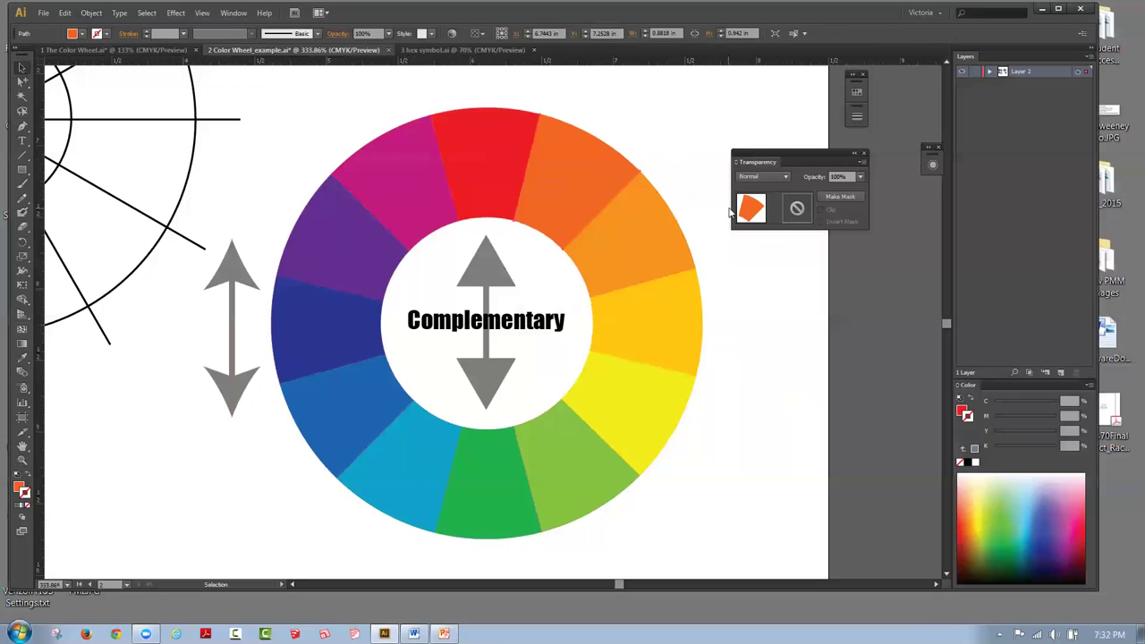
Step: Check that the orange and yellow orange wheel segments can be selected individually, and clear the selection
click(609, 233)
click(653, 319)
click(651, 116)
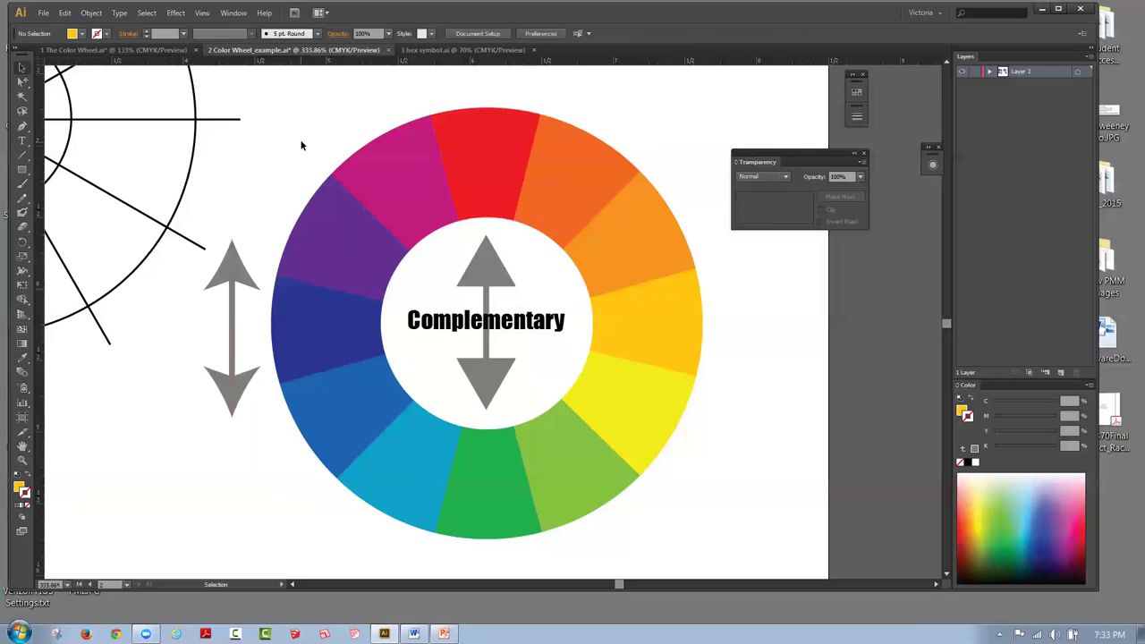
Step: Set the opacity of the five wheel segments from red violet to blue green to 50%
drag(338, 190, 399, 453)
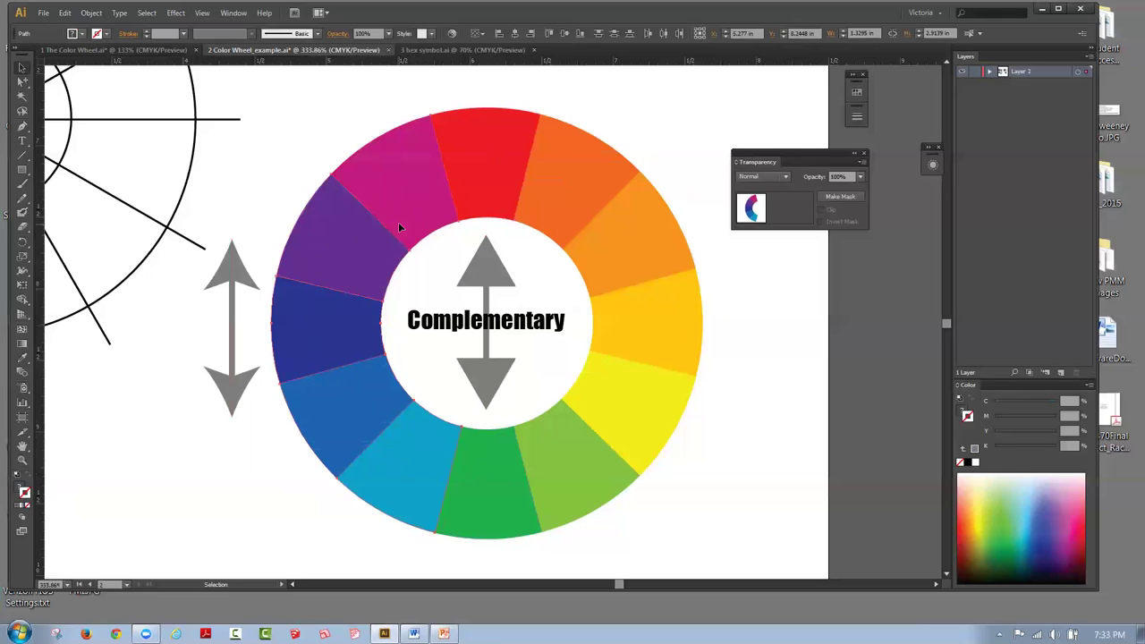
click(862, 178)
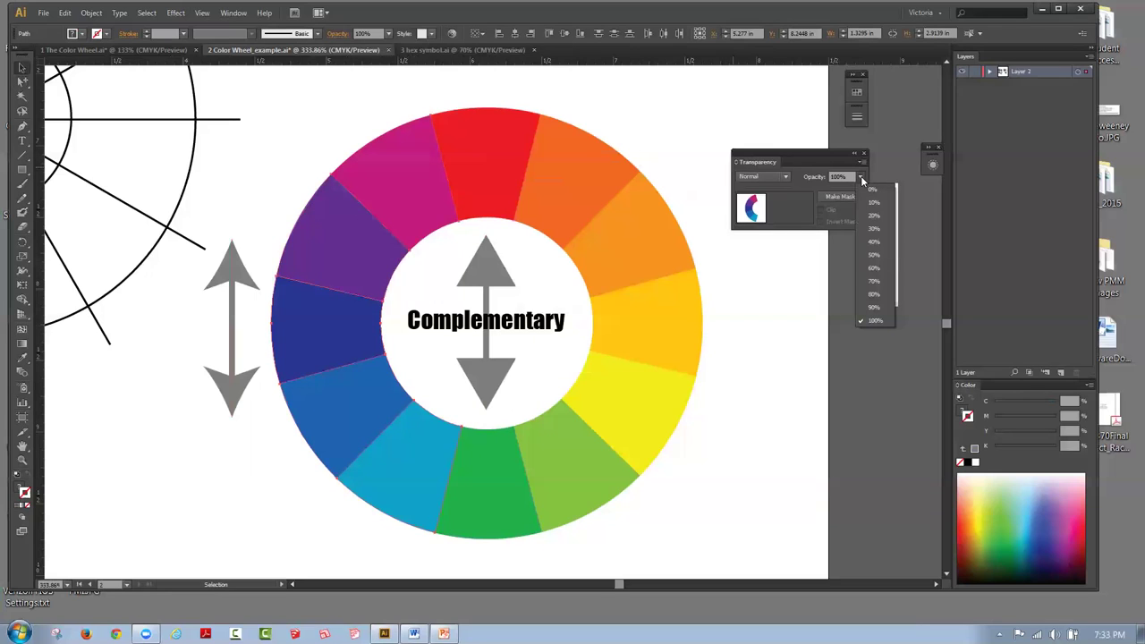
click(871, 256)
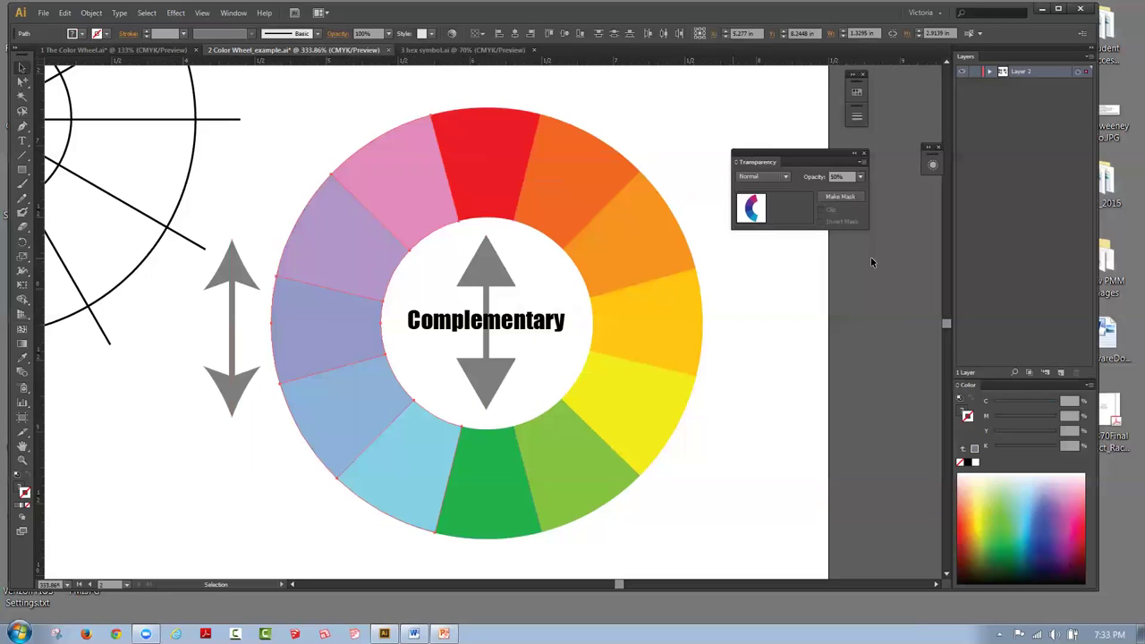
click(677, 130)
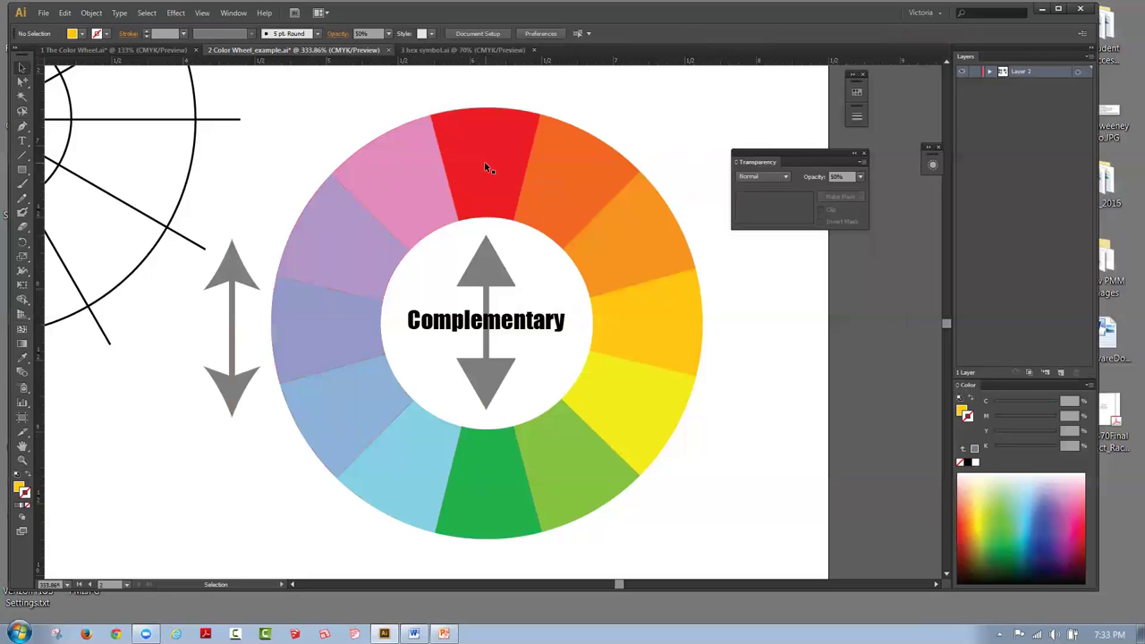
Step: Set the opacity of the five wheel segments from red orange to yellow green to 50%
drag(594, 104, 653, 477)
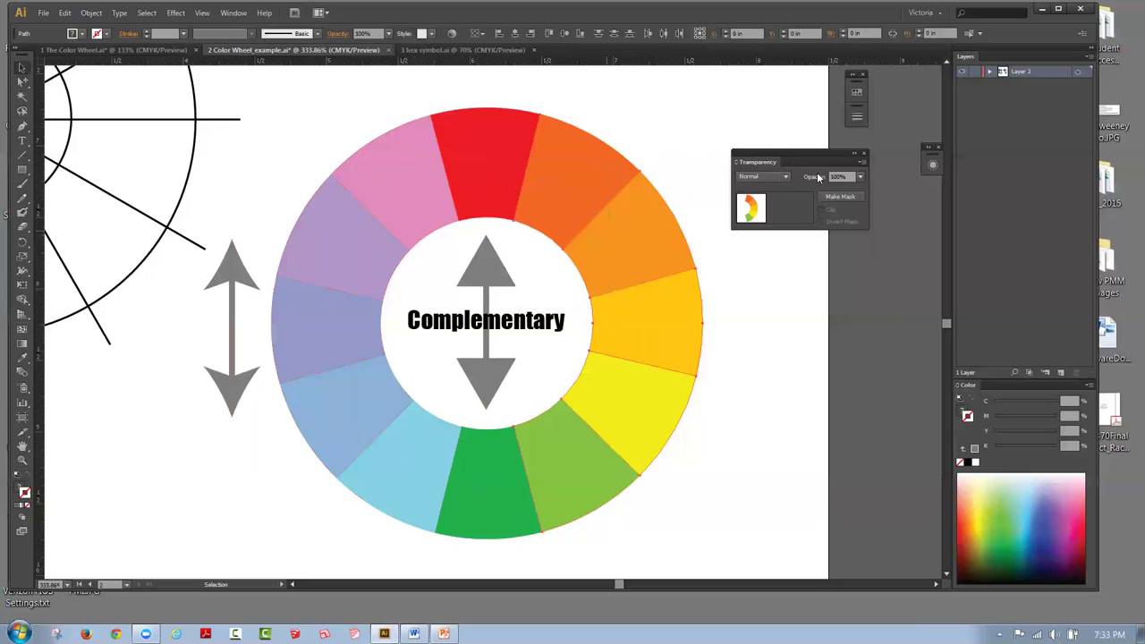
click(861, 177)
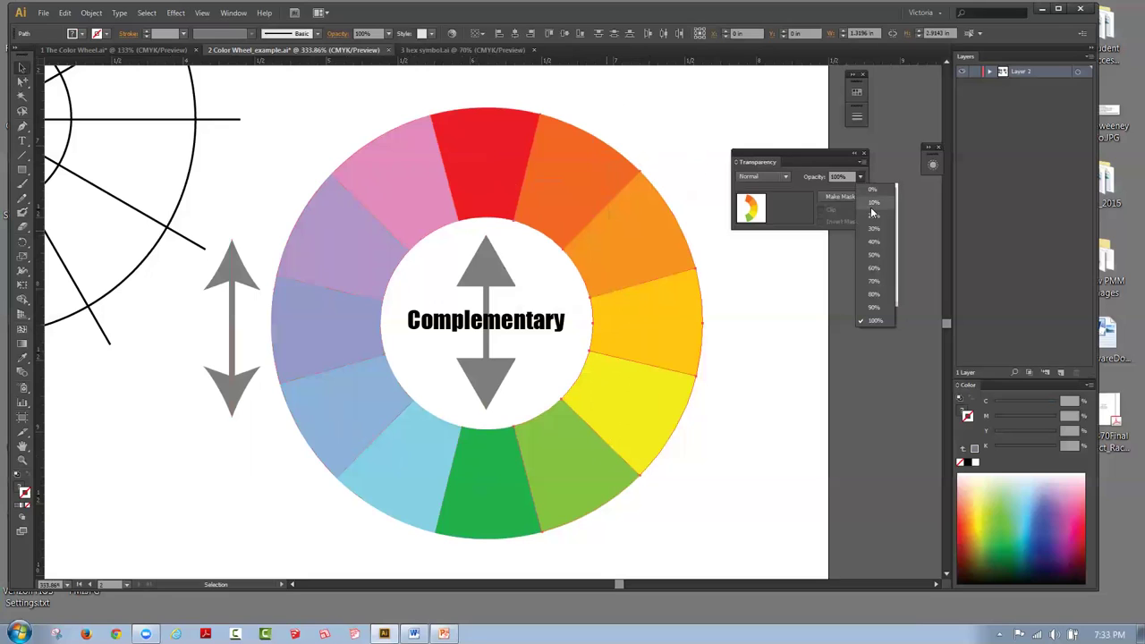
click(877, 256)
click(731, 128)
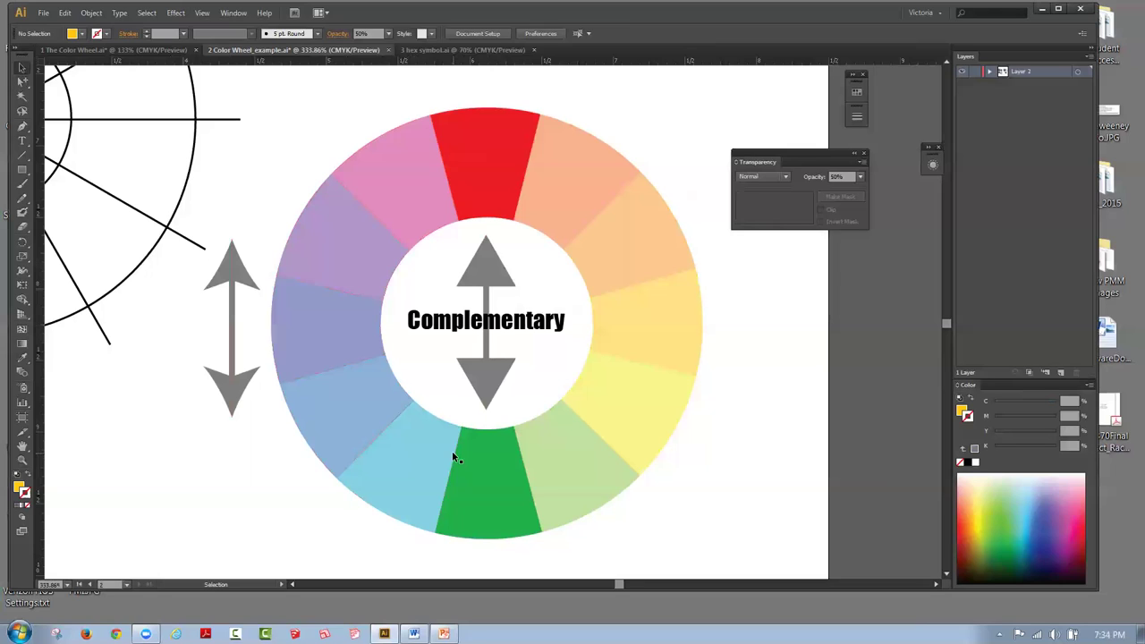
Step: Fit all artboards in the window and close the Transparency panel and the collapsed Stroke and Swatches panels
click(203, 14)
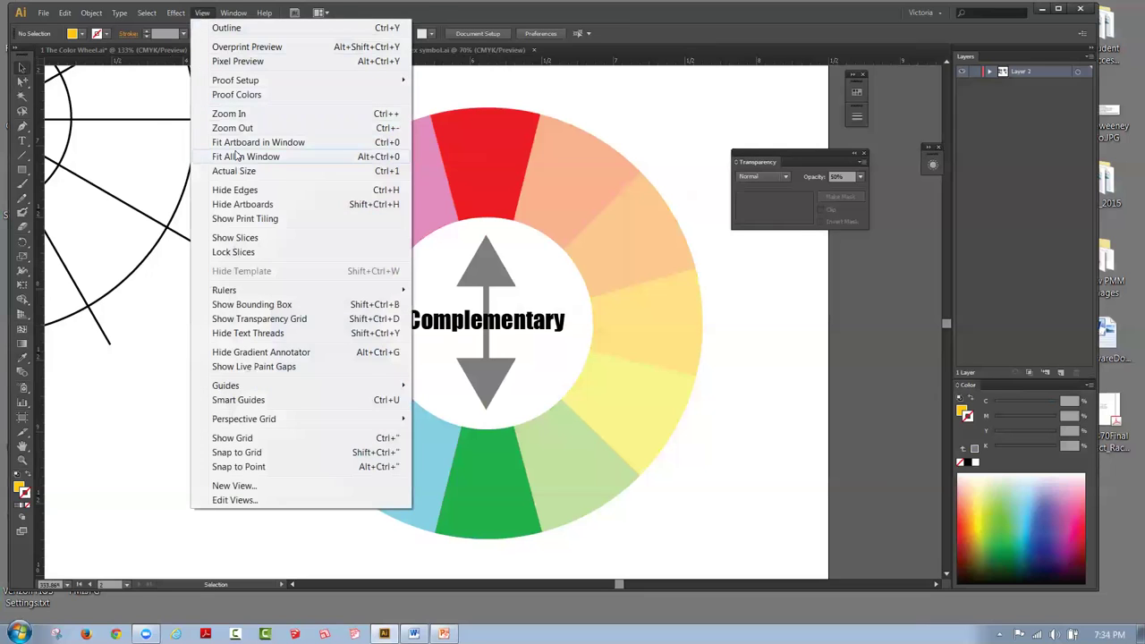
click(238, 157)
drag(768, 156, 901, 344)
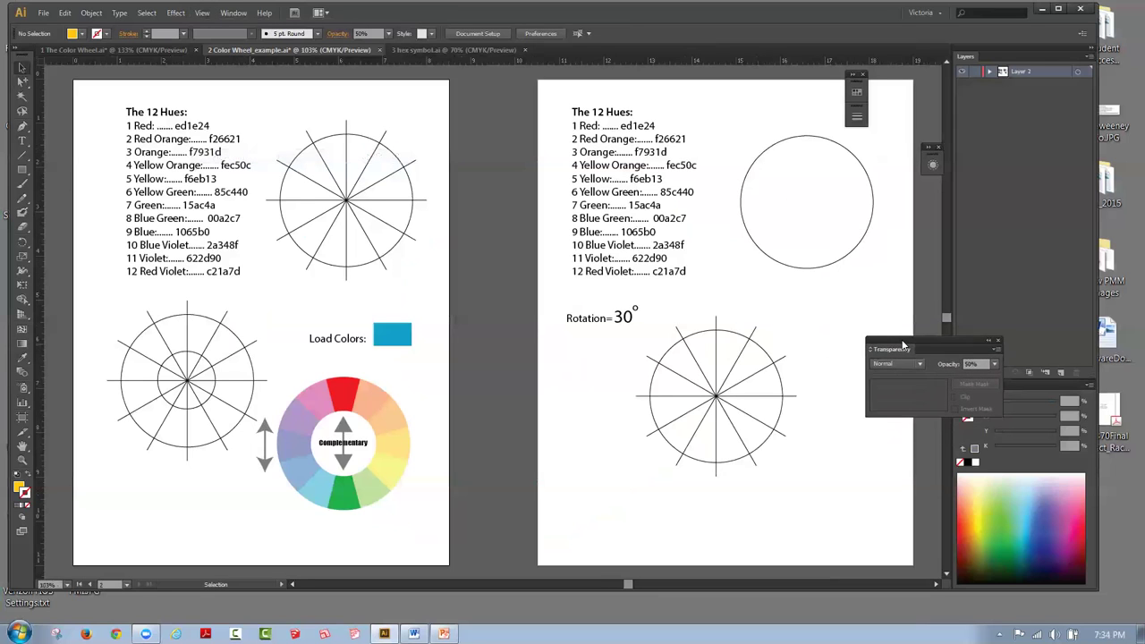
click(863, 75)
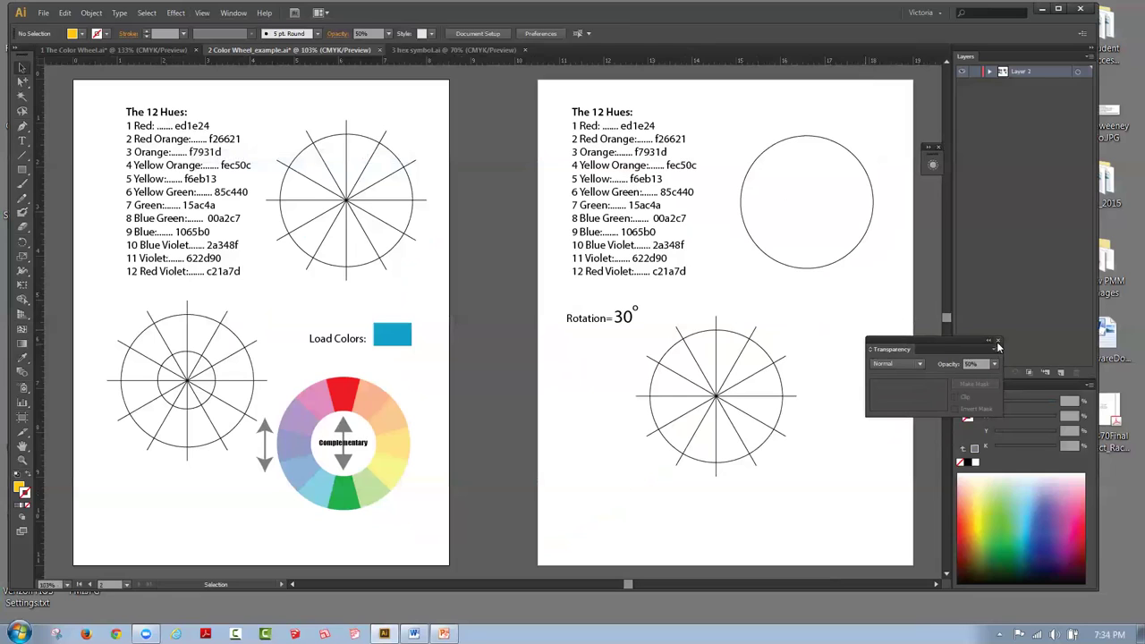
click(998, 341)
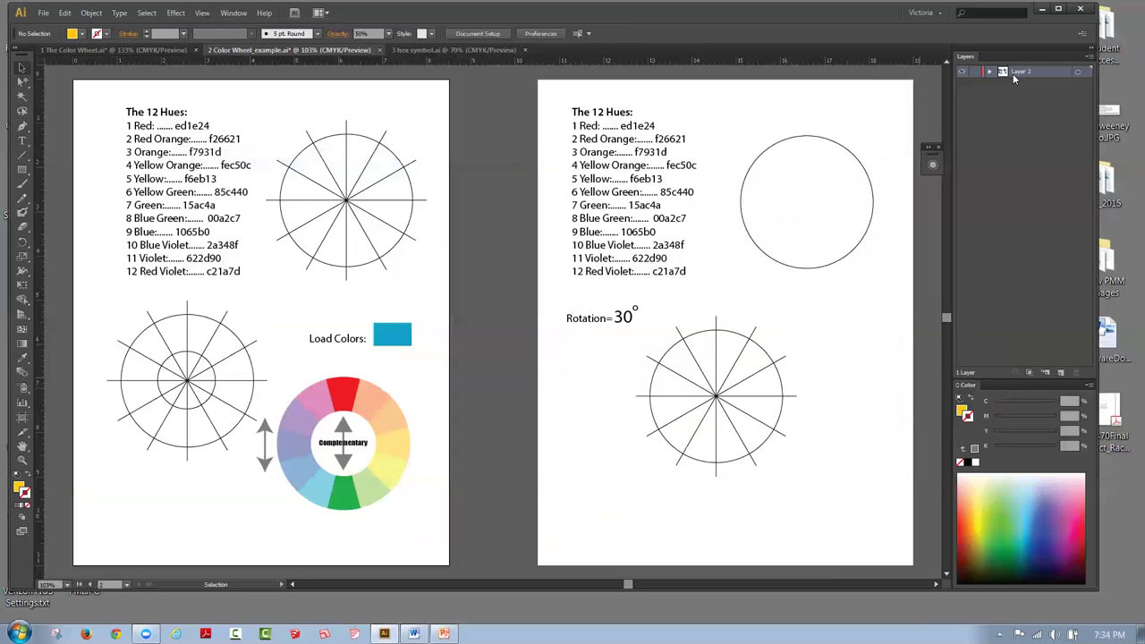
Step: Reopen the Swatches panel and dock it as a tab beside Layers
click(233, 12)
click(292, 443)
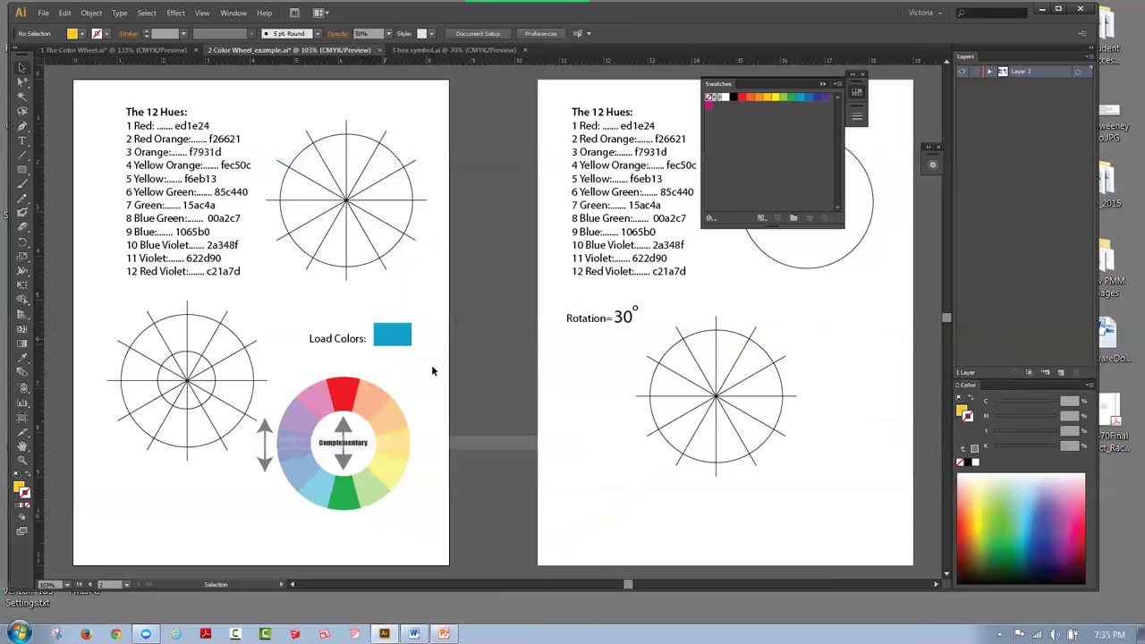
drag(732, 90, 948, 366)
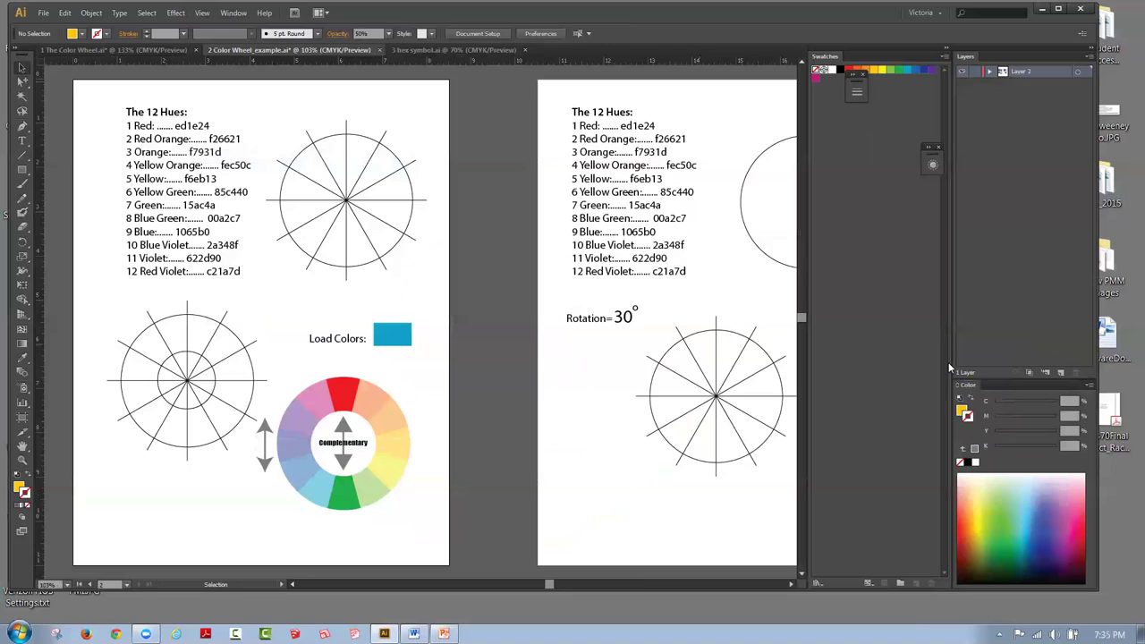
drag(823, 59, 997, 67)
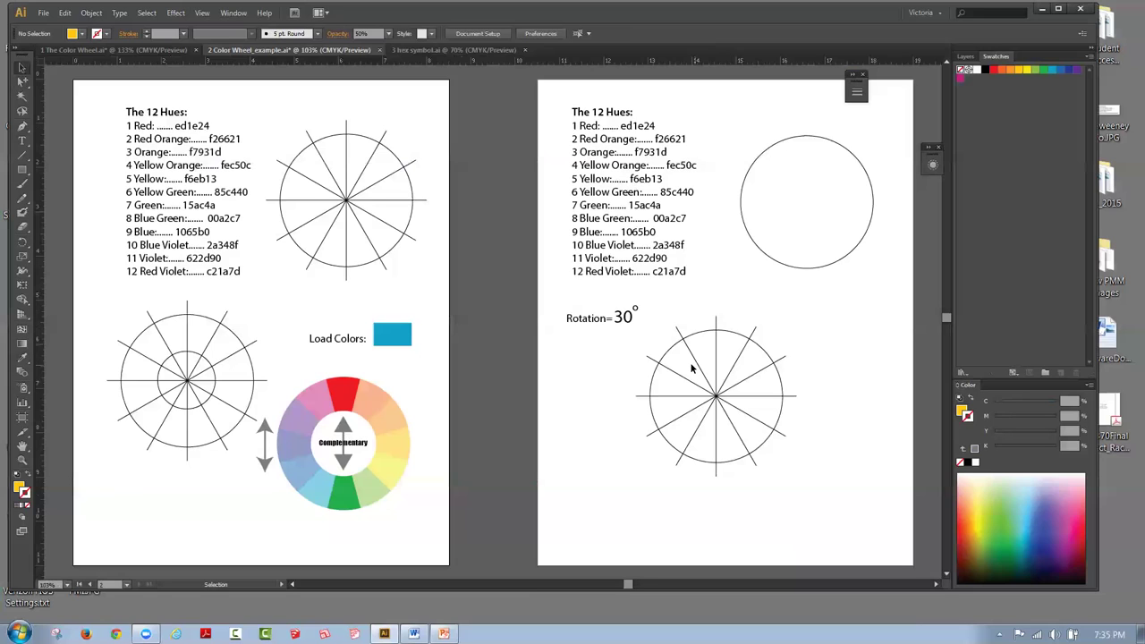
Step: Move the divided circle with its radiating lines to the right edge of the second artboard and deselect it
drag(647, 342, 803, 458)
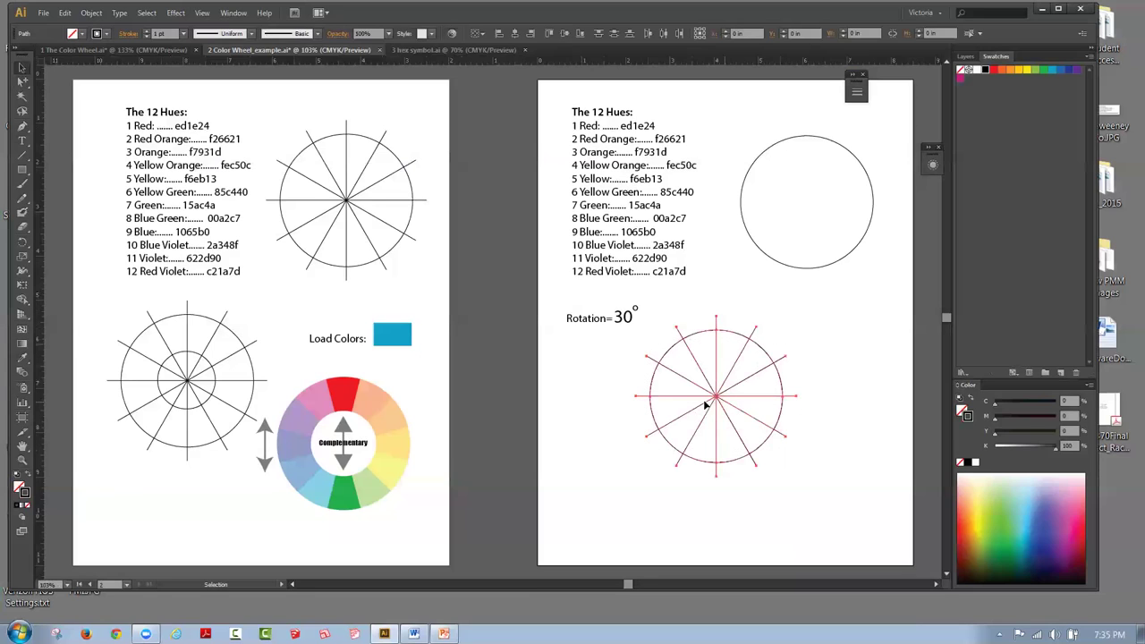
drag(702, 403, 843, 406)
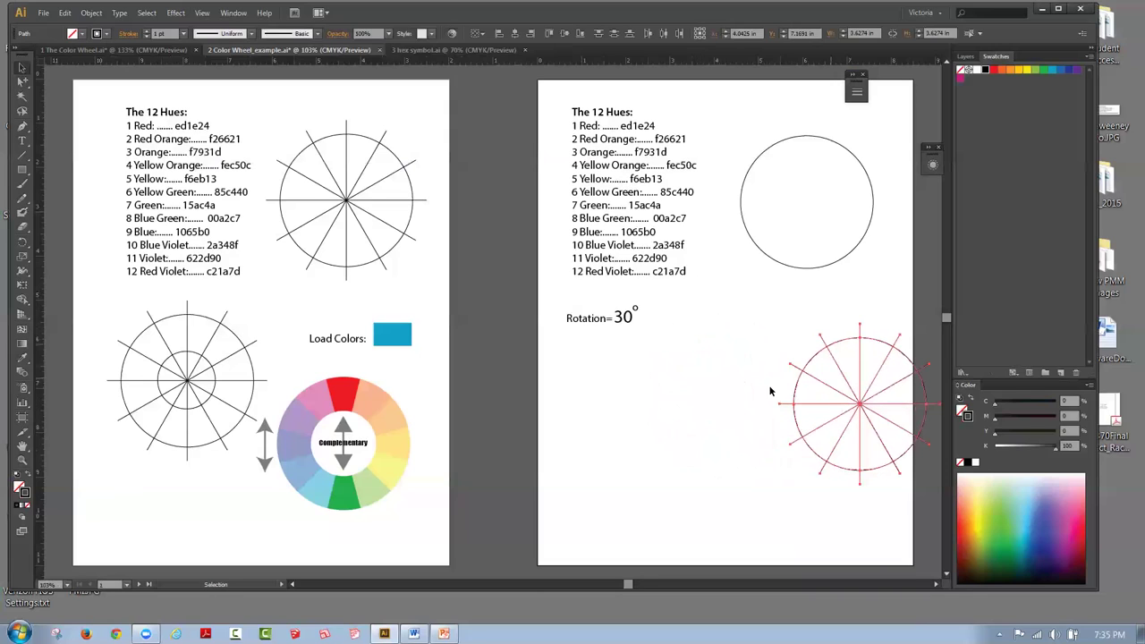
click(785, 194)
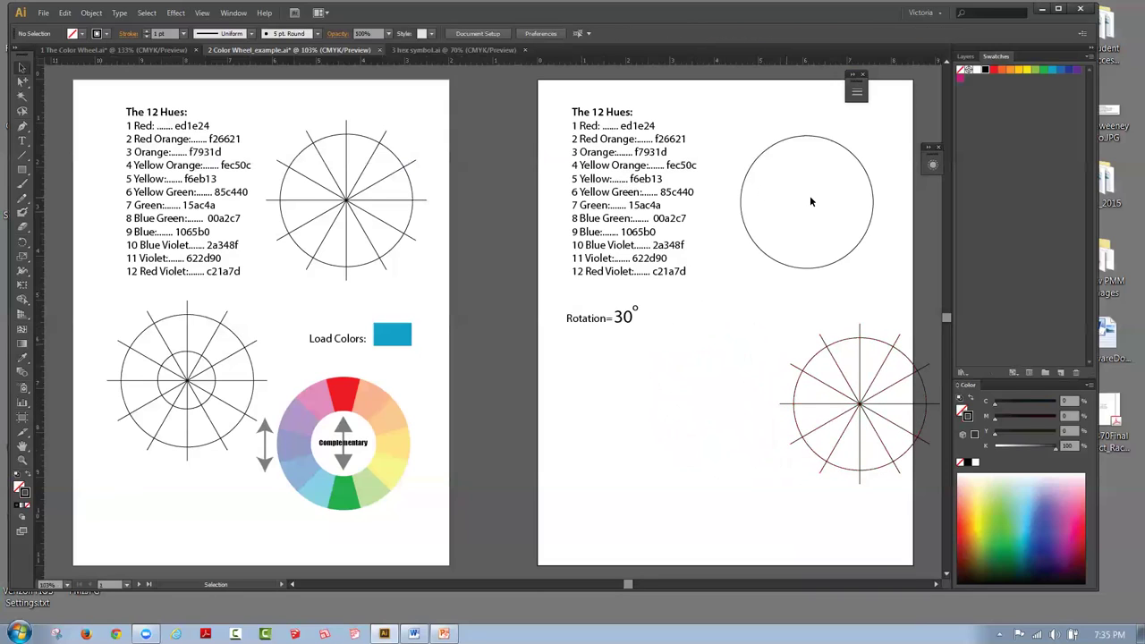
Step: Draw a circle about 3.14 in wide below the rotation label, using the existing circle's stroke and no fill
click(823, 140)
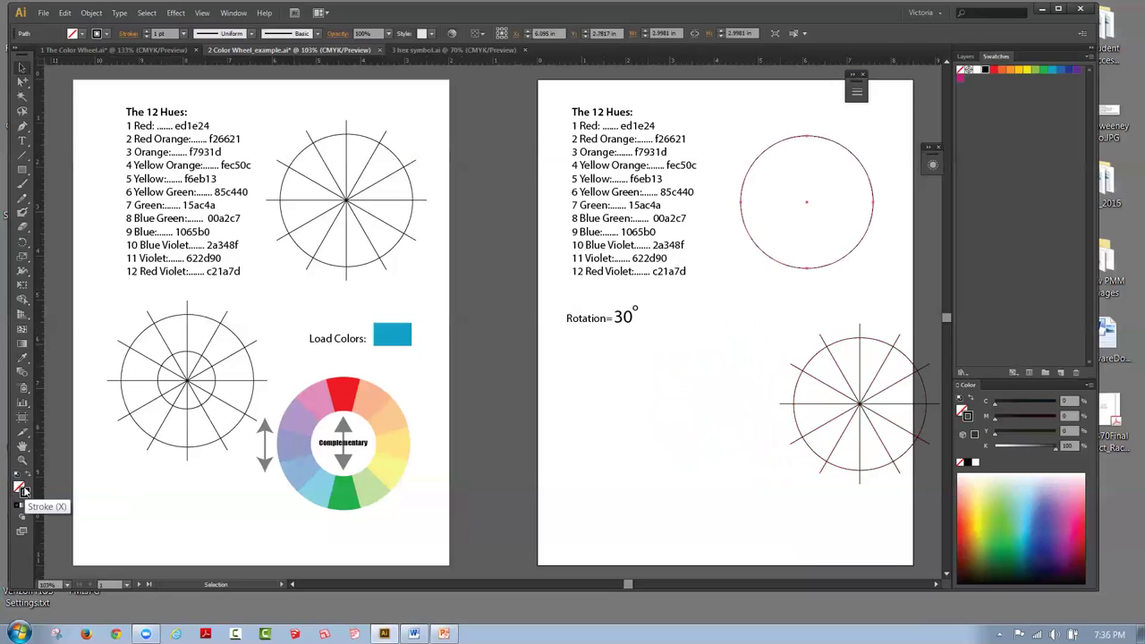
click(23, 490)
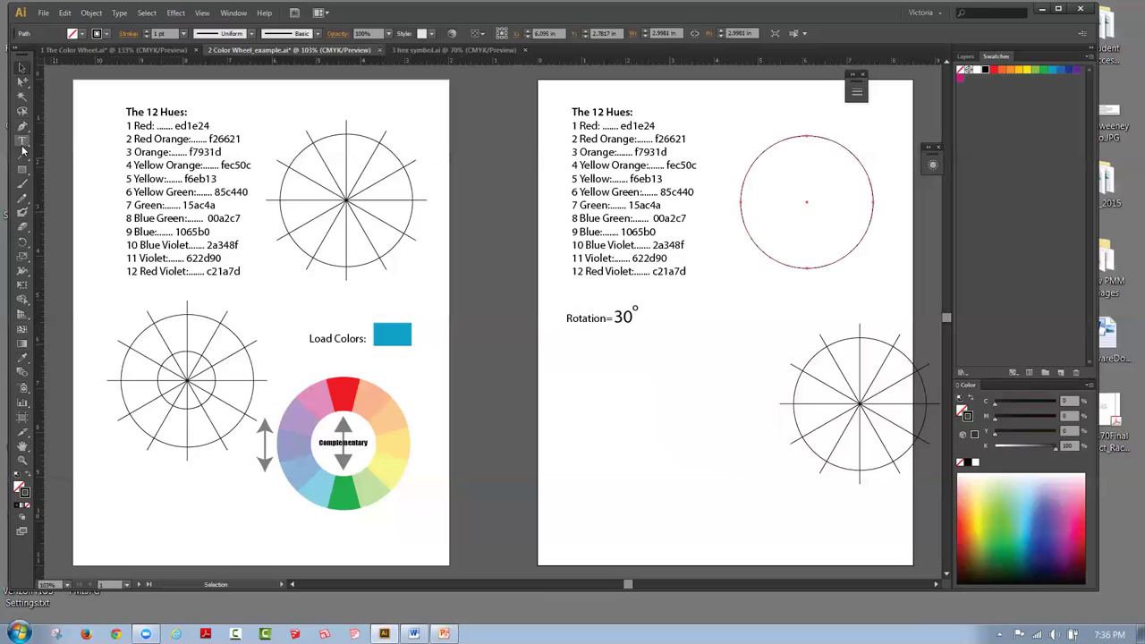
drag(22, 169, 50, 197)
drag(613, 372, 752, 471)
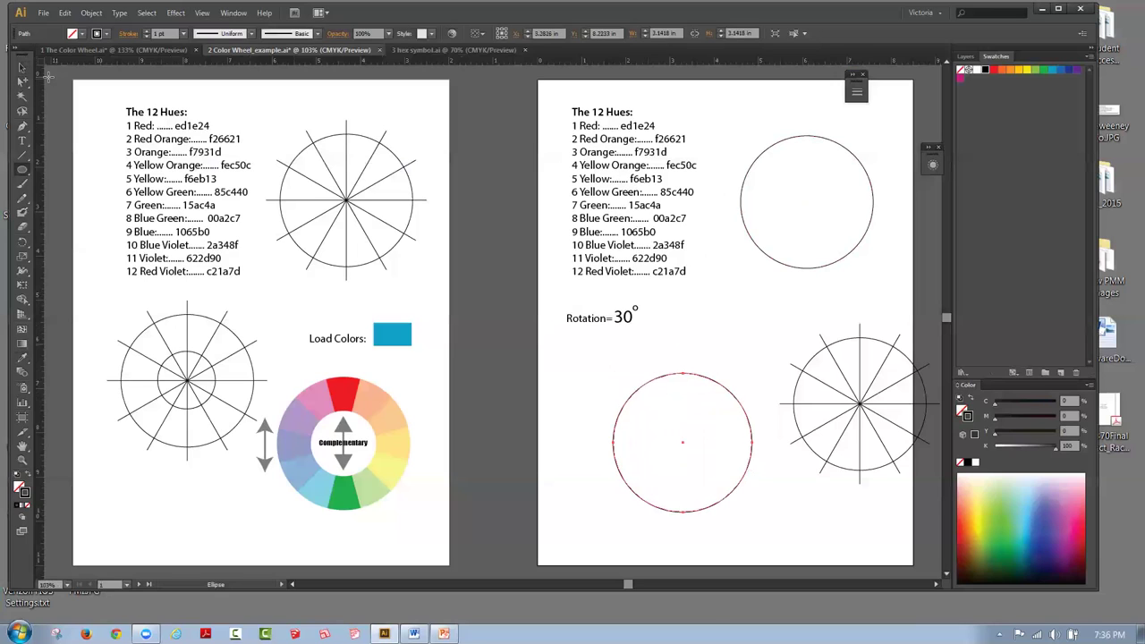
Step: Move the new circle slightly up and left, and keep it selected
click(22, 68)
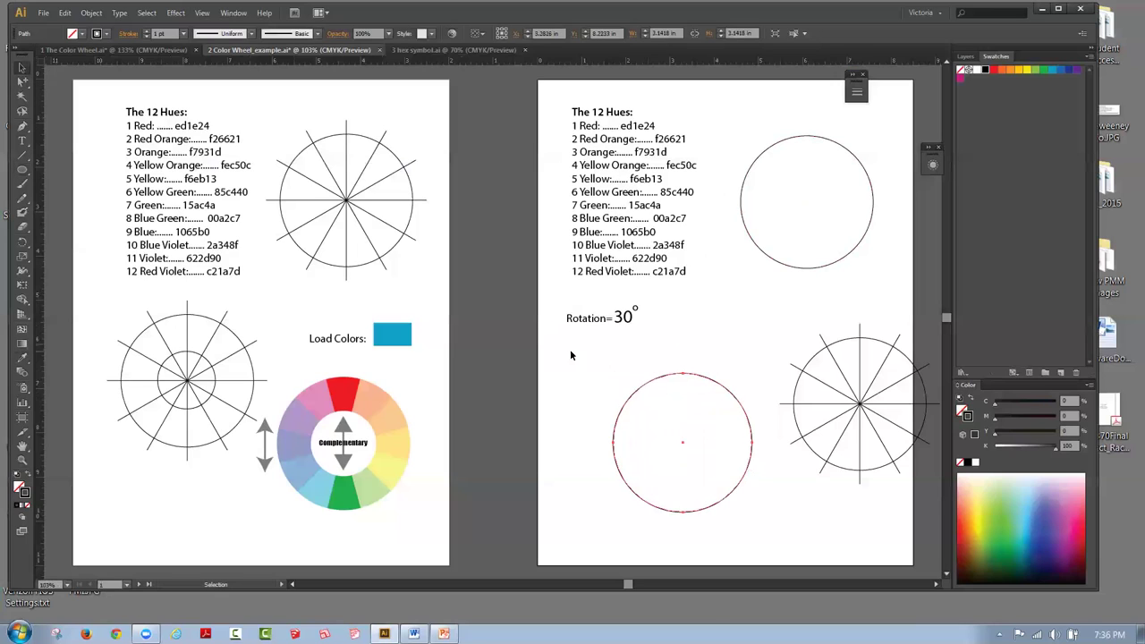
click(645, 419)
drag(650, 385, 641, 371)
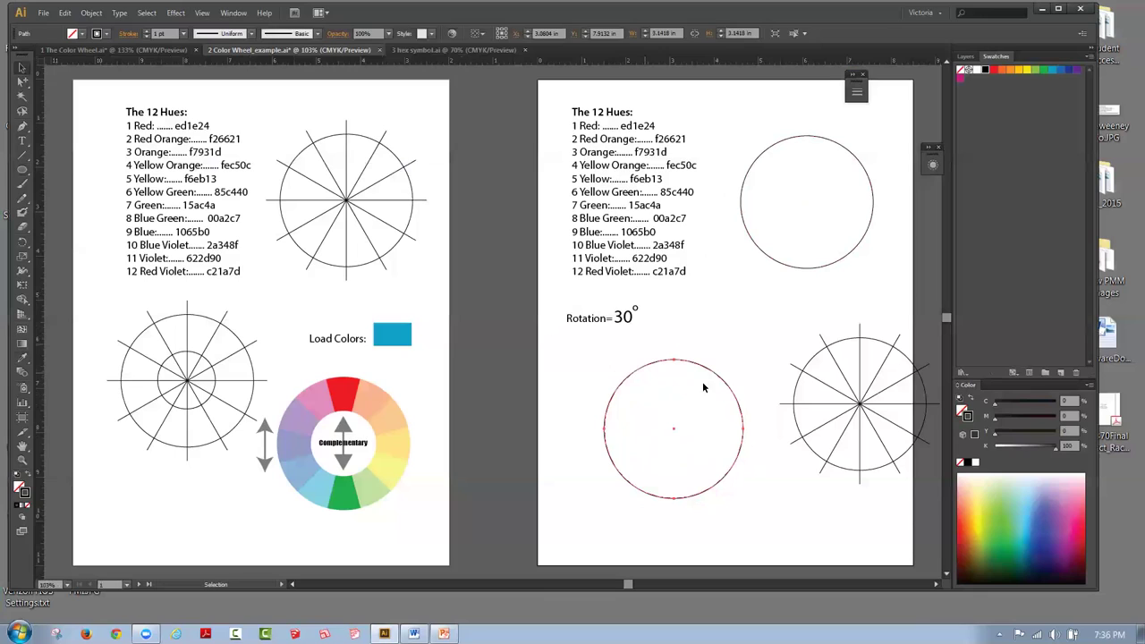
click(674, 417)
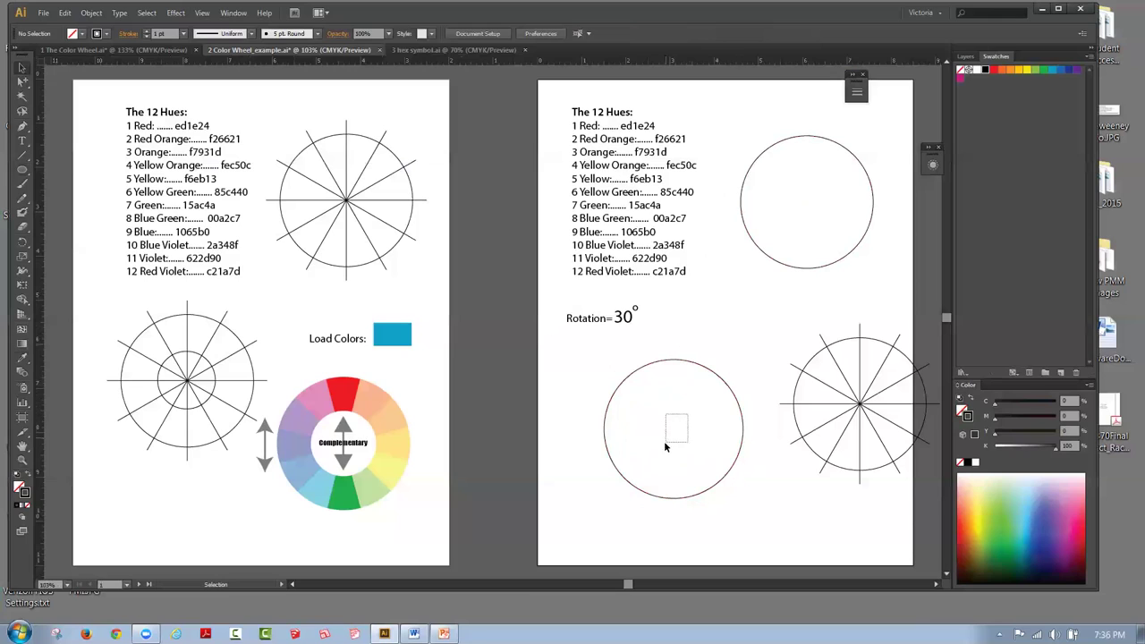
drag(663, 441, 741, 368)
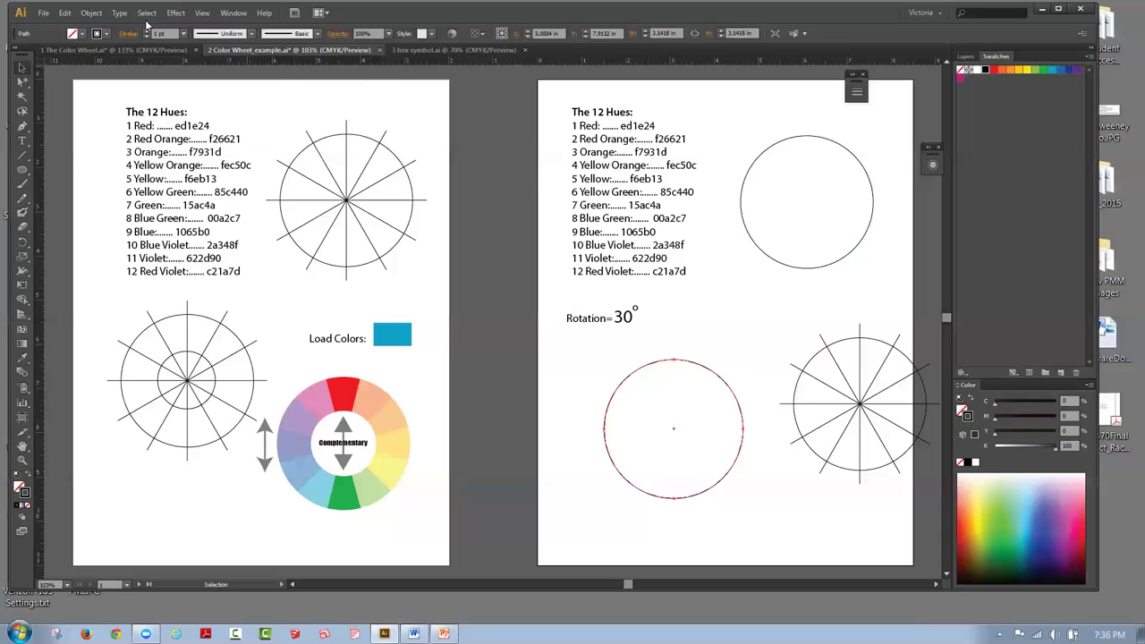
Step: Place a vertical ruler guide through the centre of the new circle
click(203, 13)
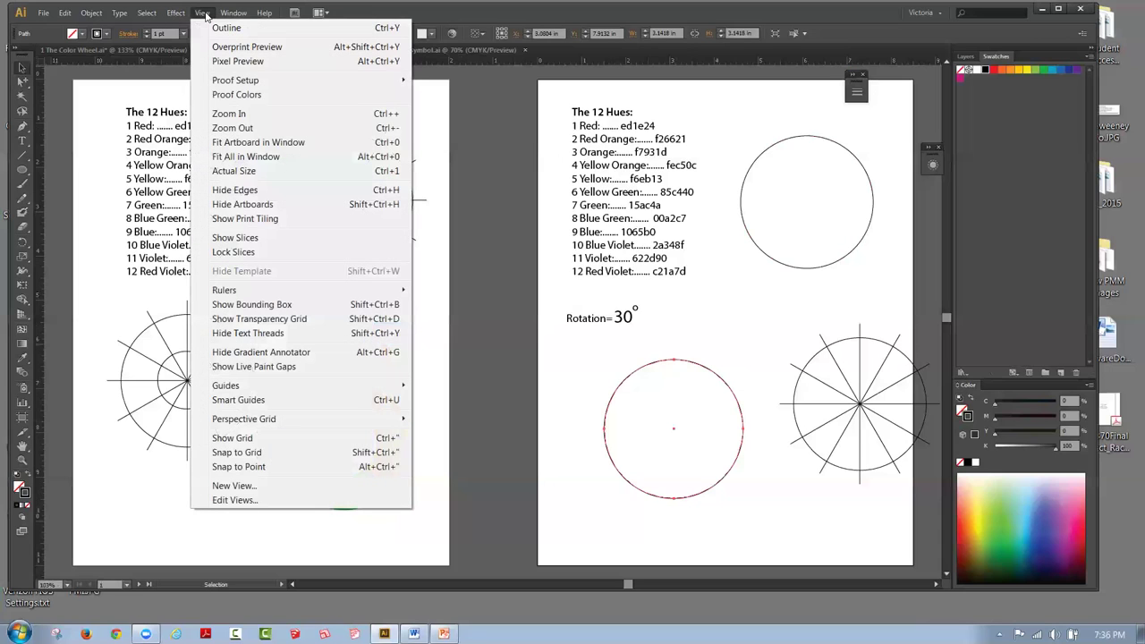
mouse_move(287, 291)
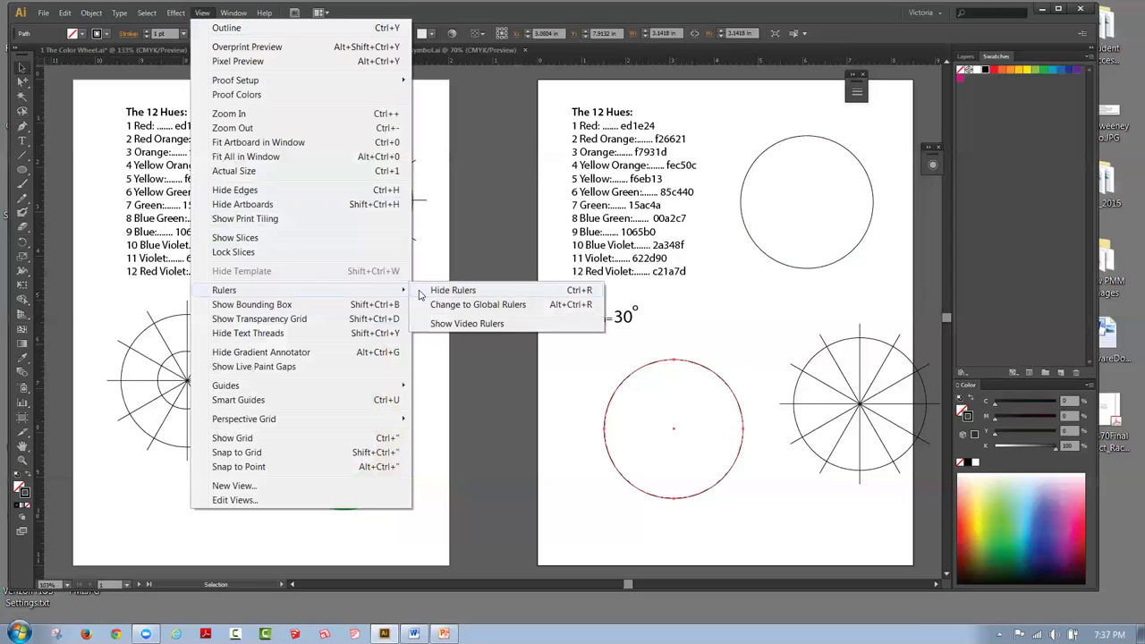
click(476, 262)
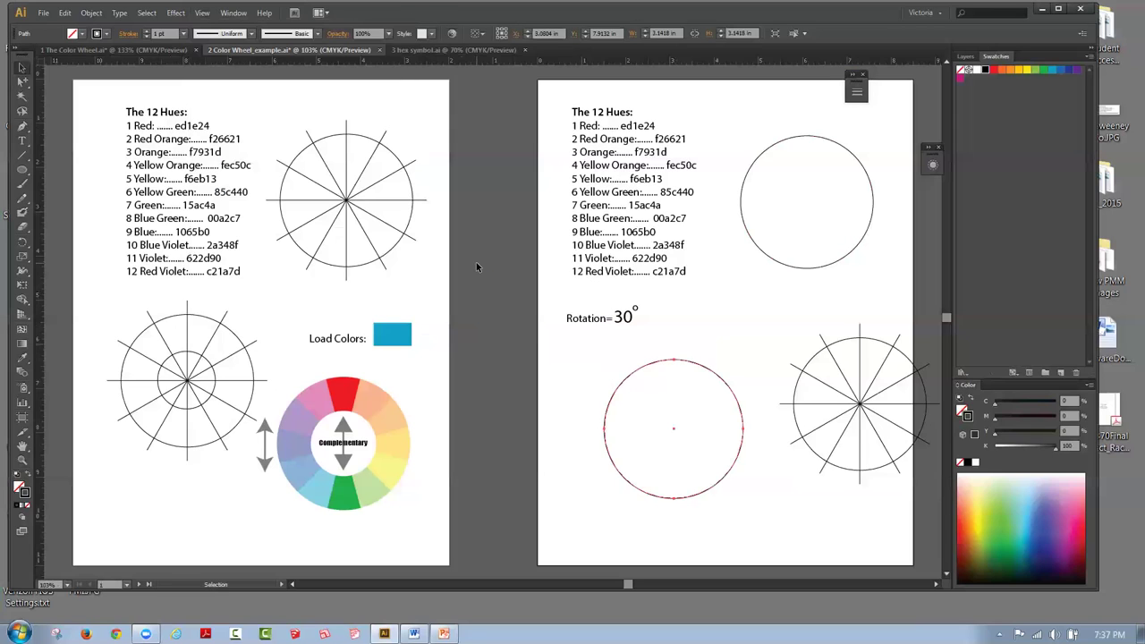
click(640, 368)
drag(39, 266, 674, 447)
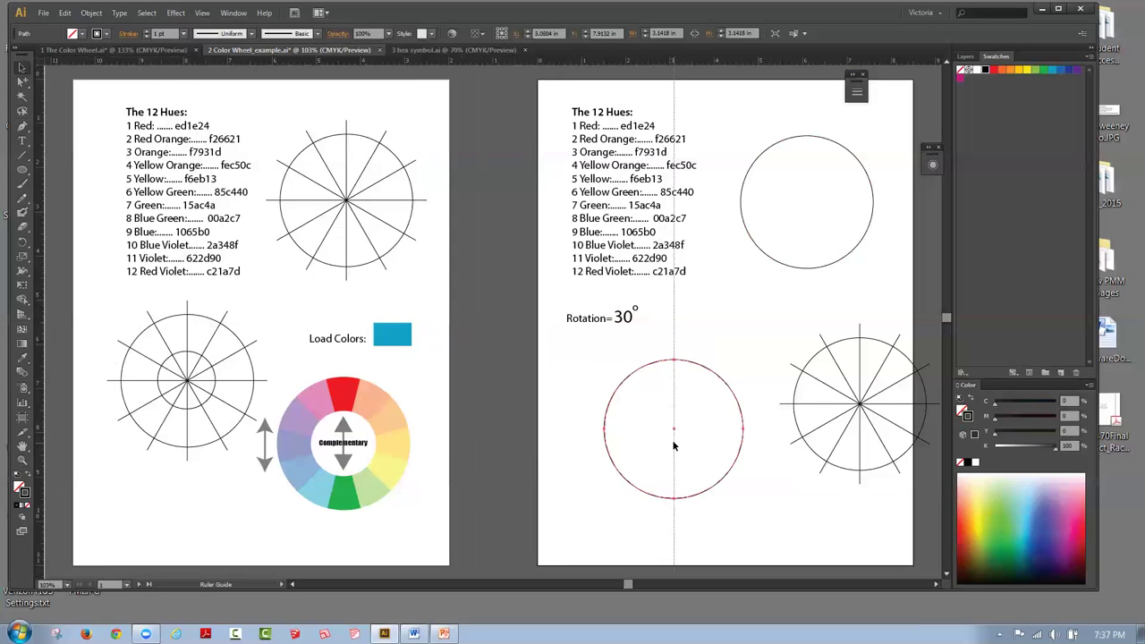
key(ctrl+z)
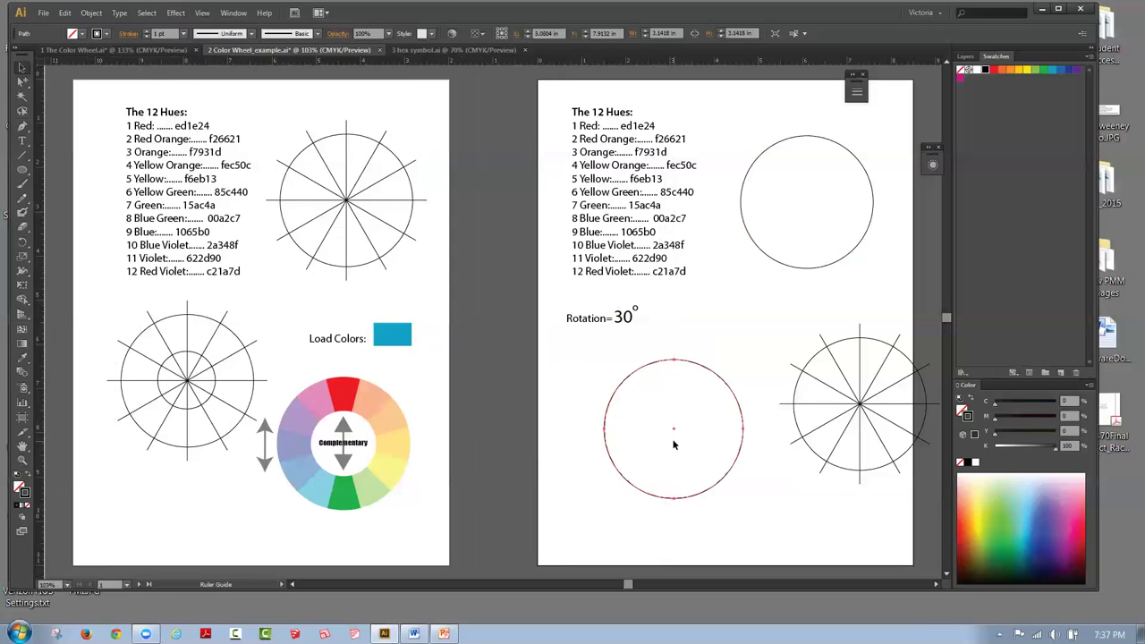
Step: Show the hidden guides and deselect the new circle
click(202, 12)
mouse_move(282, 390)
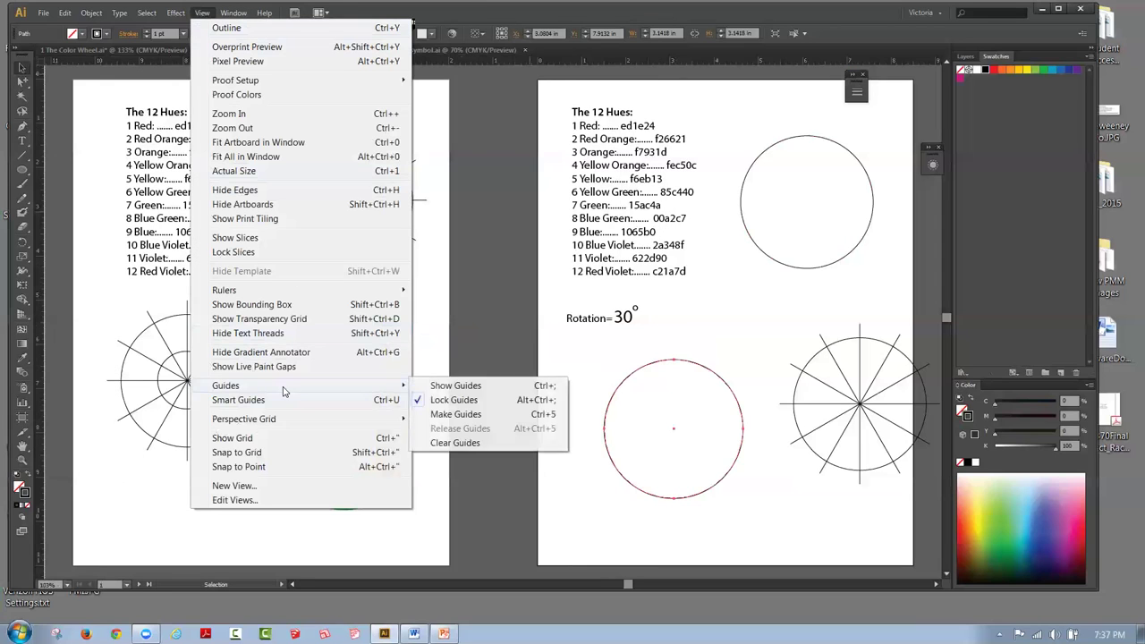
click(455, 388)
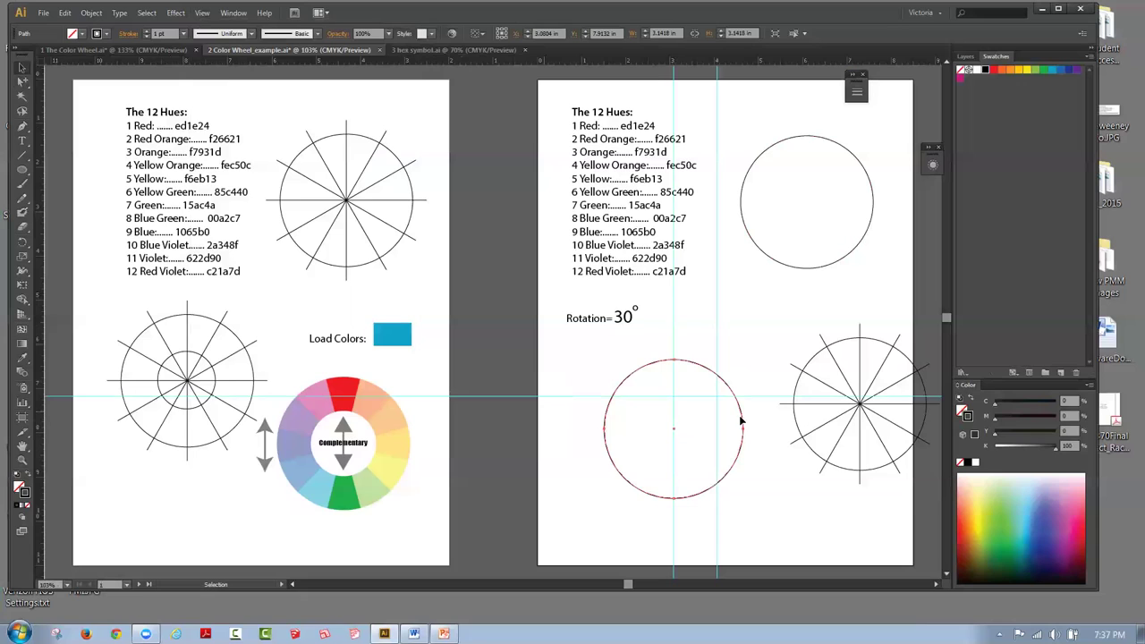
click(765, 399)
Step: Unlock the guides
click(203, 13)
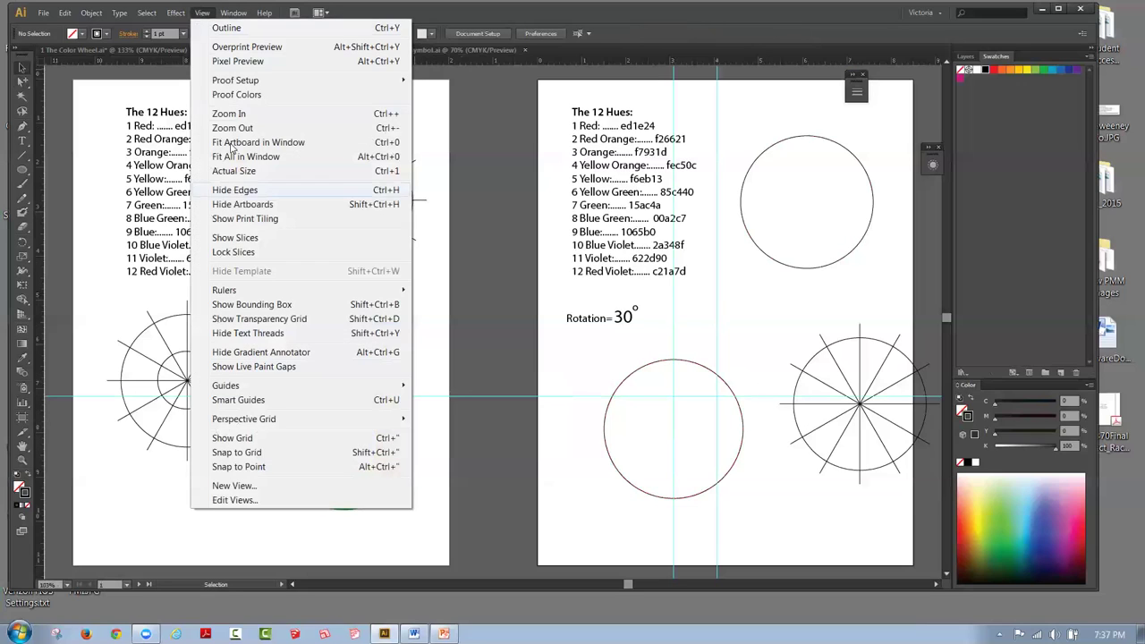
mouse_move(265, 386)
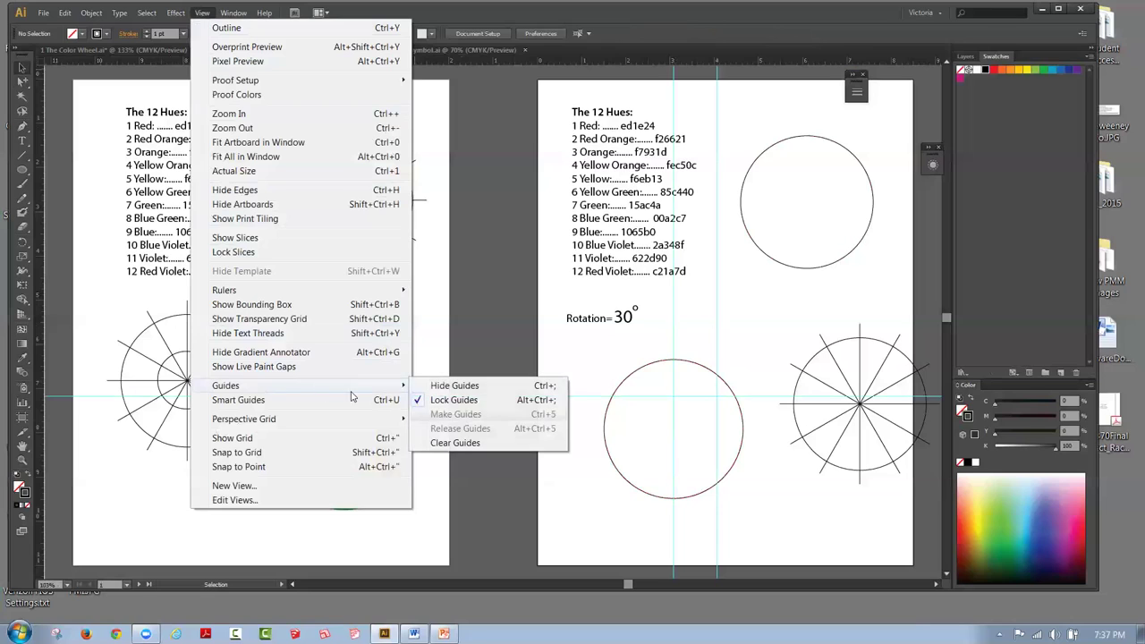
click(461, 406)
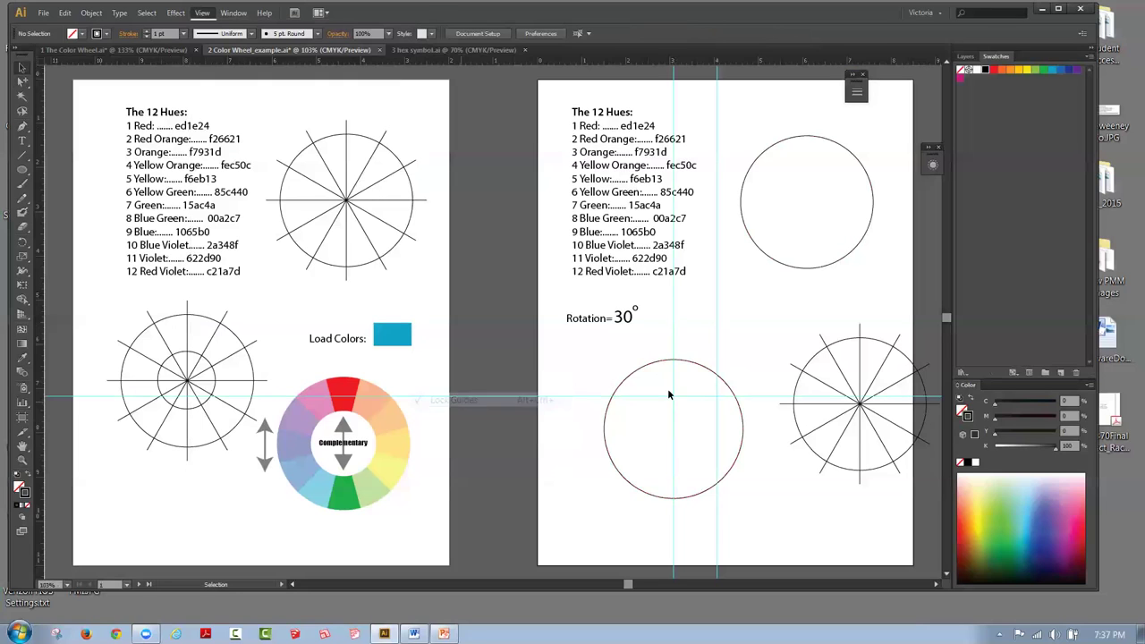
Step: Delete the extra vertical guide beside the circle's centre and the old horizontal guide above the centre
click(717, 338)
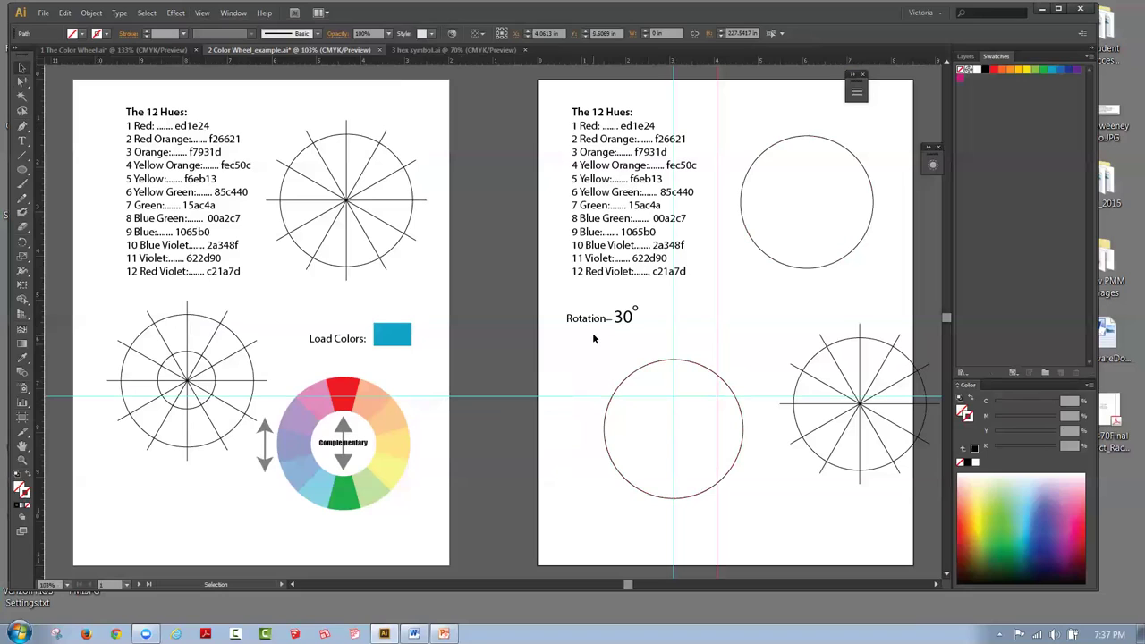
key(Delete)
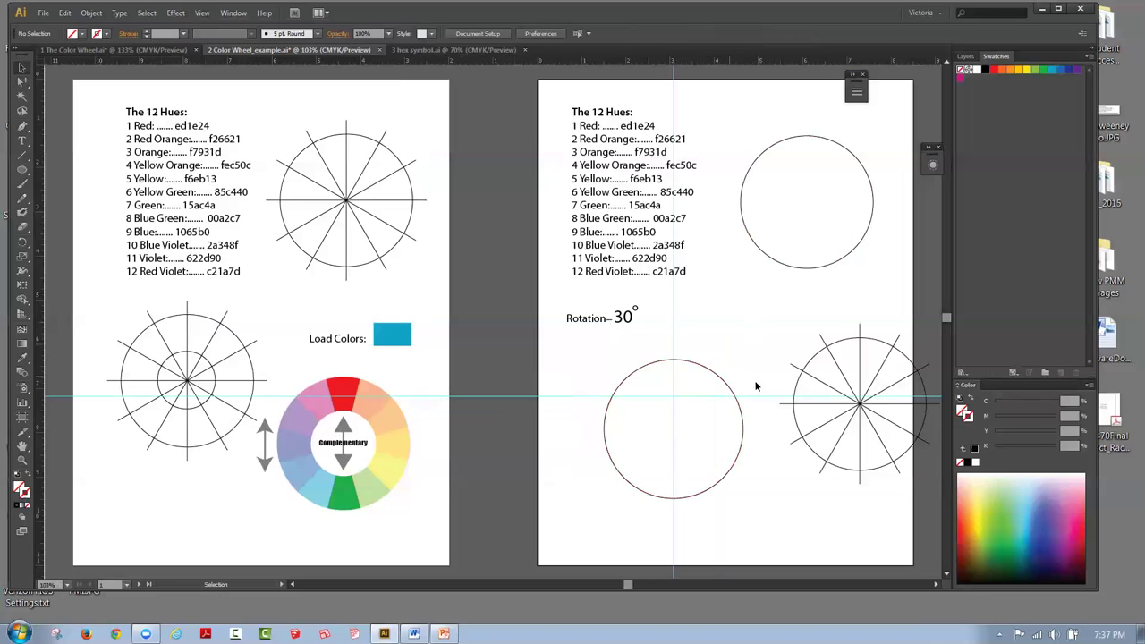
click(760, 397)
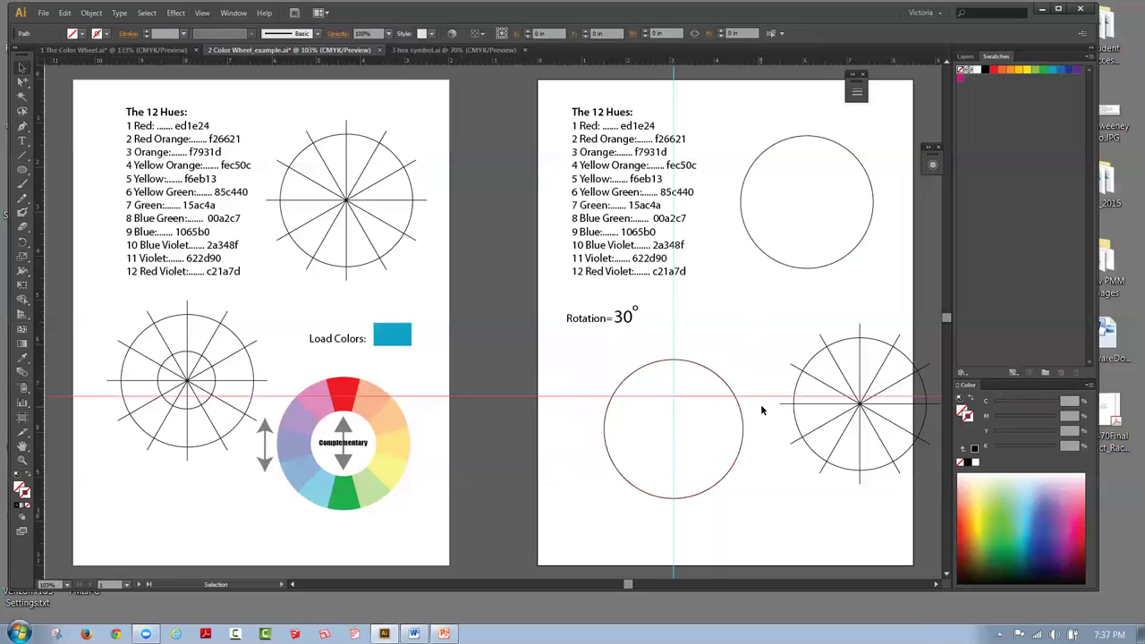
key(Delete)
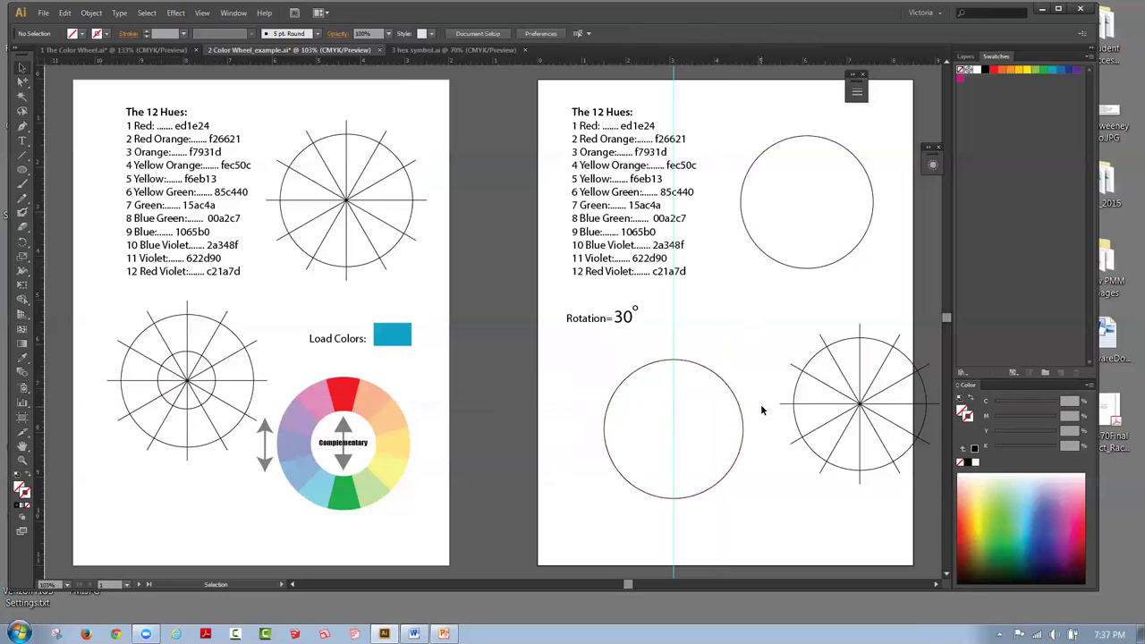
Step: Place a horizontal ruler guide through the lower circle's centre and nudge the circle slightly to line up with it
click(633, 376)
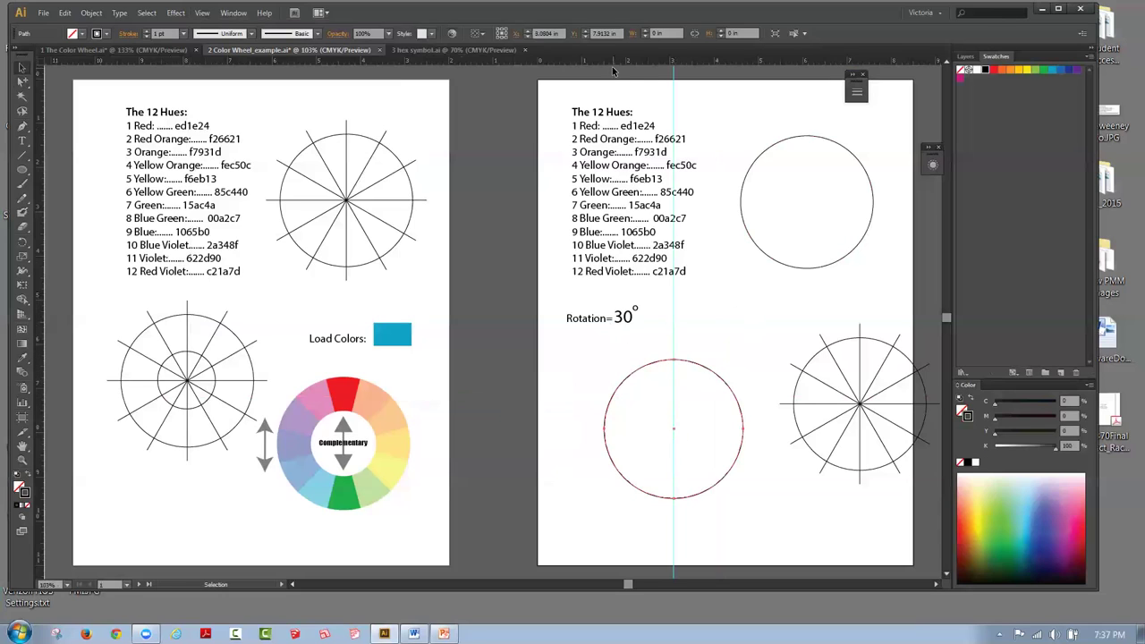
drag(615, 62, 638, 429)
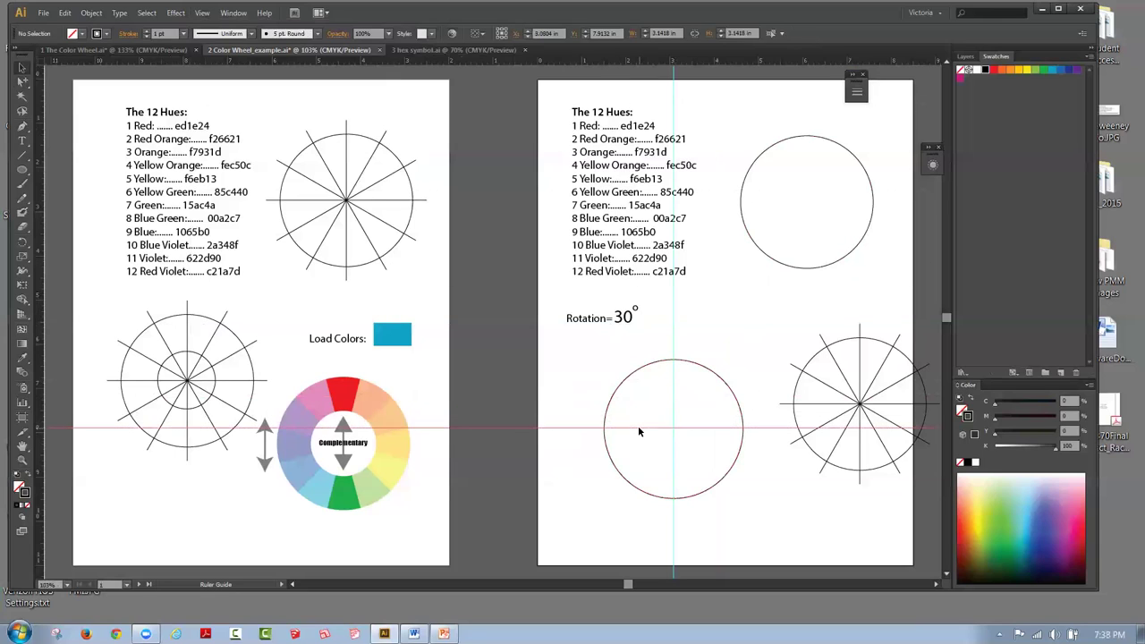
click(651, 363)
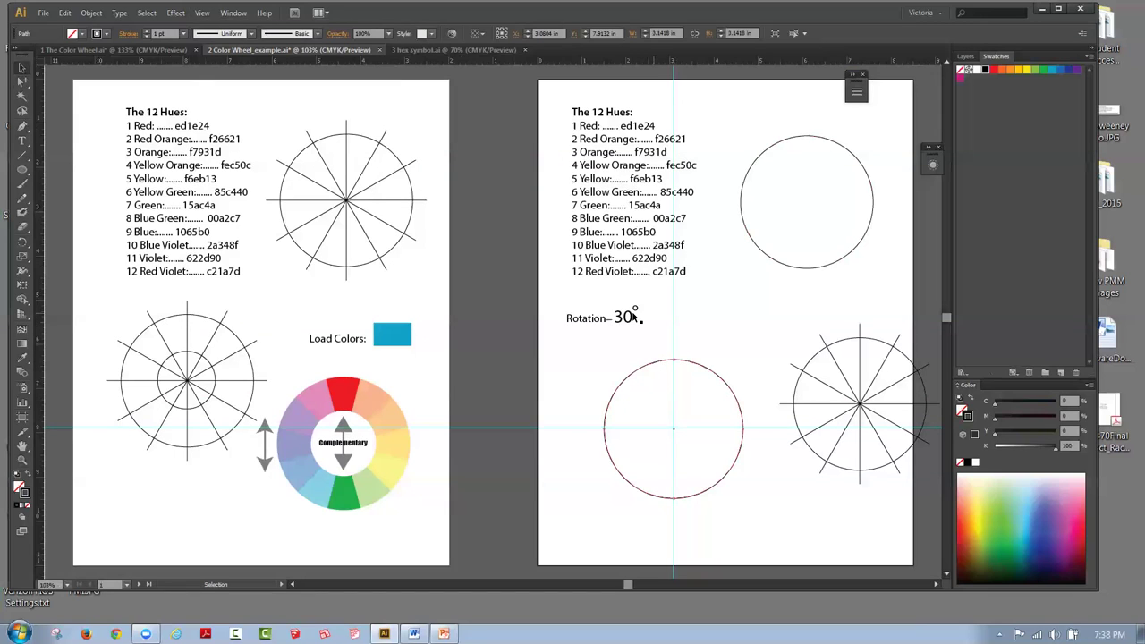
key(Left)
key(Right)
Step: Lock the guides and deselect the circle
click(211, 14)
mouse_move(272, 389)
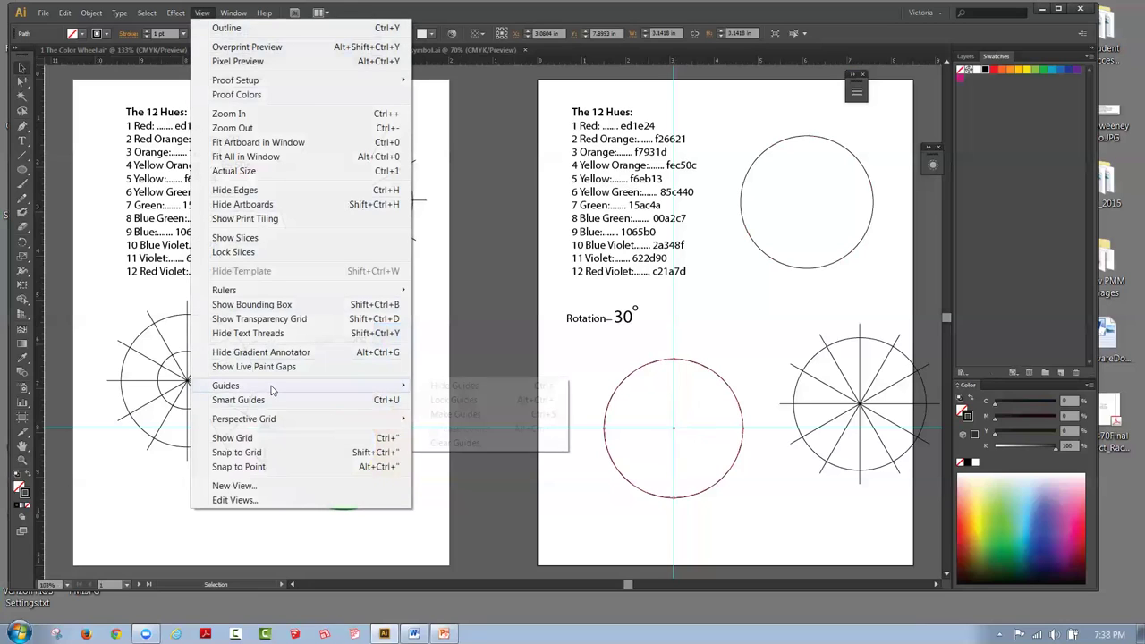
click(452, 399)
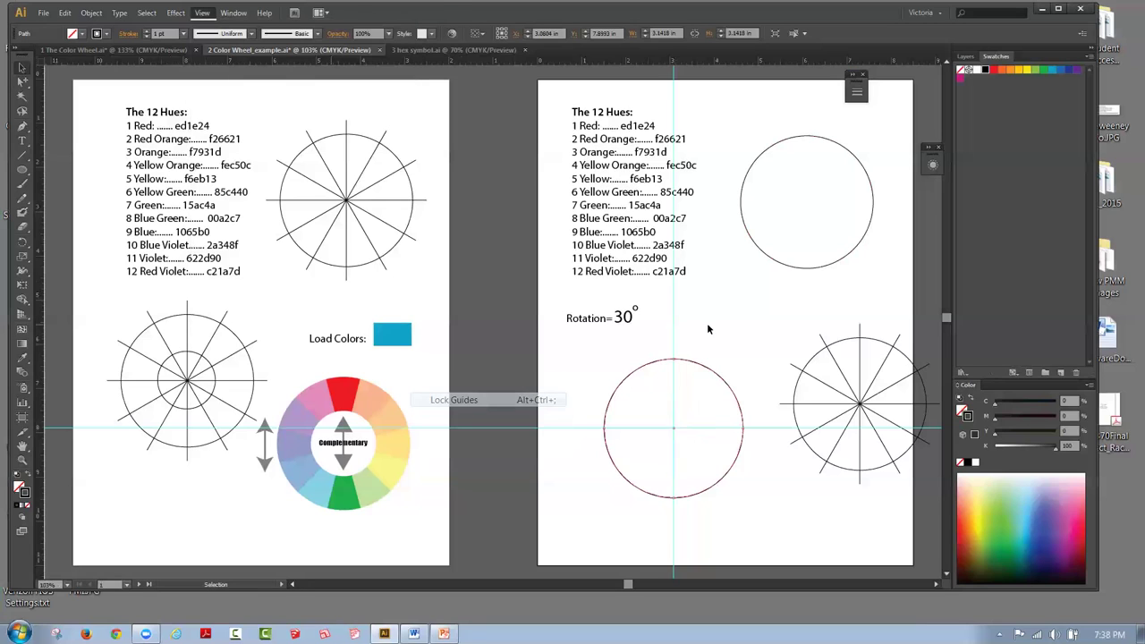
drag(685, 330, 659, 307)
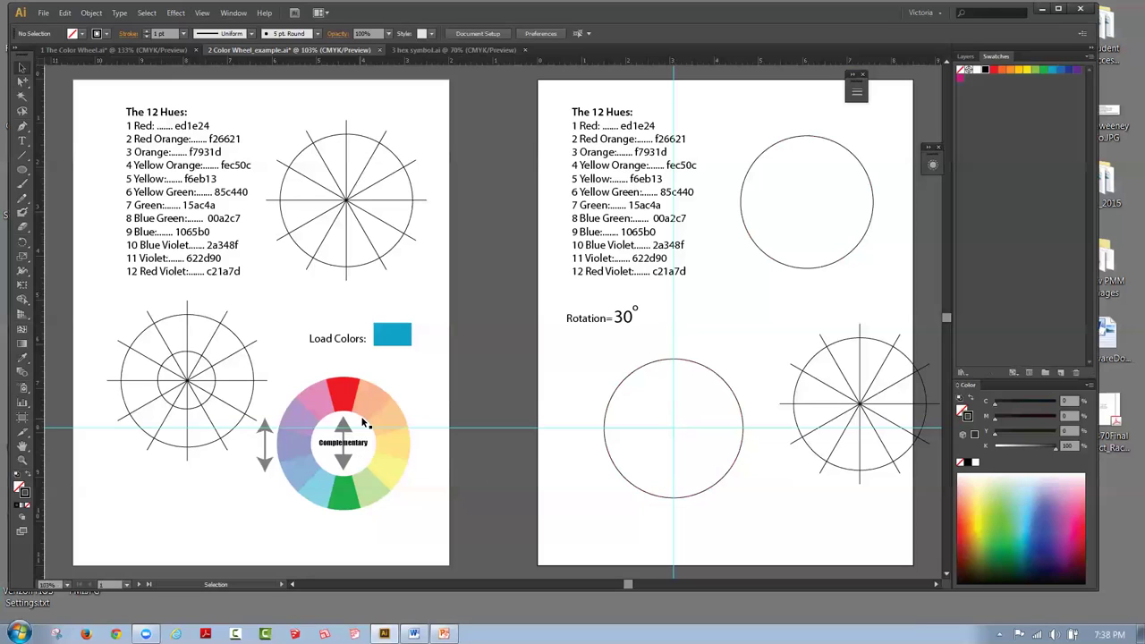
Step: Draw a vertical line about 3.7 in long along the vertical guide through the circle, extending past both edges
click(615, 394)
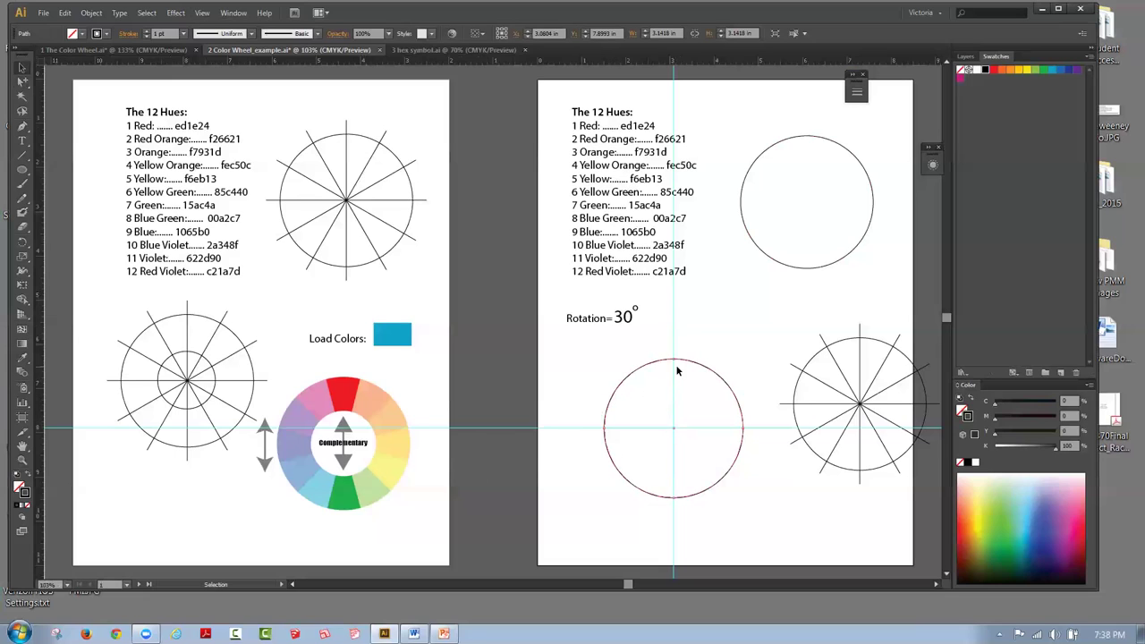
click(20, 156)
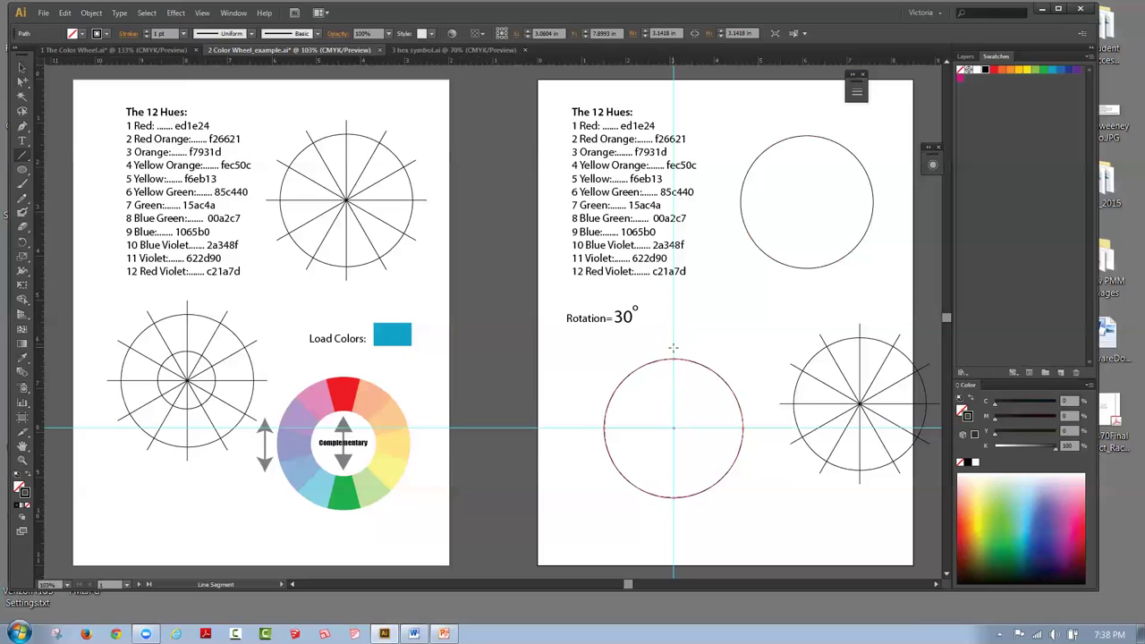
drag(673, 351, 673, 510)
click(22, 68)
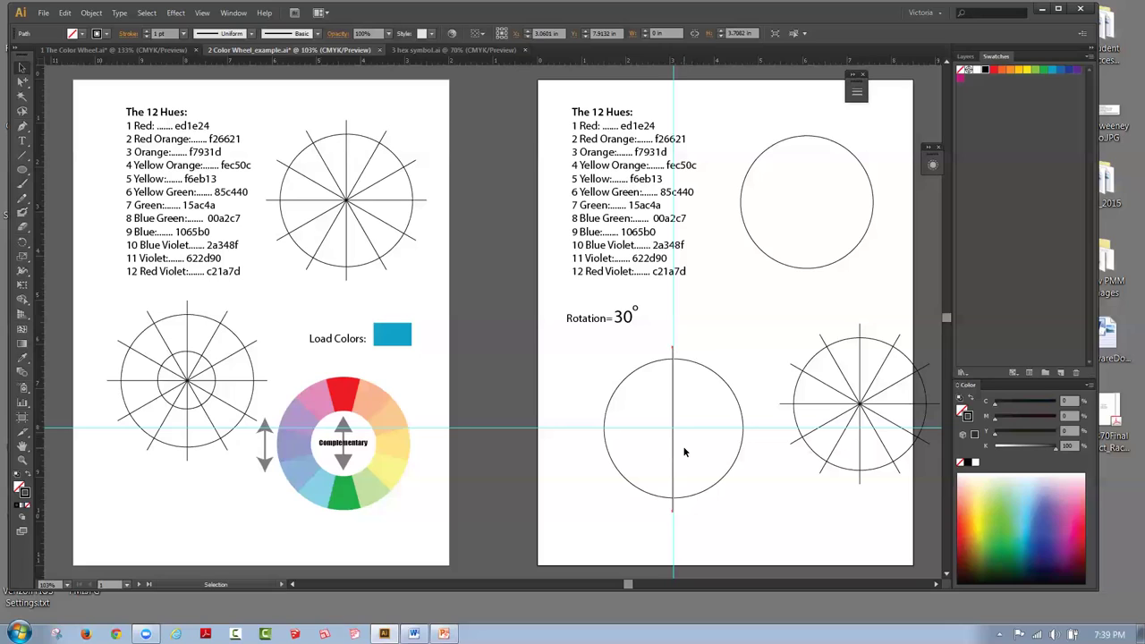
Step: Create a copy of the vertical line rotated 30°, with the rotation preview turned on
double_click(21, 244)
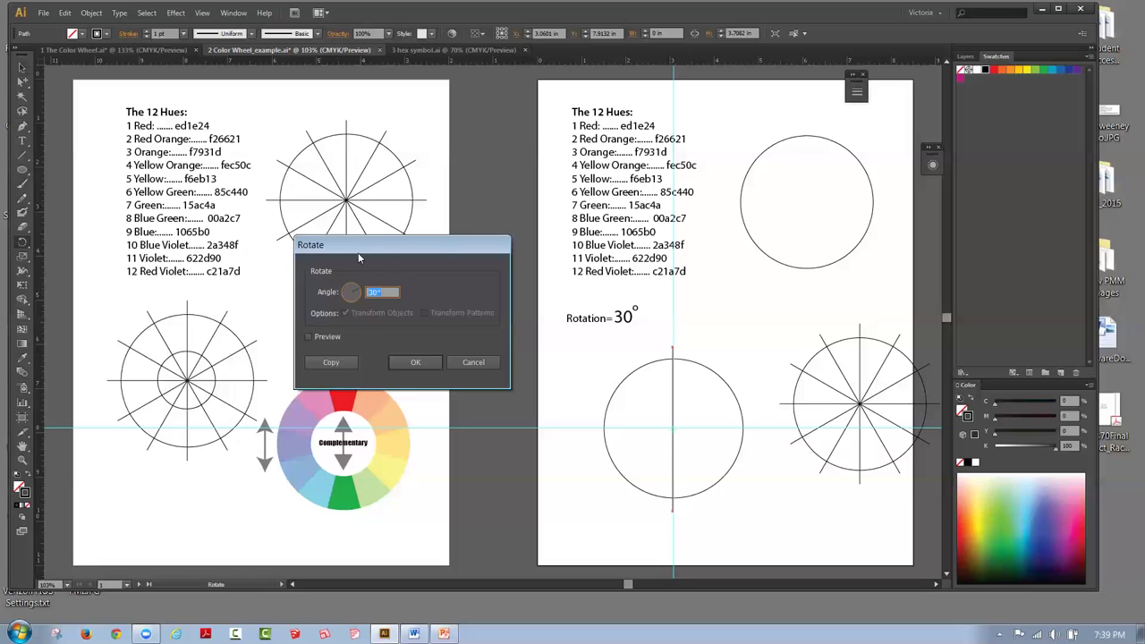
drag(410, 251, 475, 233)
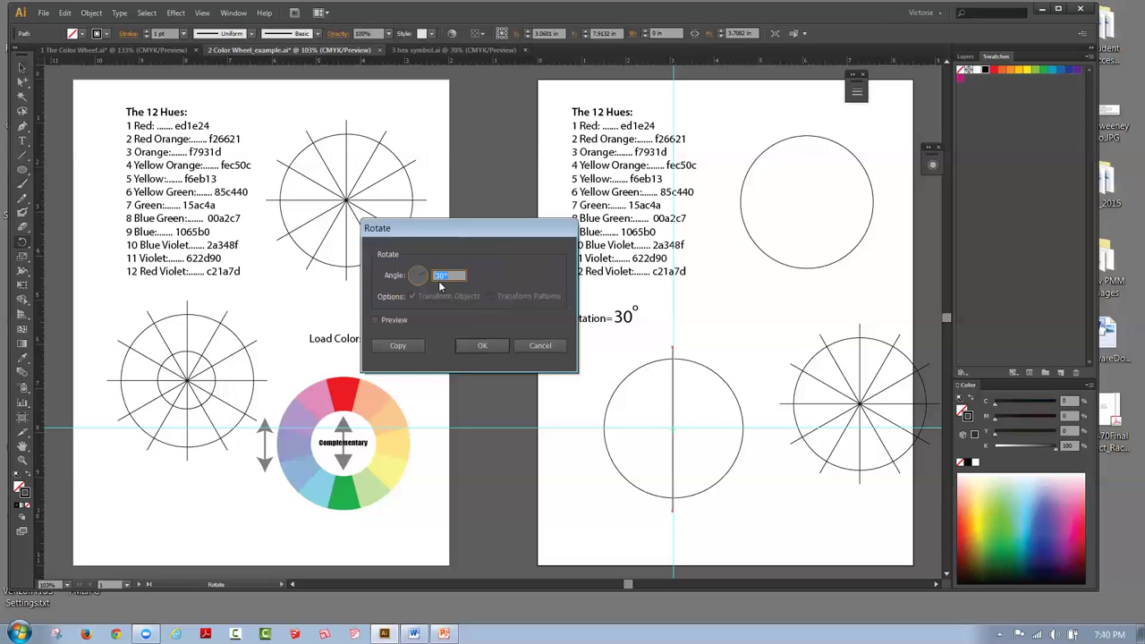
click(375, 320)
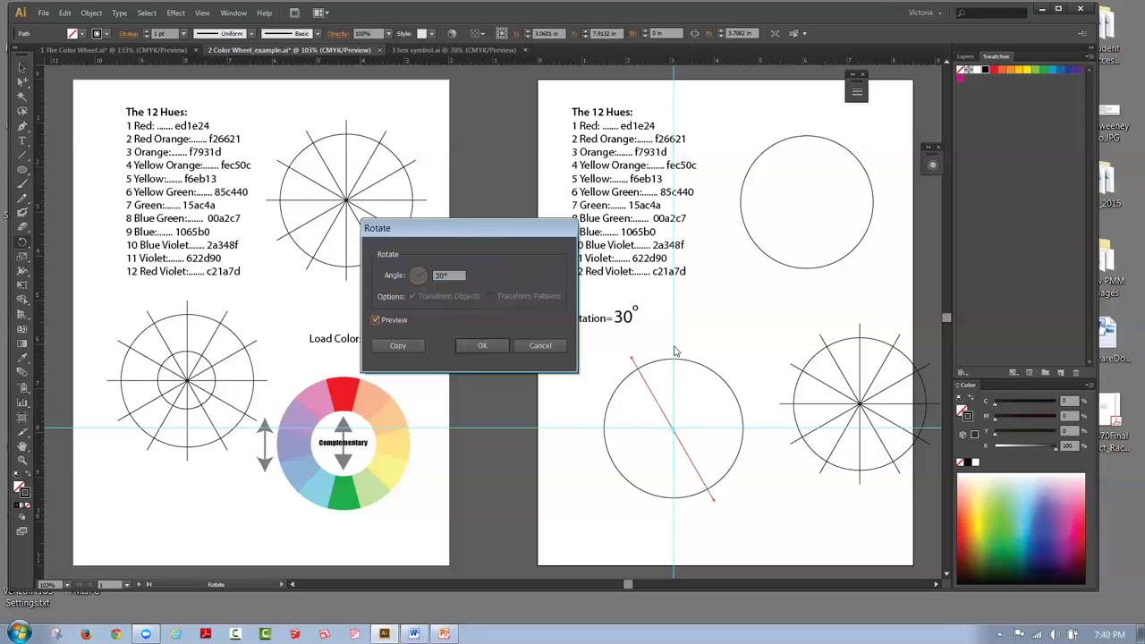
click(398, 346)
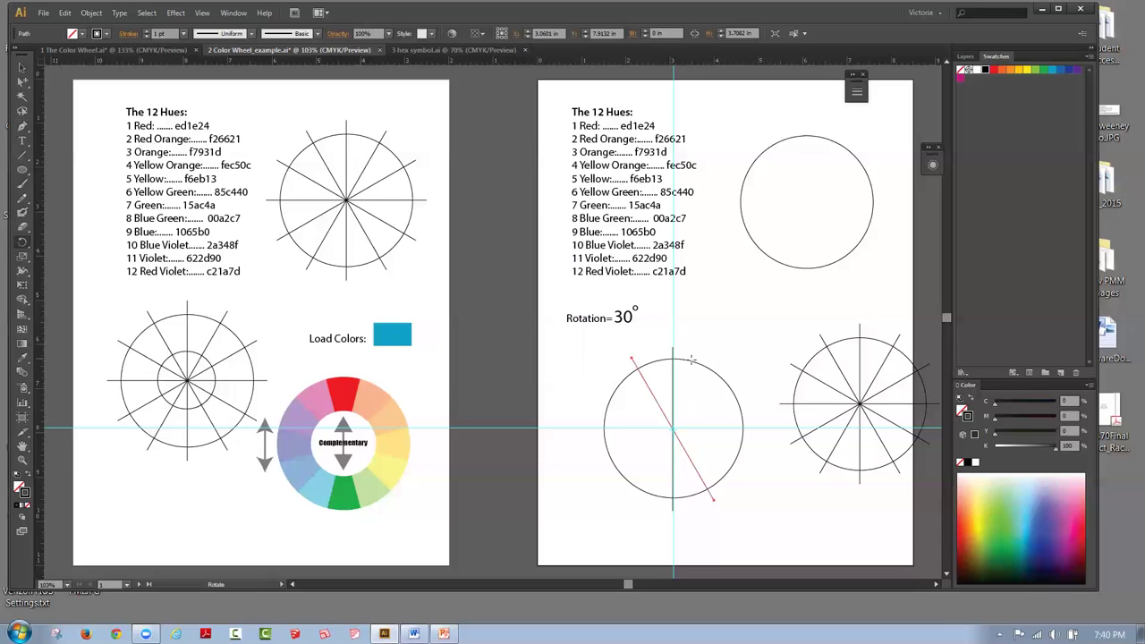
Step: Add four more line copies, each rotated a further 30°, to divide the circle into twelve sections, and deselect
click(634, 357)
double_click(23, 246)
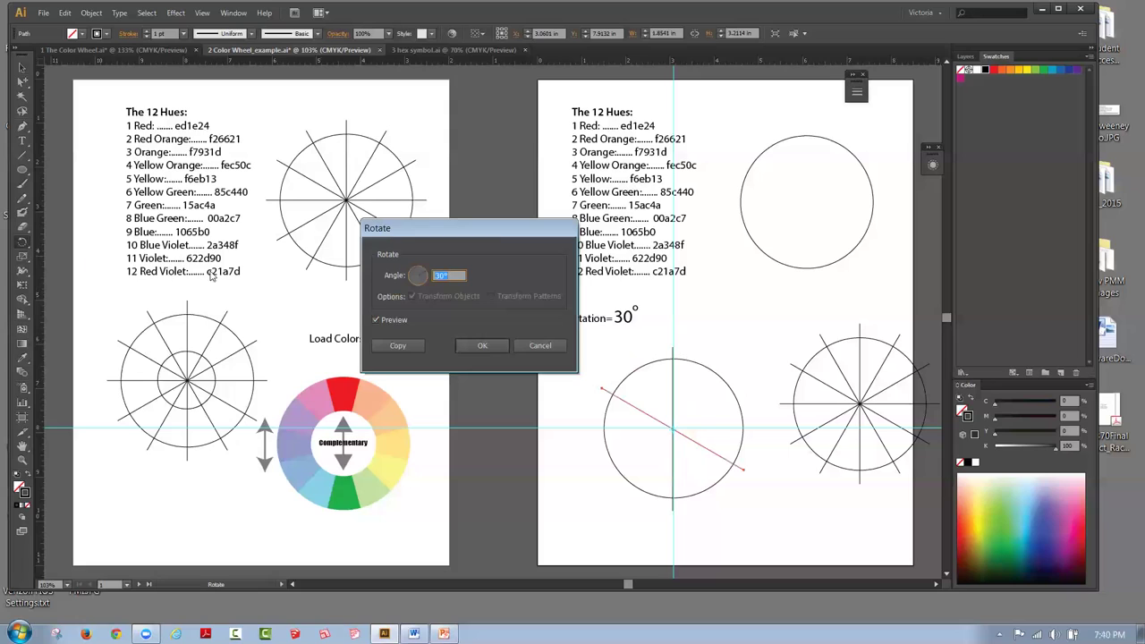
click(398, 347)
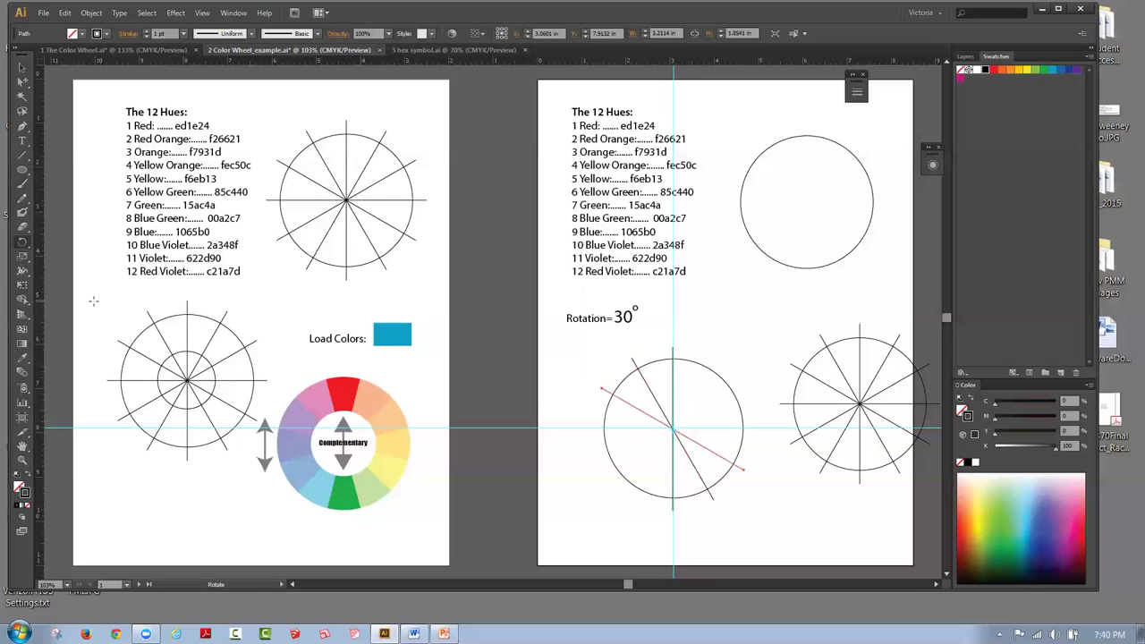
double_click(23, 244)
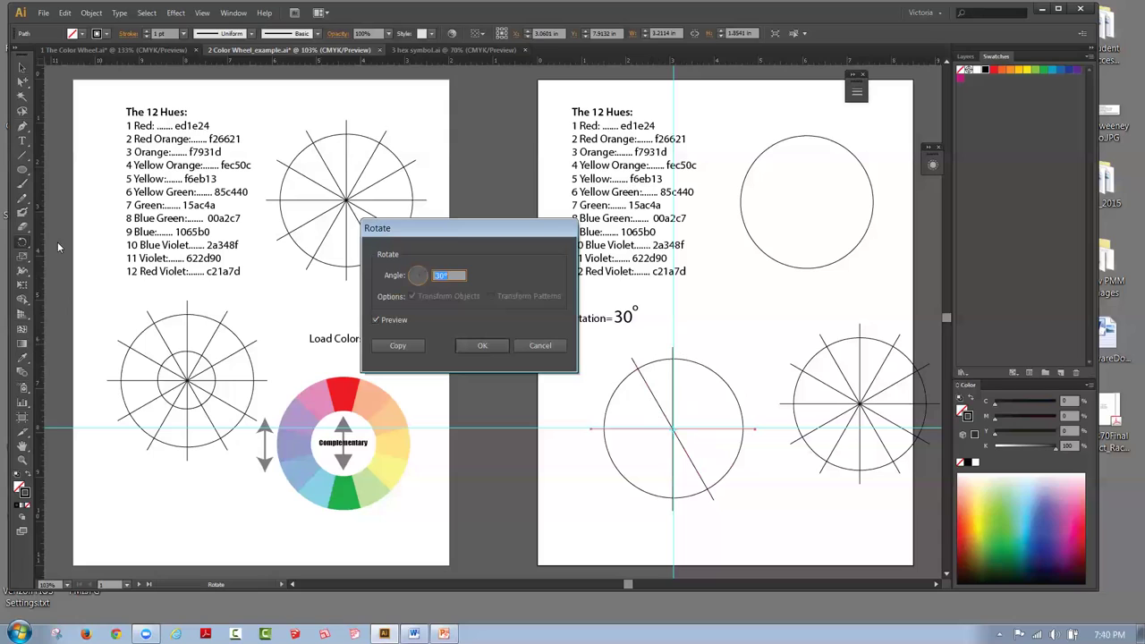
click(398, 346)
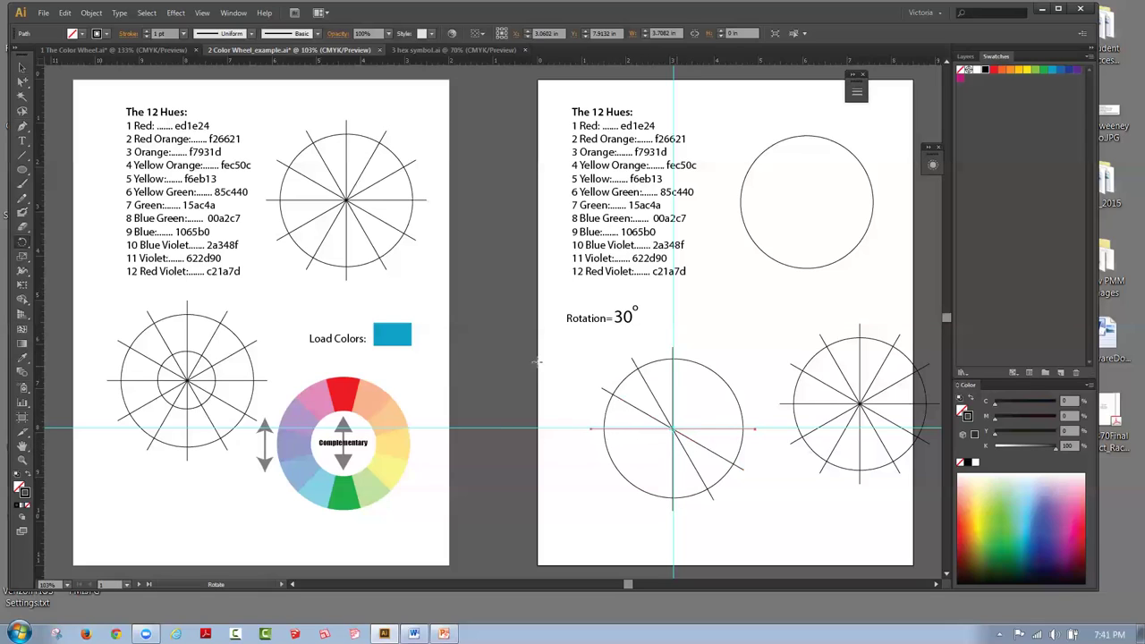
double_click(22, 249)
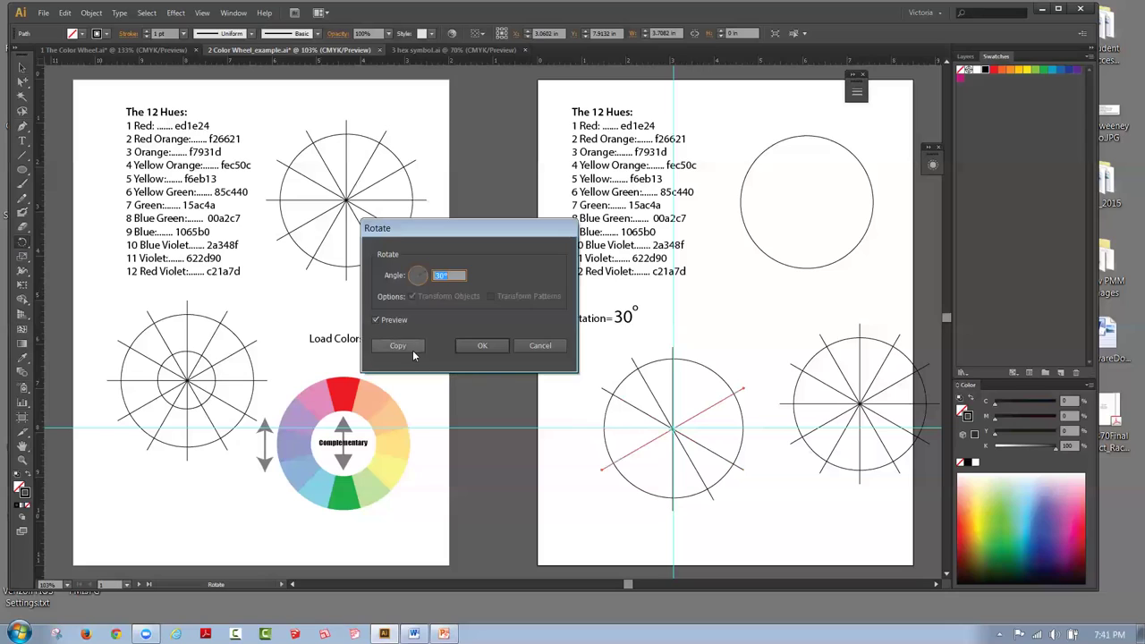
click(391, 345)
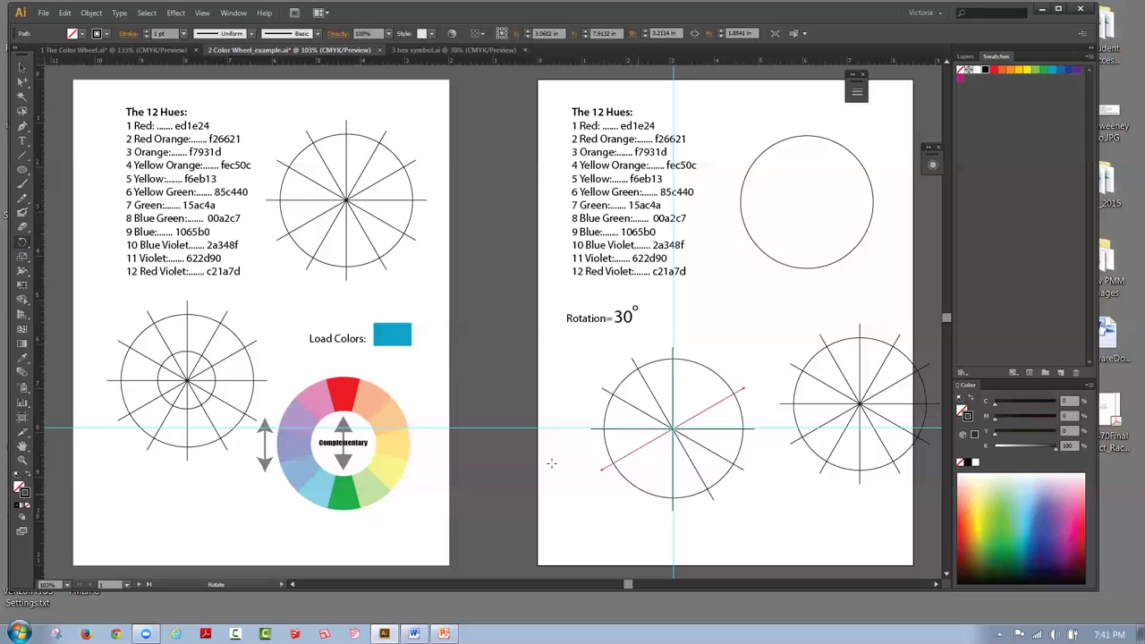
double_click(23, 242)
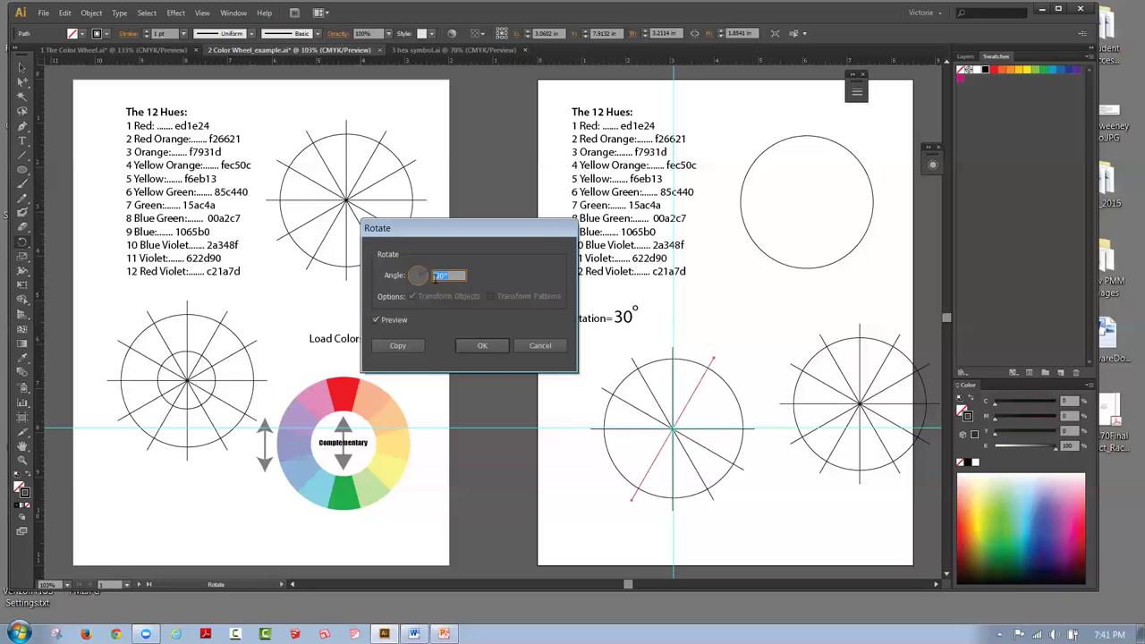
click(413, 345)
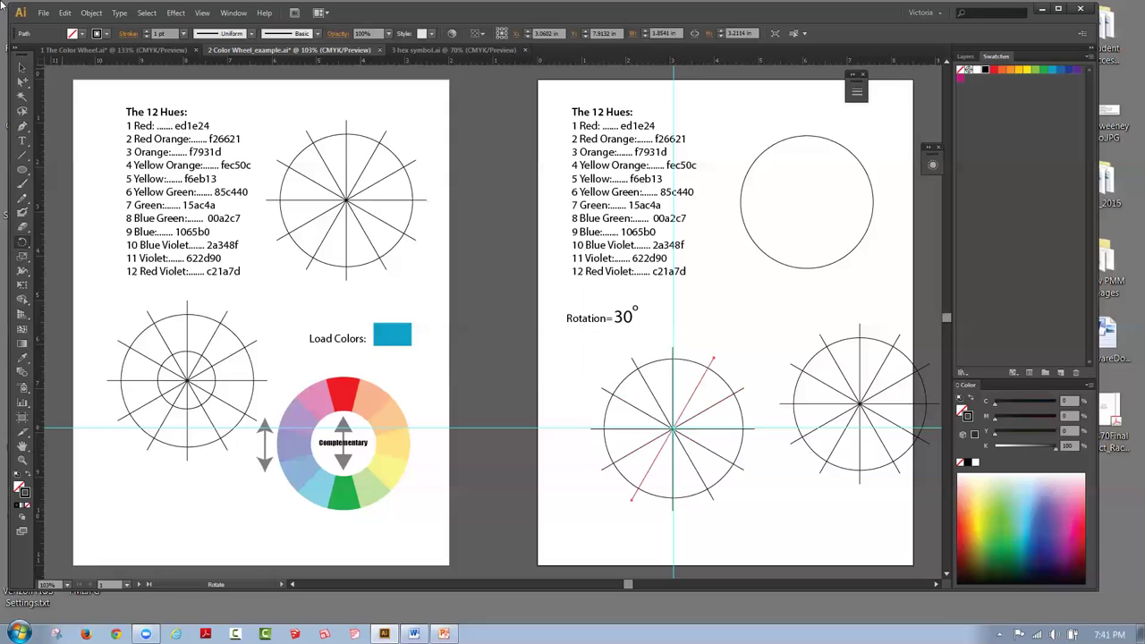
click(20, 70)
click(719, 330)
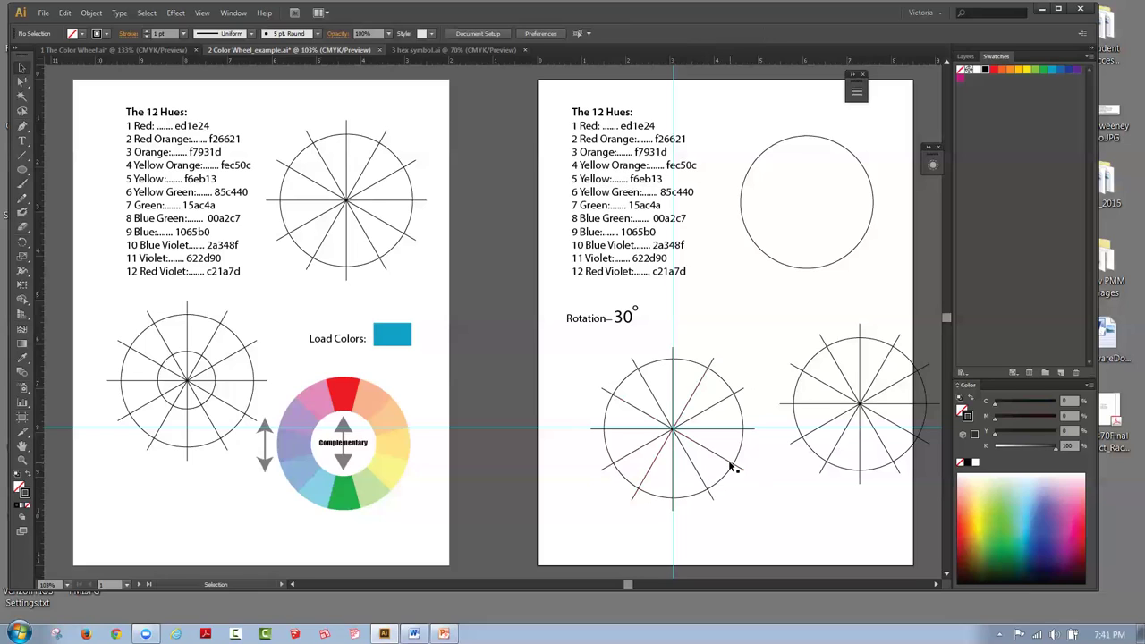
Step: Split the circle along all its lines into separate wedges with the Pathfinder Divide operation, and deselect
drag(581, 354, 738, 519)
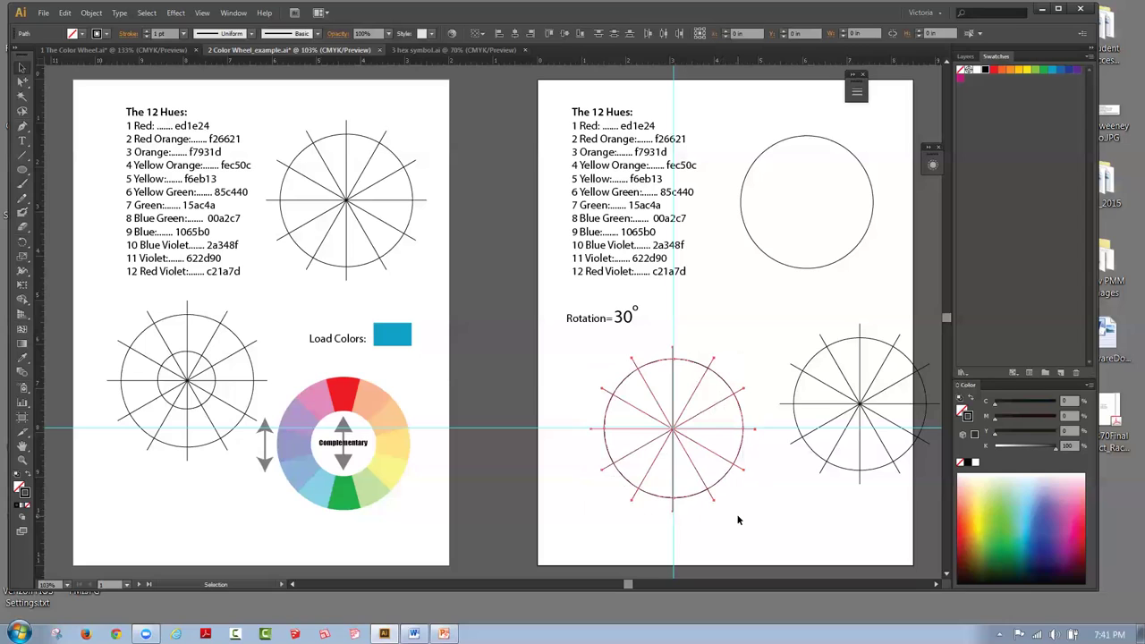
click(232, 14)
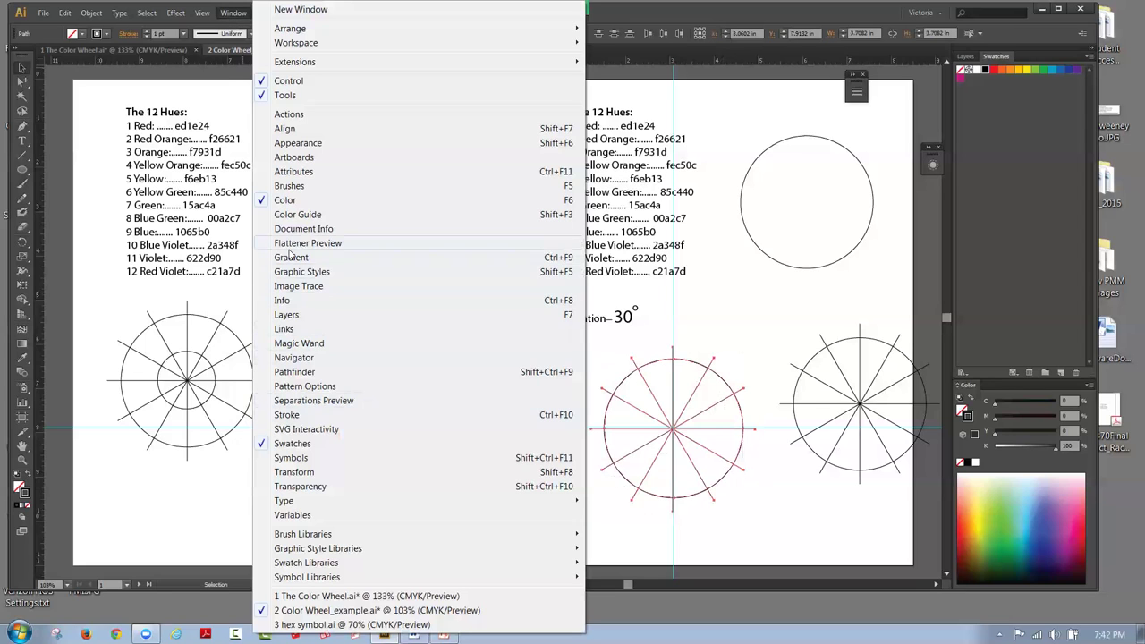
click(294, 371)
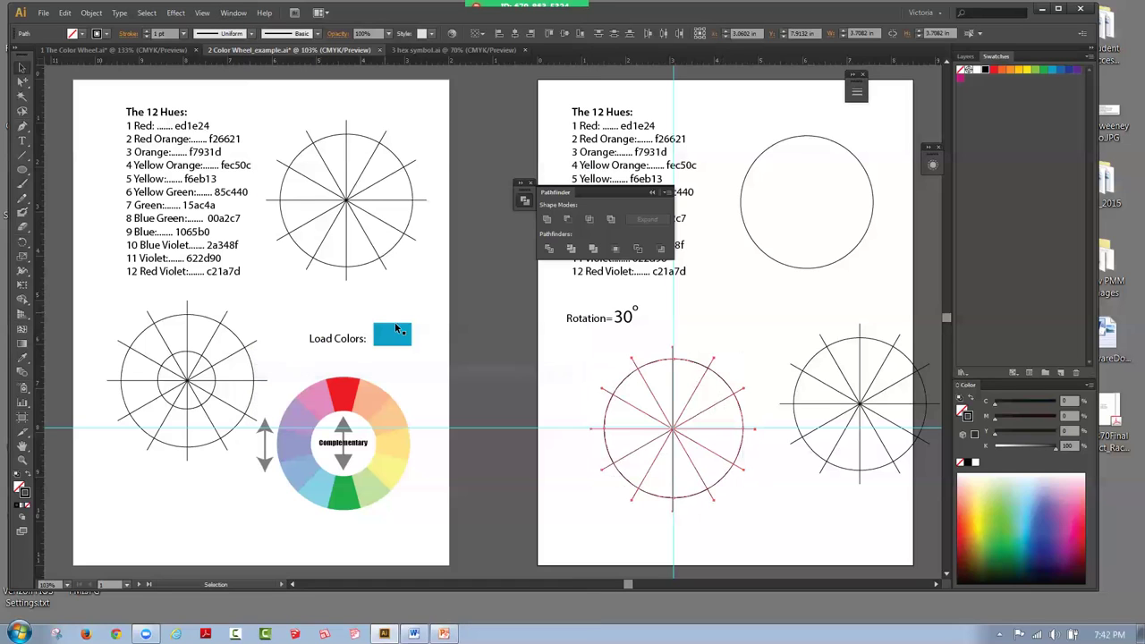
drag(544, 190, 455, 258)
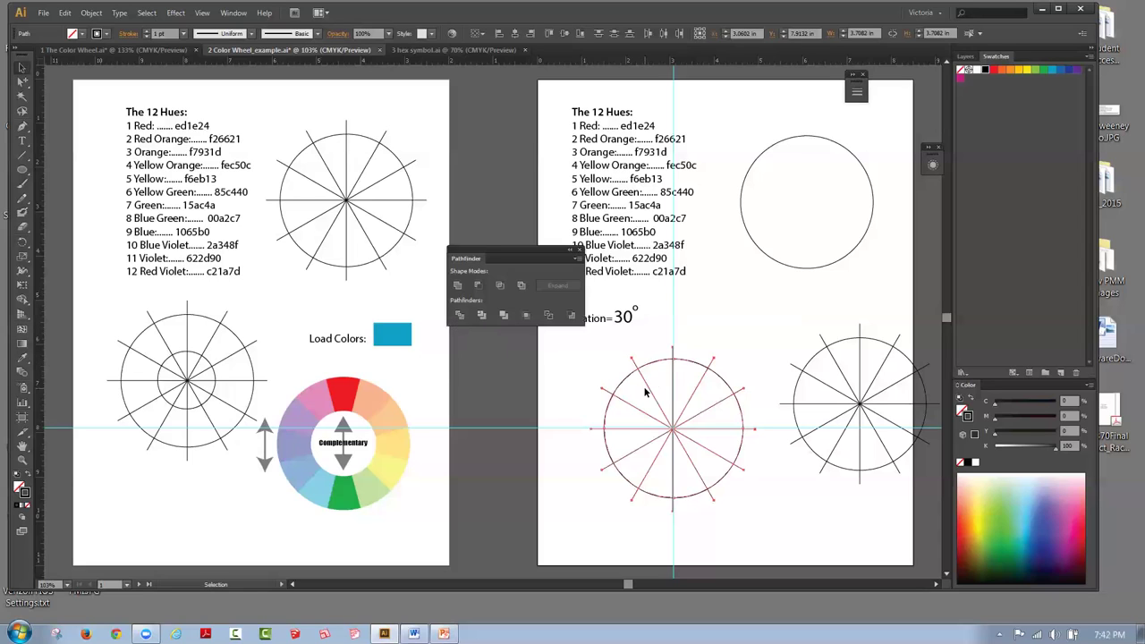
click(460, 316)
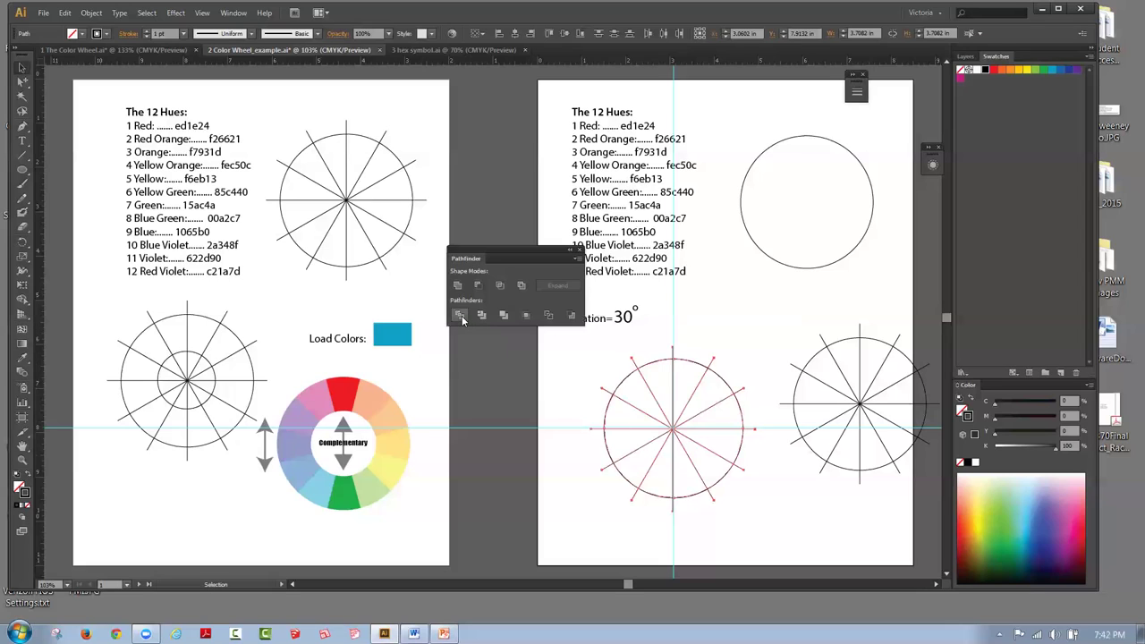
click(696, 335)
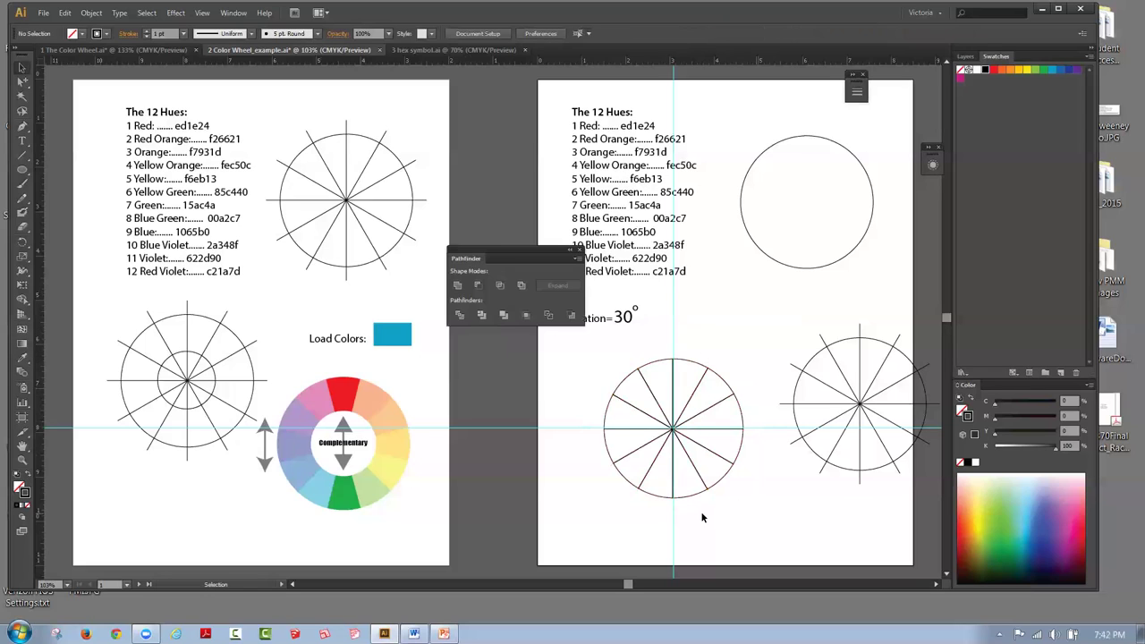
Step: Ungroup the divided circle into individual wedges and deselect them
click(690, 365)
click(705, 355)
click(702, 367)
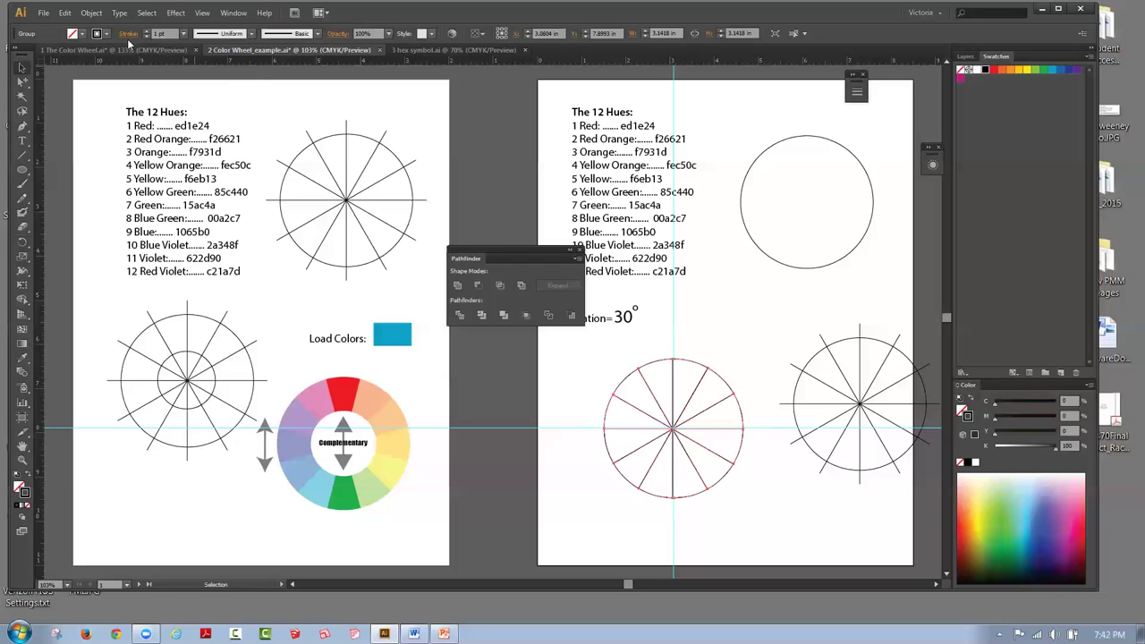
click(95, 14)
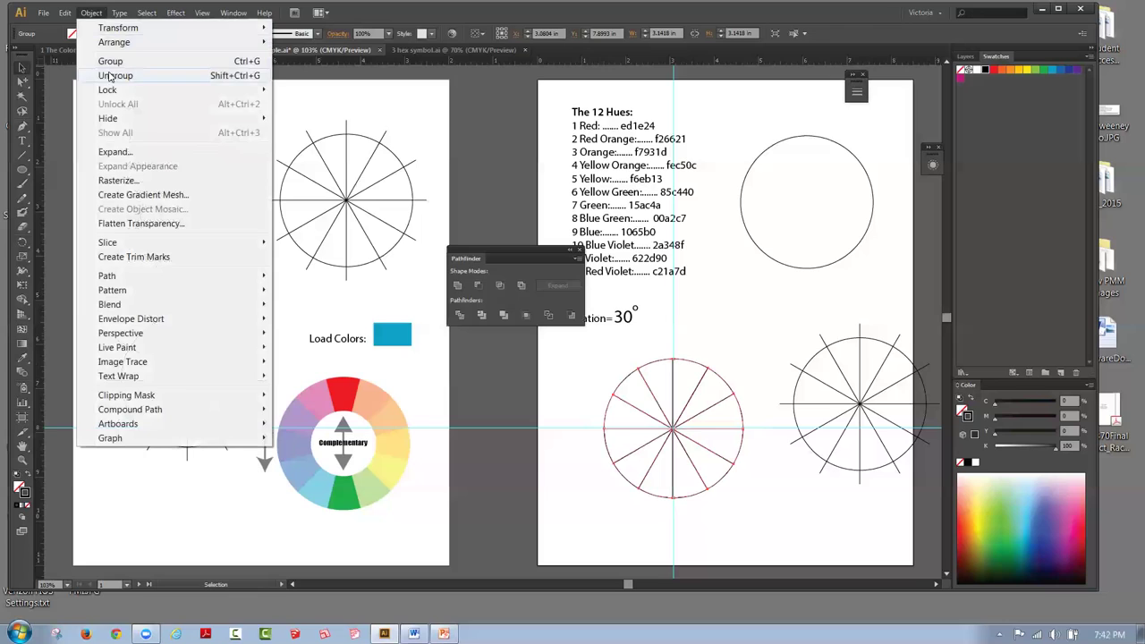
click(108, 75)
click(724, 317)
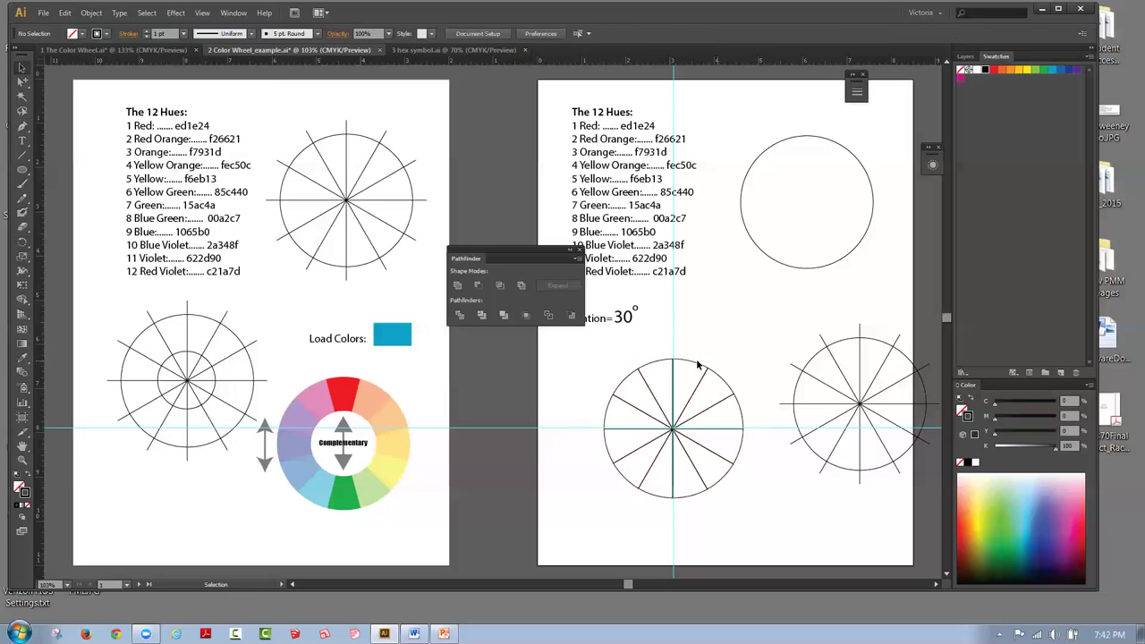
Step: Fill the first three wedges clockwise from the vertical centre line with the red, red orange and orange swatches
click(696, 366)
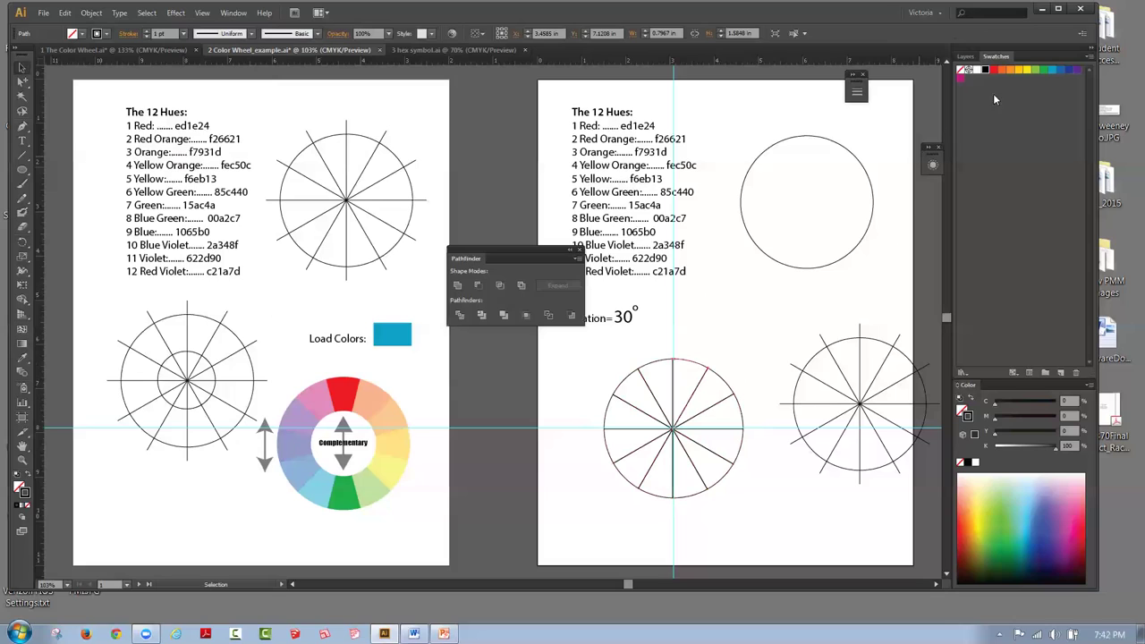
click(20, 489)
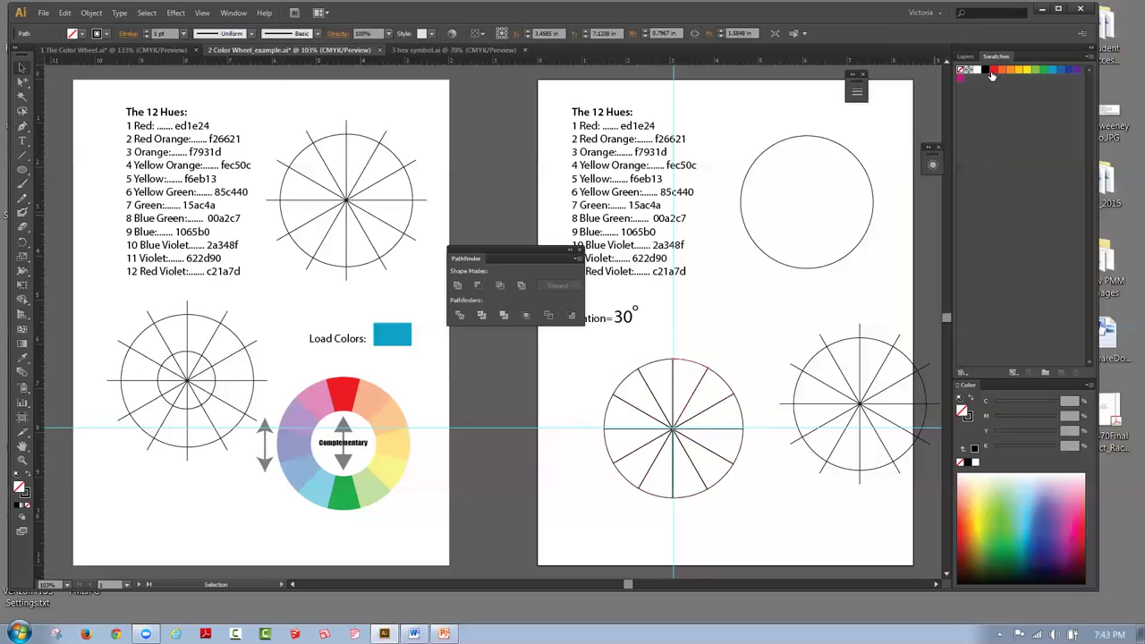
click(992, 71)
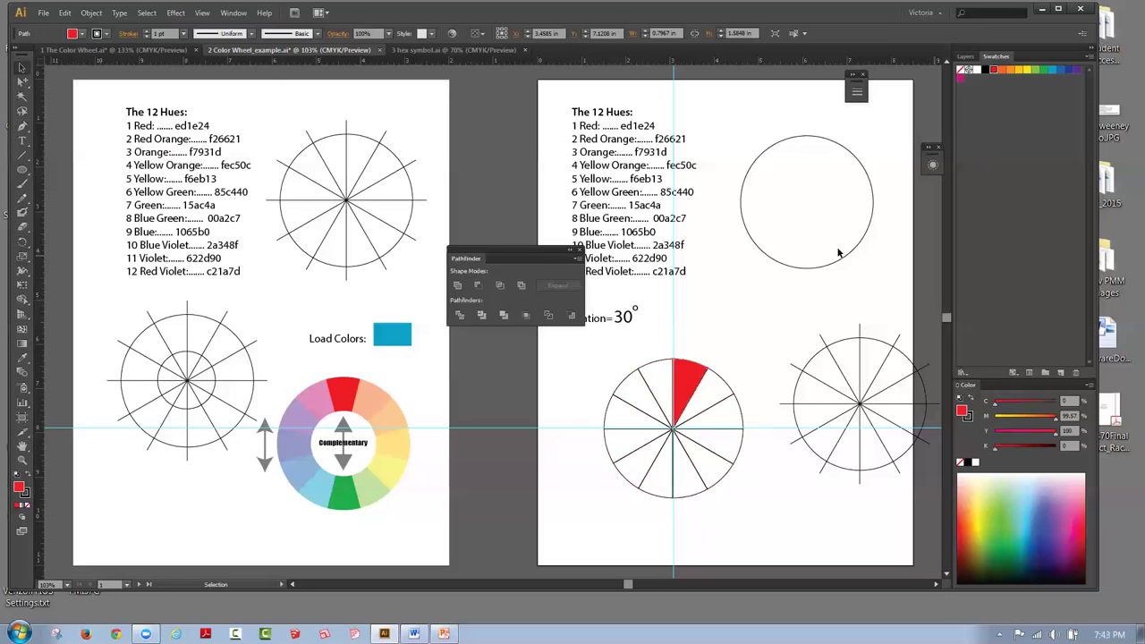
click(723, 385)
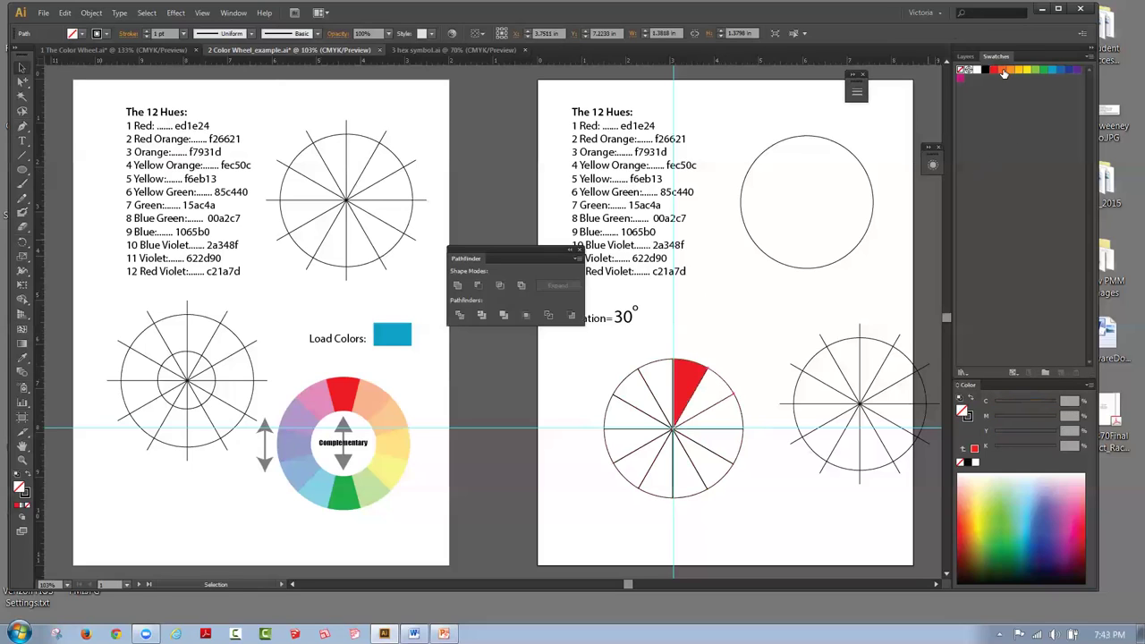
click(1003, 73)
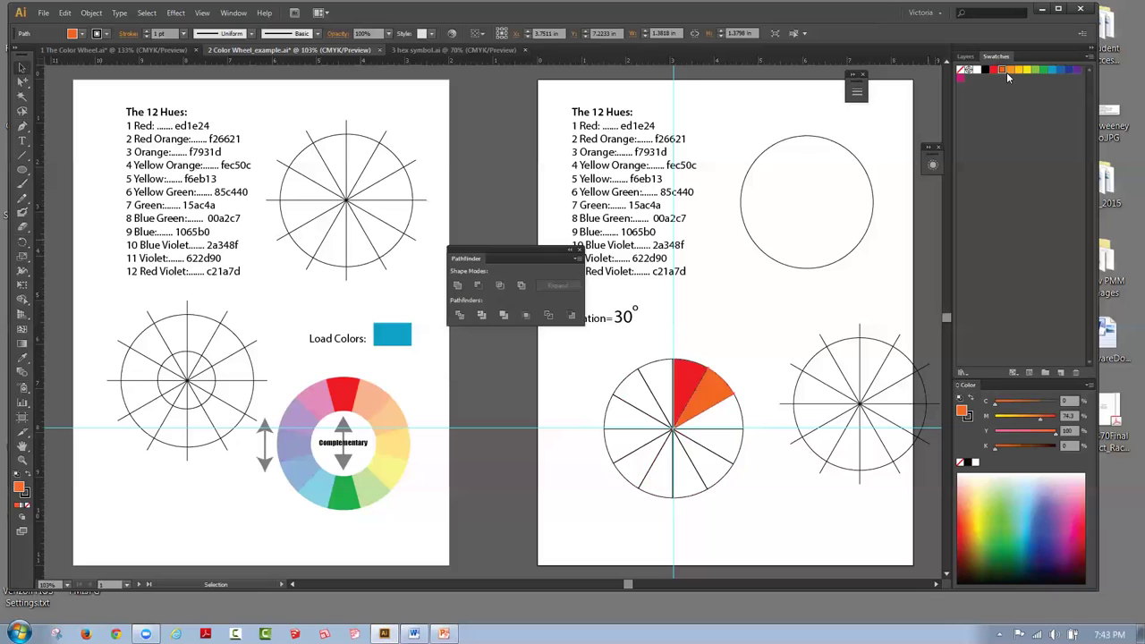
click(740, 409)
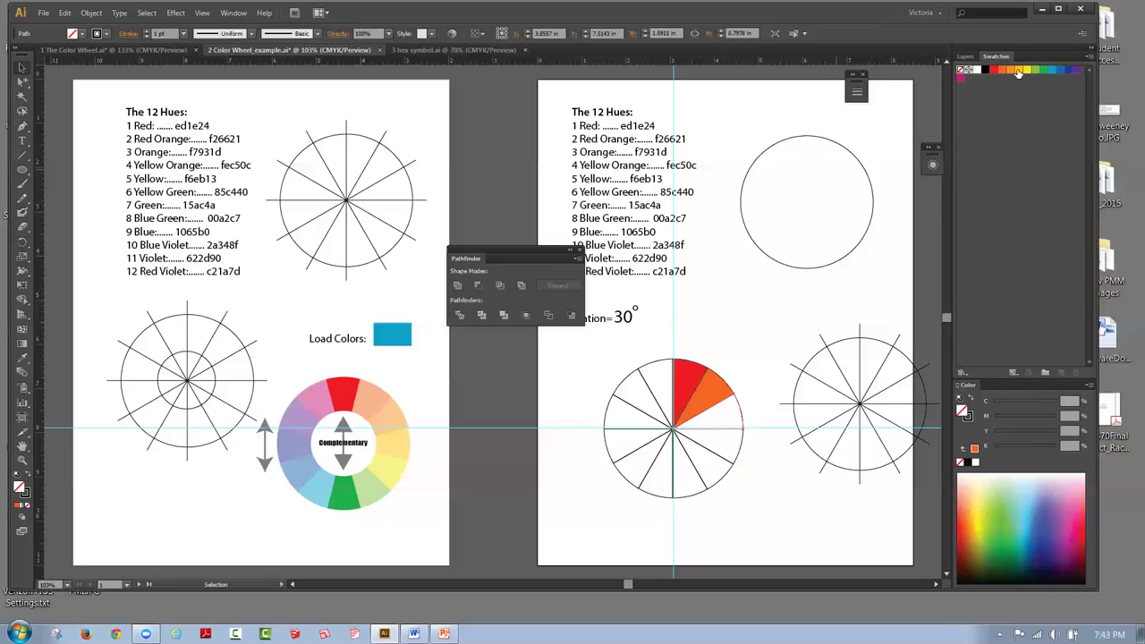
click(1010, 70)
click(726, 413)
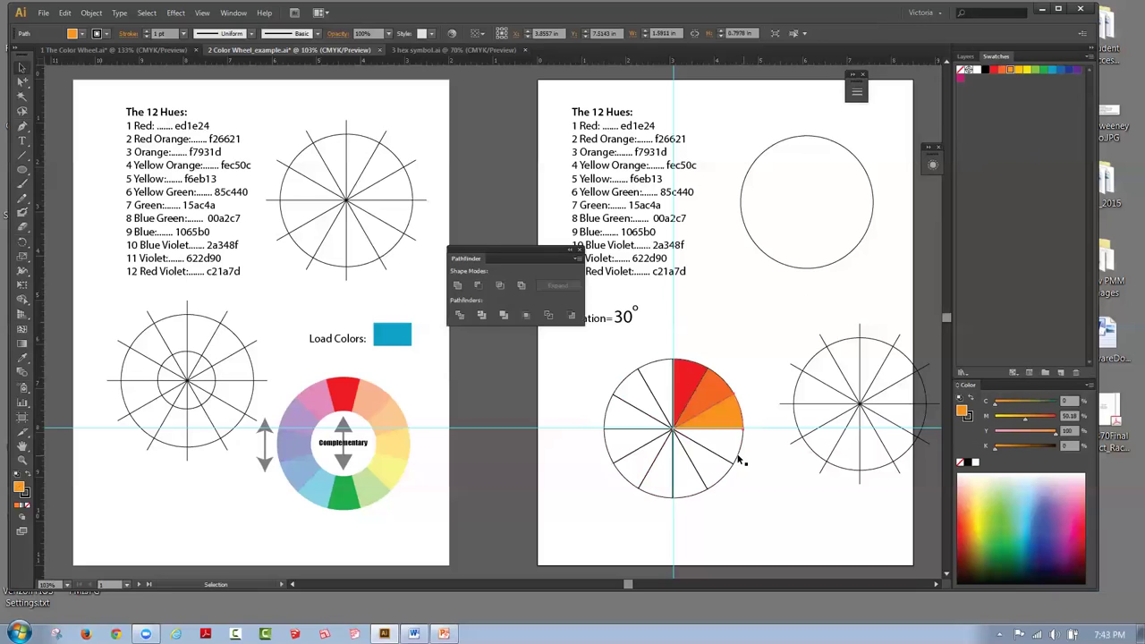
Step: Fill the next three wedges clockwise with the yellow orange, yellow and yellow green swatches
click(740, 455)
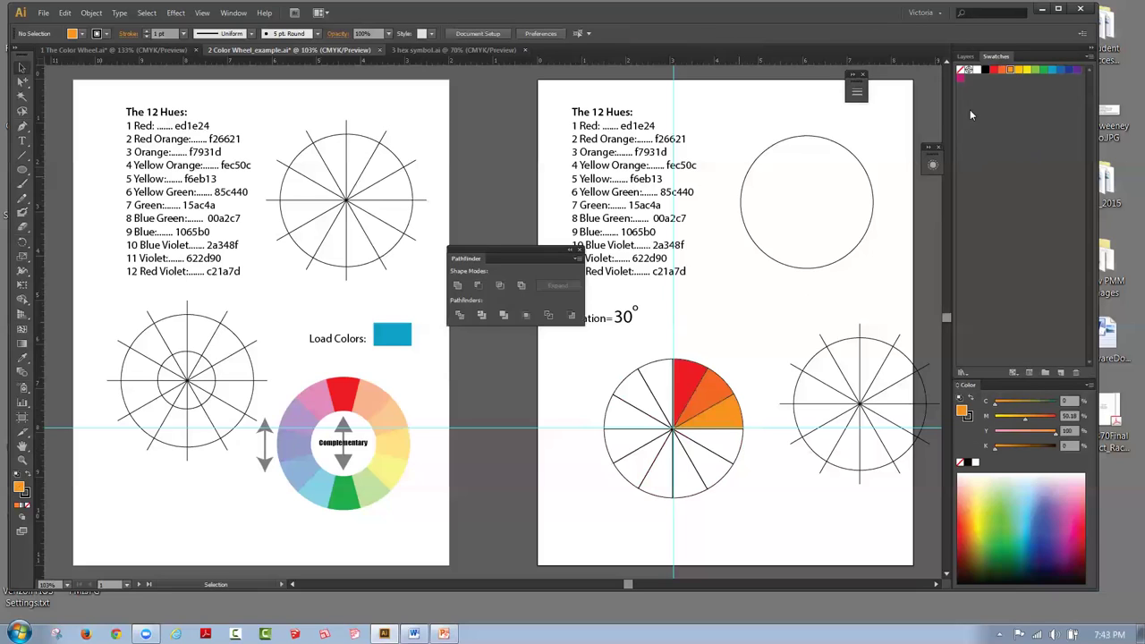
click(741, 451)
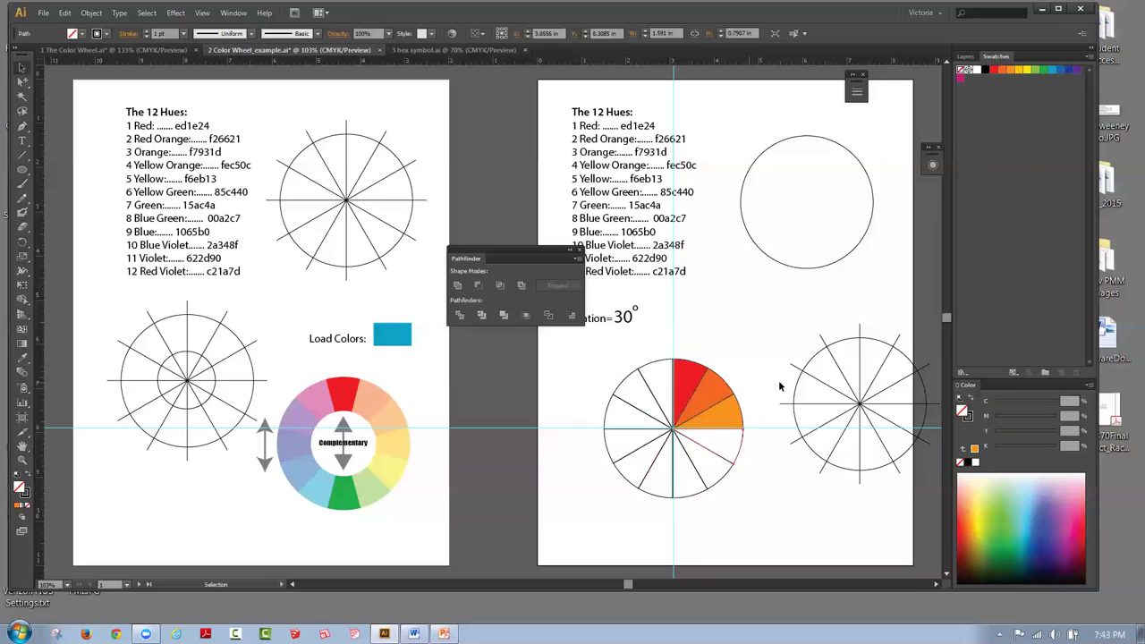
click(1019, 70)
click(716, 479)
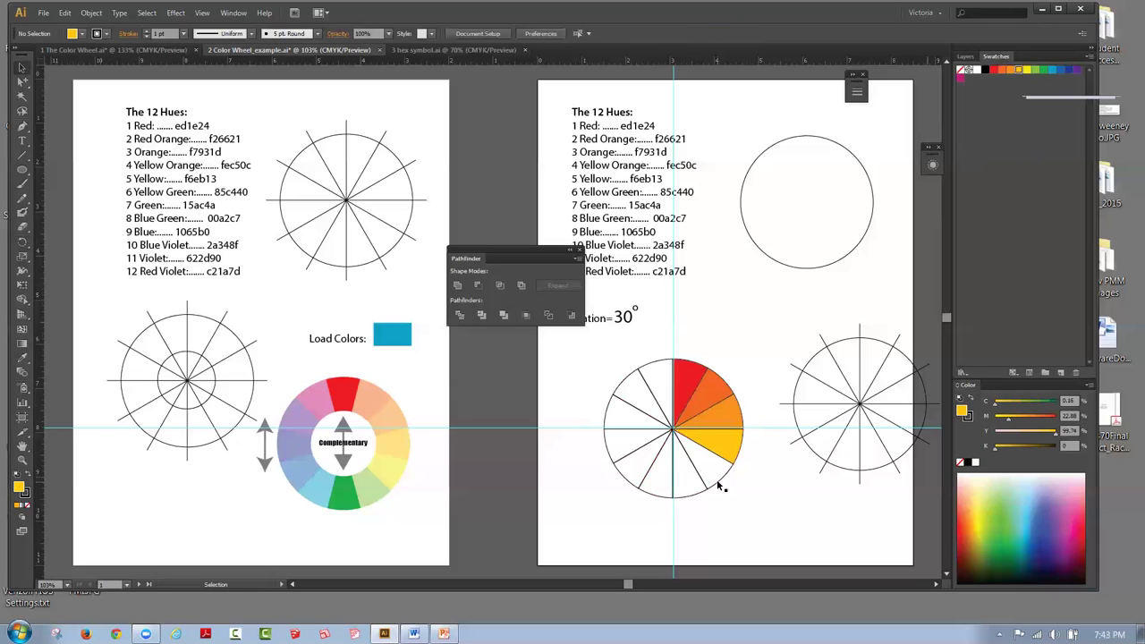
click(717, 480)
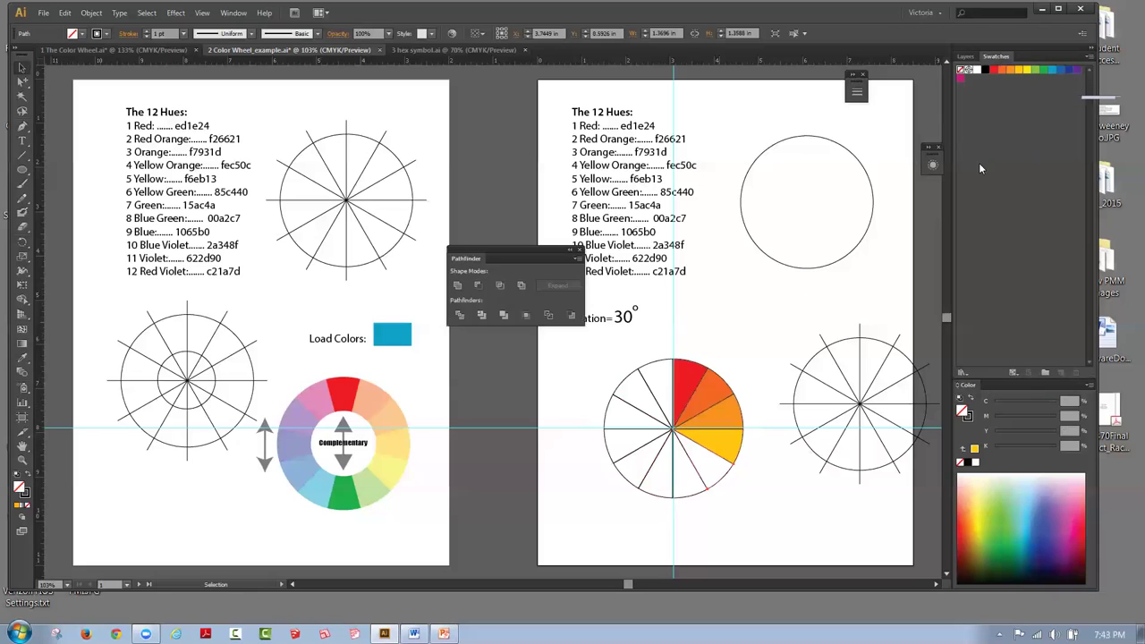
click(1026, 70)
click(686, 502)
click(1035, 71)
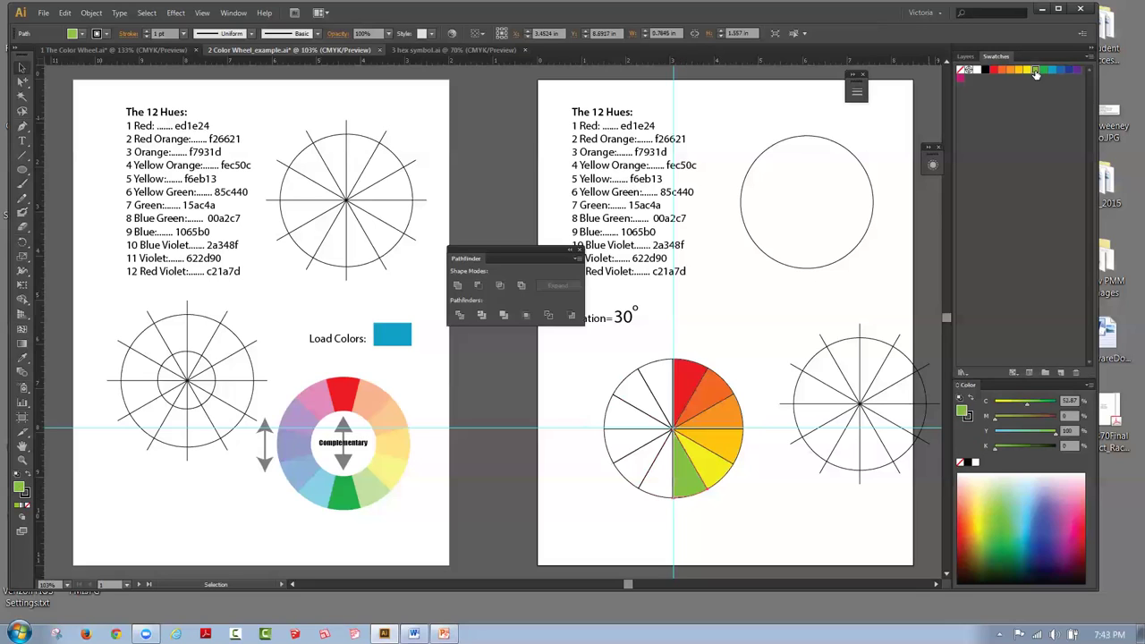
Step: Fill the three wedges following yellow green clockwise with the green, blue green and blue swatches
click(649, 491)
click(1044, 71)
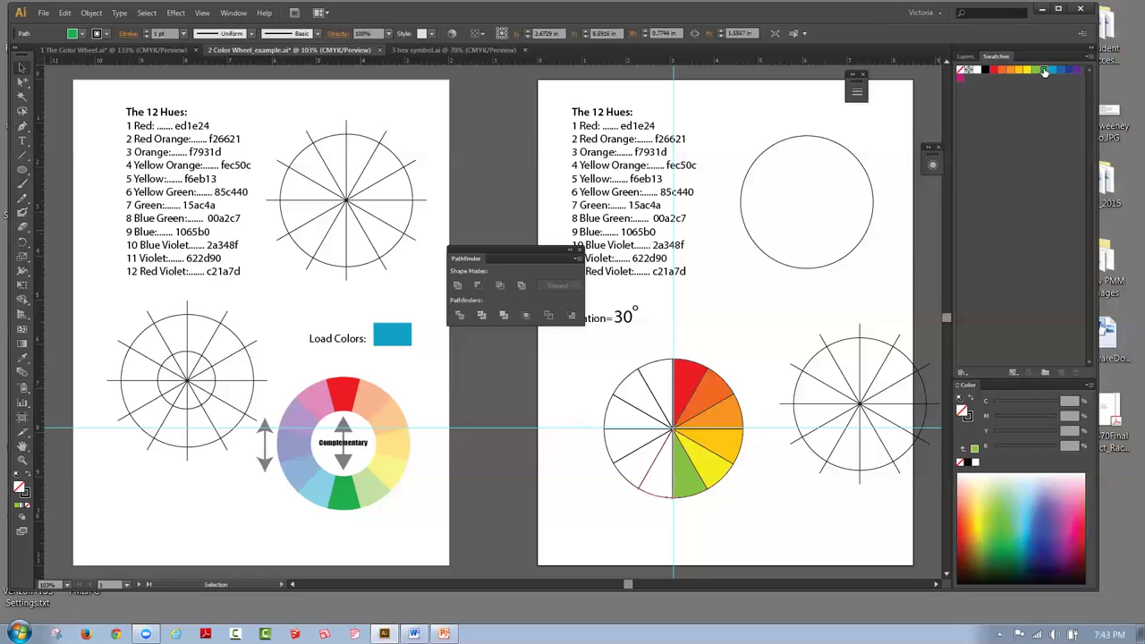
click(624, 480)
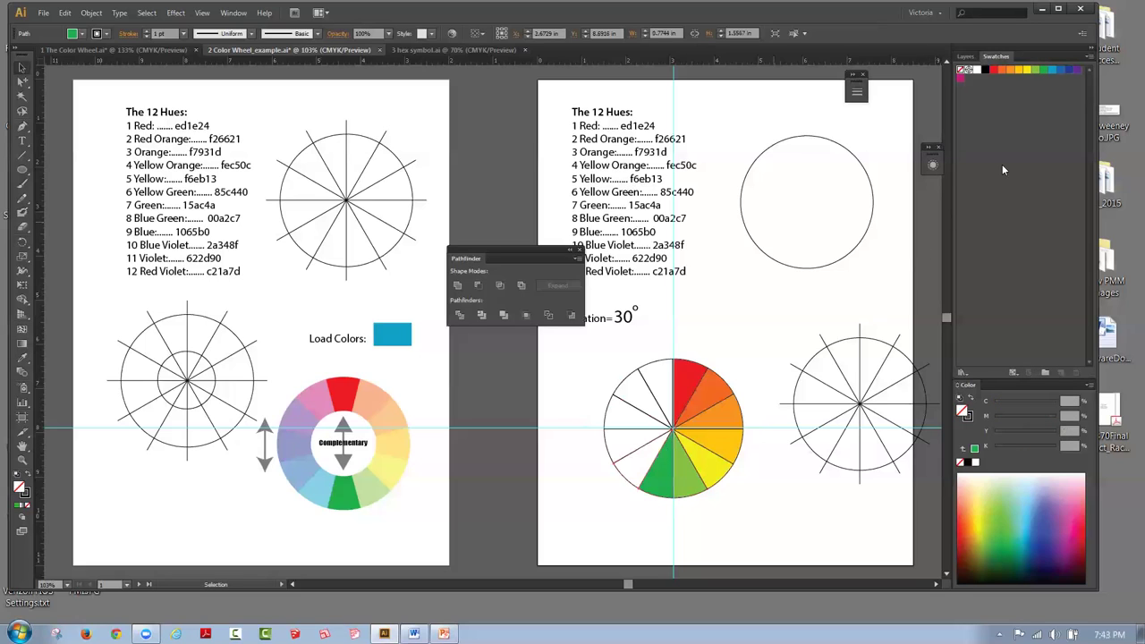
click(1051, 70)
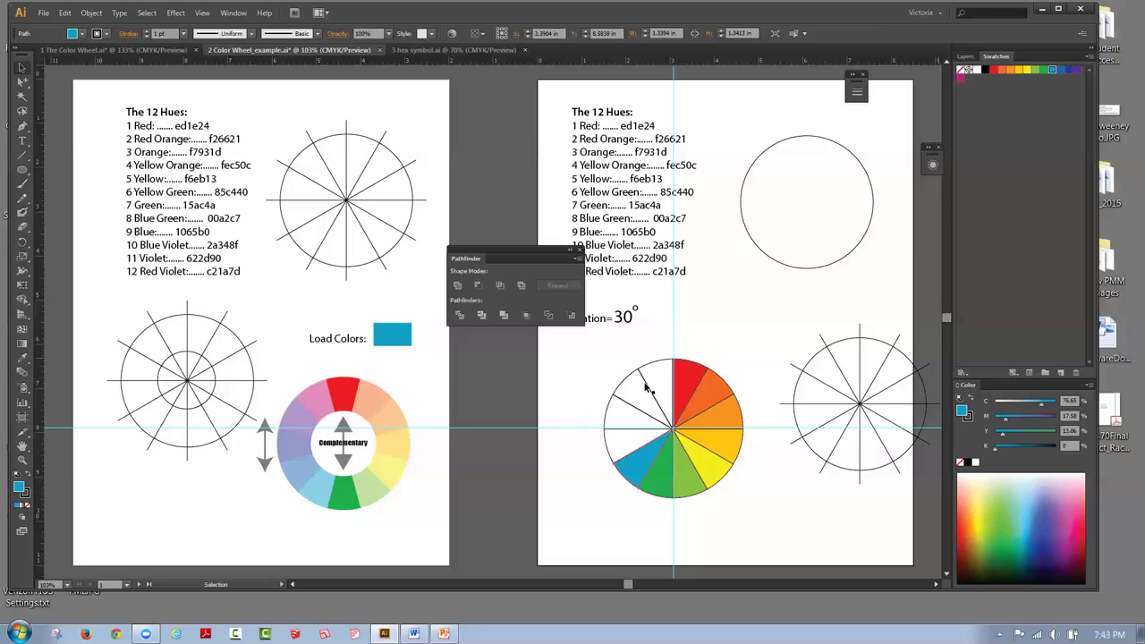
click(606, 442)
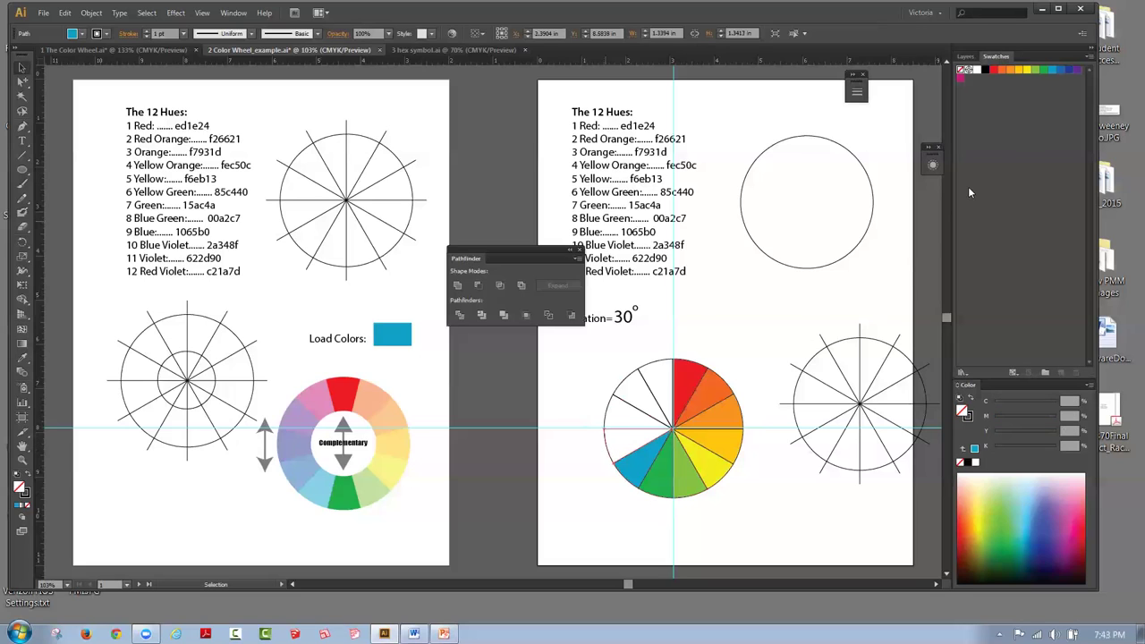
click(1059, 70)
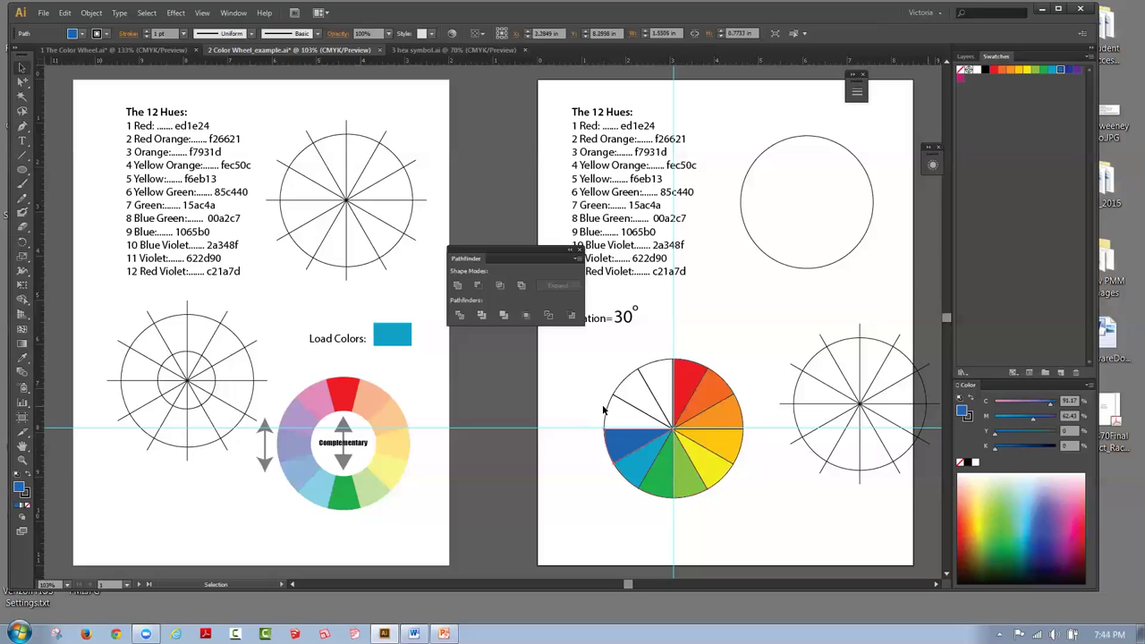
Step: Fill the last three wedges clockwise with the blue violet, violet and red violet swatches, and deselect
click(607, 410)
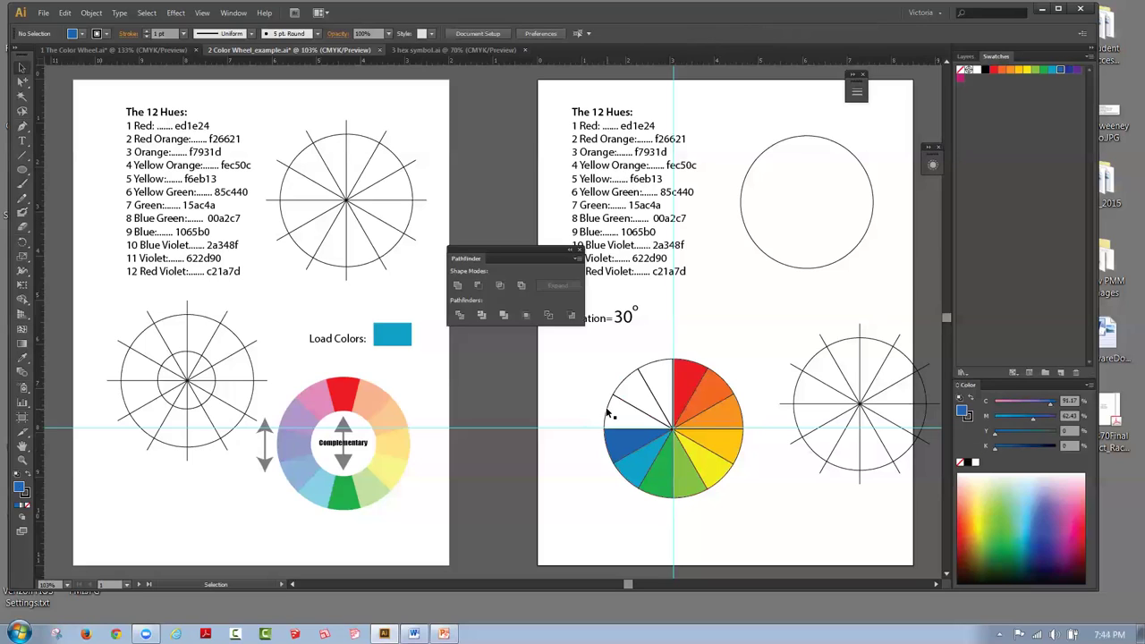
click(1069, 70)
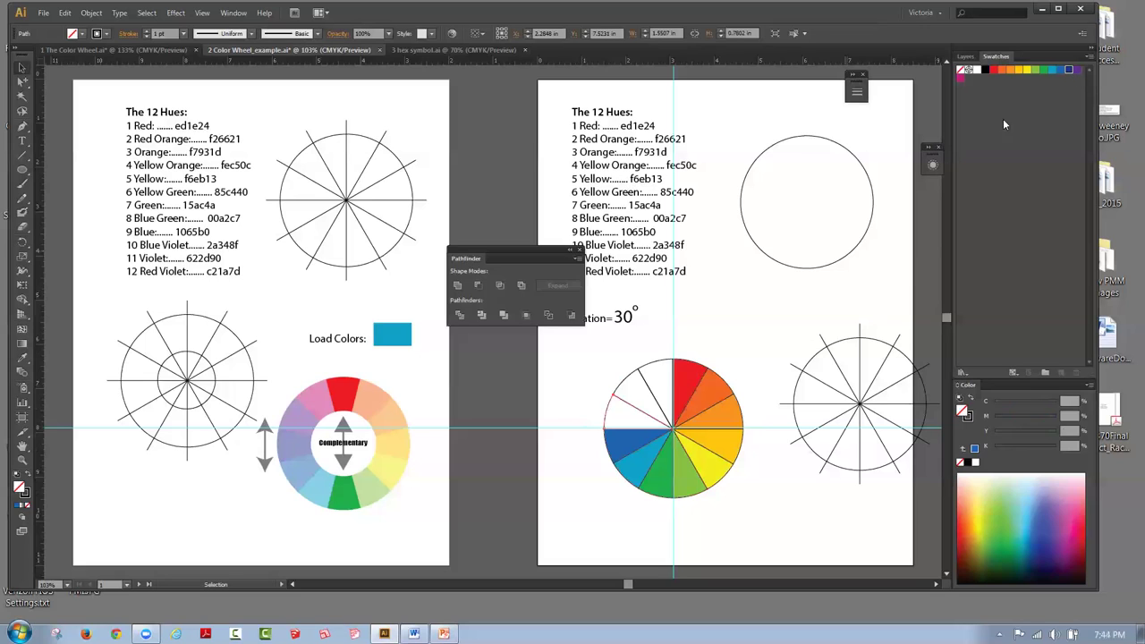
click(629, 383)
click(1076, 69)
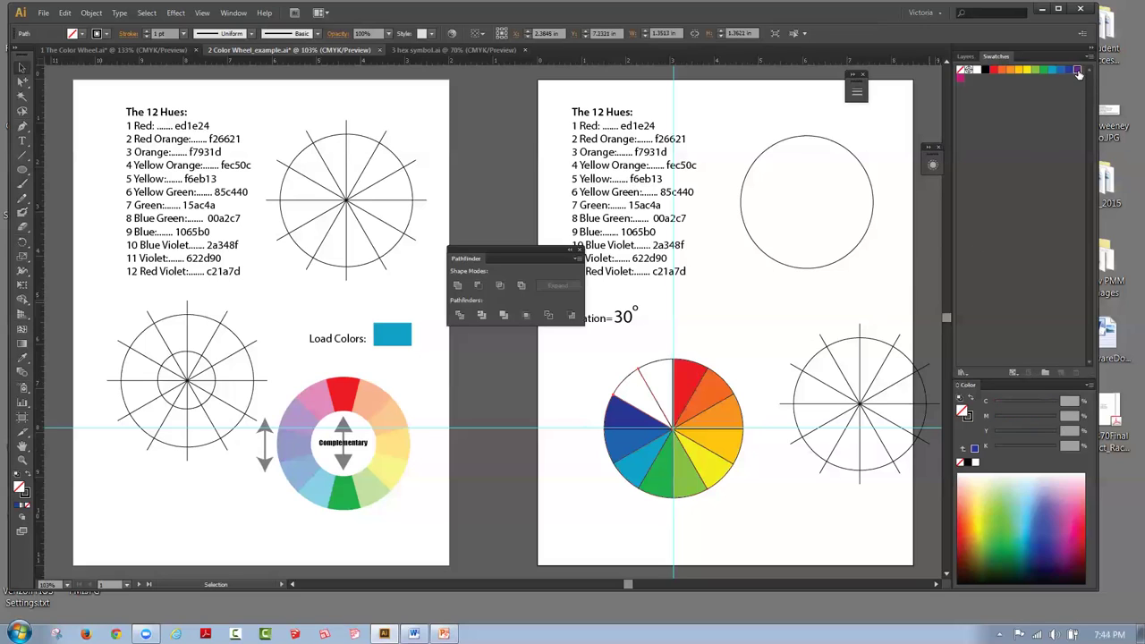
click(657, 365)
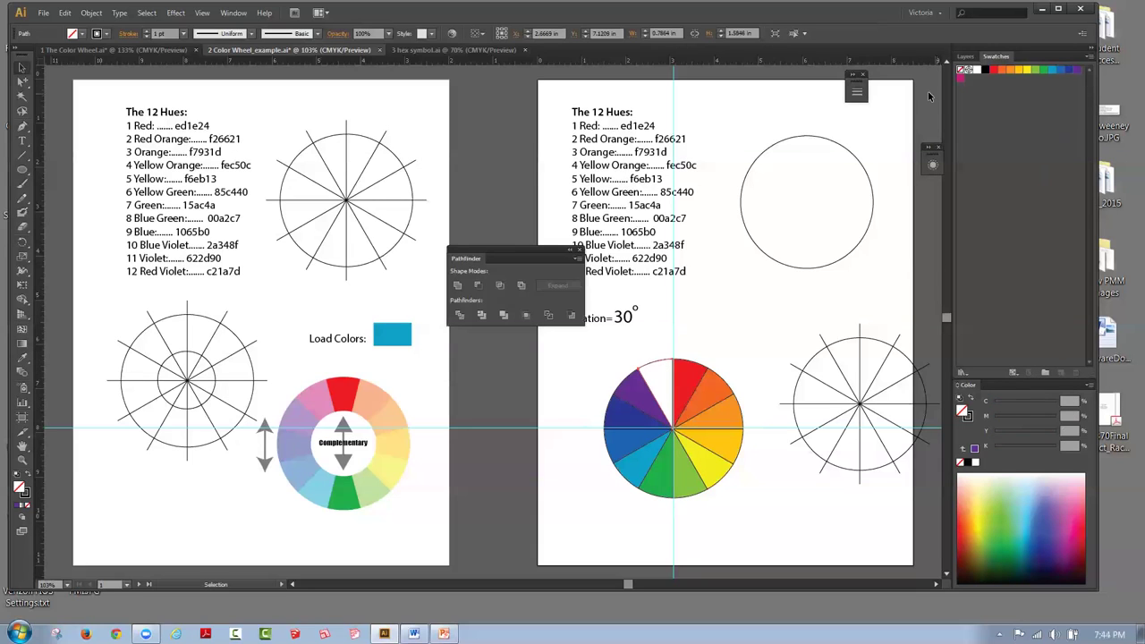
click(958, 79)
click(761, 412)
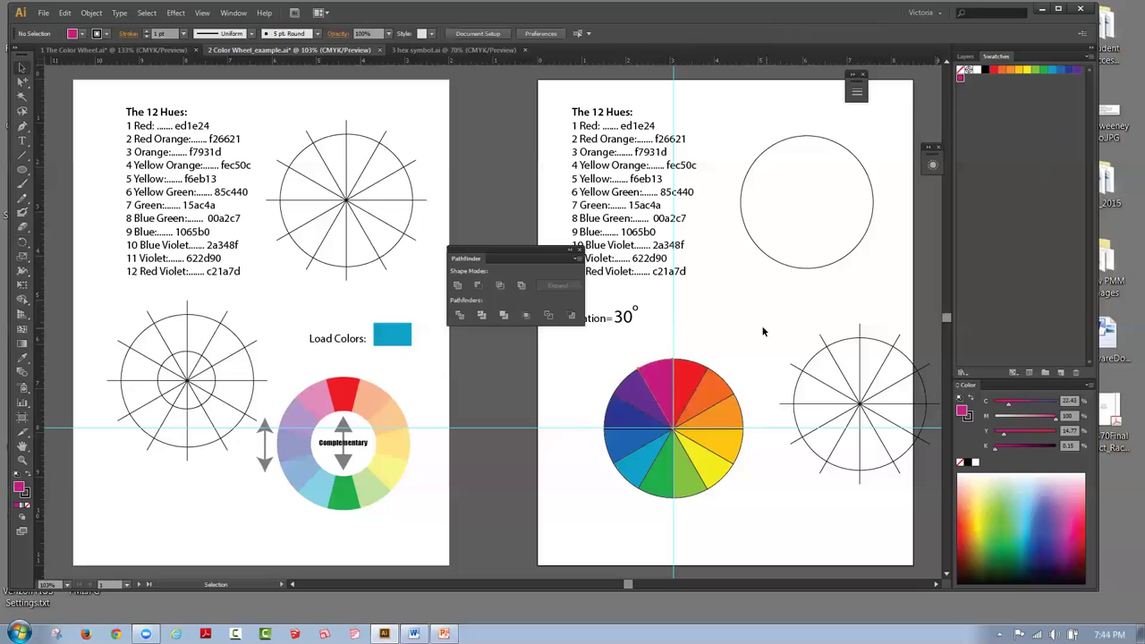
Step: Remove the stroke from all twelve coloured wedges and hide the guides
drag(589, 358, 751, 514)
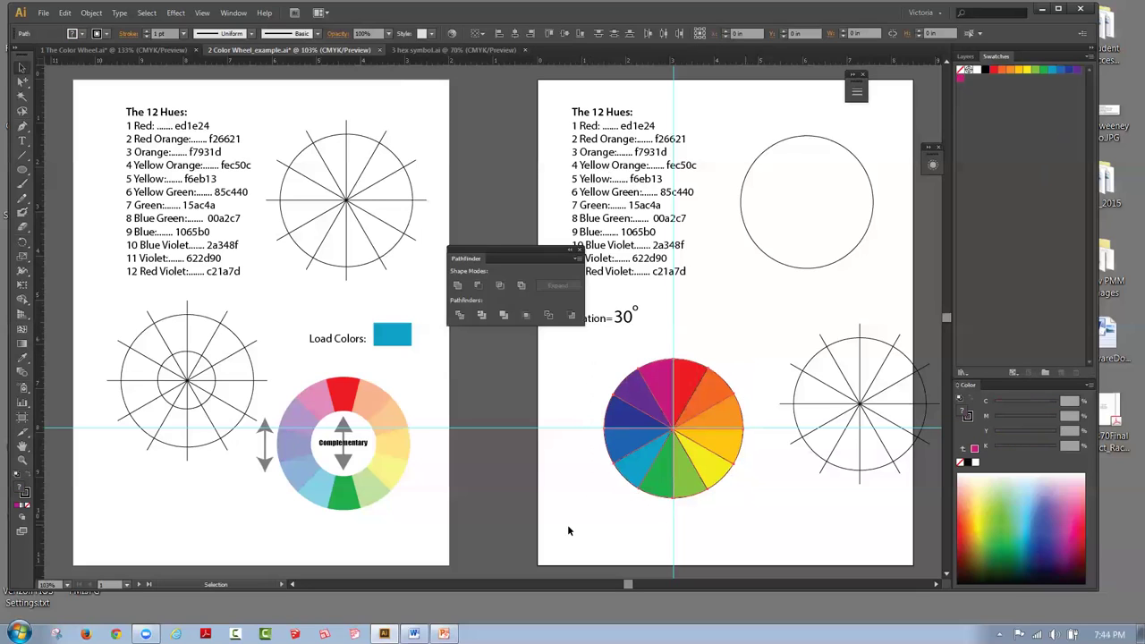
click(28, 493)
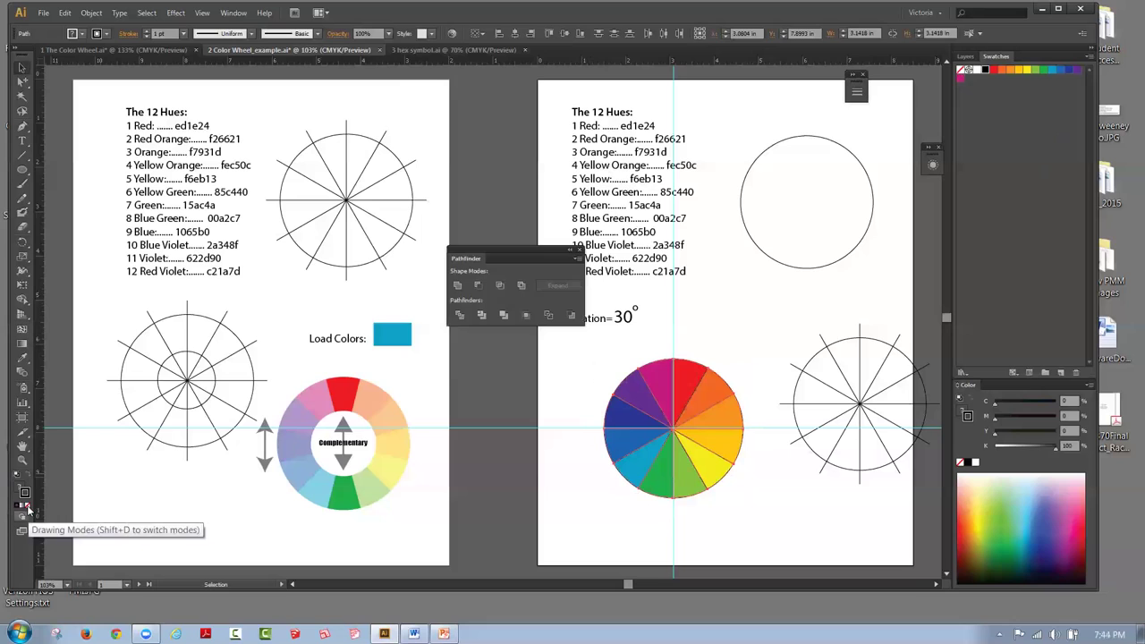
click(706, 313)
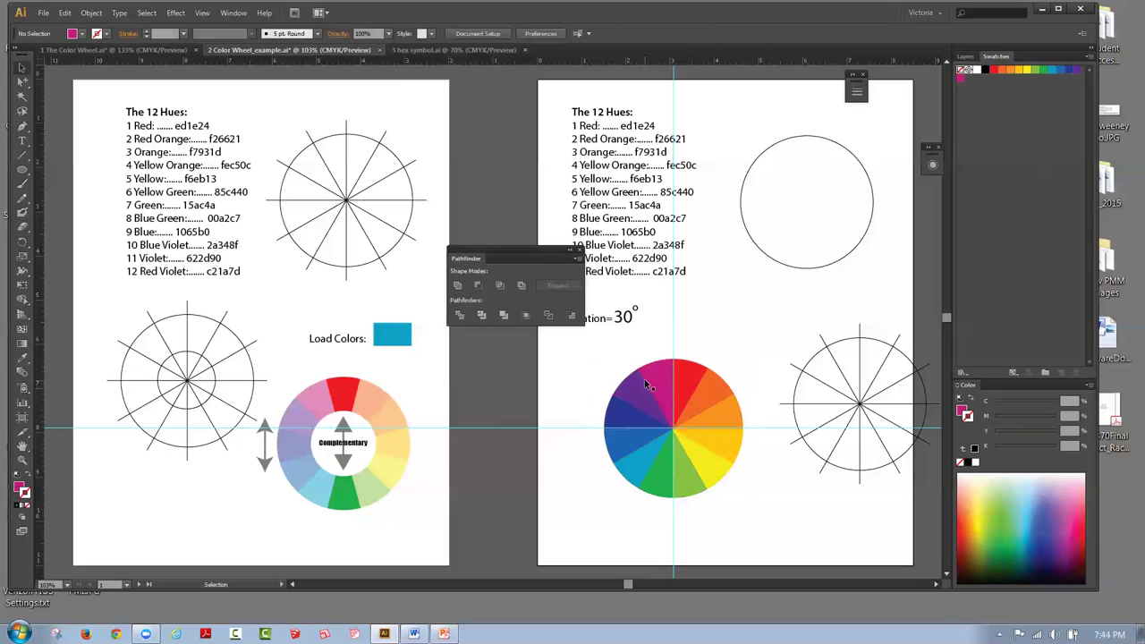
click(202, 13)
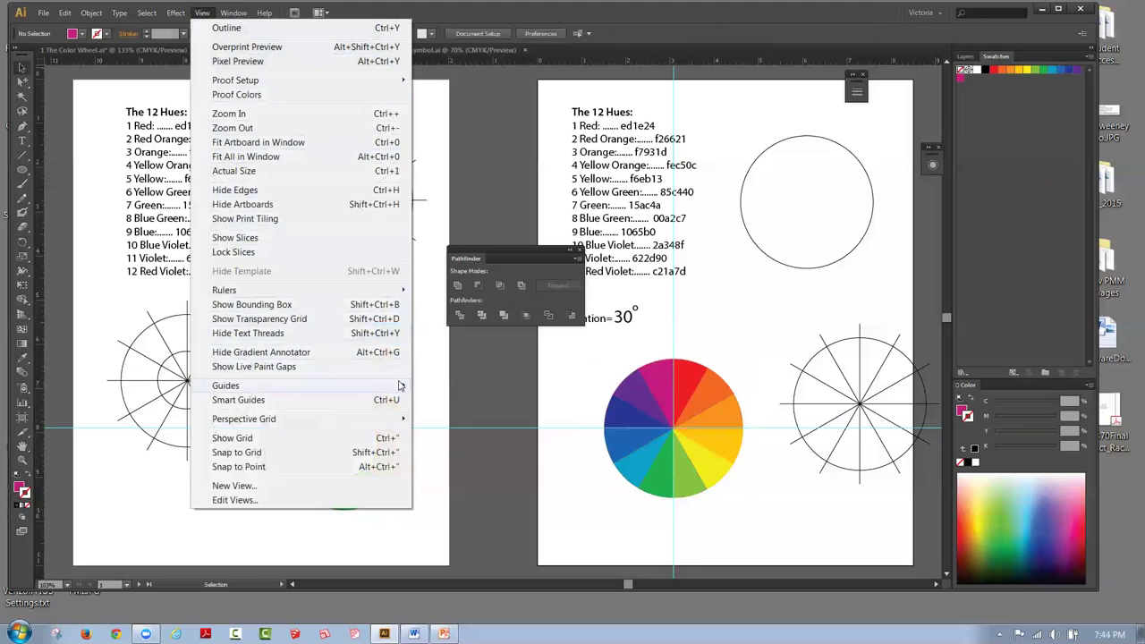
click(433, 387)
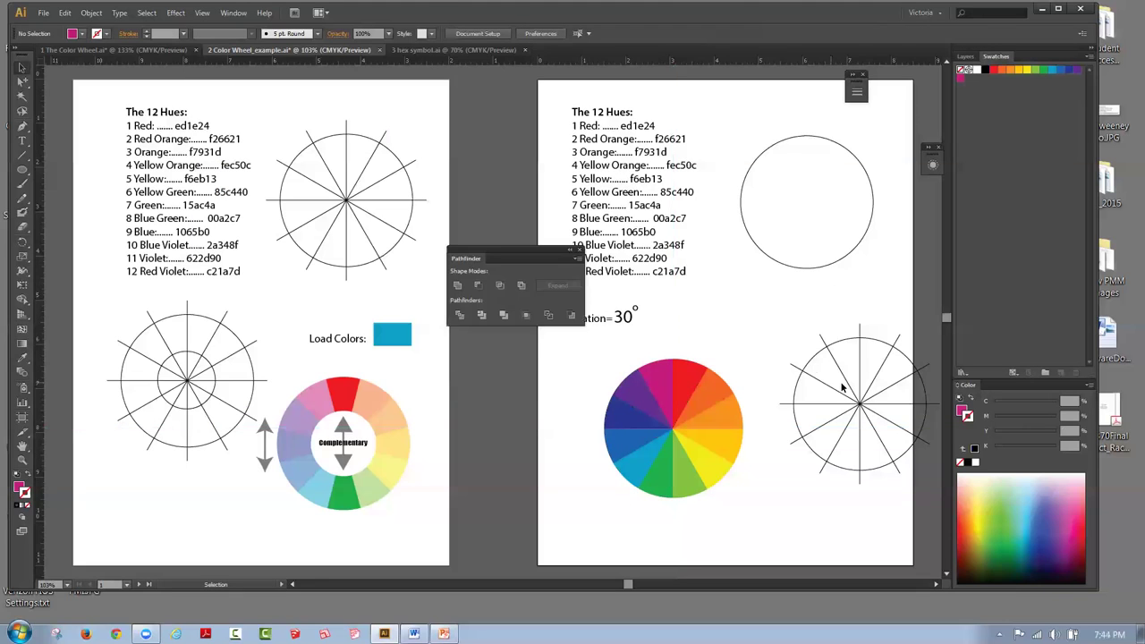
Step: Move the coloured wheel left and bring the lined wheel beside it fully onto the second artboard, and deselect
drag(591, 366, 747, 496)
drag(689, 441, 631, 438)
drag(782, 318, 810, 484)
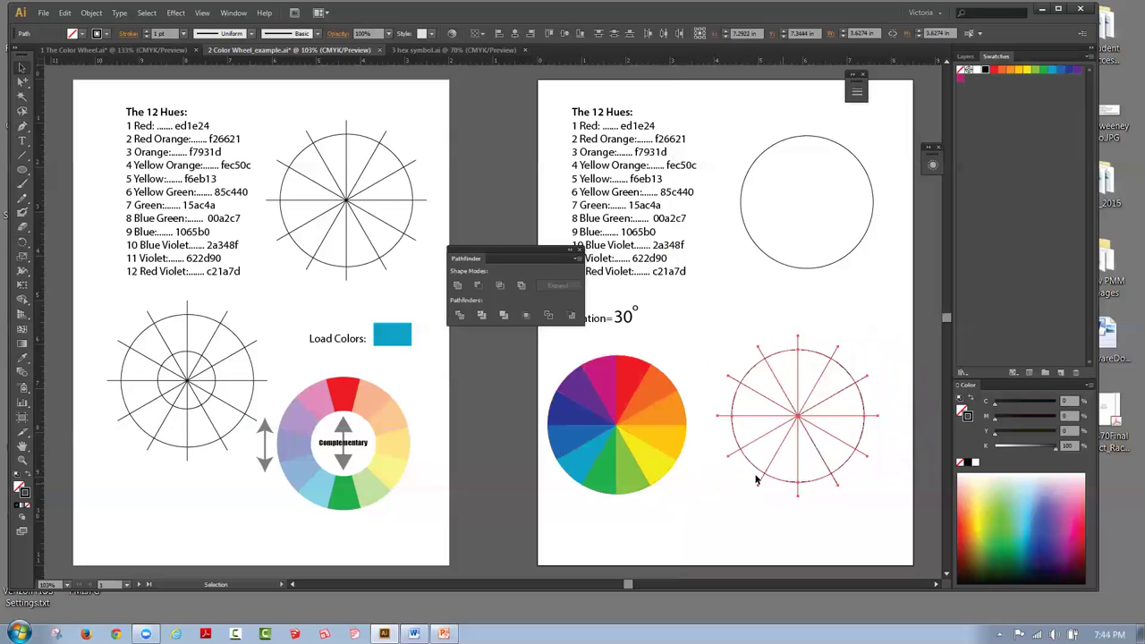
click(711, 349)
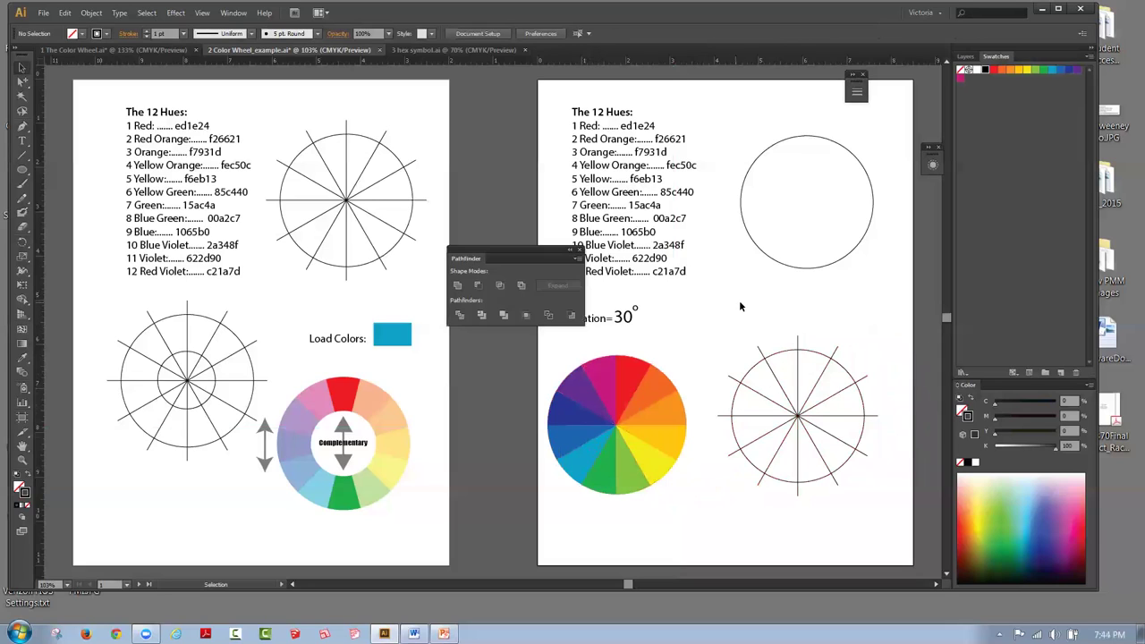
Step: Copy the circle of the lined wheel on the second artboard and paste the copy in place
click(816, 375)
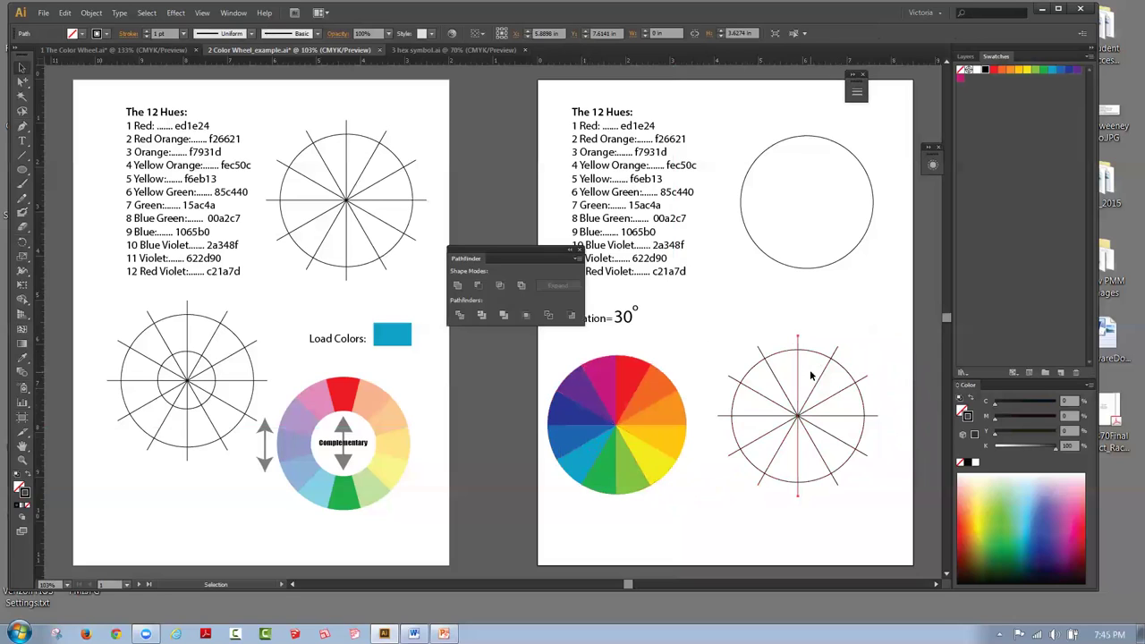
click(860, 391)
click(65, 13)
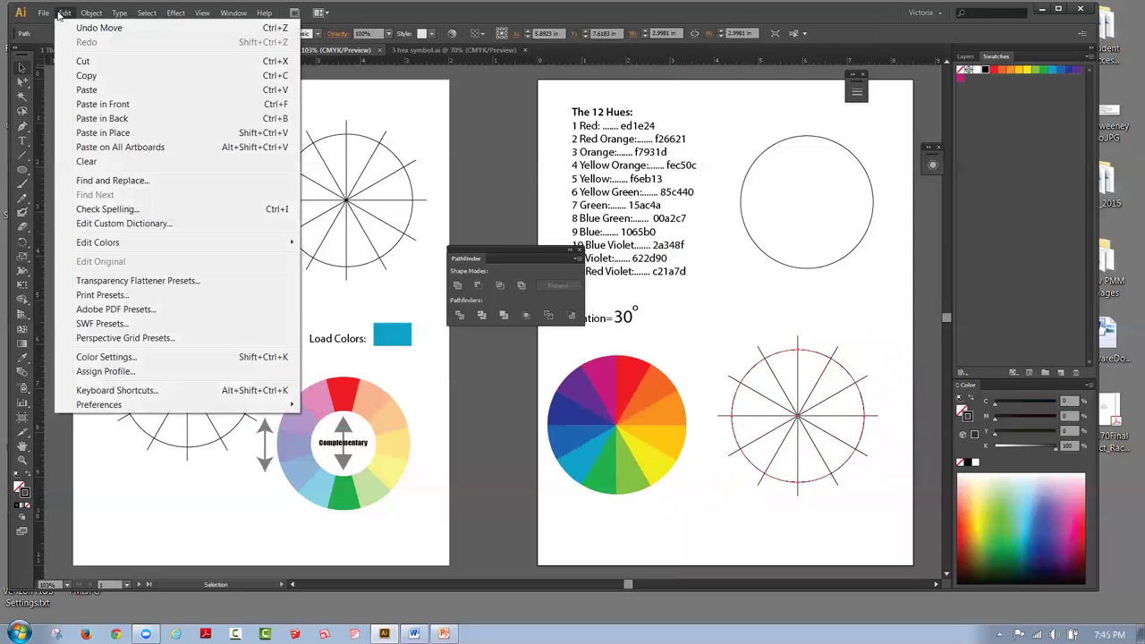
click(82, 78)
click(64, 12)
click(103, 133)
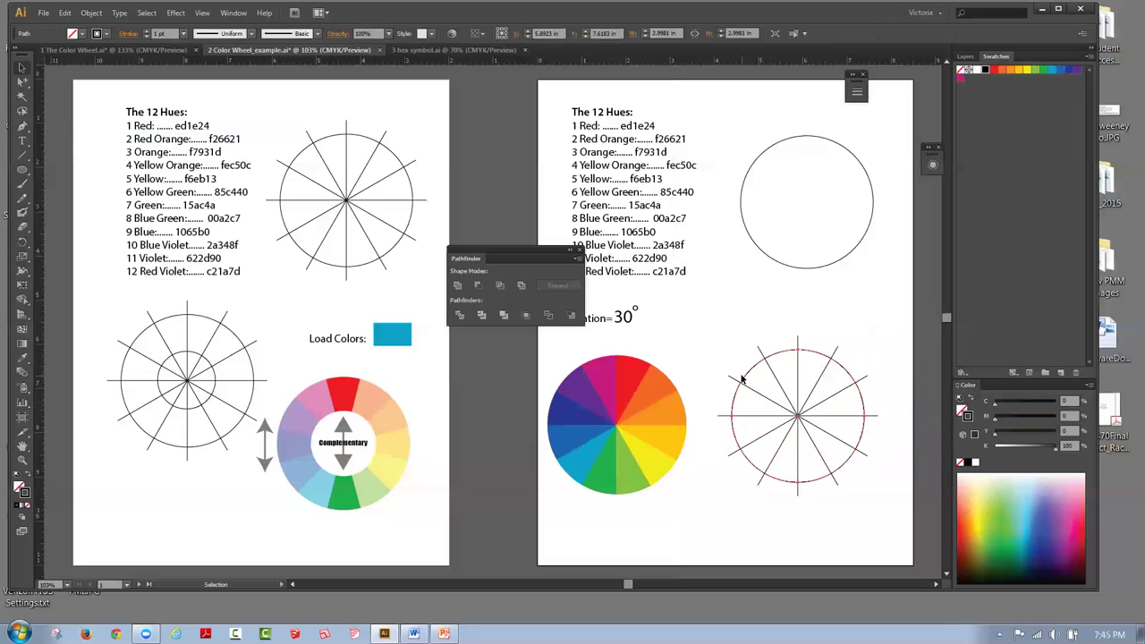
Step: Scale the pasted circle about its centre to about half its diameter with Free Transform, forming a concentric inner circle
click(23, 284)
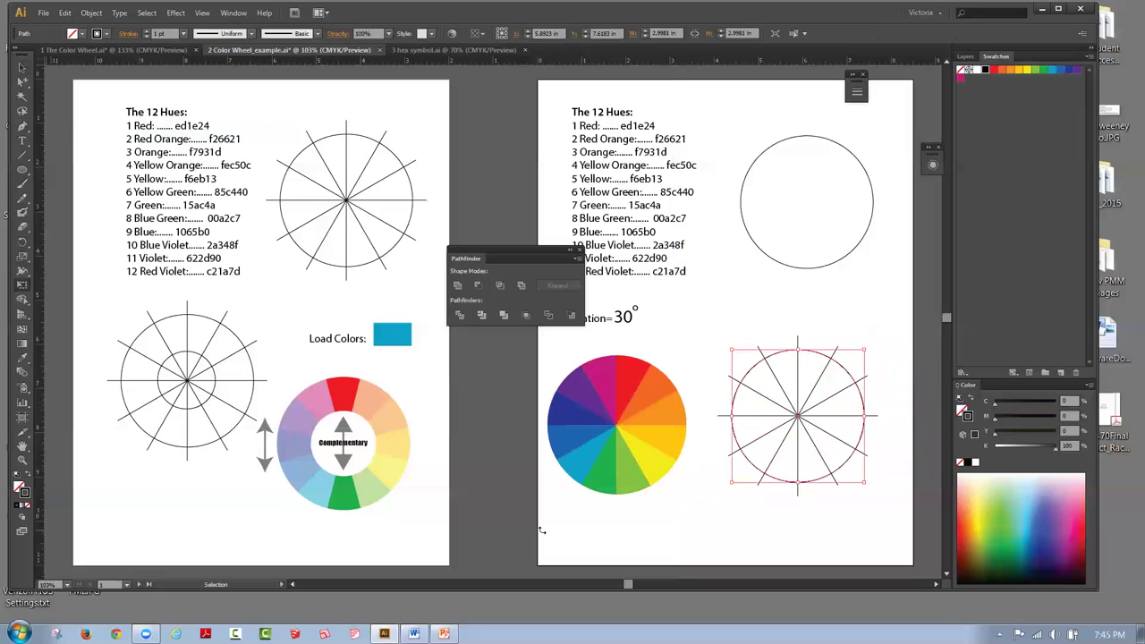
key(e)
drag(730, 349, 729, 347)
drag(730, 349, 768, 383)
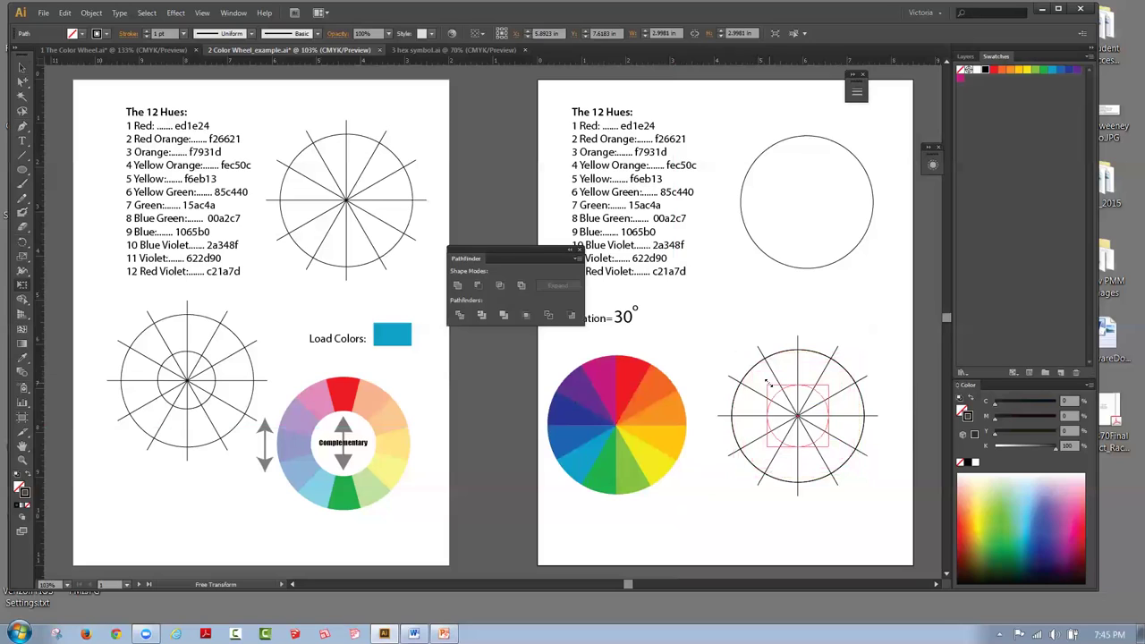
drag(766, 380, 767, 383)
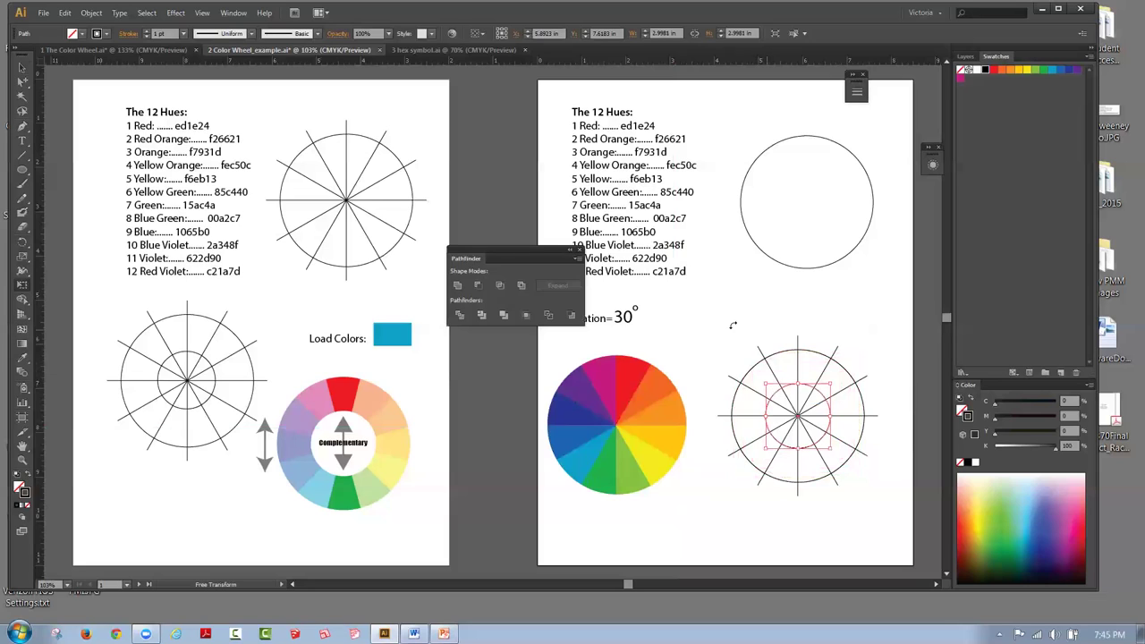
Step: Select all lines and both circles of the lined wheel on the second artboard and split them with Pathfinder Divide
click(23, 68)
click(735, 281)
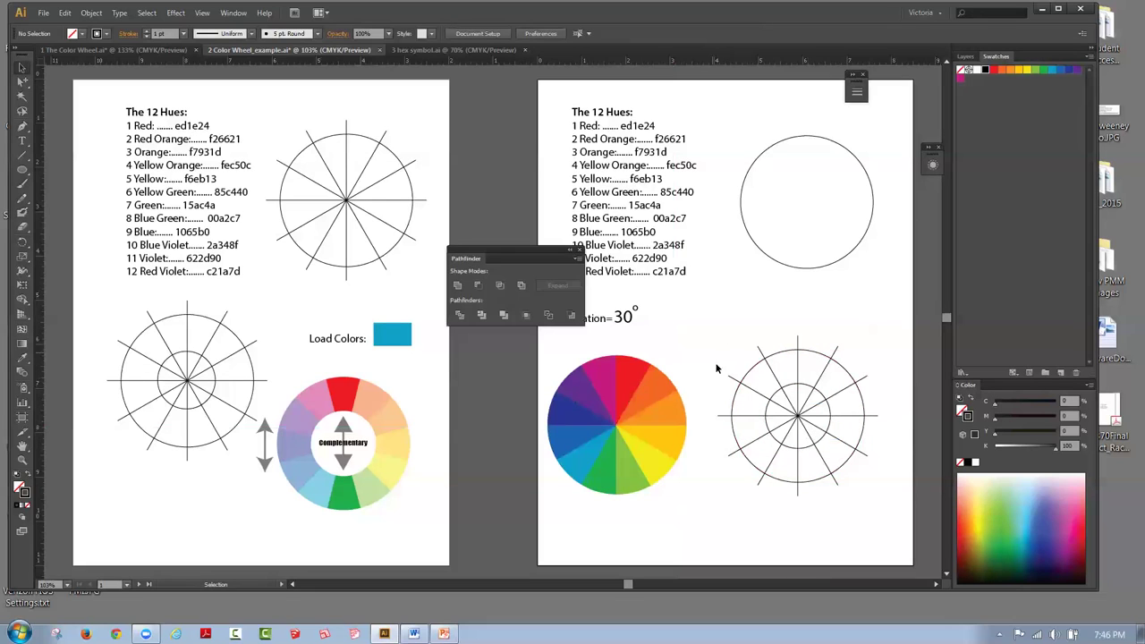
drag(712, 328, 868, 487)
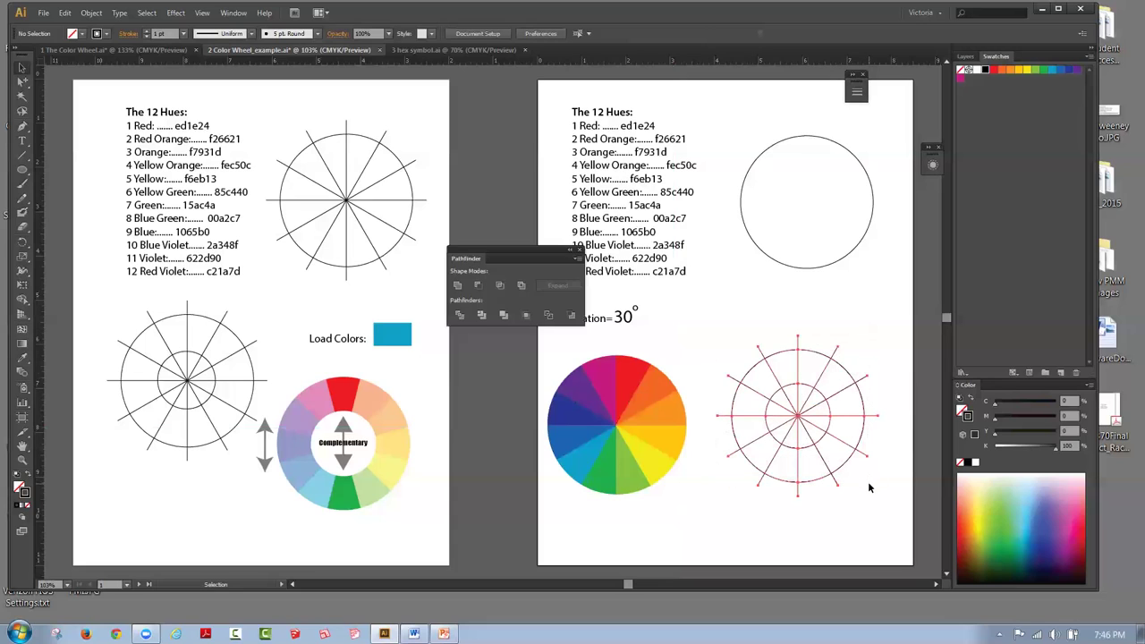
click(460, 317)
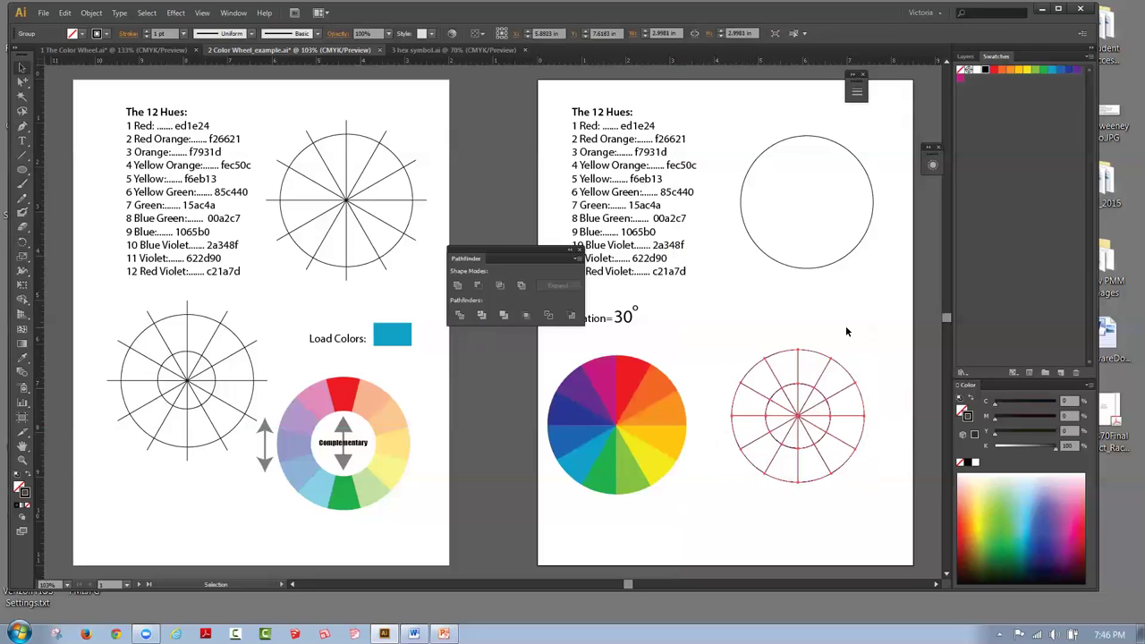
Step: Ungroup the divided wheel and delete all wedge pieces inside its inner circle, leaving a ring of twelve segments
click(91, 13)
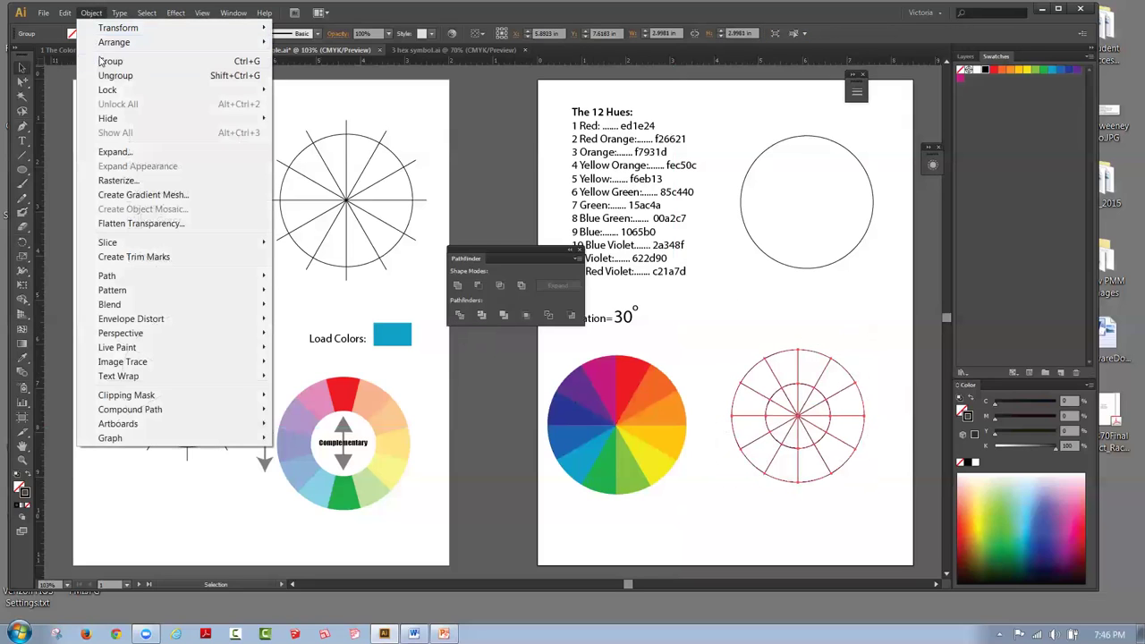
click(109, 77)
click(898, 390)
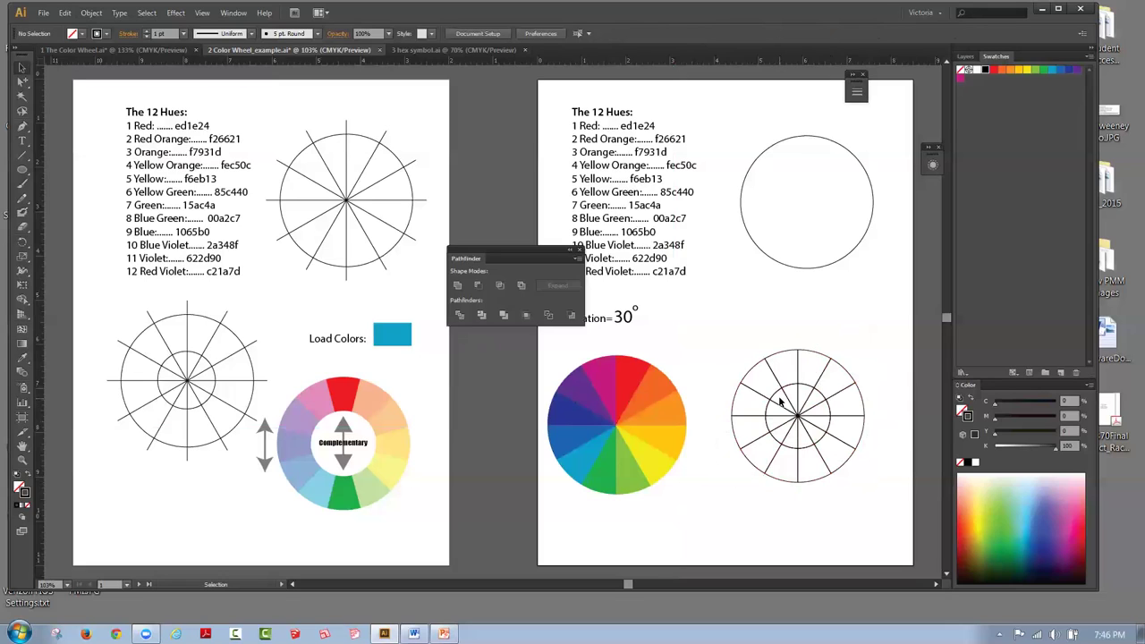
drag(779, 404, 815, 432)
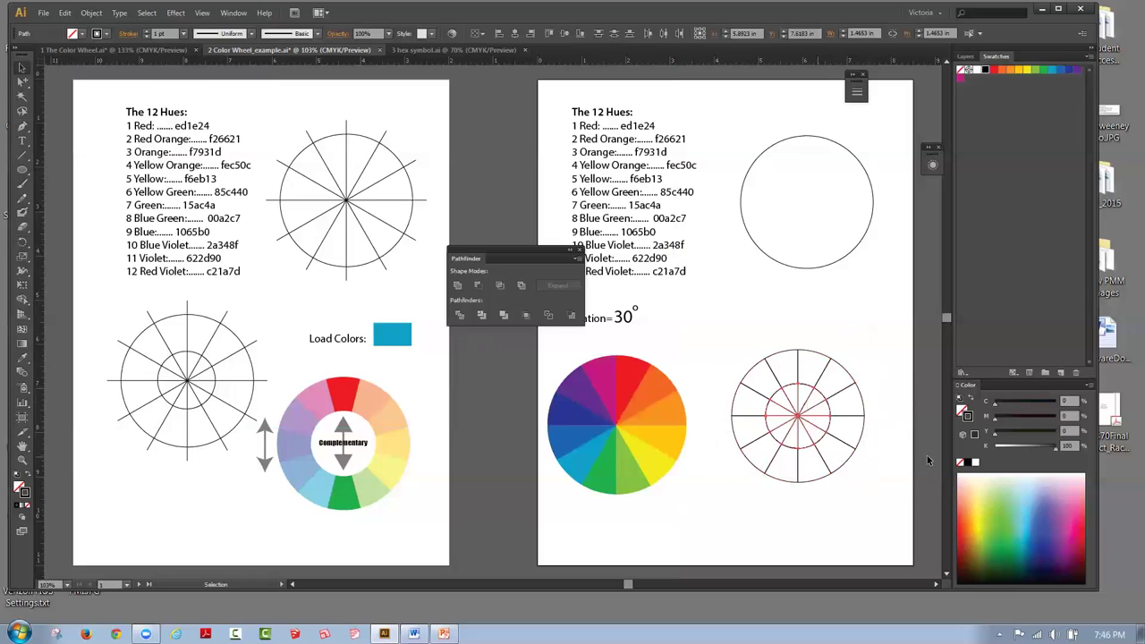
key(Delete)
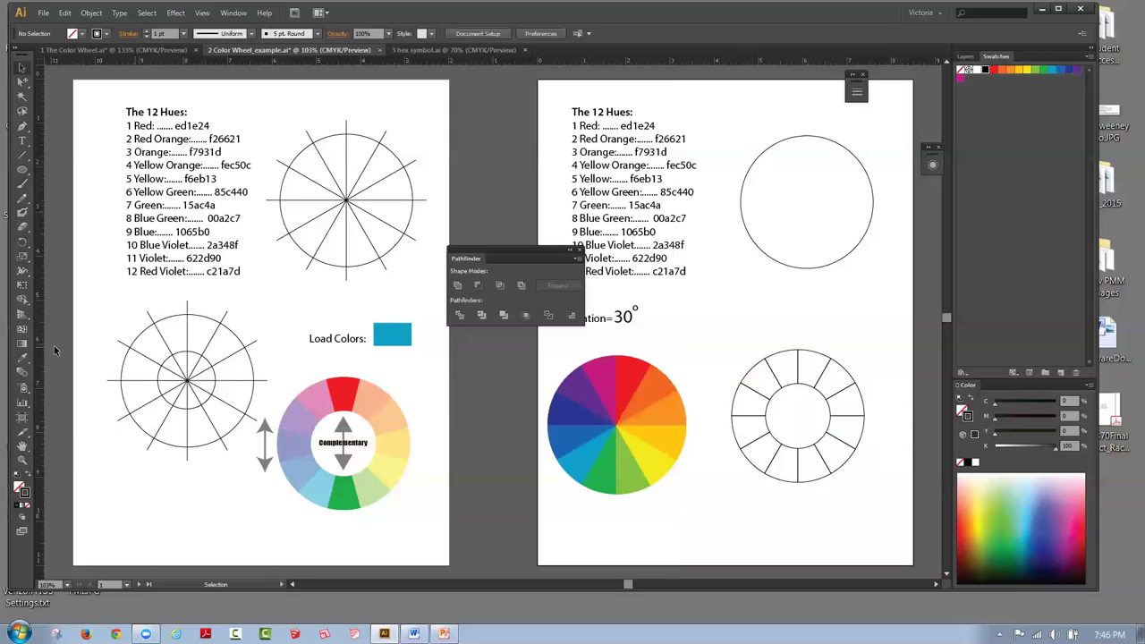
Step: Select the ring segment just clockwise of the top and apply the red swatch to it
click(824, 359)
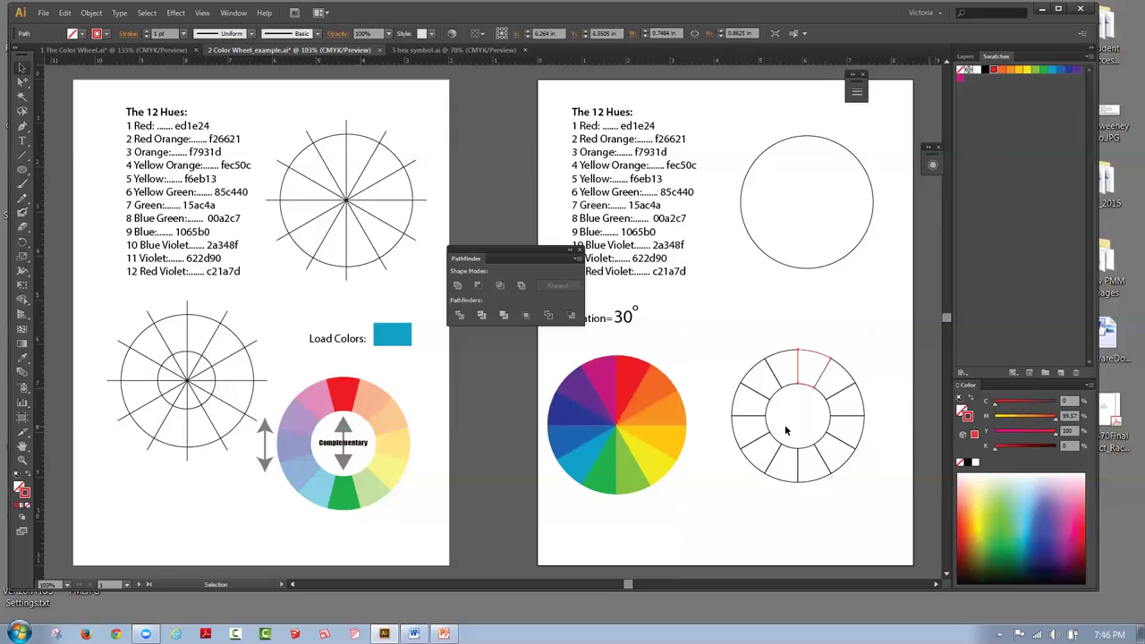
Step: Fill the blank ring wheel's first four segments clockwise from twelve o'clock with red, red orange, orange and yellow orange
click(27, 476)
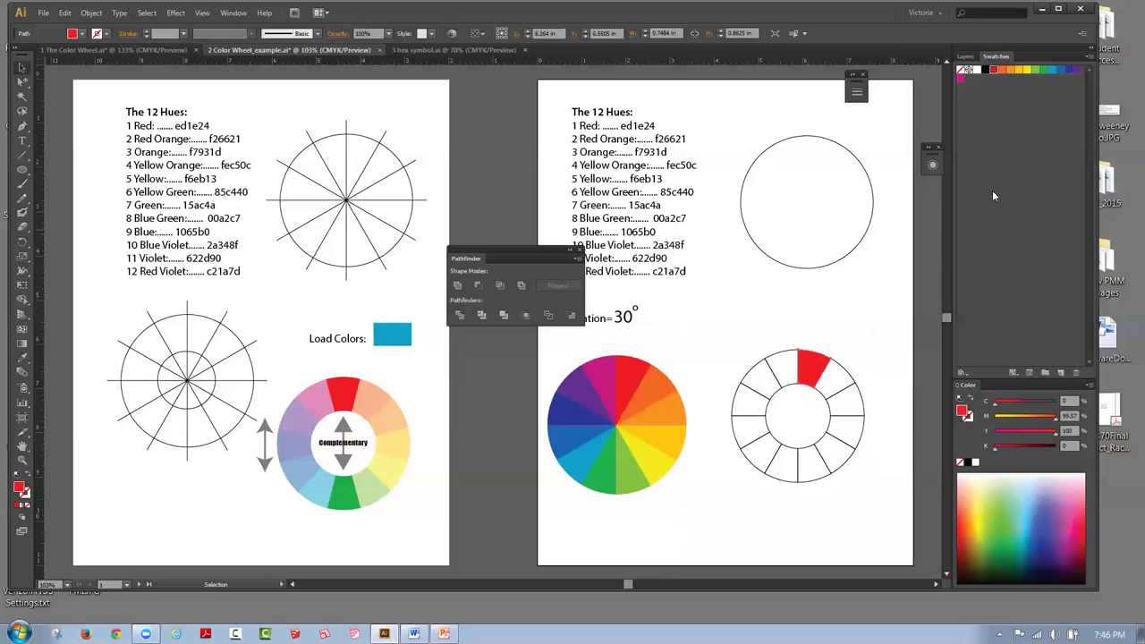
click(846, 381)
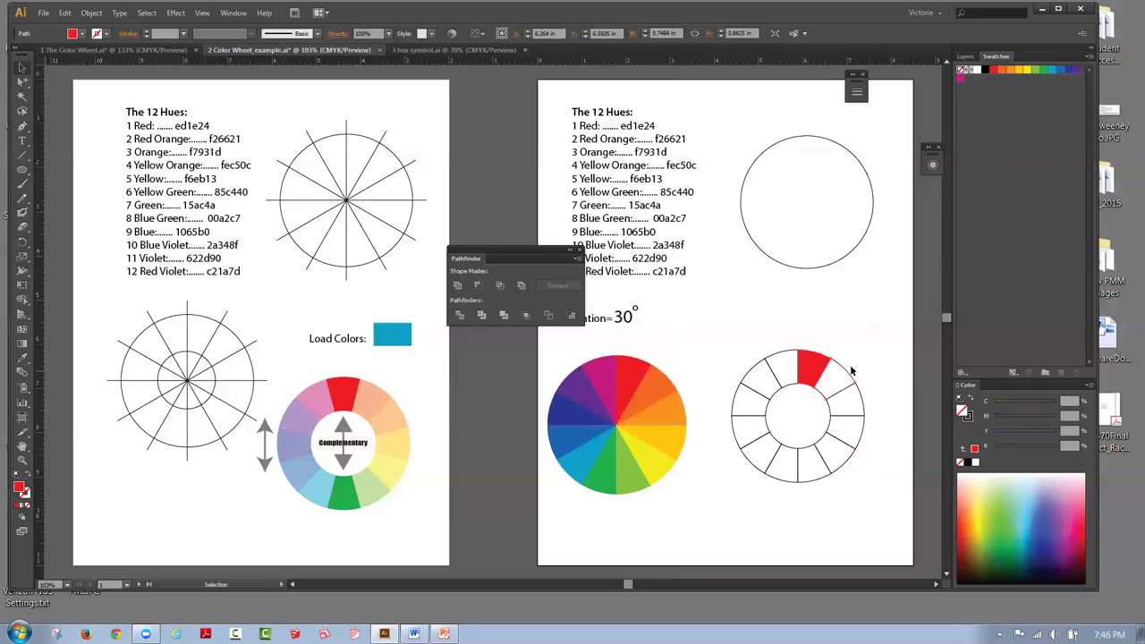
click(1001, 70)
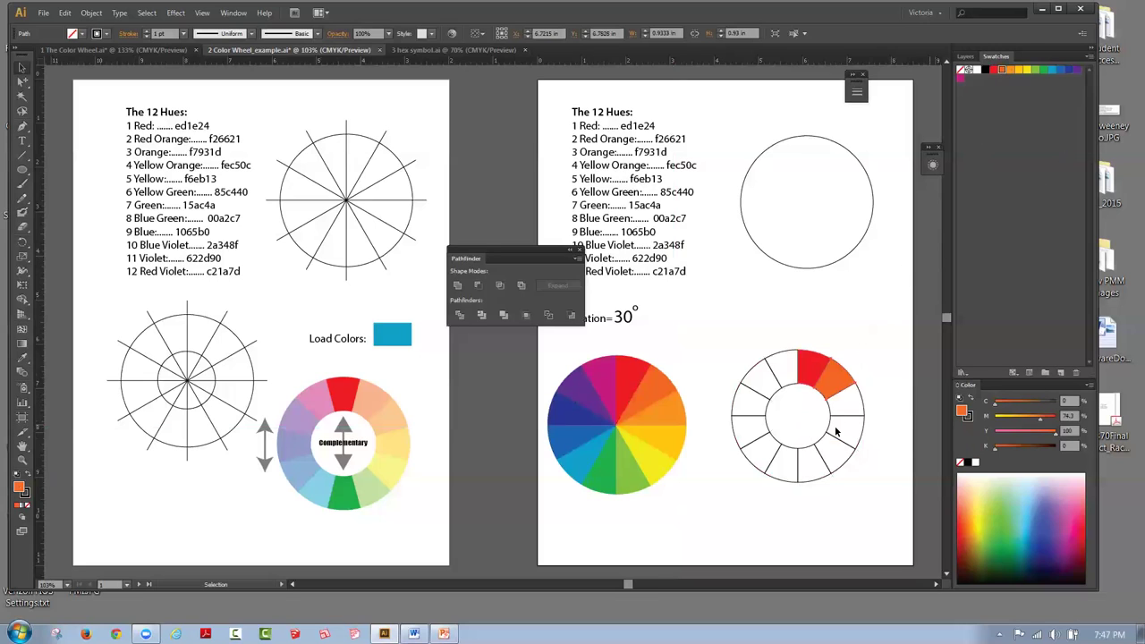
click(861, 394)
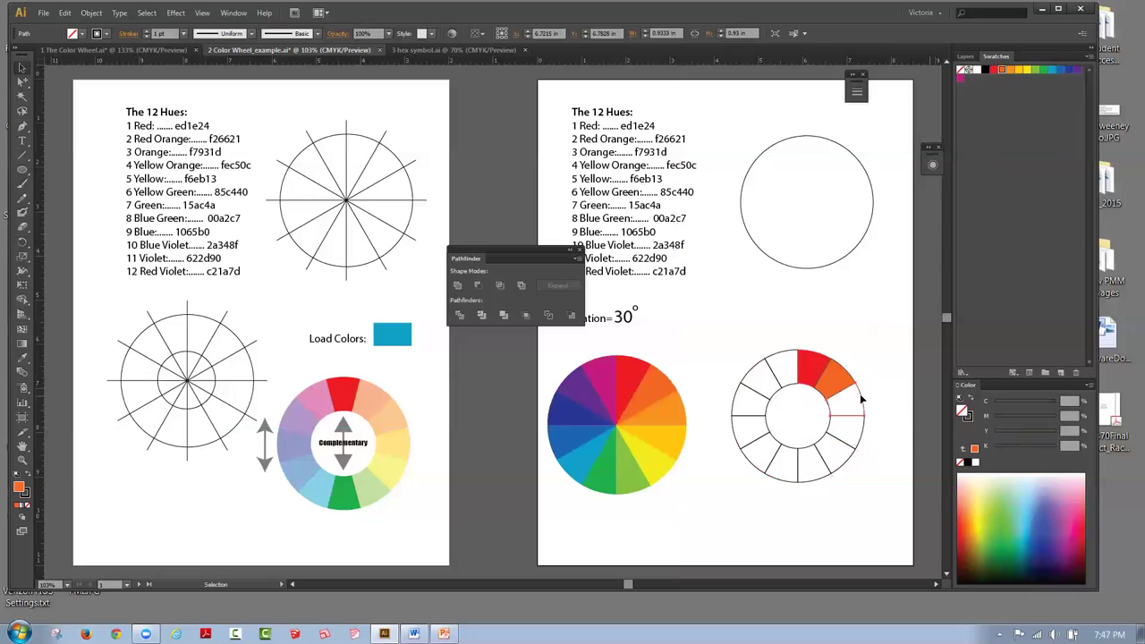
click(1009, 70)
click(860, 441)
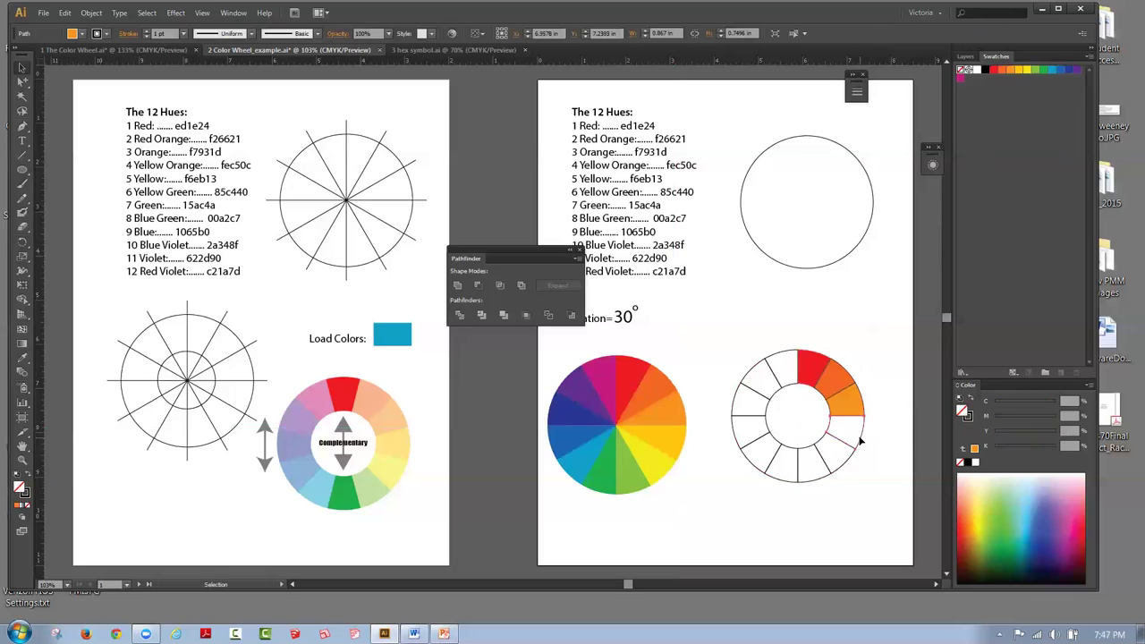
click(1019, 69)
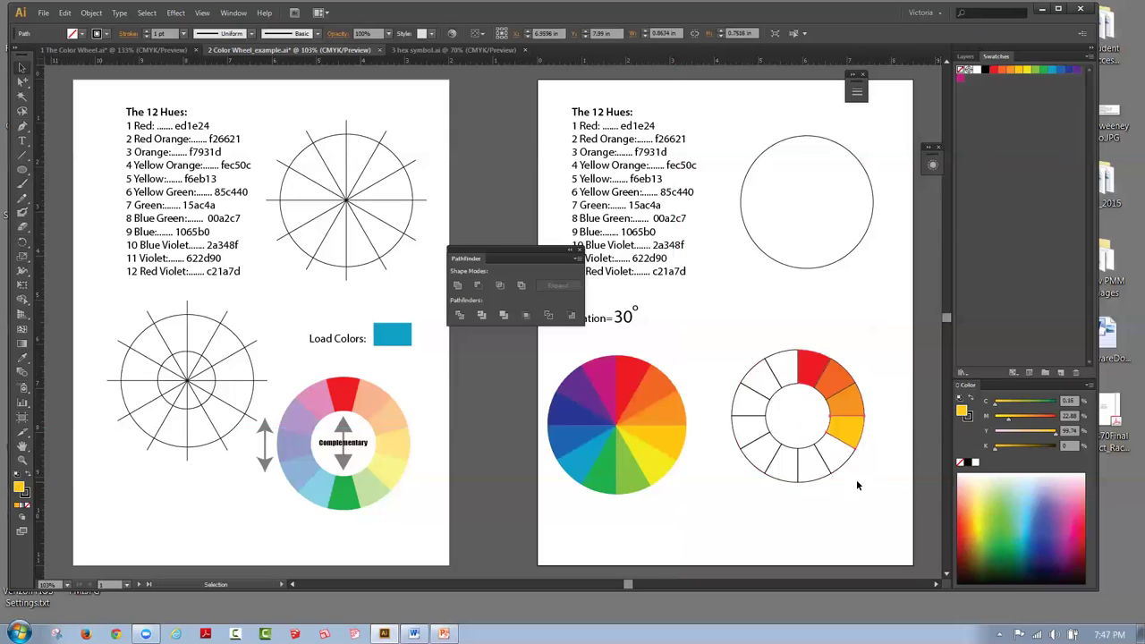
Step: Fill the ring wheel's next three empty segments clockwise with yellow, yellow green and green
click(834, 466)
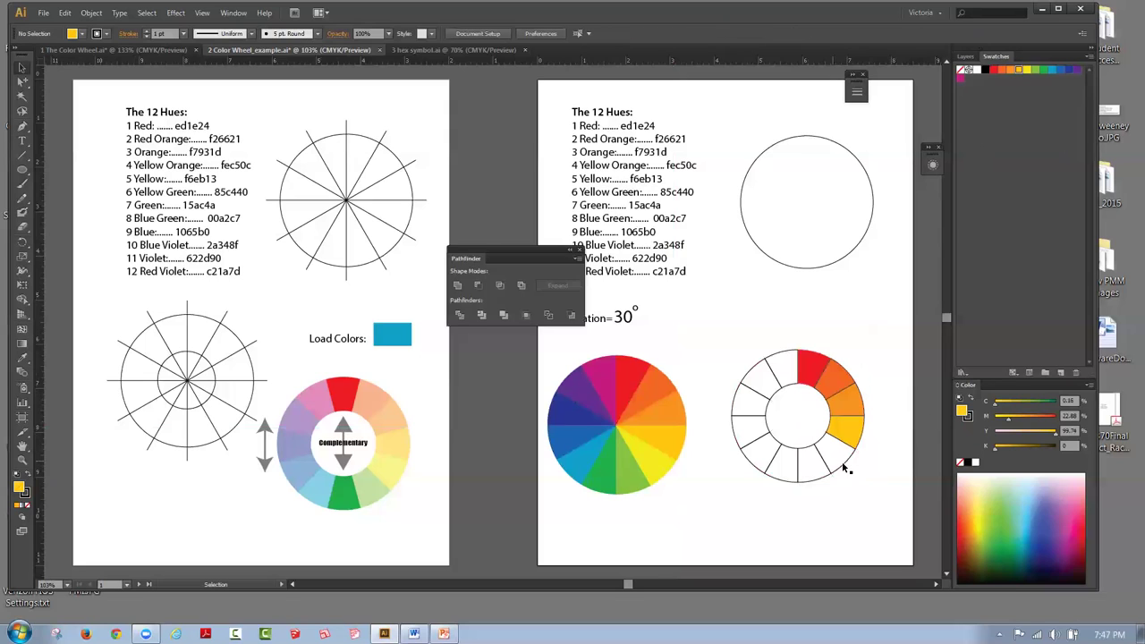
click(844, 467)
click(1027, 69)
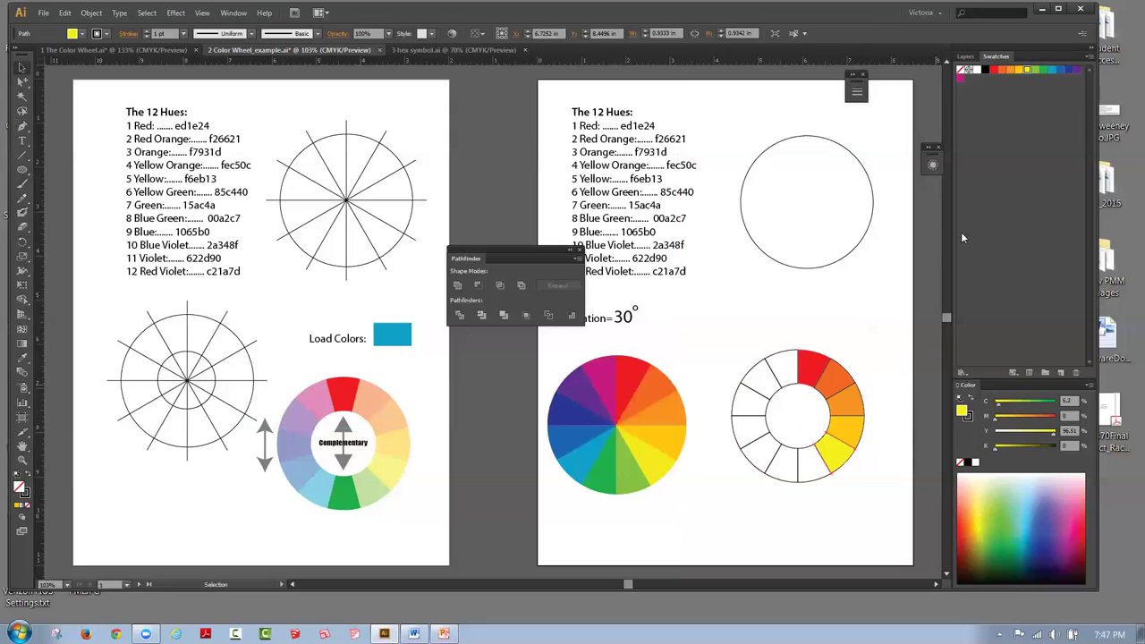
click(813, 478)
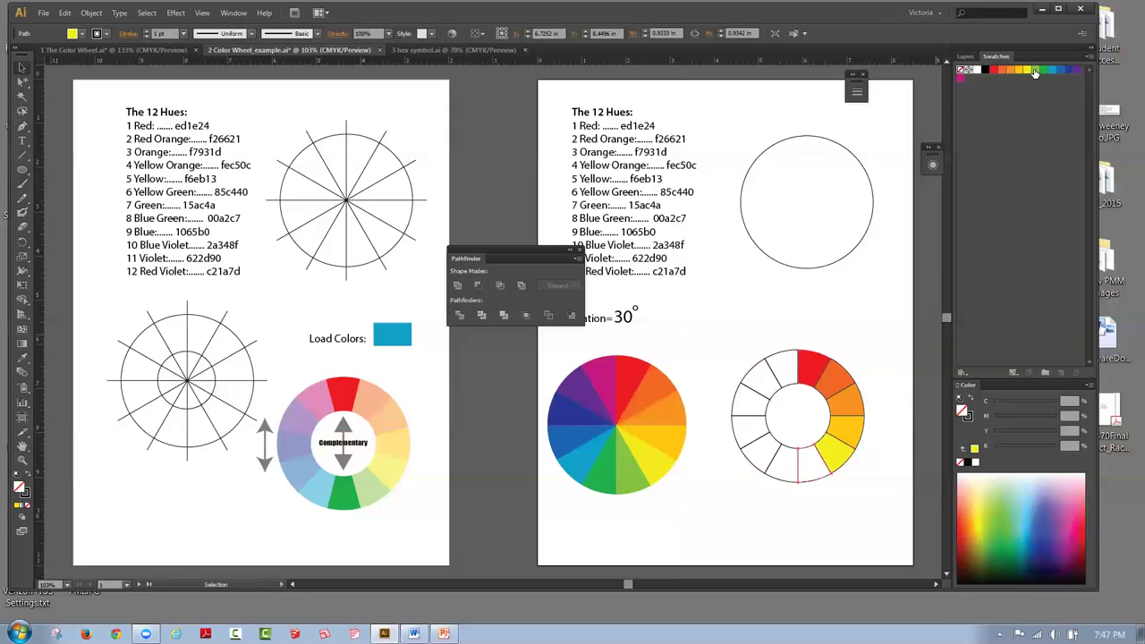
click(1034, 69)
click(772, 474)
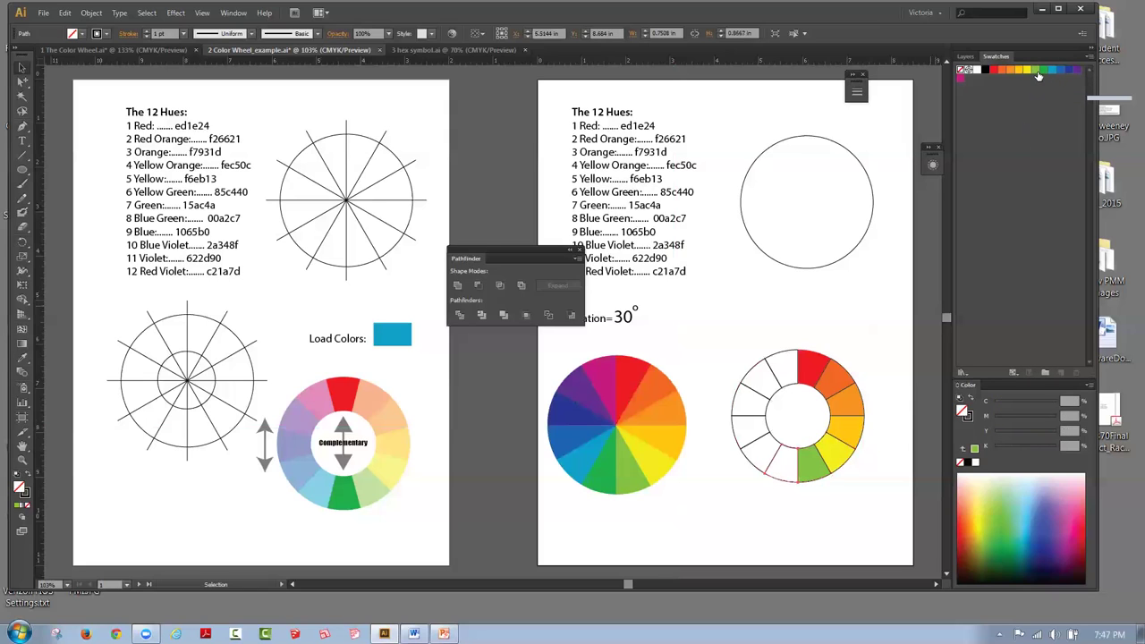
click(1043, 70)
Step: Fill the next three empty ring segments after green with blue green, blue and blue violet
click(750, 460)
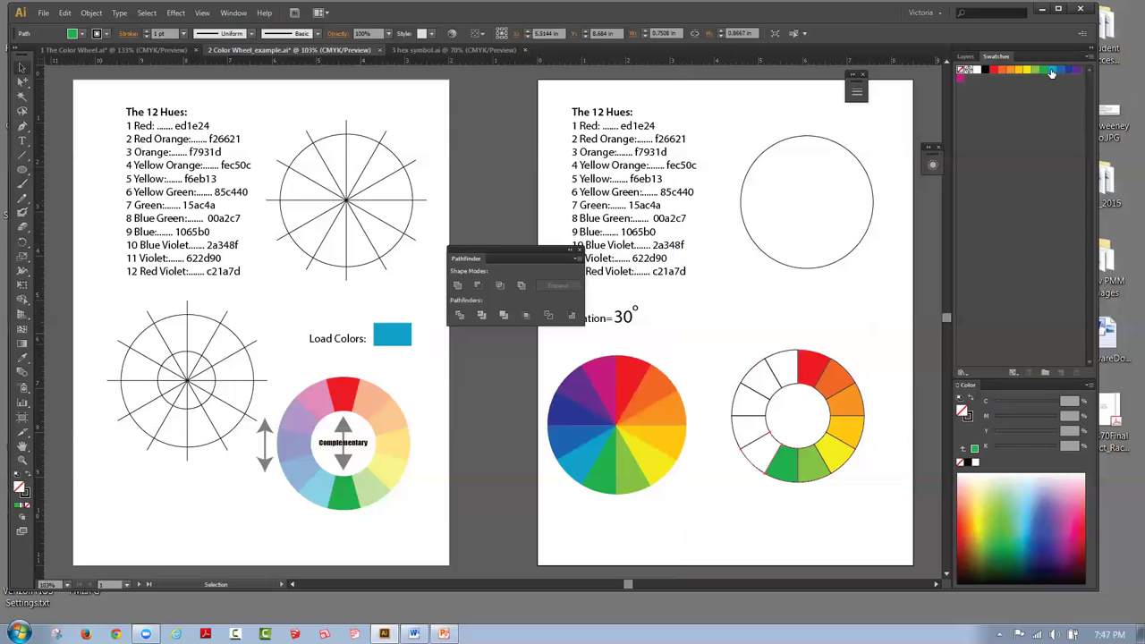
click(1051, 74)
click(739, 431)
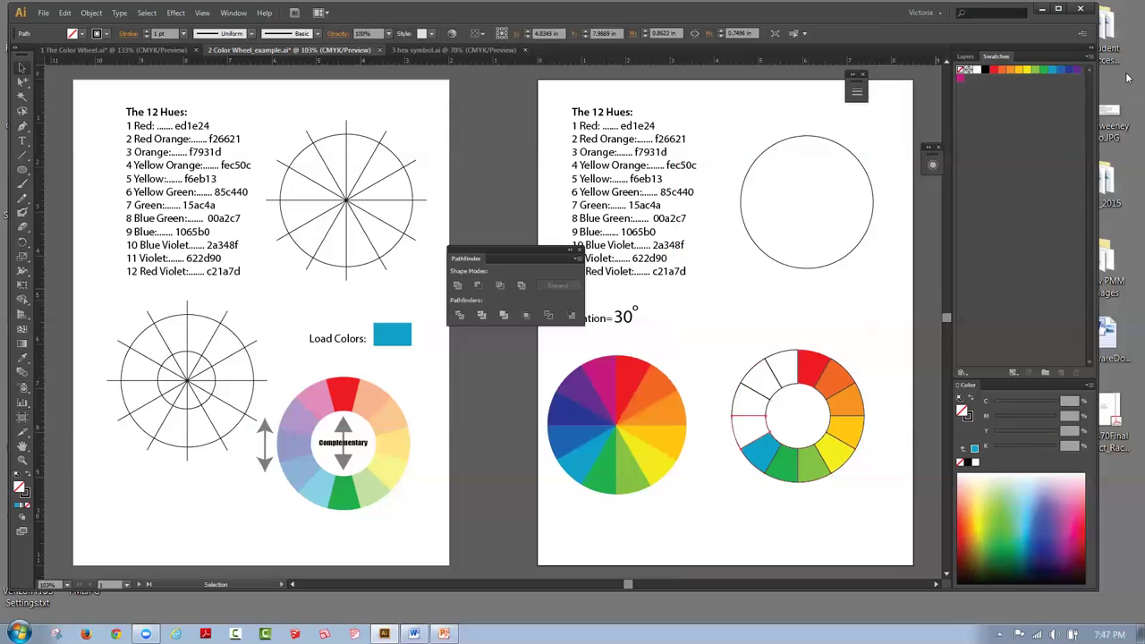
click(1060, 71)
click(737, 396)
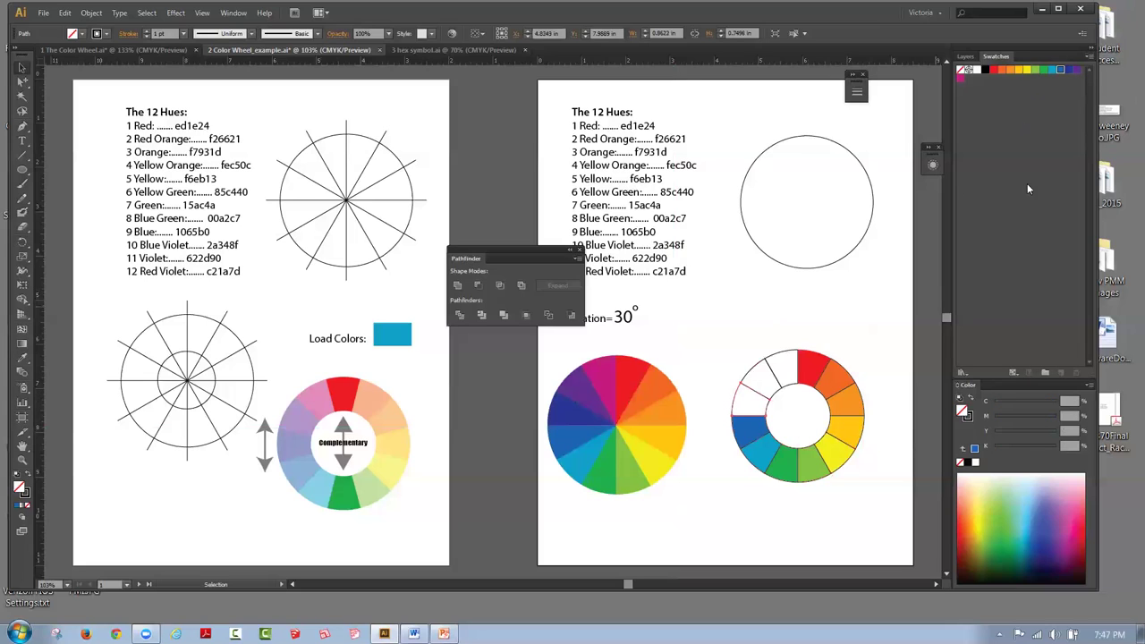
click(1070, 69)
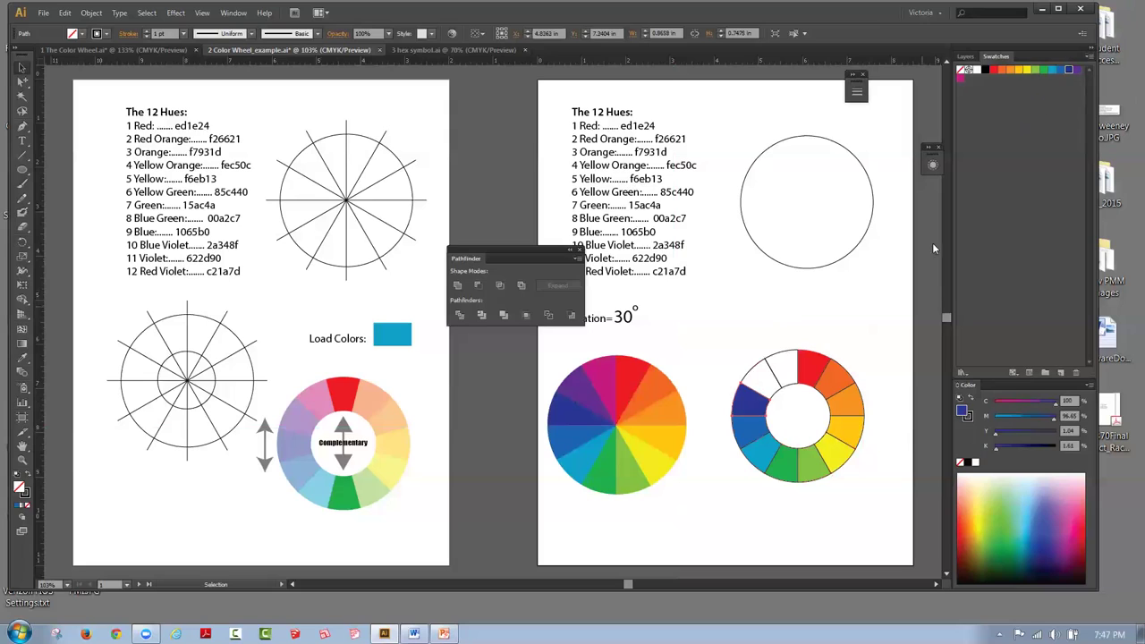
Step: Fill the last two empty ring segments with violet and red violet, completing the twelve-hue wheel, and deselect
click(753, 373)
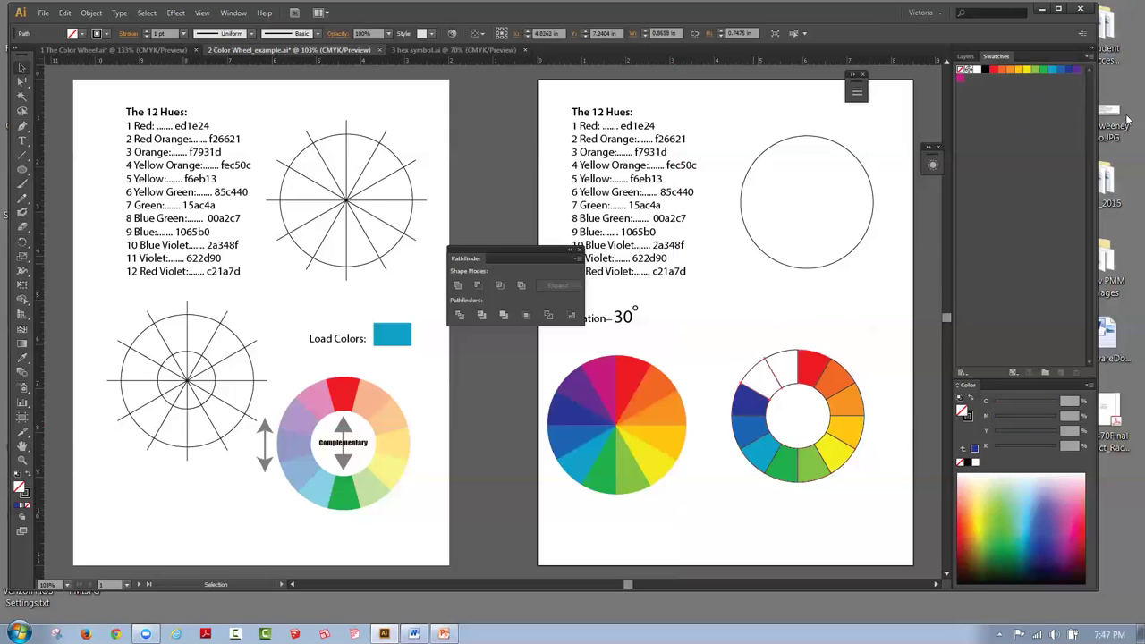
click(1078, 69)
drag(771, 333, 785, 358)
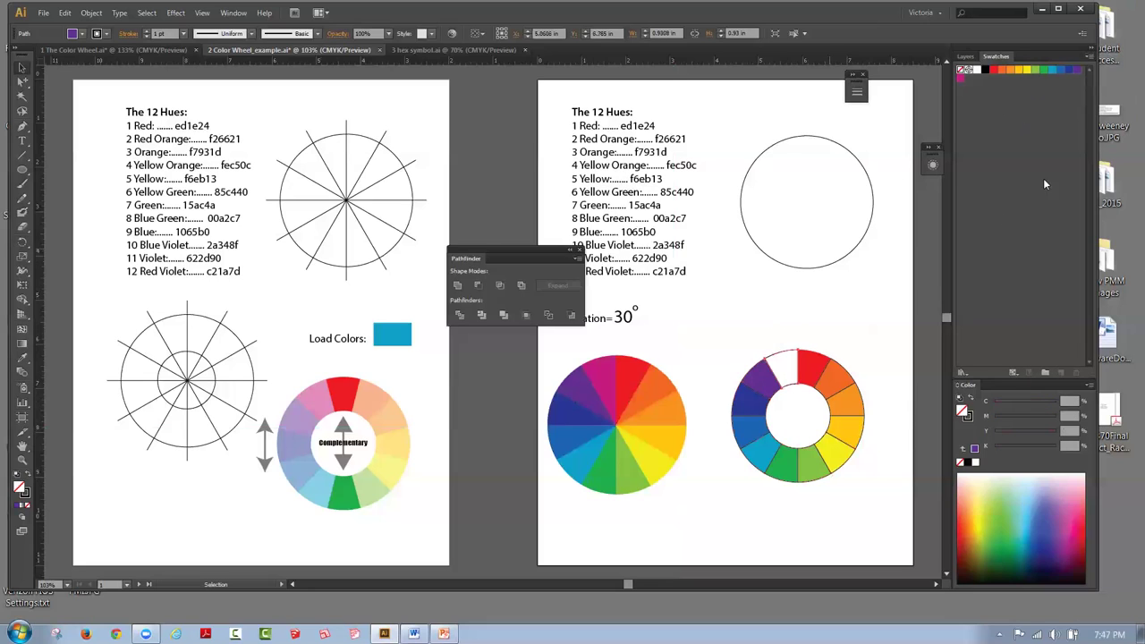
click(961, 79)
click(892, 284)
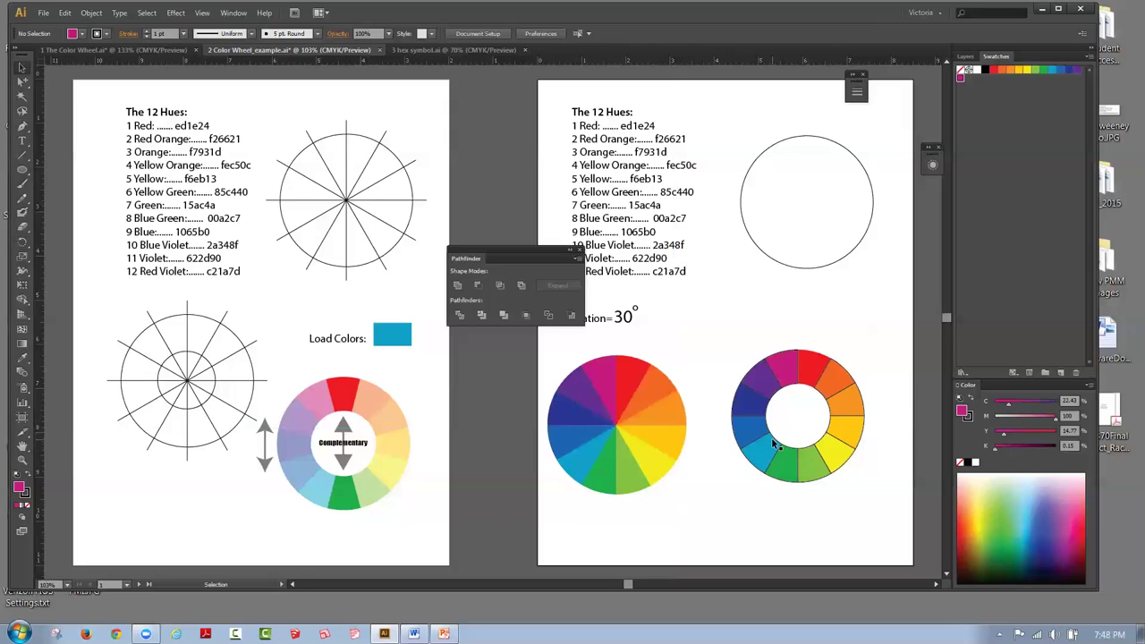
Step: Remove the stroke from all twelve segments of the ring color wheel
drag(721, 345, 880, 492)
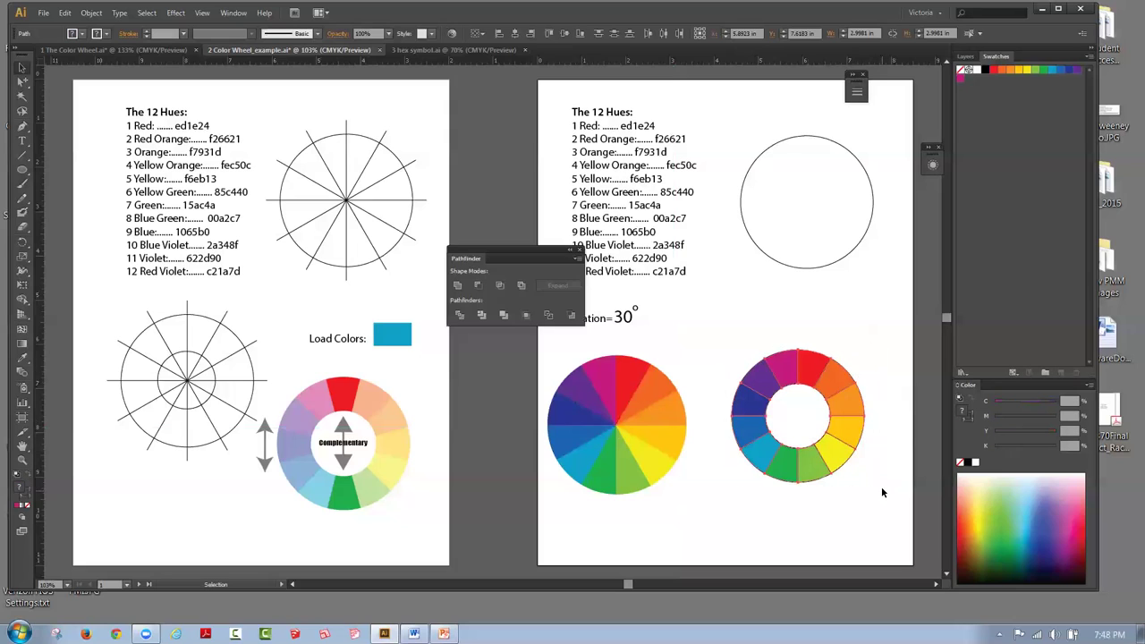
click(25, 498)
click(721, 338)
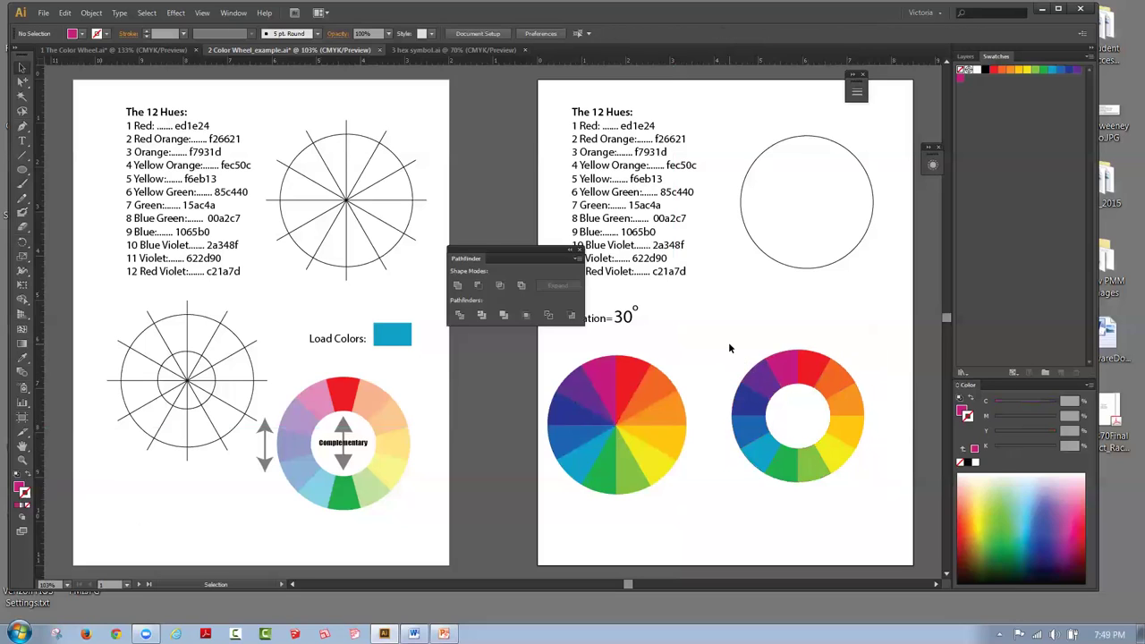
Step: Give all segments of the ring color wheel a grey stroke with hex value 6c6c6d, and deselect
drag(728, 342, 889, 481)
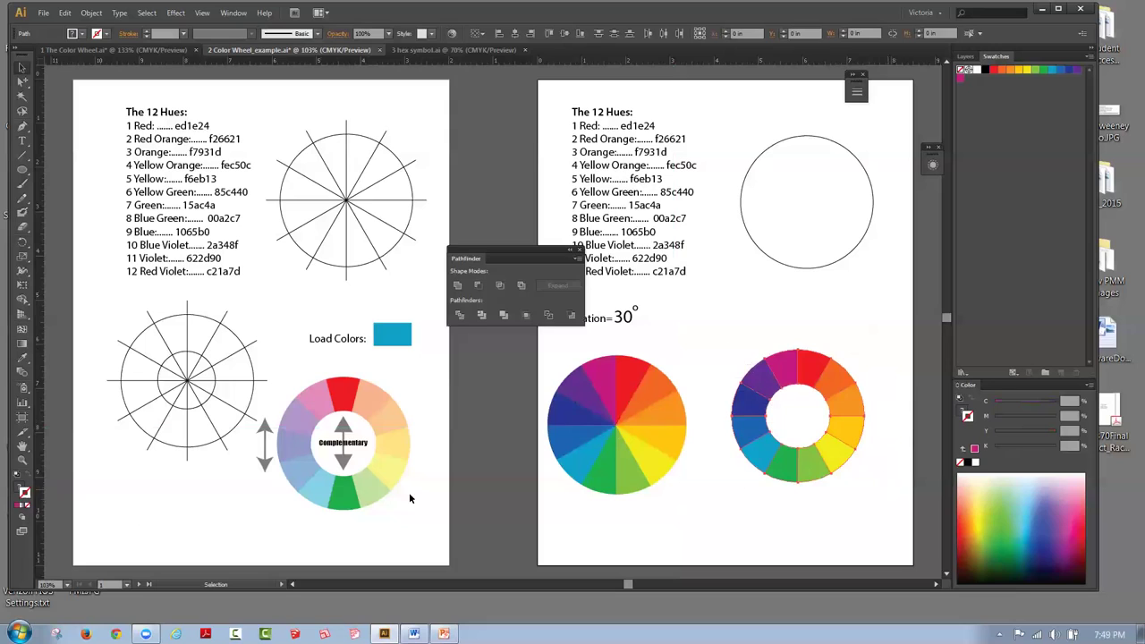
double_click(24, 494)
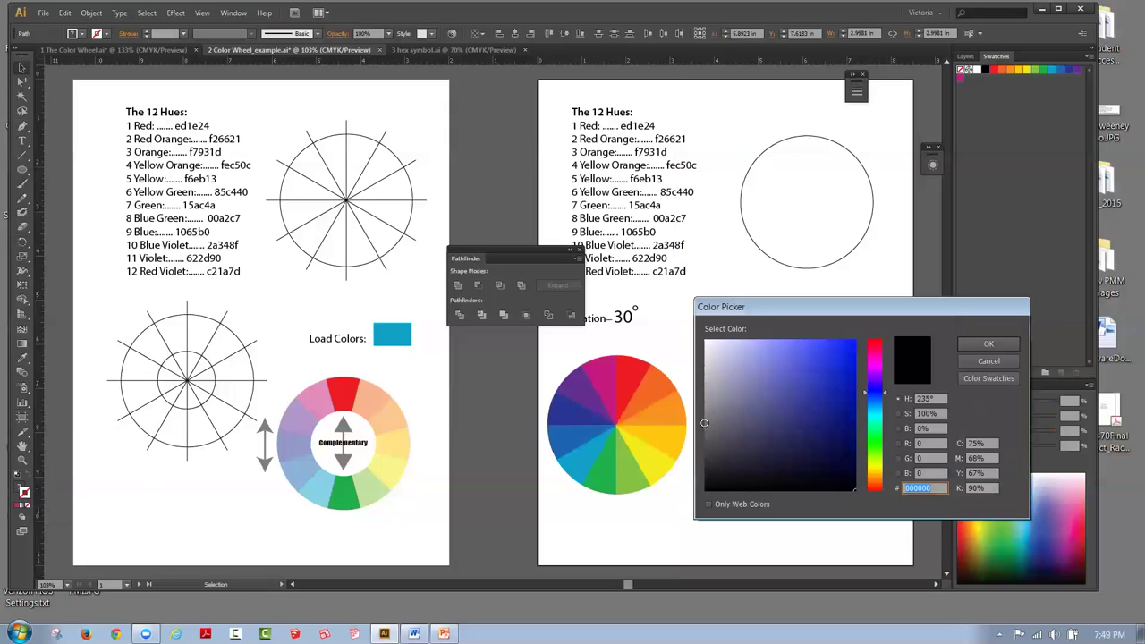
click(705, 426)
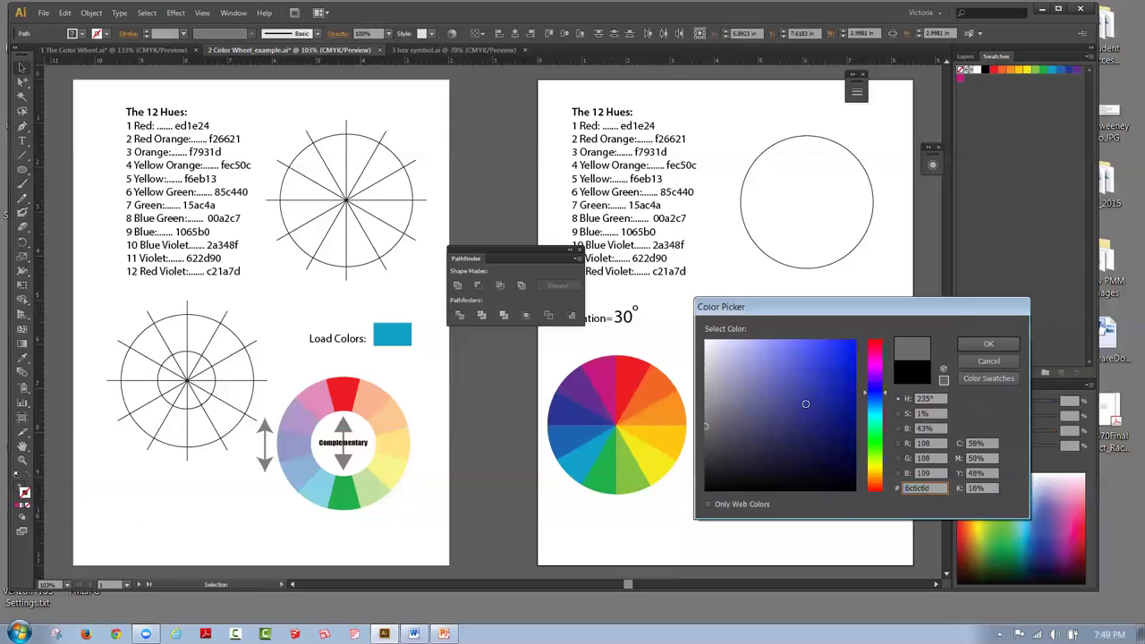
click(991, 345)
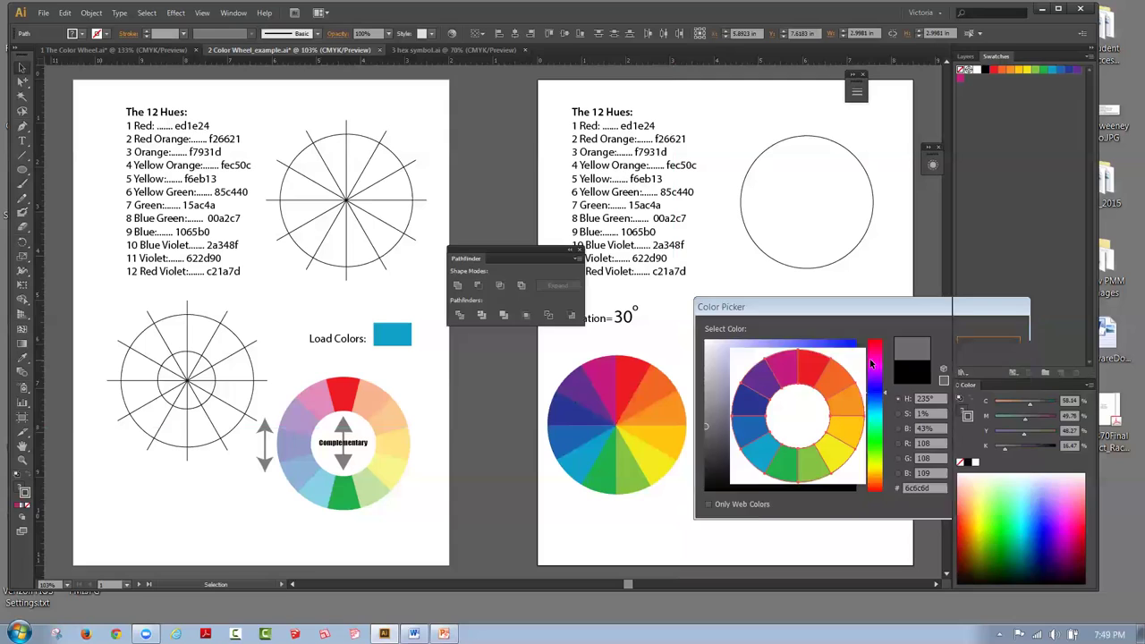
click(779, 322)
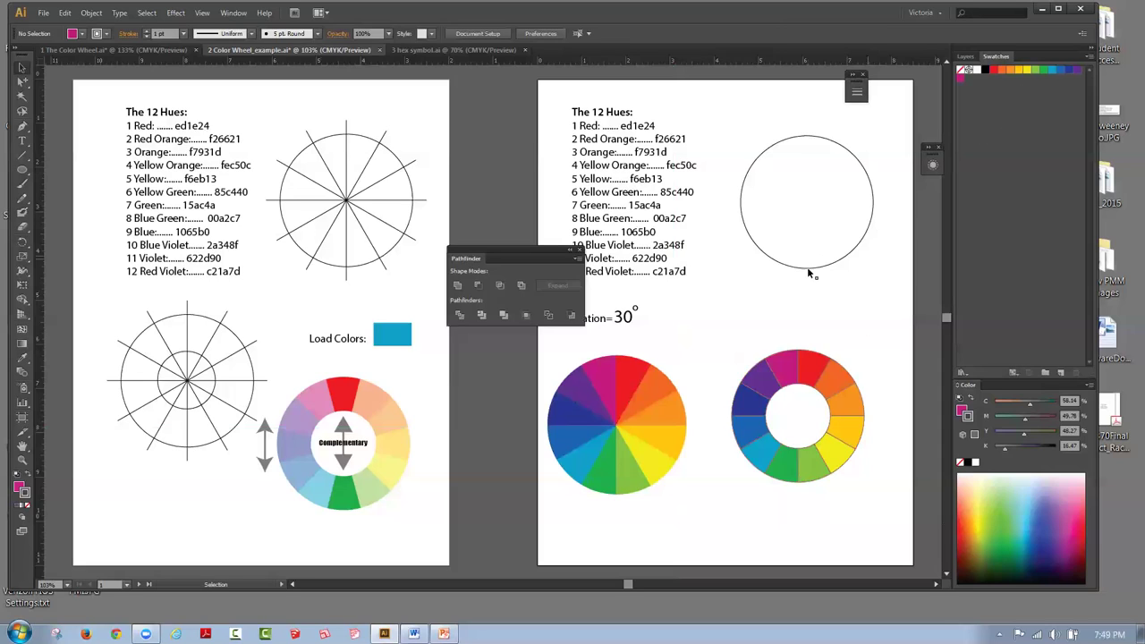
Step: Give all wedges of the solid color wheel a grey stroke with hex value 767677, and deselect
drag(544, 358, 680, 494)
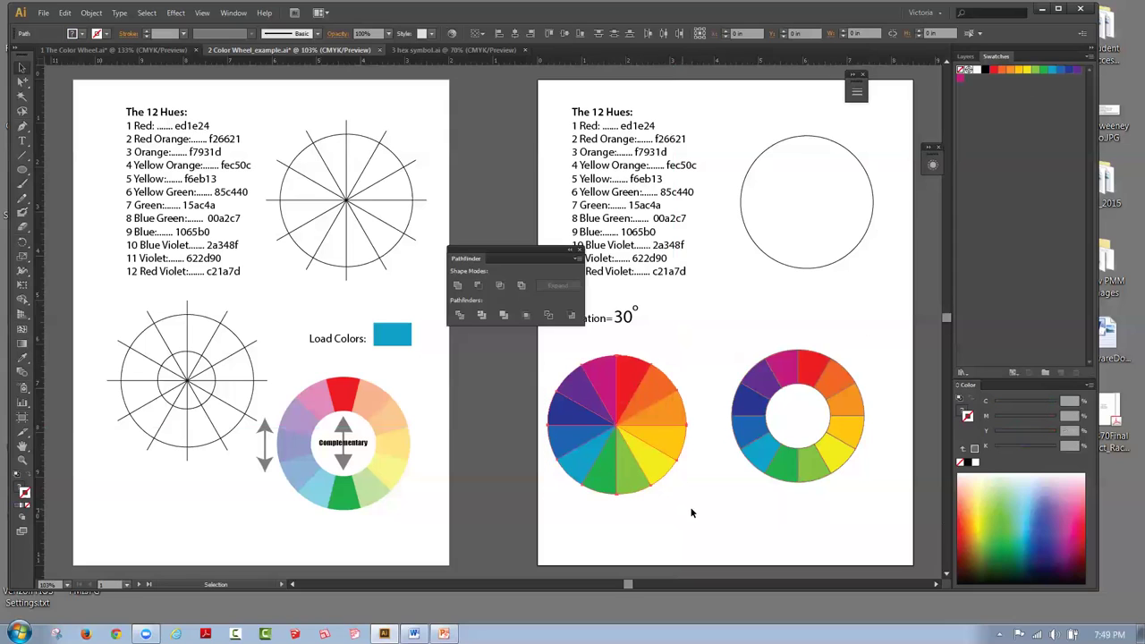
double_click(25, 494)
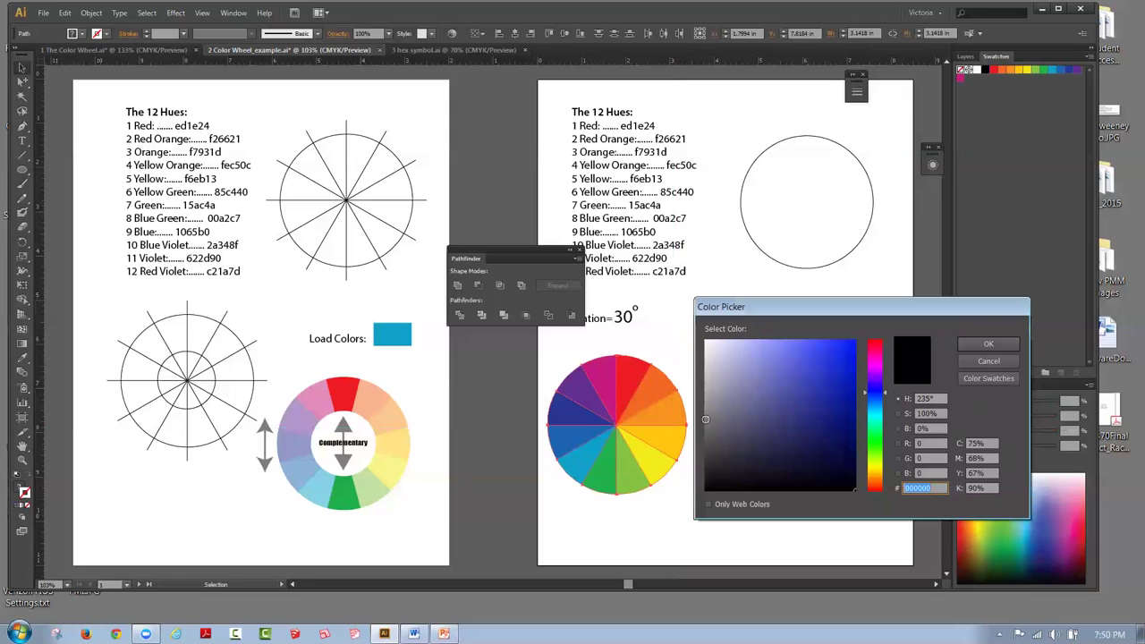
click(705, 419)
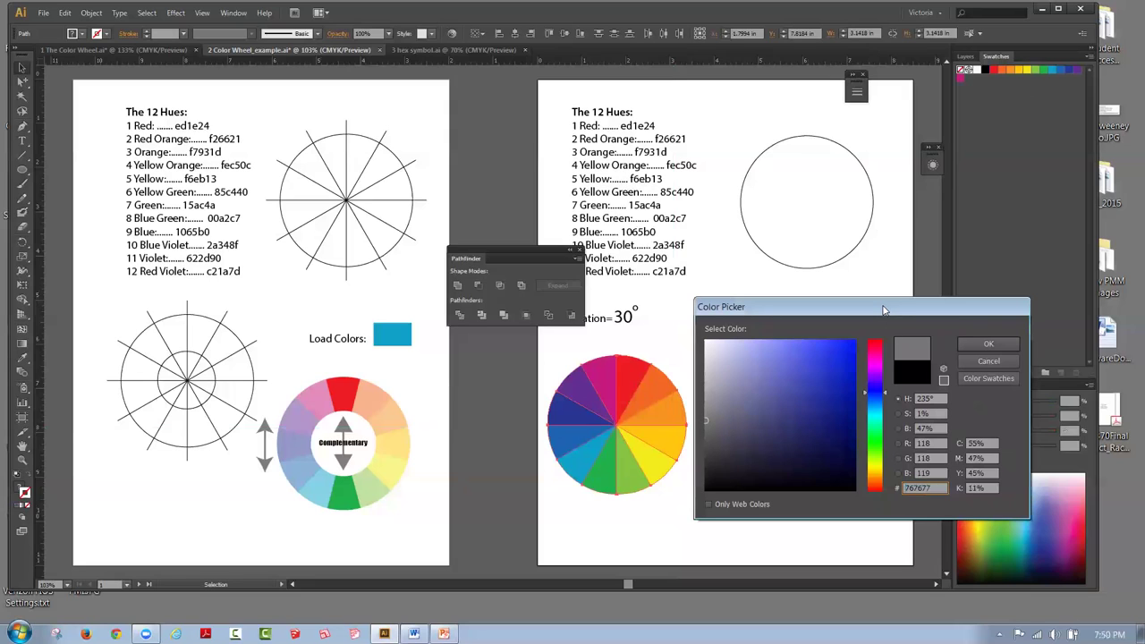
drag(979, 298, 852, 195)
click(861, 244)
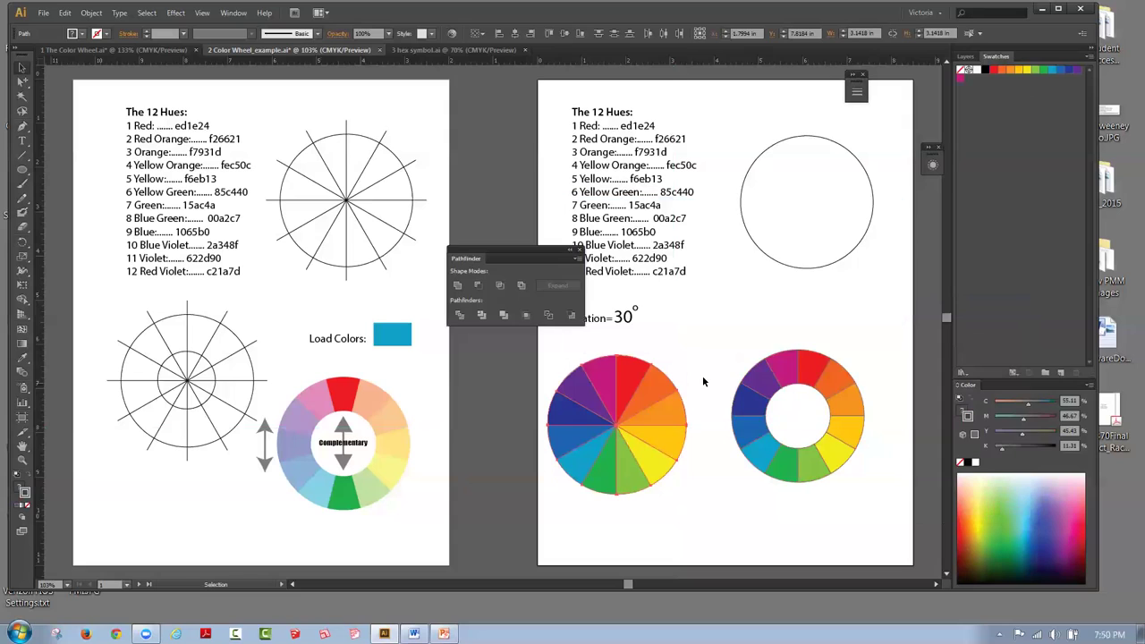
click(700, 377)
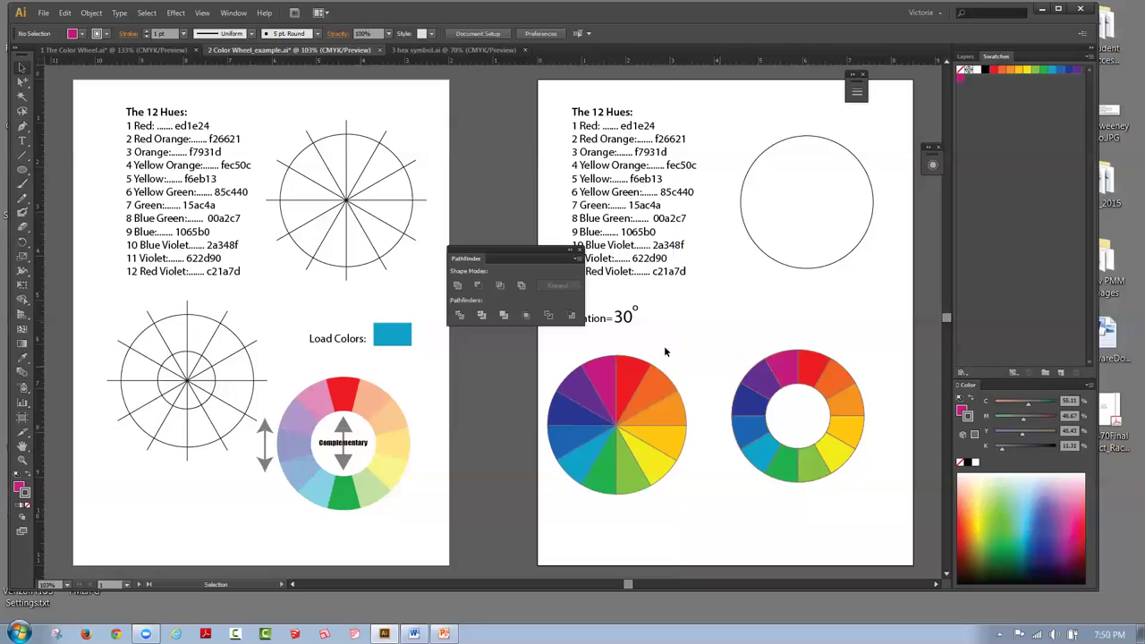
Step: Set the stroke of all wedges in the solid color wheel to near-white fcfcfc, and deselect
drag(546, 359, 688, 491)
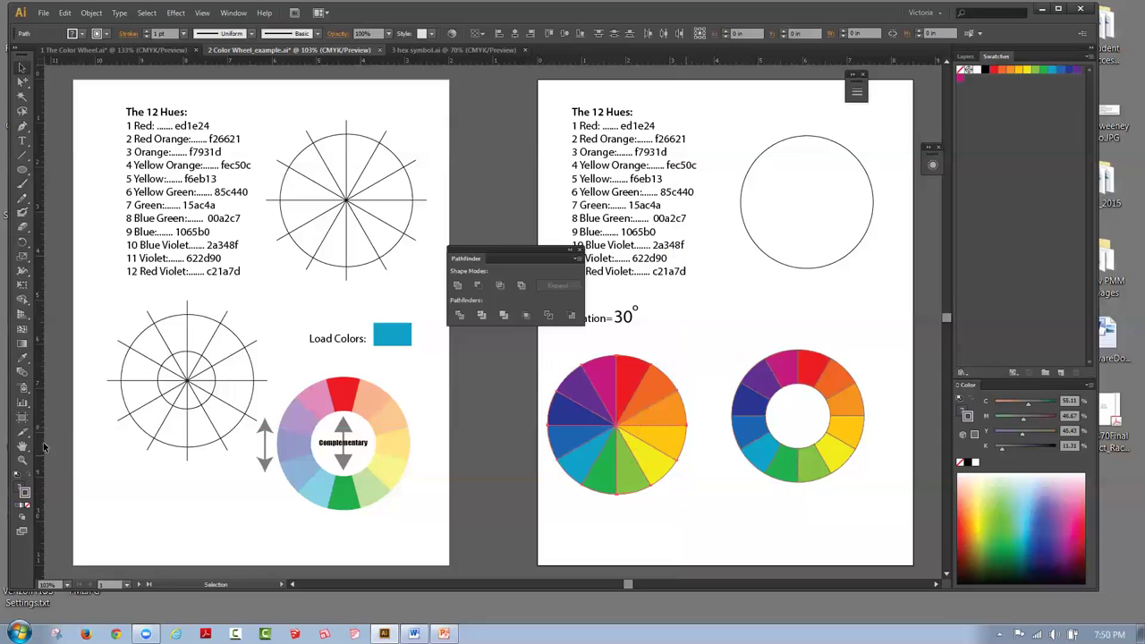
double_click(26, 499)
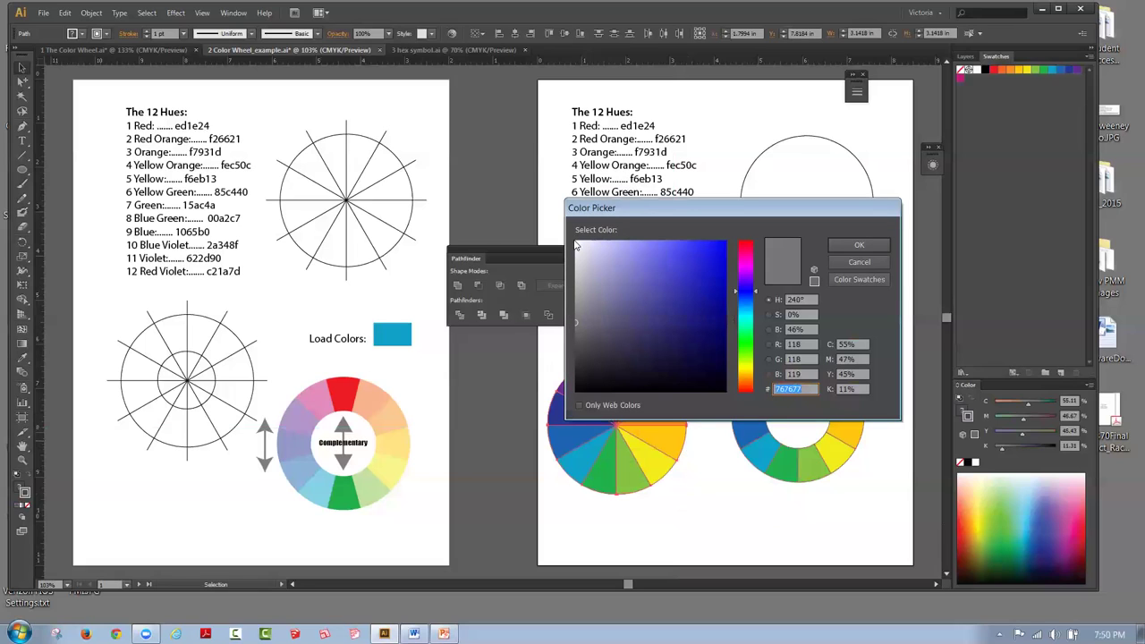
click(576, 241)
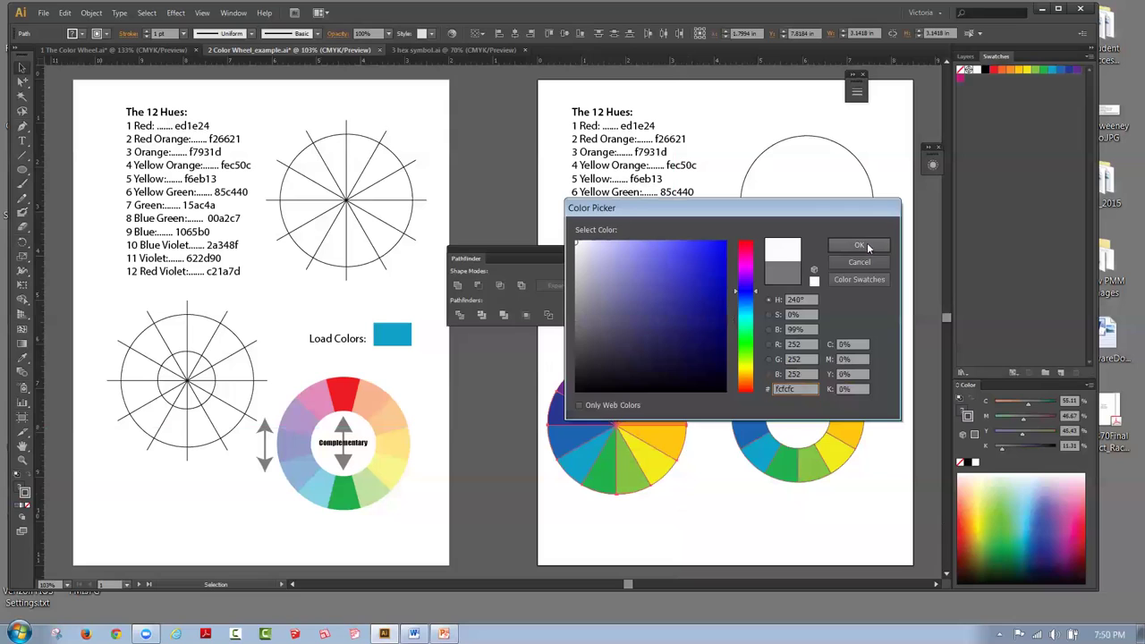
click(861, 245)
click(724, 339)
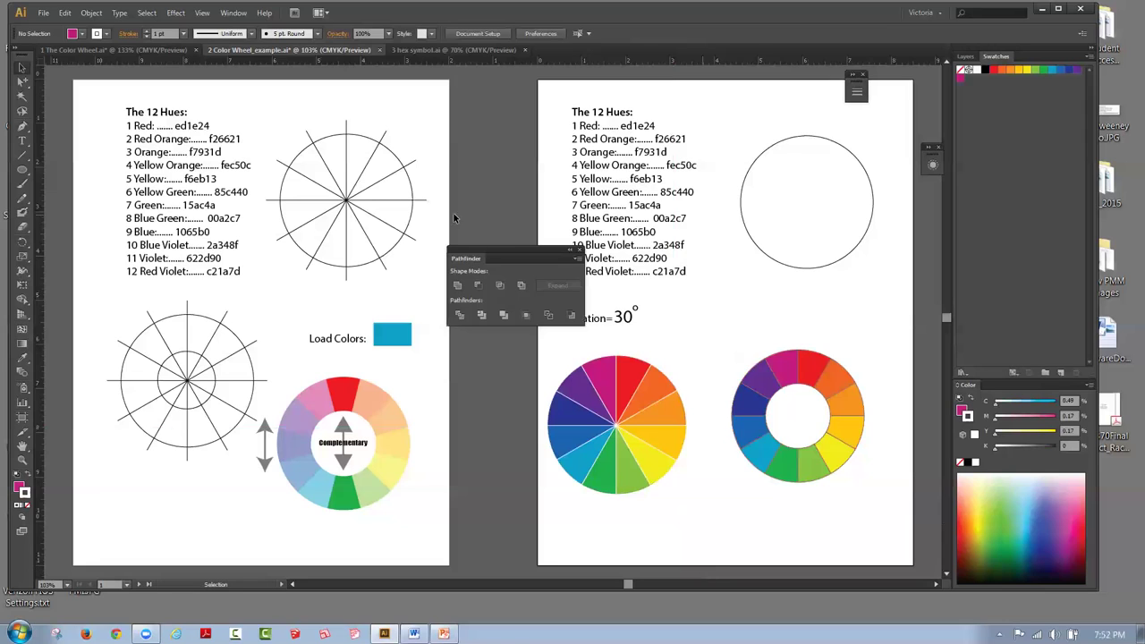
Step: Switch to the hex symbol document and move the floating Pathfinder window clear of the artboards
click(408, 49)
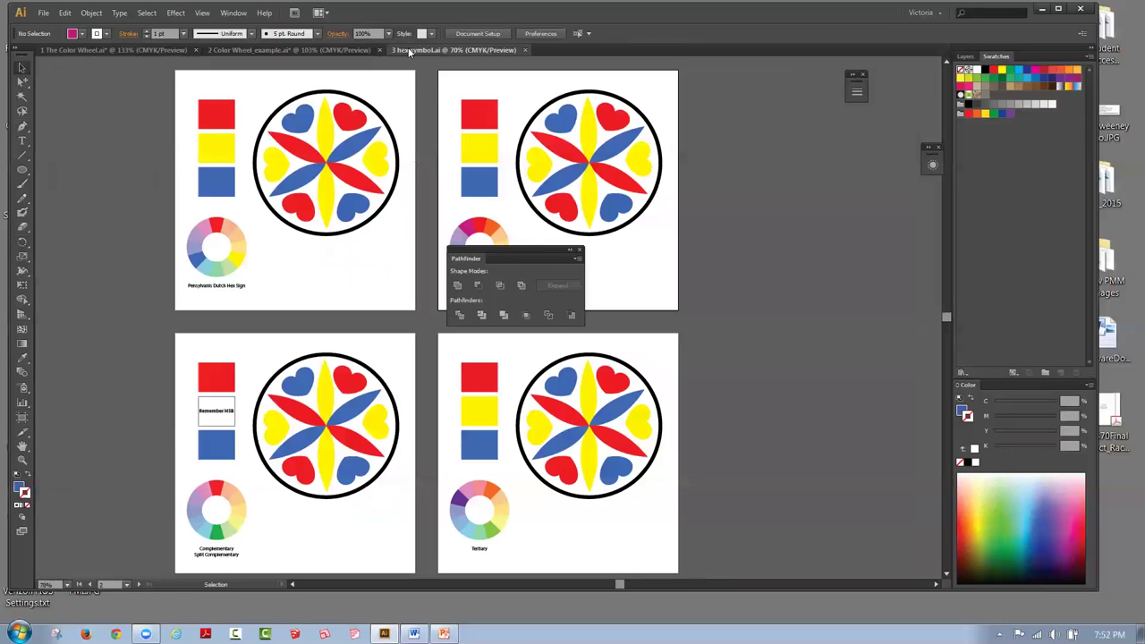
drag(498, 250, 834, 129)
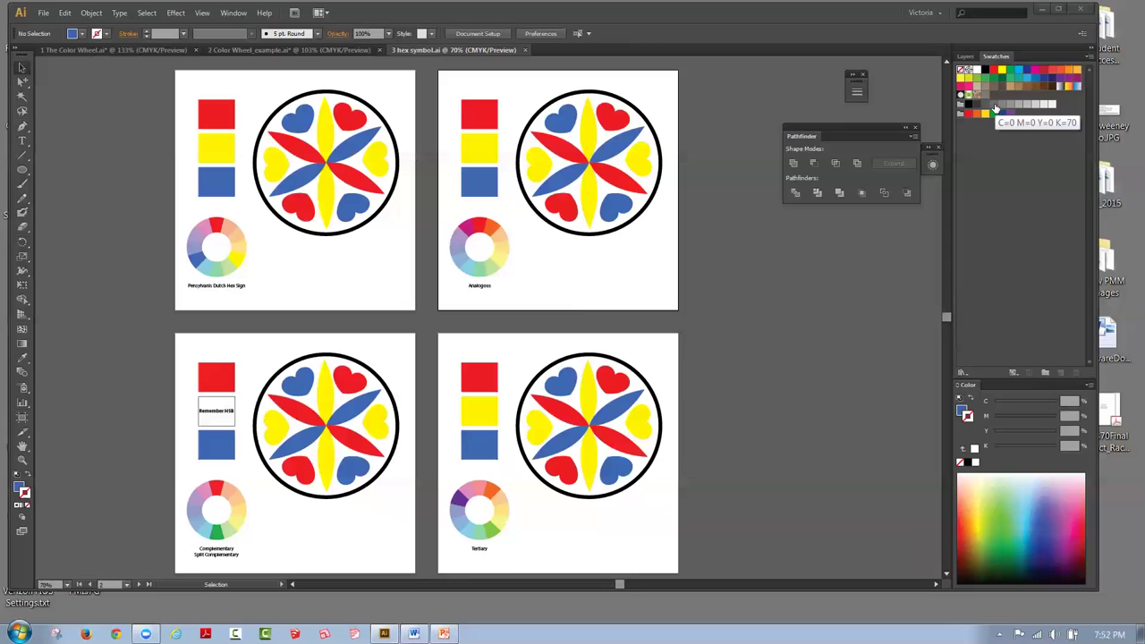
Step: Select all unused swatches in the hex symbol document and delete them, confirming the deletion
click(1089, 56)
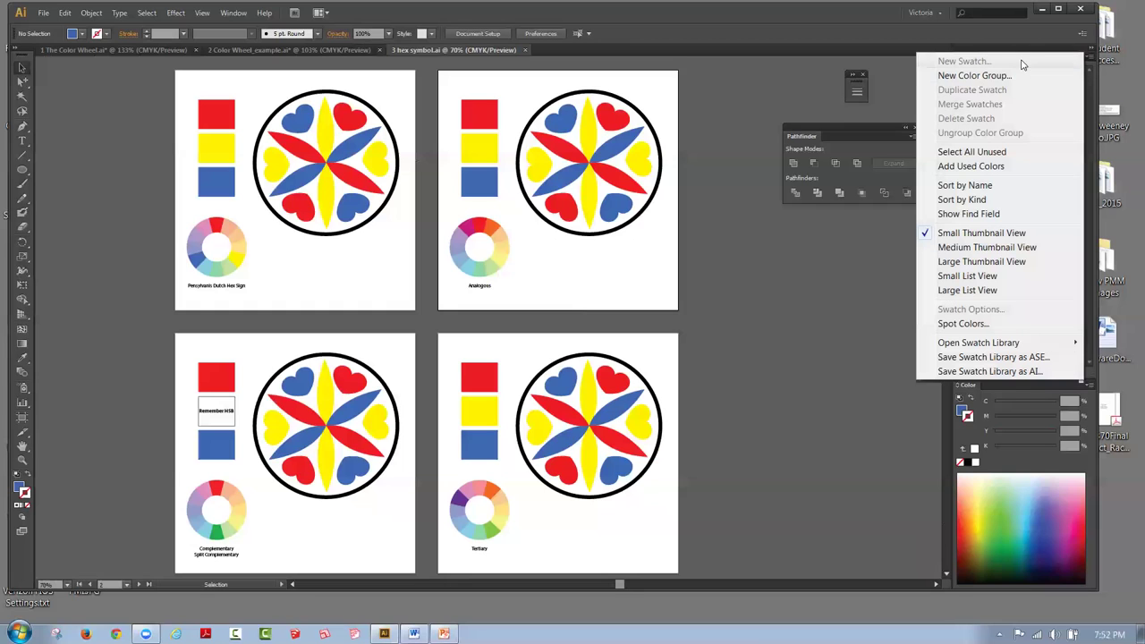
click(966, 152)
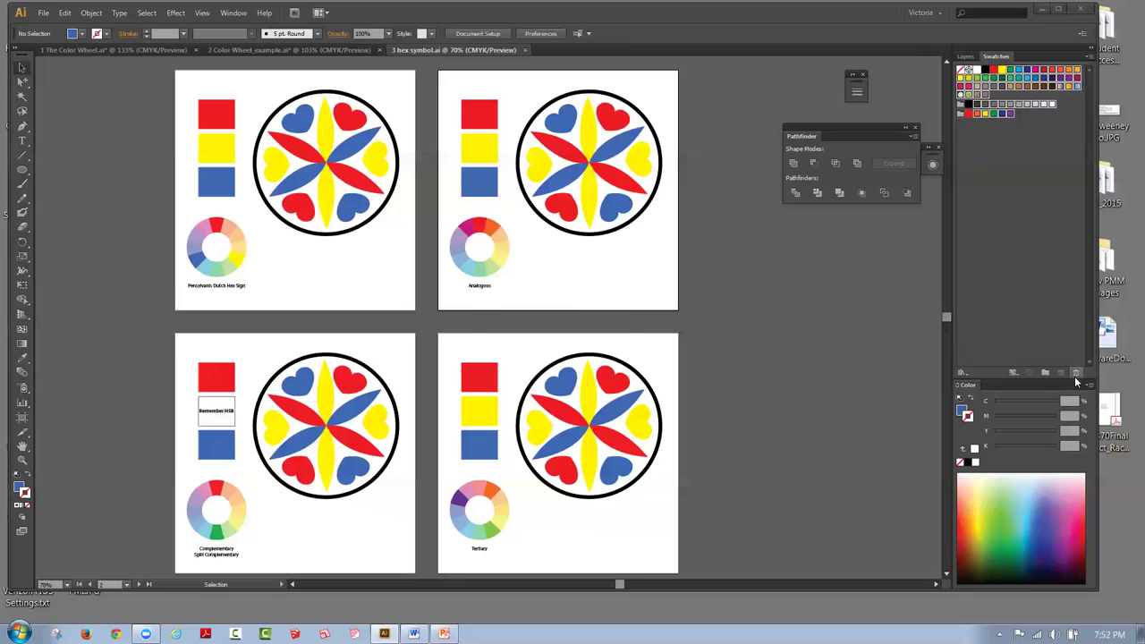
click(1075, 373)
click(562, 320)
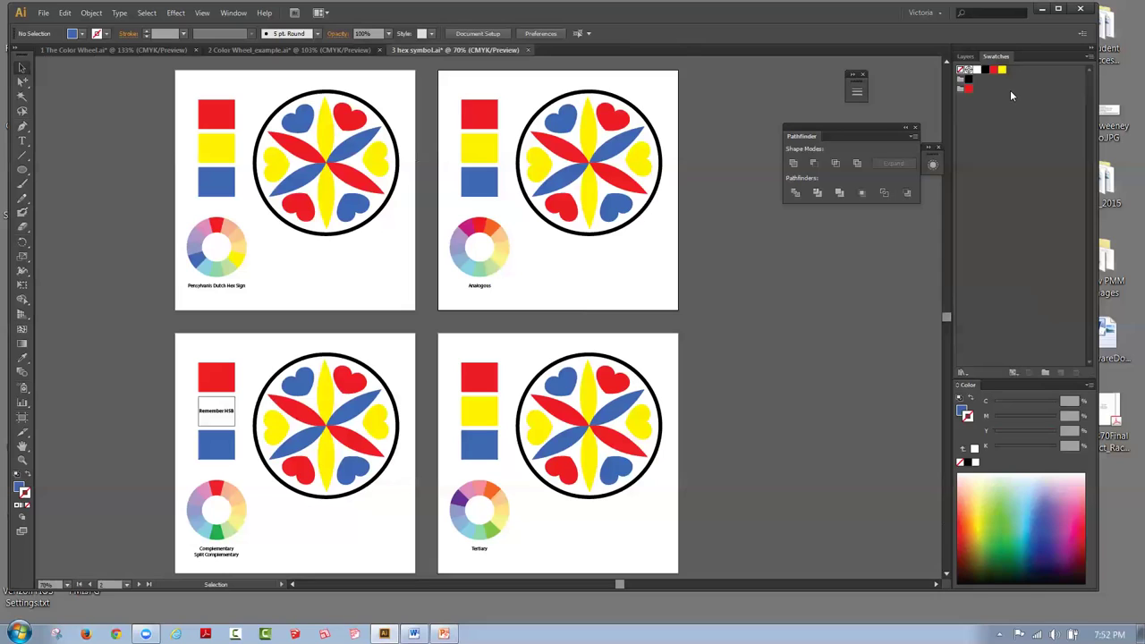
Step: Examine the highlighted hues of the Pensylvanis Dutch Hex Sign color wheel up close, and compare its artboard with the Analogous one
click(23, 460)
drag(172, 224, 271, 299)
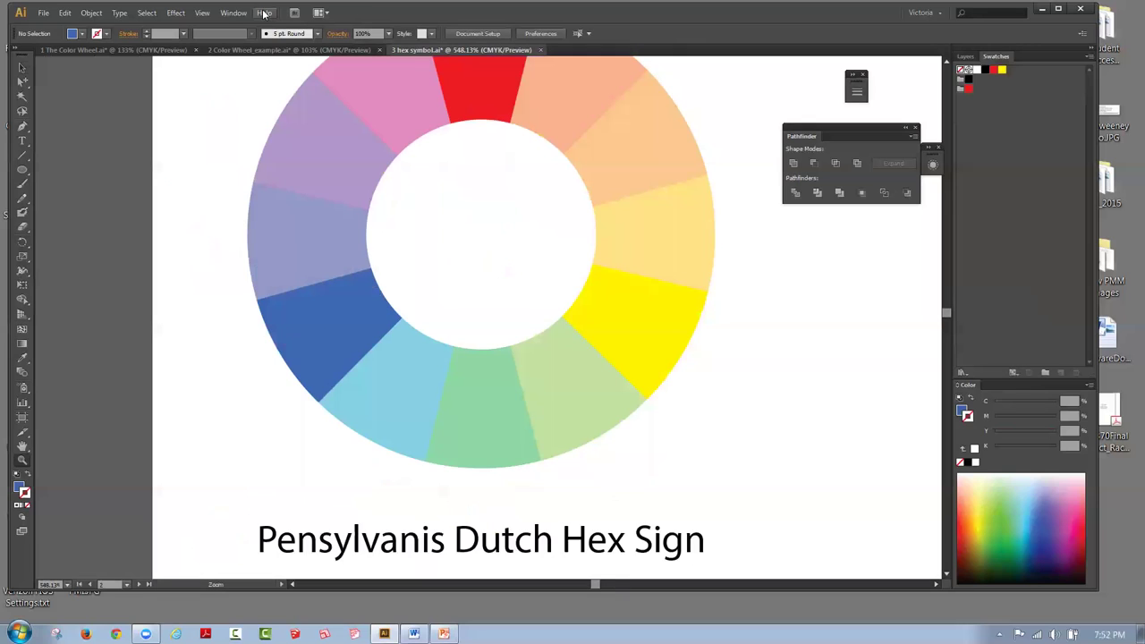
click(234, 14)
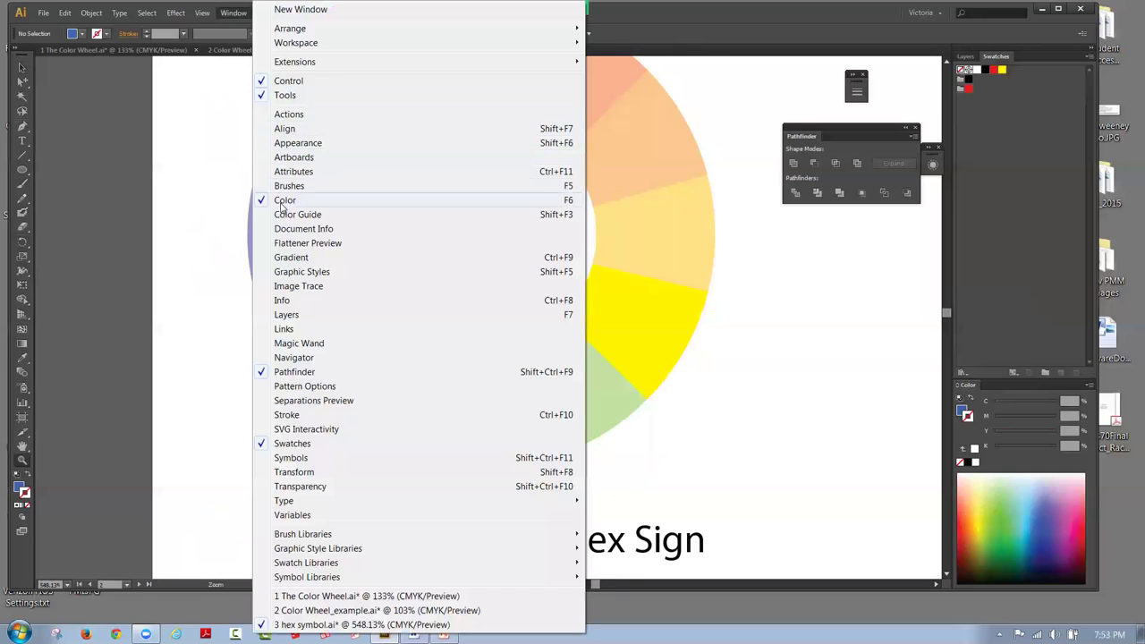
click(202, 13)
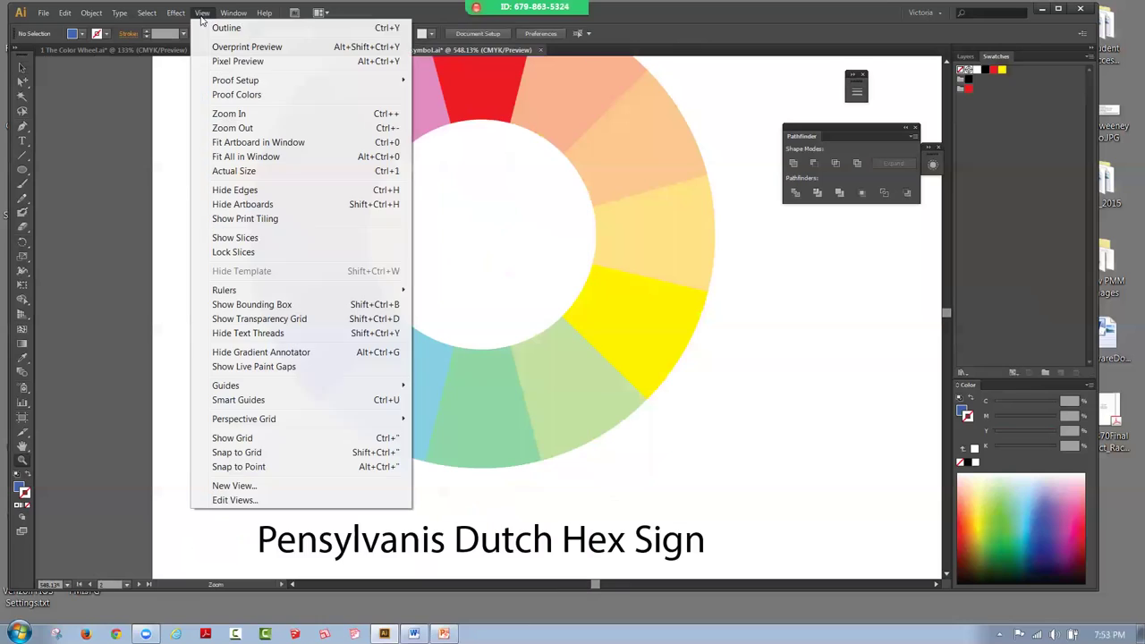
click(229, 130)
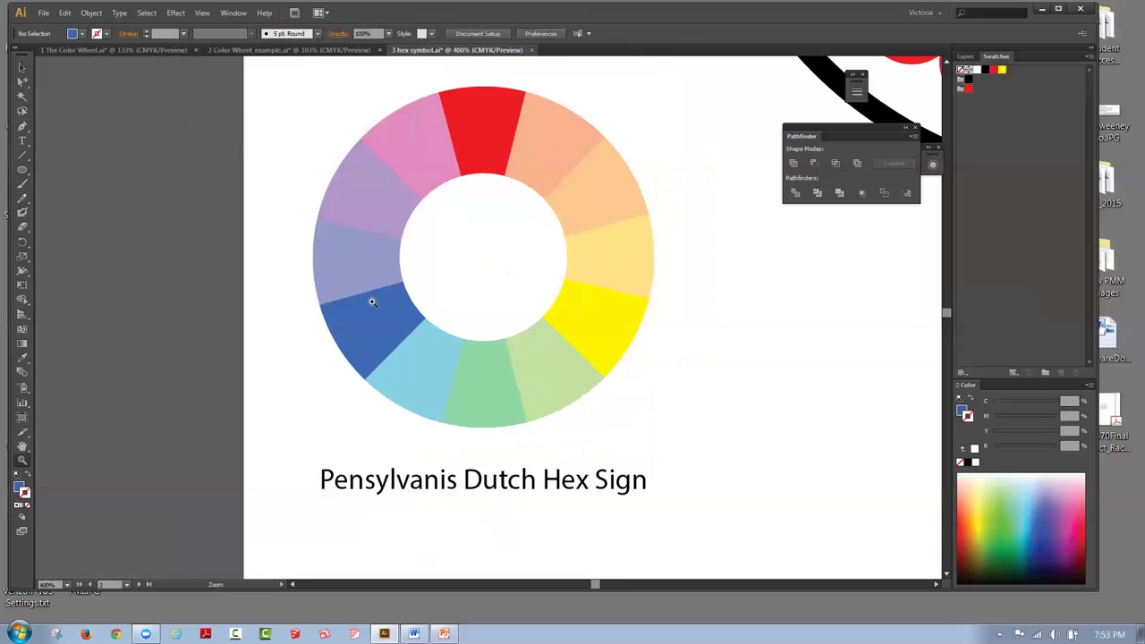
click(202, 13)
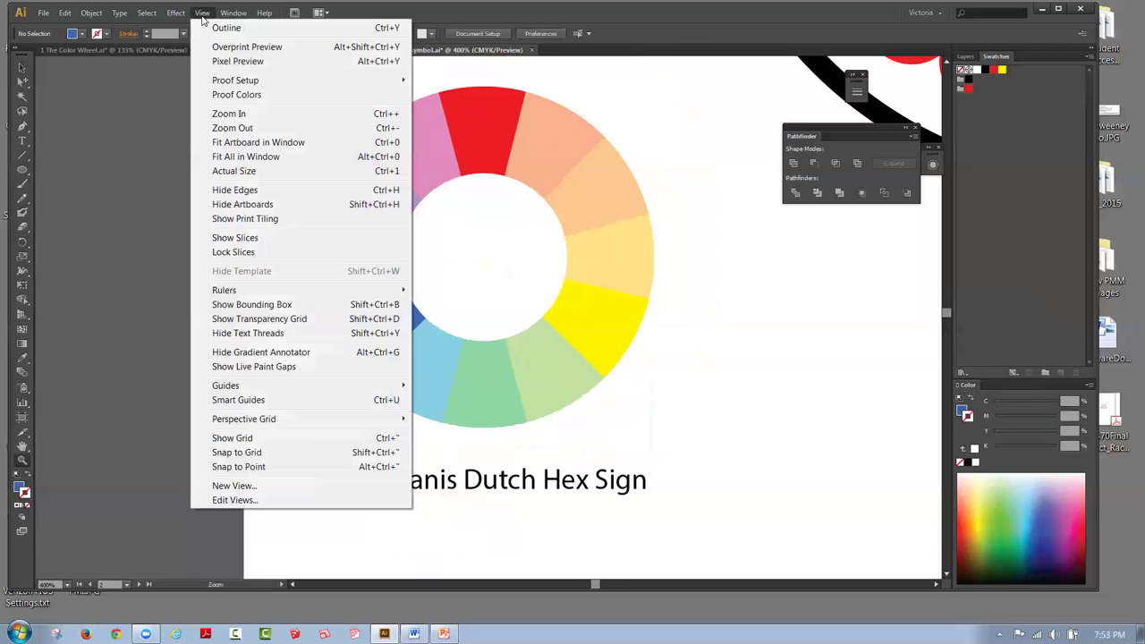
click(237, 126)
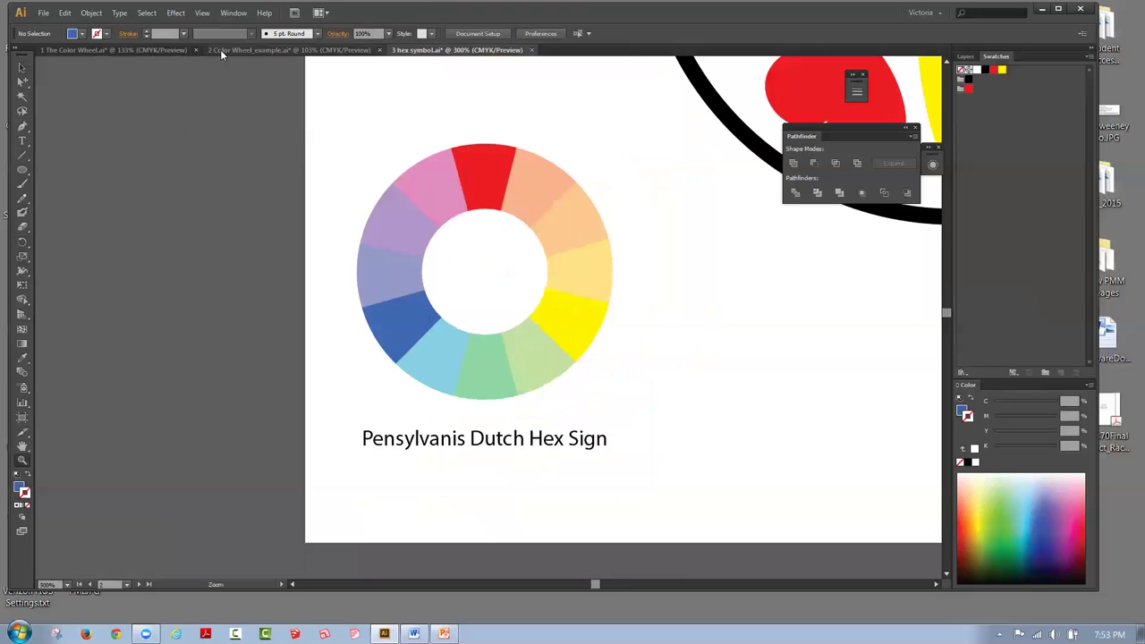
click(202, 12)
click(234, 143)
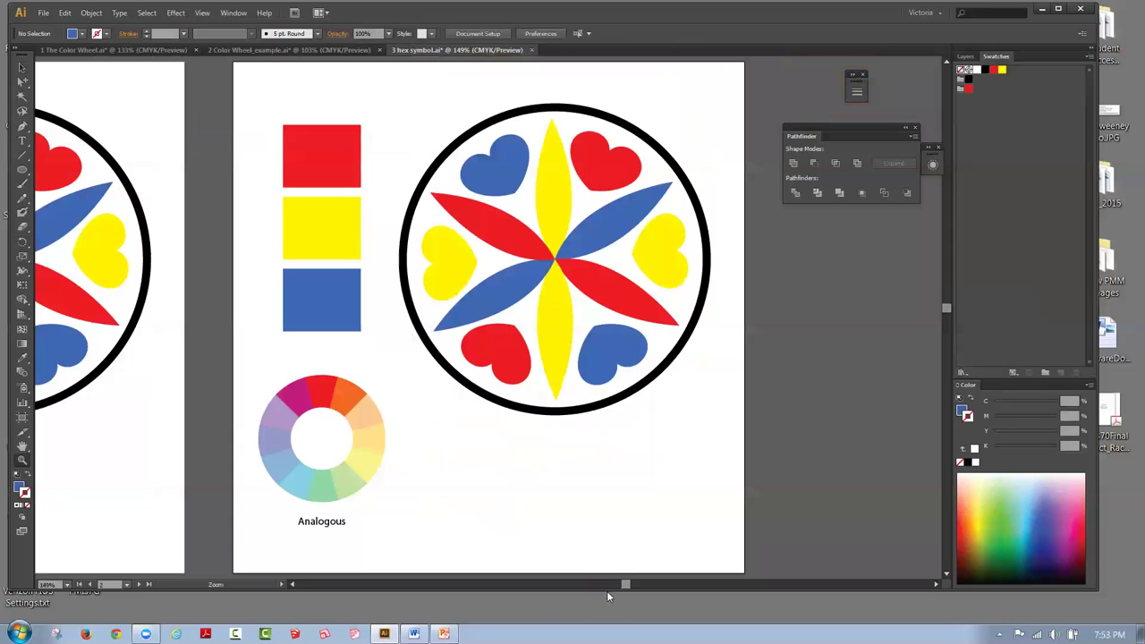
drag(621, 583, 603, 591)
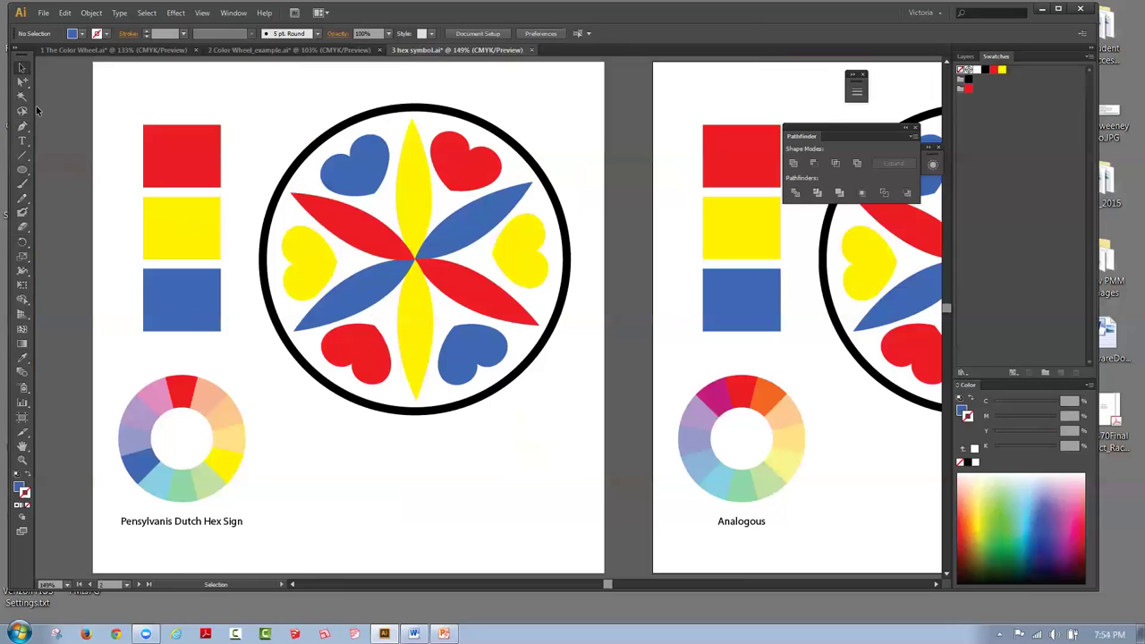
Step: Show the document's layers and fit the Analogous artboard in the window
click(232, 13)
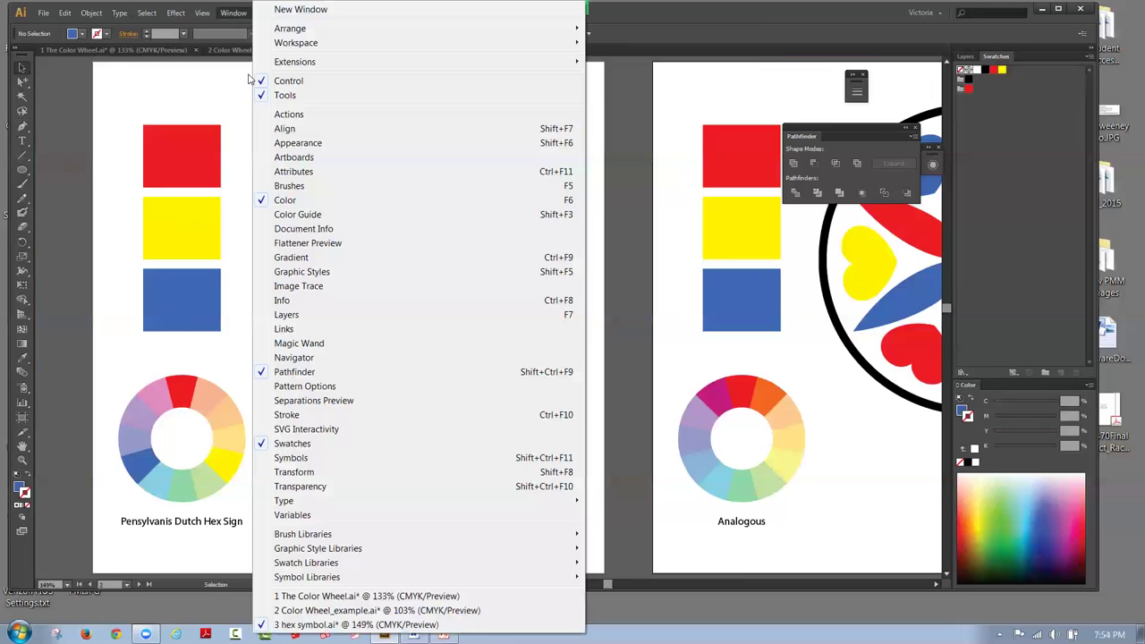
click(302, 315)
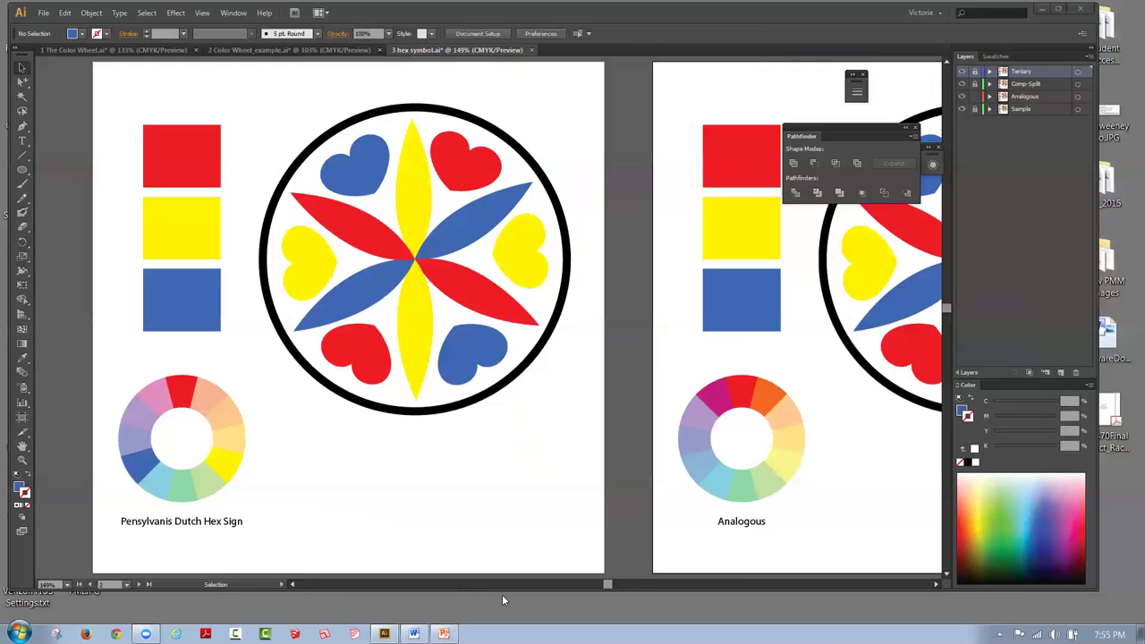
click(695, 97)
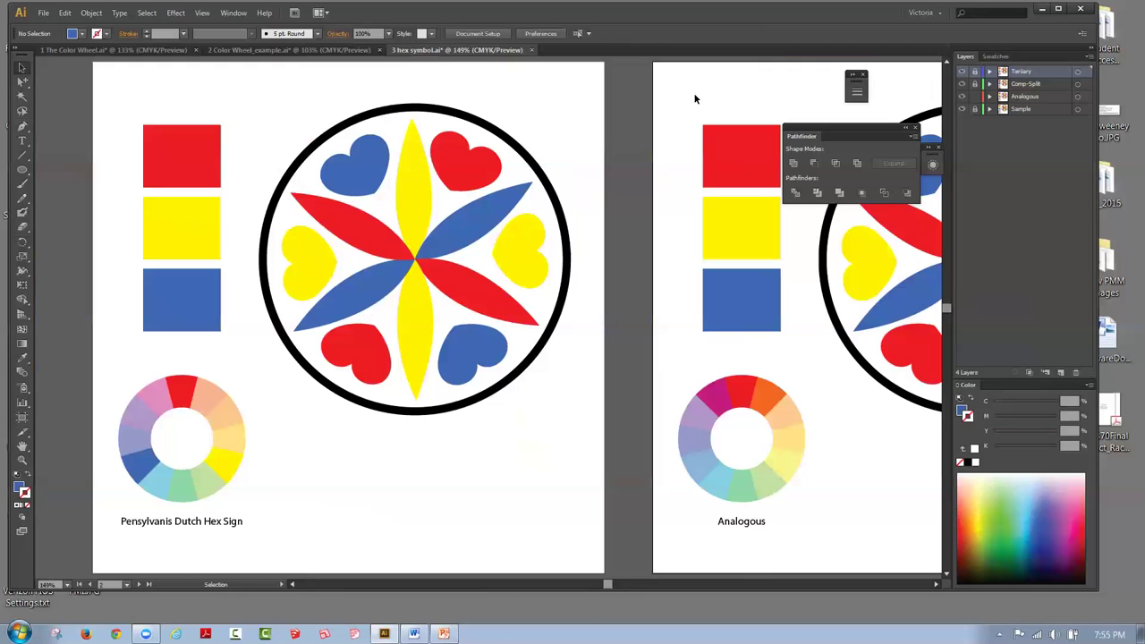
click(204, 12)
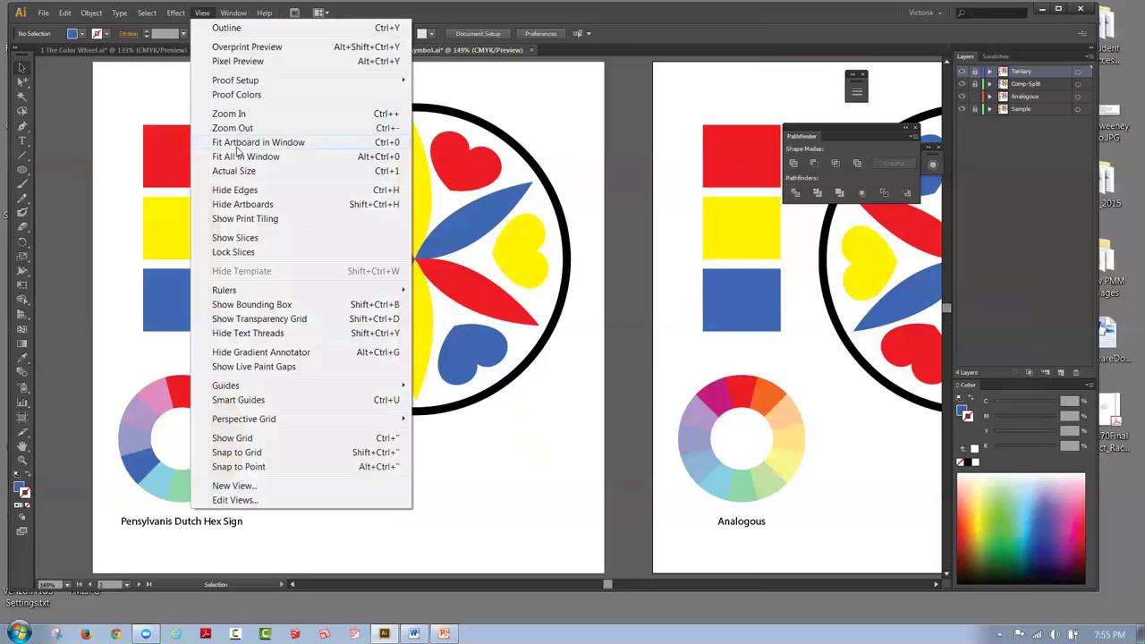
click(234, 142)
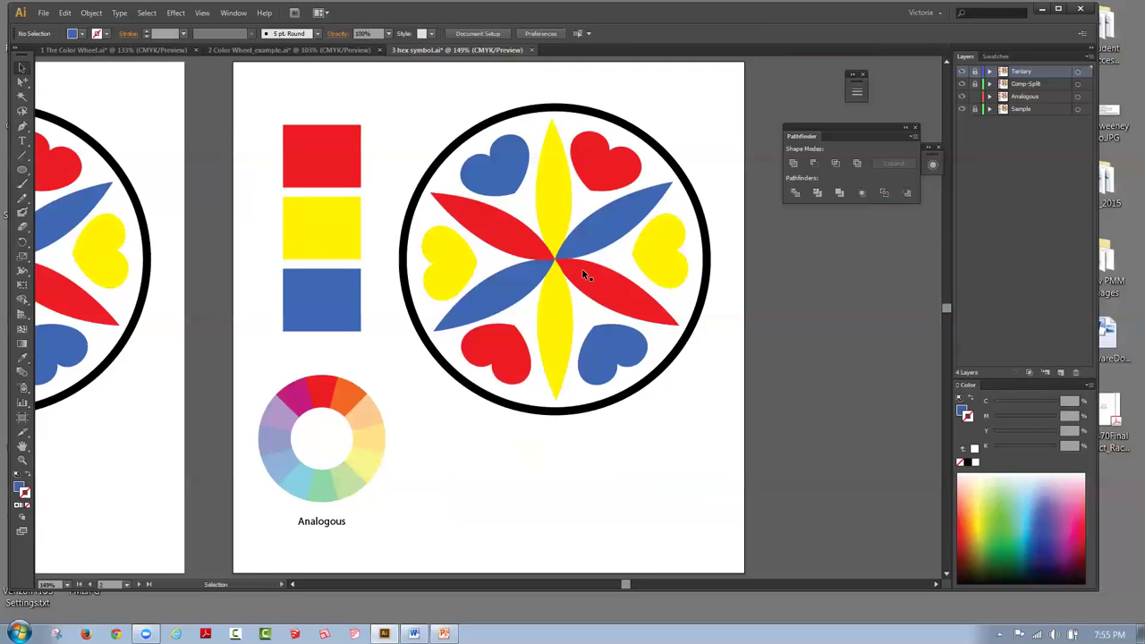
Step: Hide the Analogous layer and show it again to check which artwork it holds
click(974, 84)
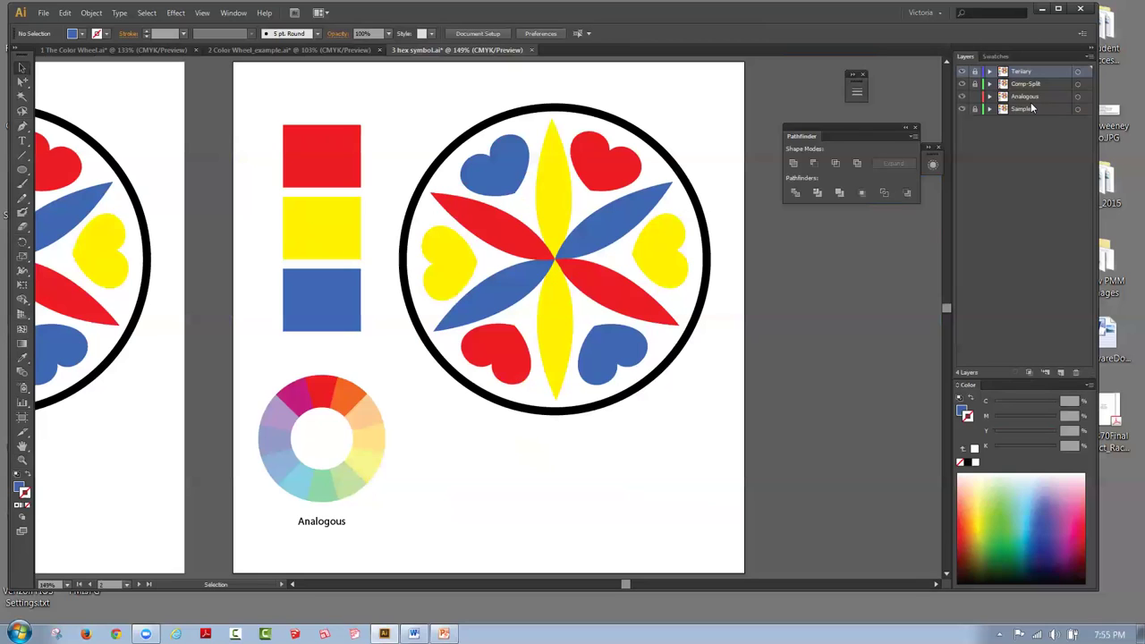
click(961, 96)
click(961, 97)
Step: Unlock the Tertiary, Comp-Split and Sample layers with all four artboards in view
click(203, 12)
click(231, 157)
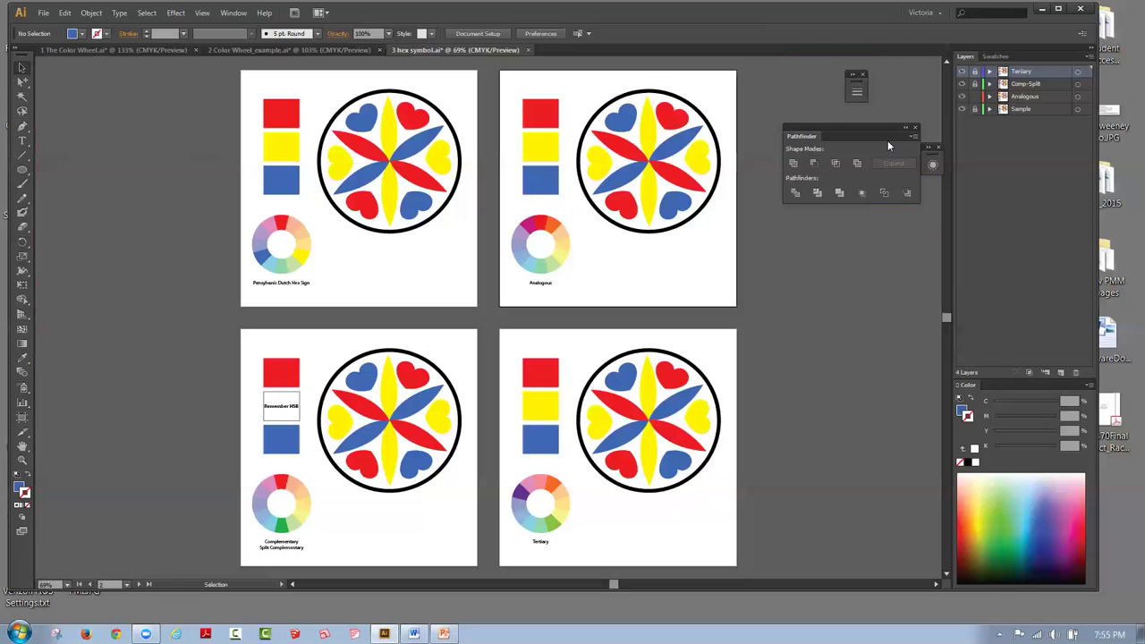
drag(973, 96, 975, 72)
click(975, 108)
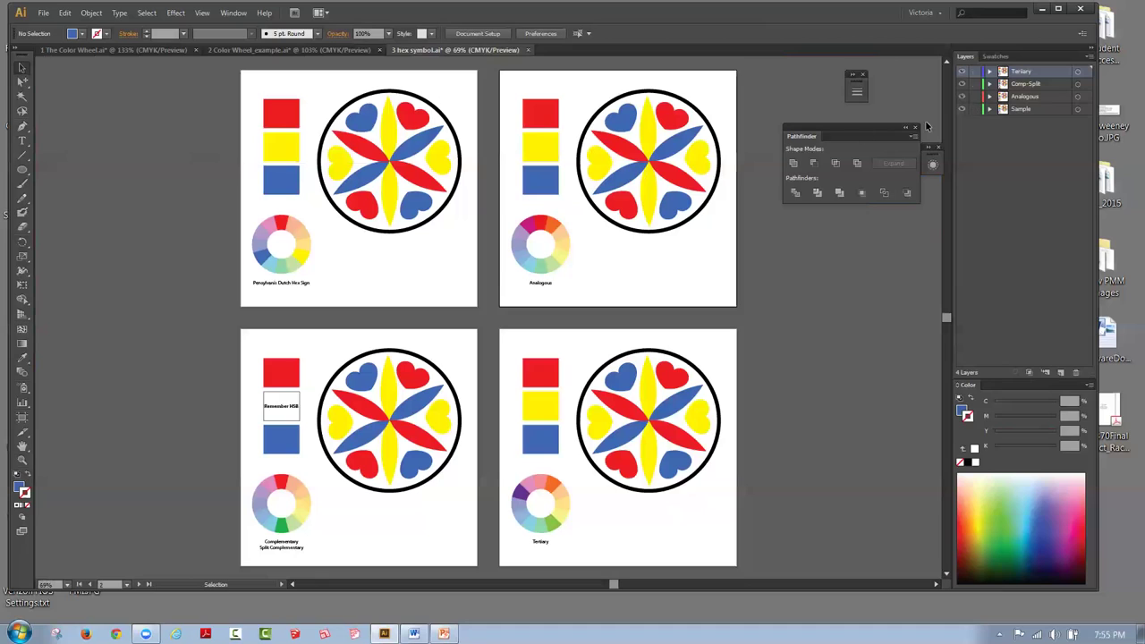
Step: Select all objects across the artboards with the same fill color as the sample artboard's blue square, and deselect them
click(274, 184)
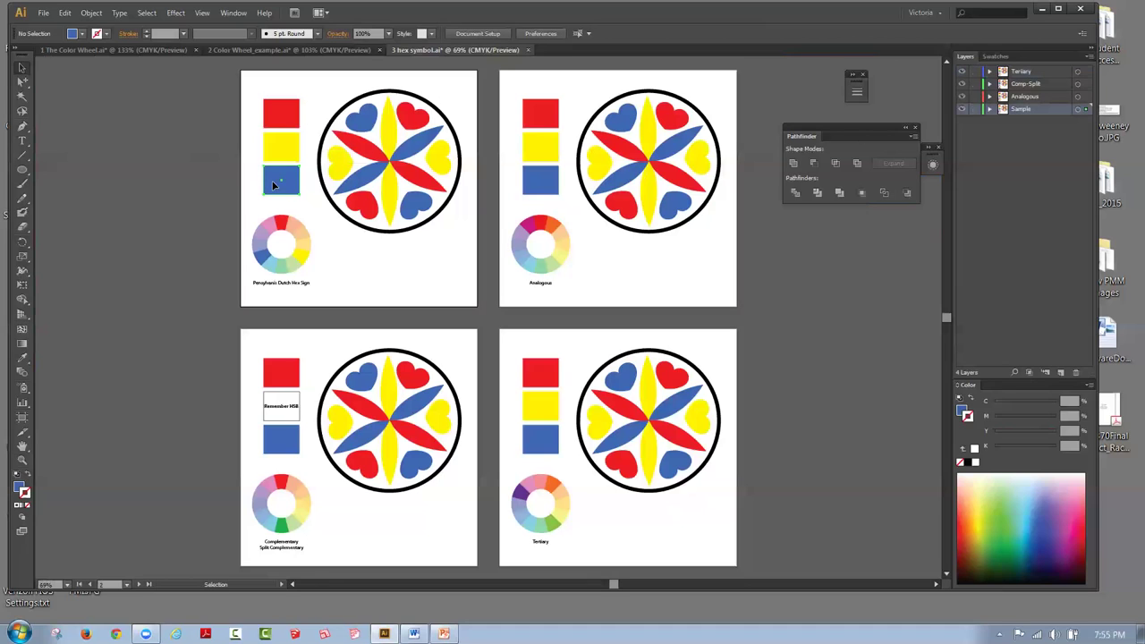
click(144, 14)
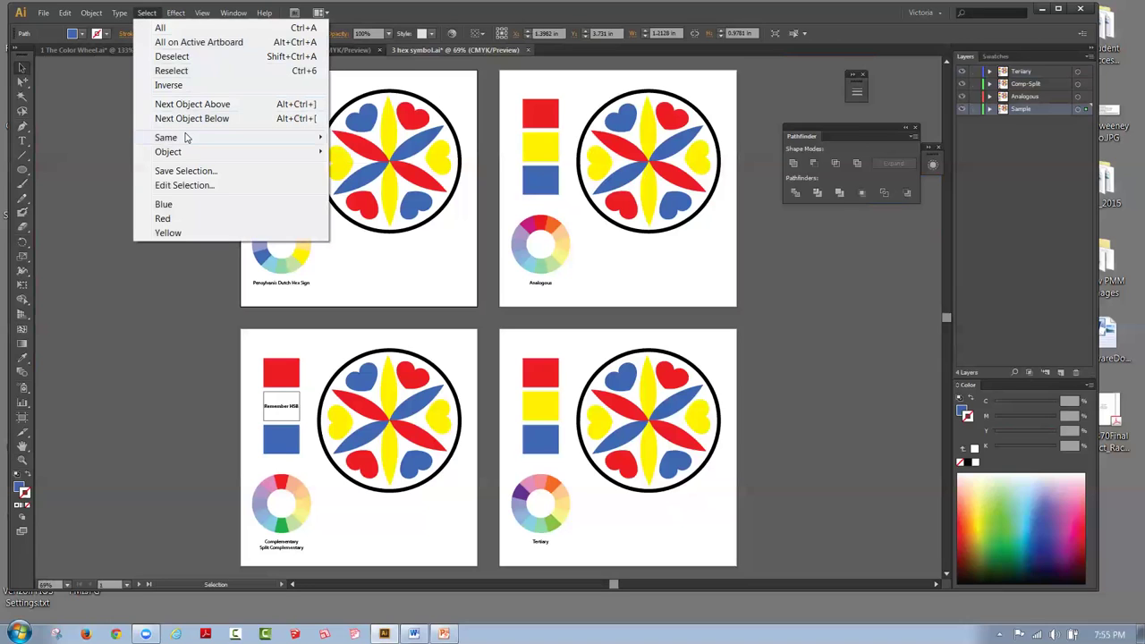
mouse_move(188, 137)
click(361, 195)
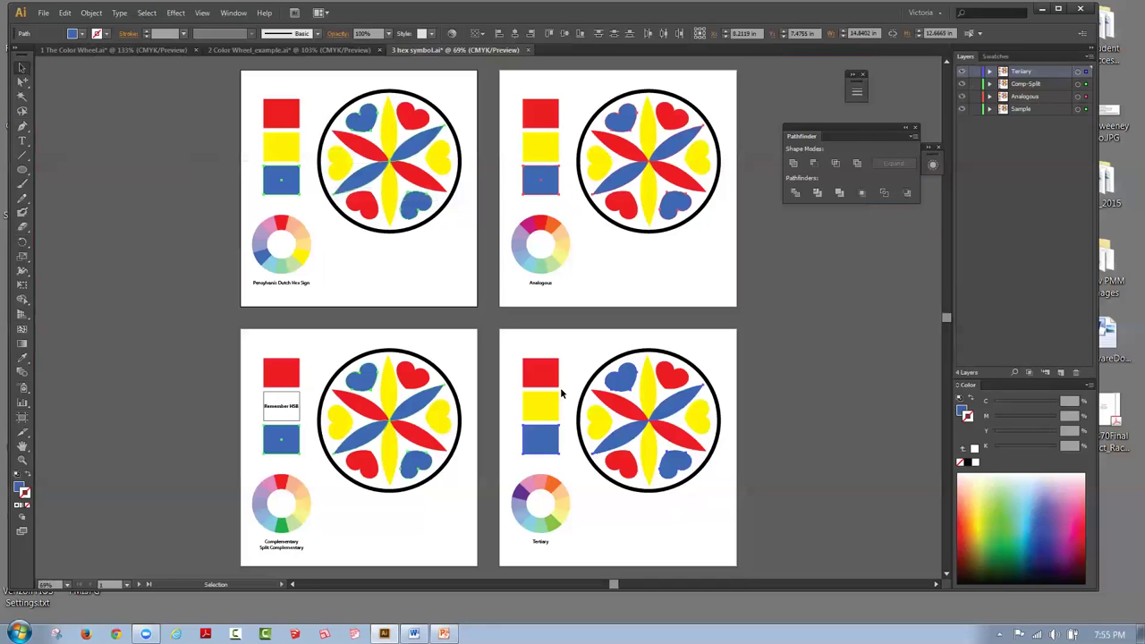
click(146, 13)
click(172, 56)
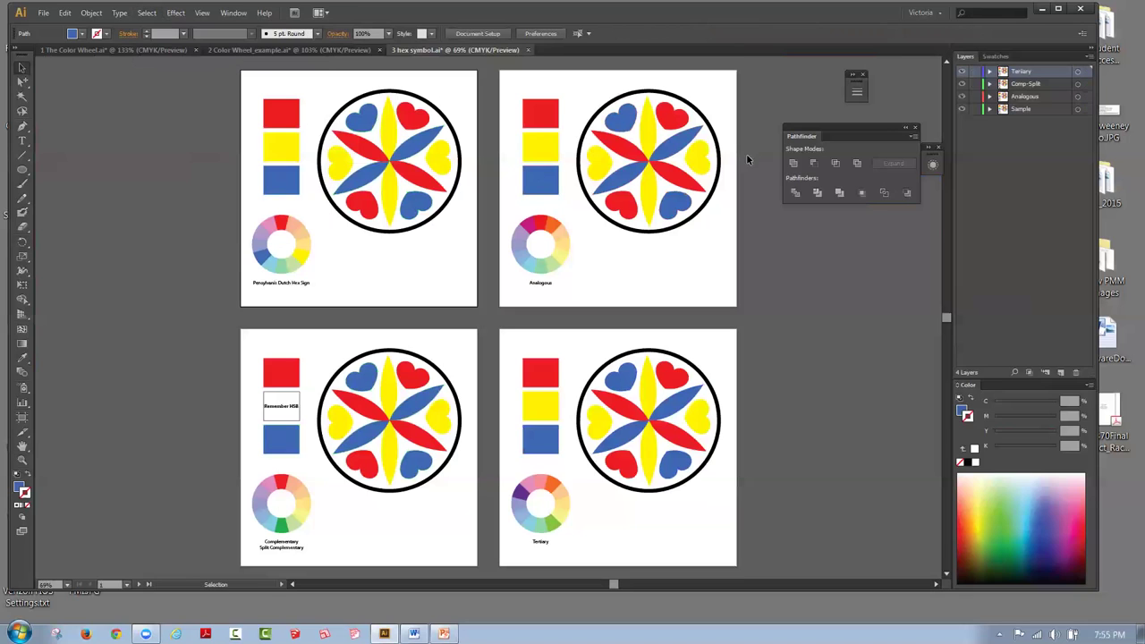
Step: Make the Analogous artboard active and lock the Tertiary, Comp-Split and Sample layers again
click(611, 268)
click(974, 72)
click(974, 83)
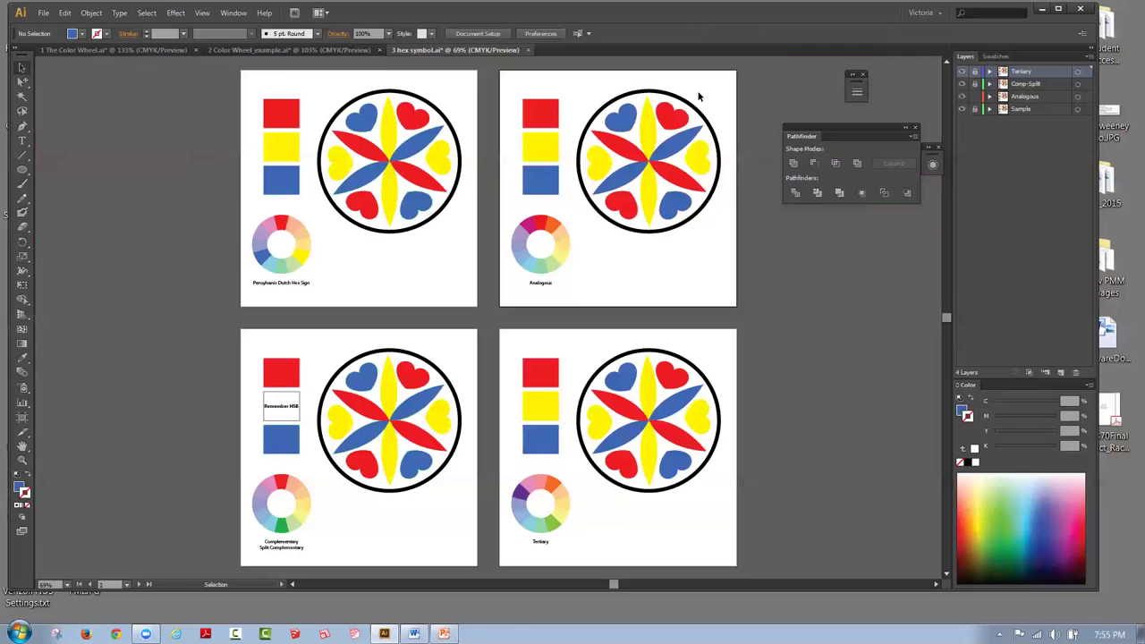
Step: Select all shapes sharing the blue square's fill on the Analogous artboard and recolor them with the wheel's red using the Eyedropper
click(201, 14)
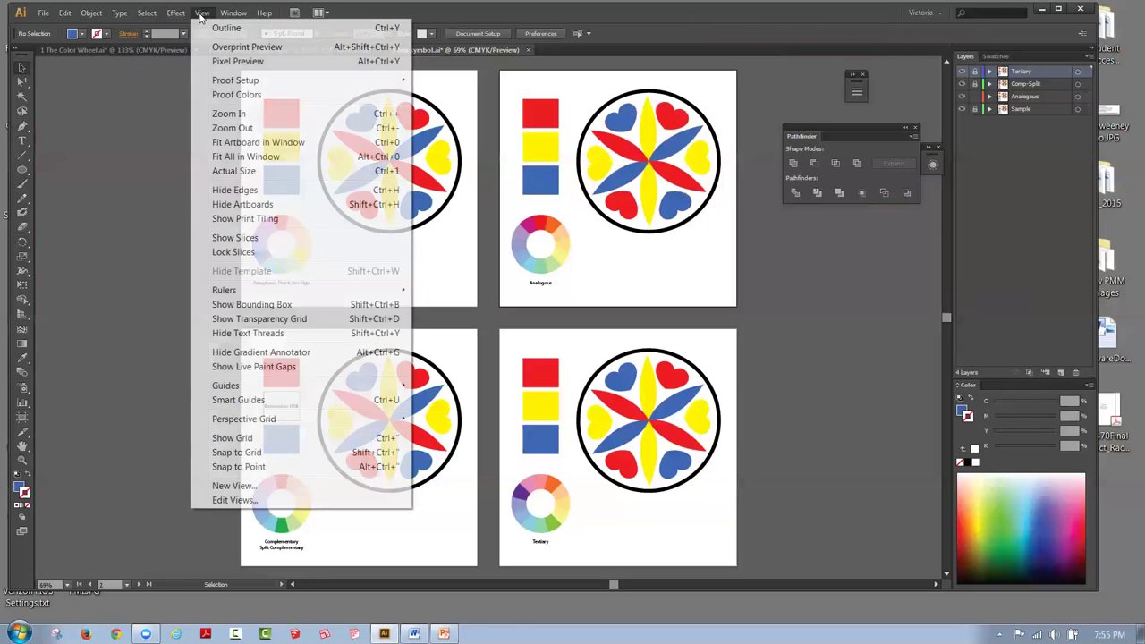
click(217, 143)
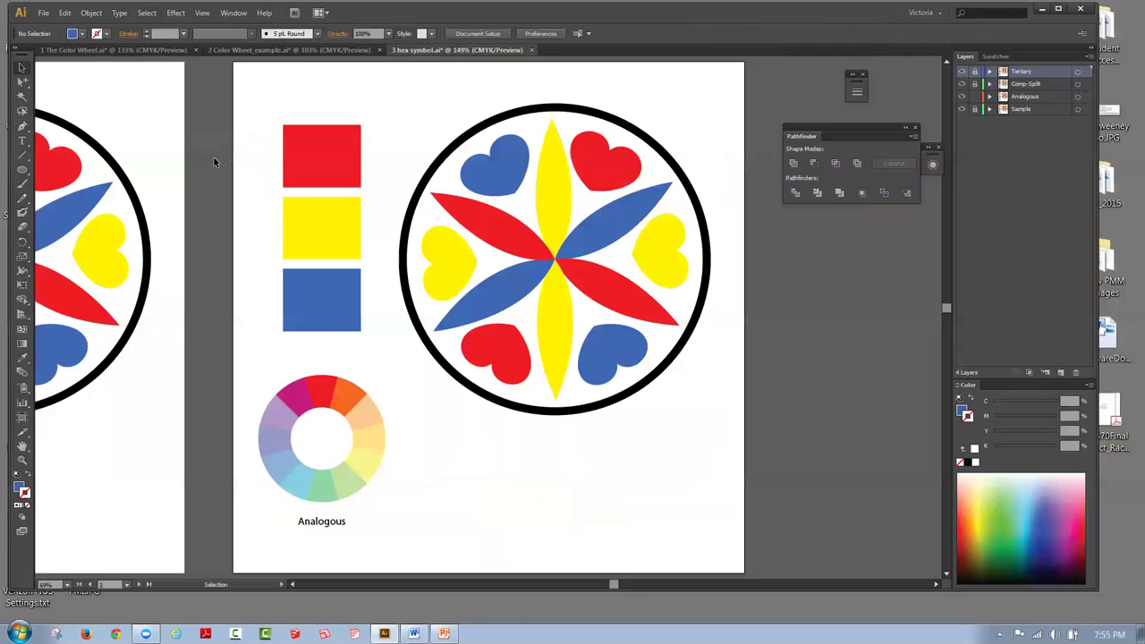
click(336, 287)
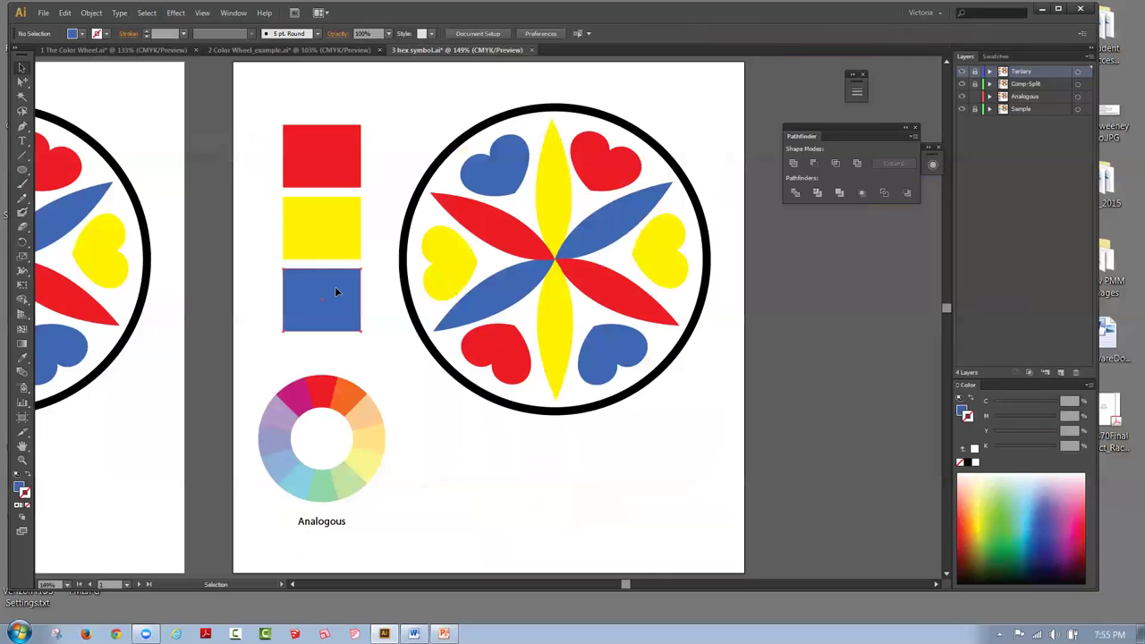
click(146, 12)
mouse_move(181, 142)
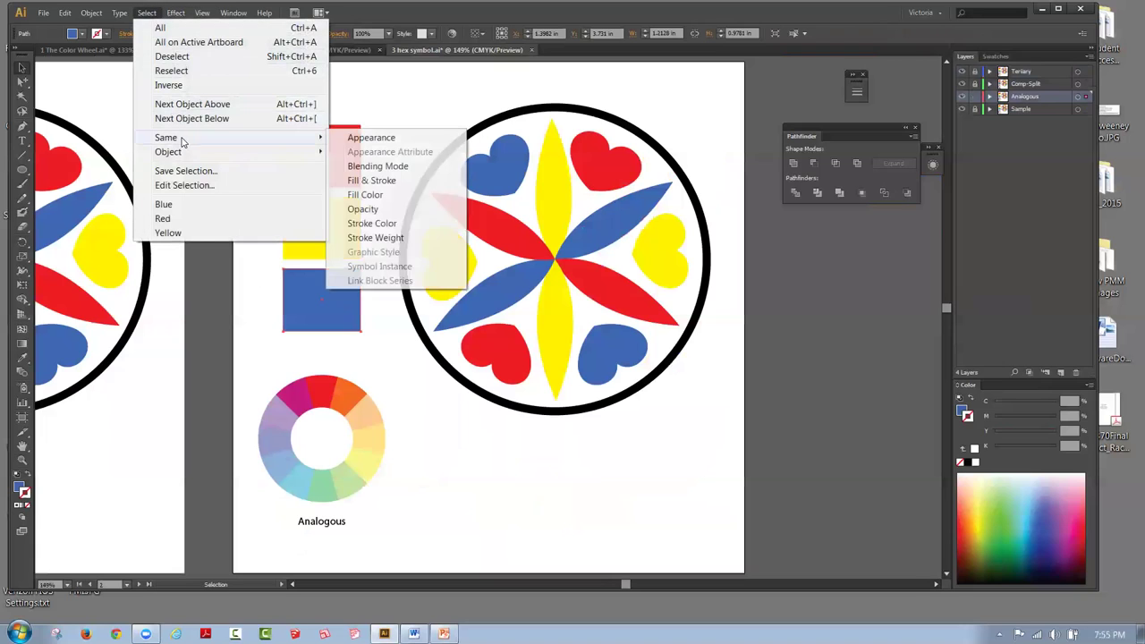
click(386, 196)
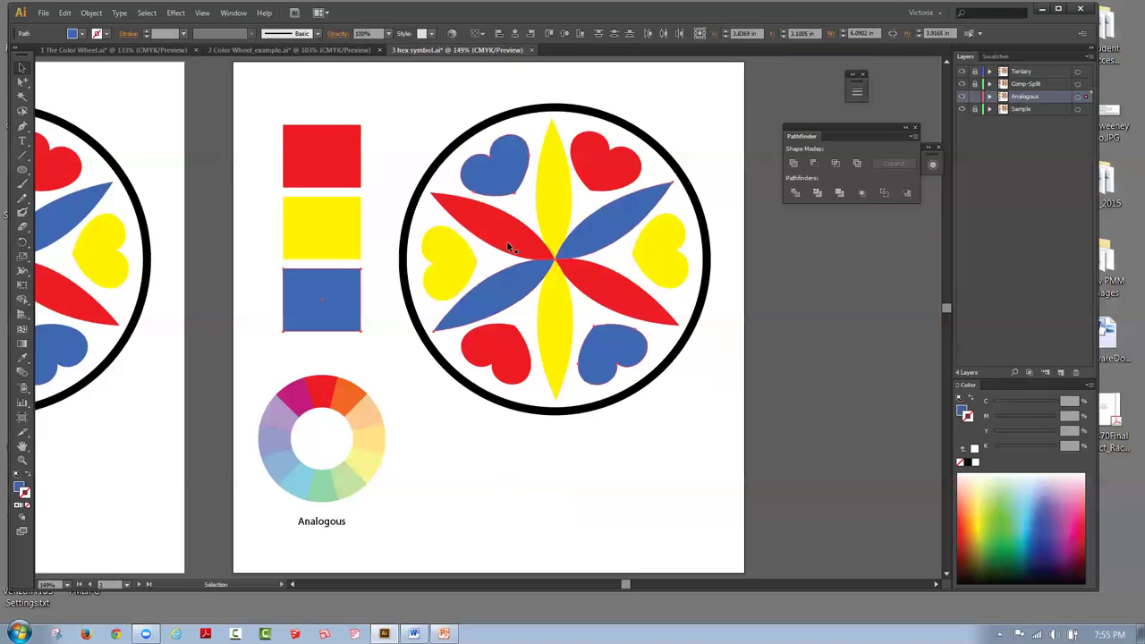
click(22, 358)
click(323, 385)
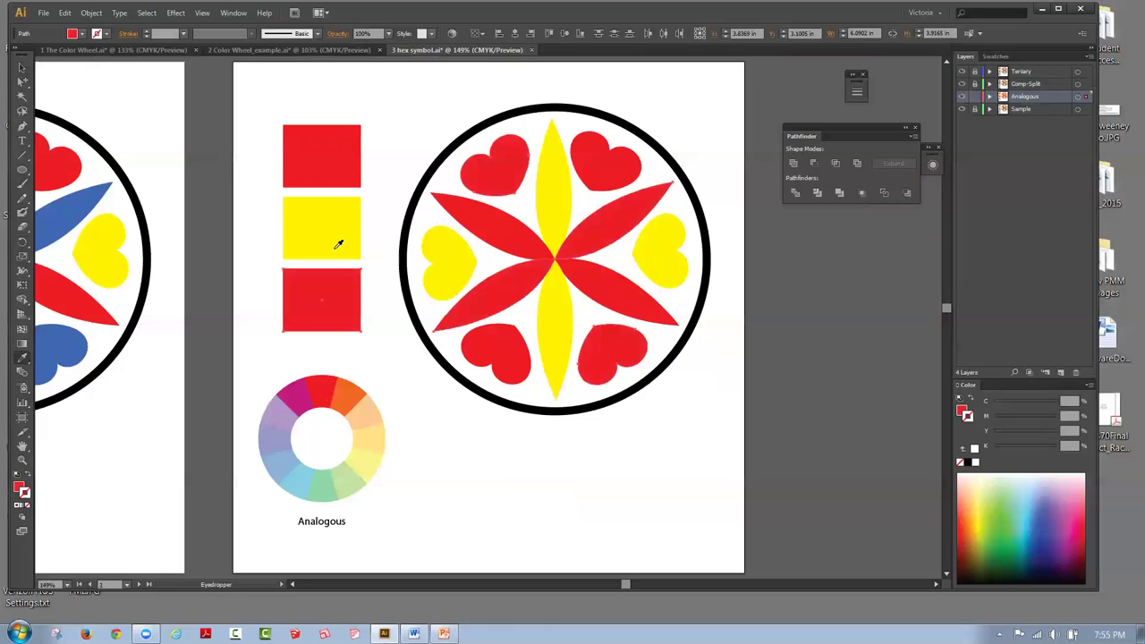
Step: Select all shapes sharing the yellow square's fill on the Analogous artboard and recolor them with the wheel's orange using the Eyedropper
click(23, 71)
click(22, 72)
click(340, 231)
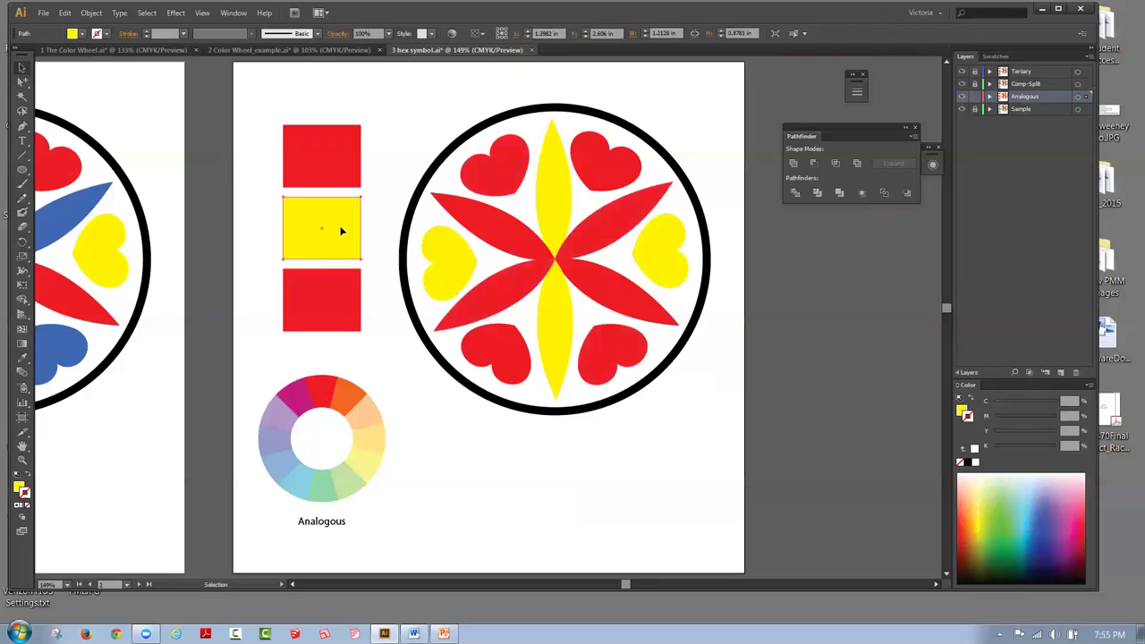
click(145, 14)
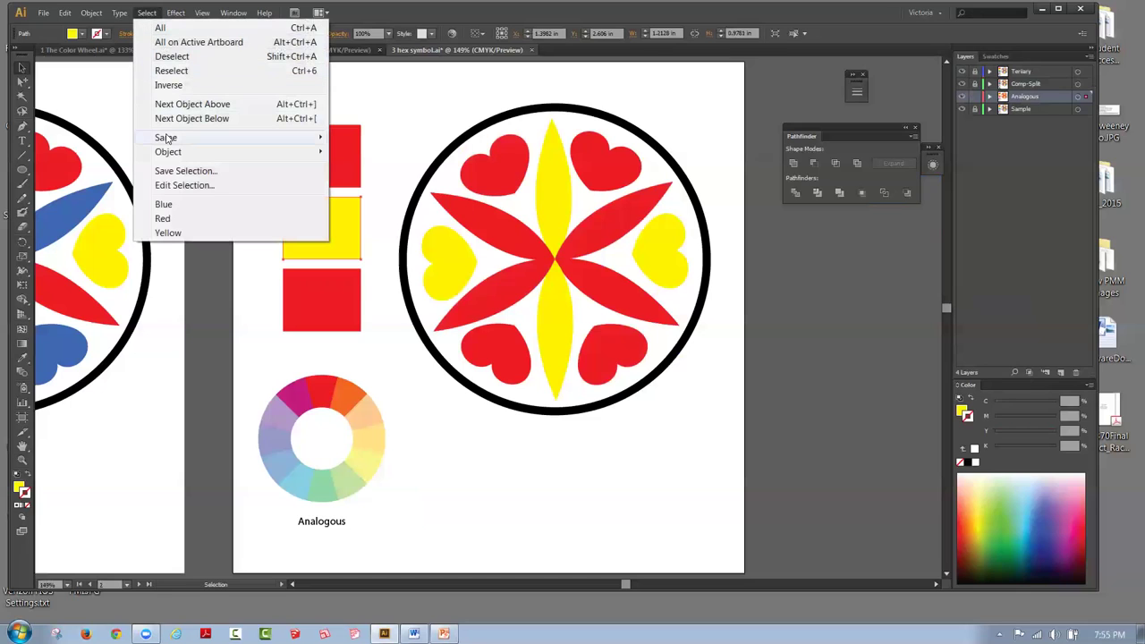
mouse_move(164, 137)
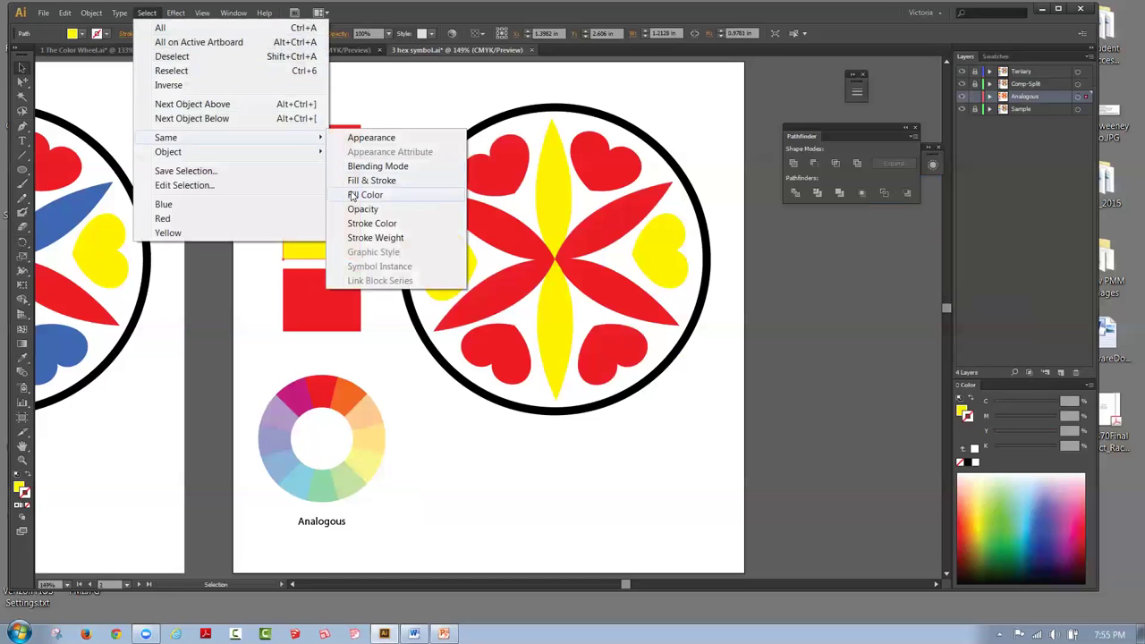
click(353, 196)
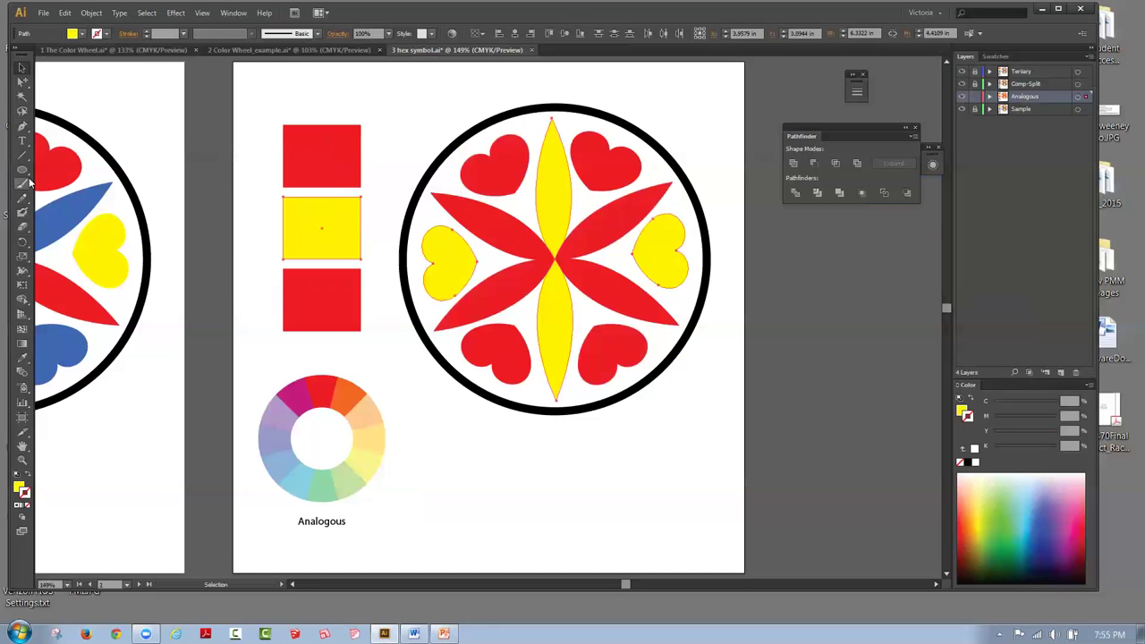
click(23, 357)
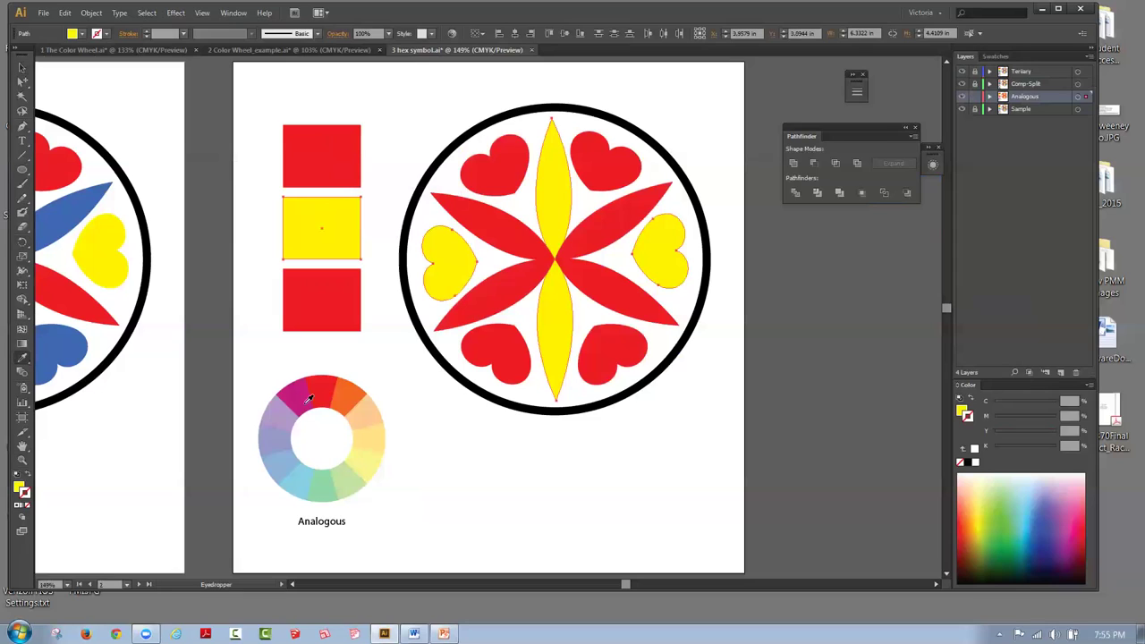
click(354, 395)
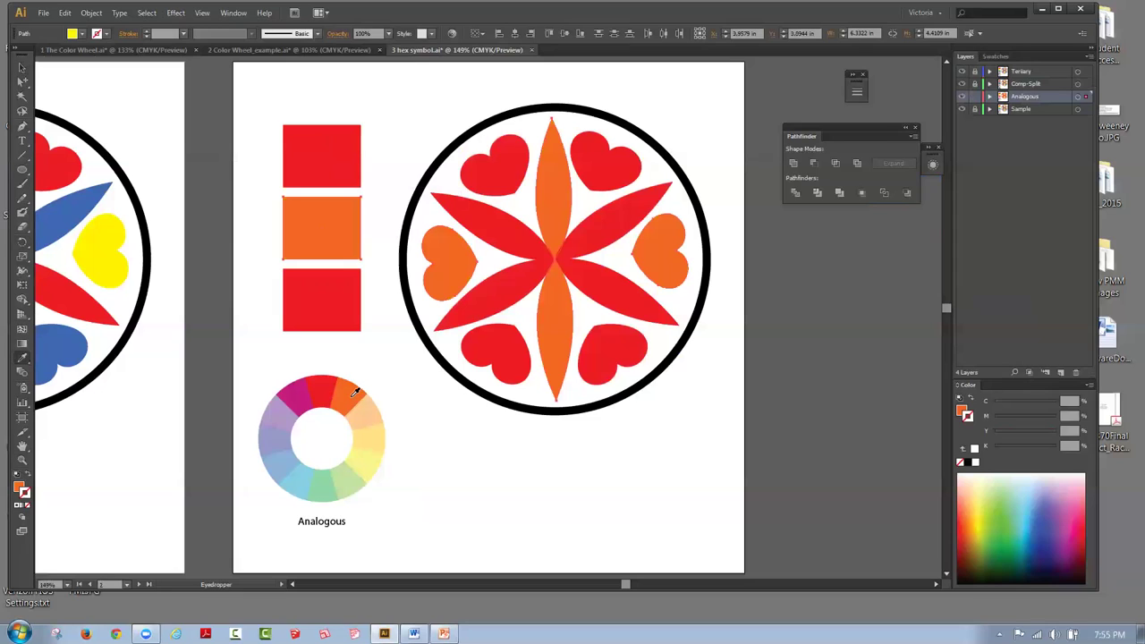
Step: Select all shapes sharing the upper red square's fill on the Analogous artboard, and remove the lower red square from the selection
click(22, 68)
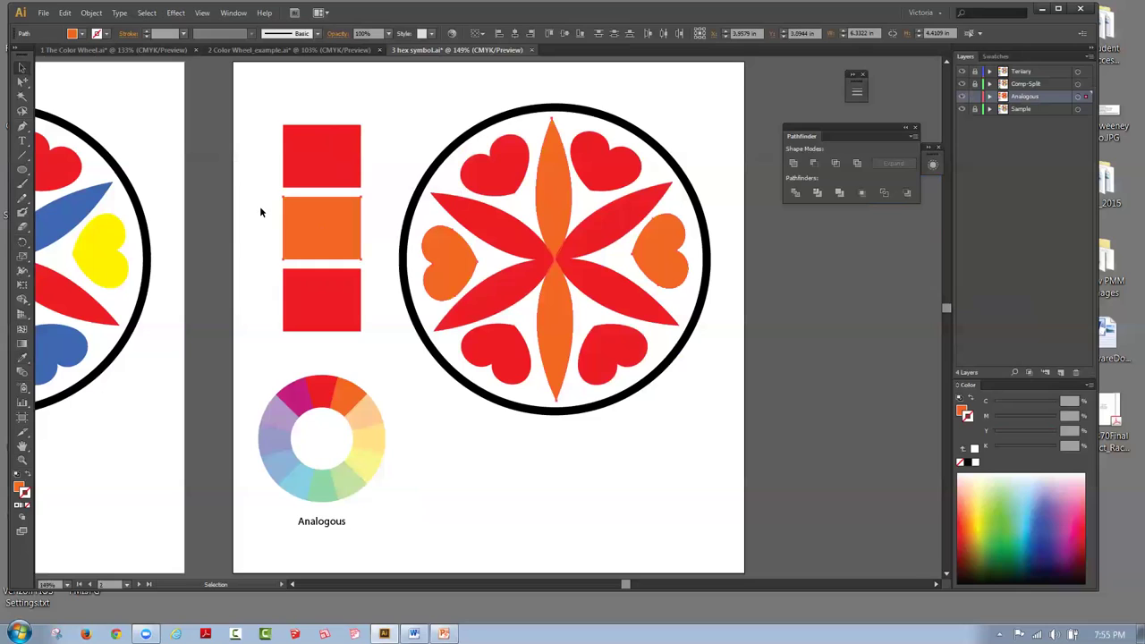
click(308, 174)
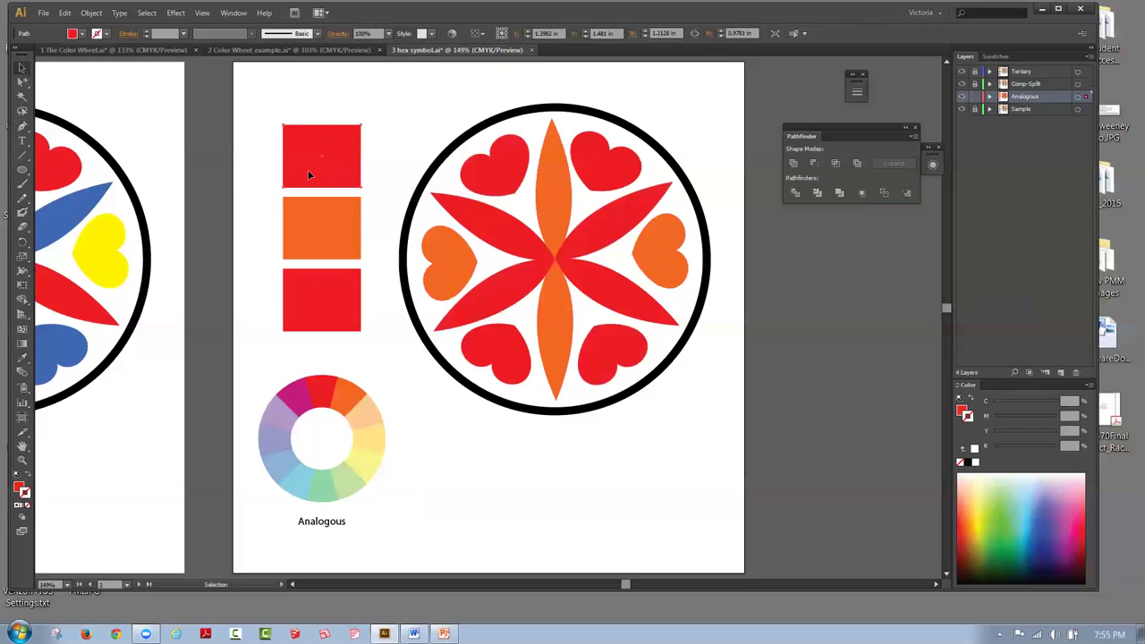
click(147, 12)
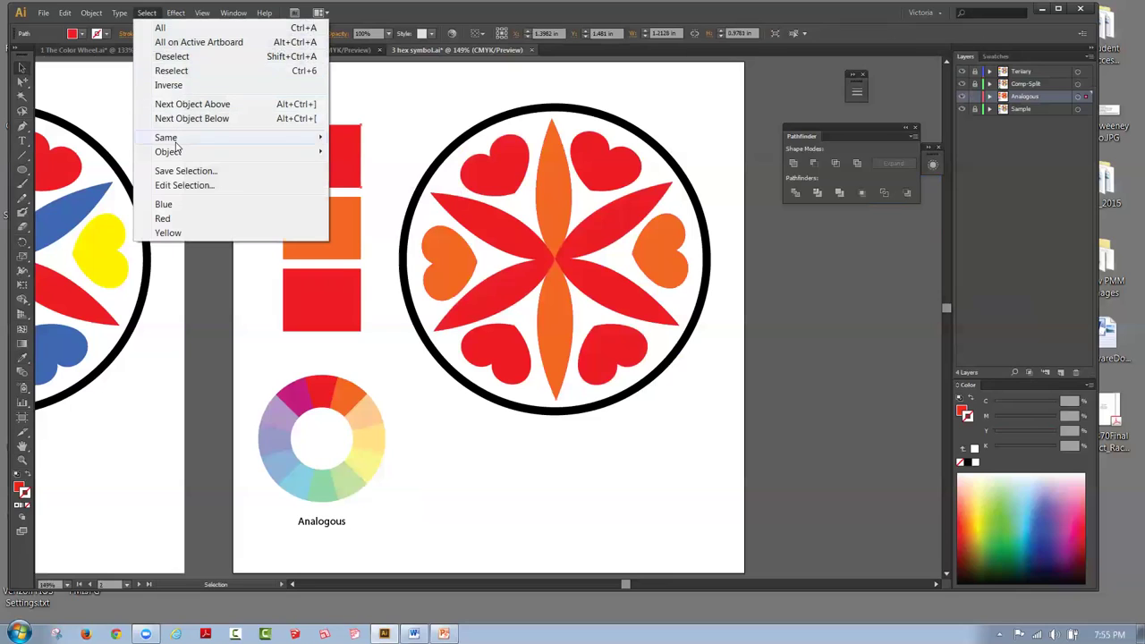
mouse_move(174, 139)
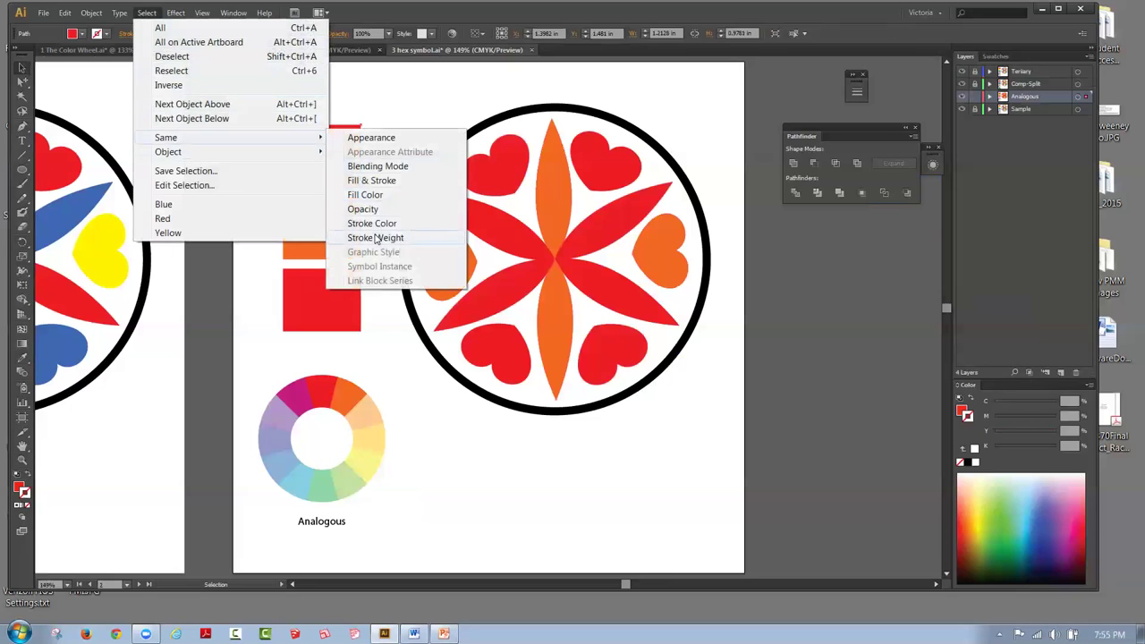
click(369, 194)
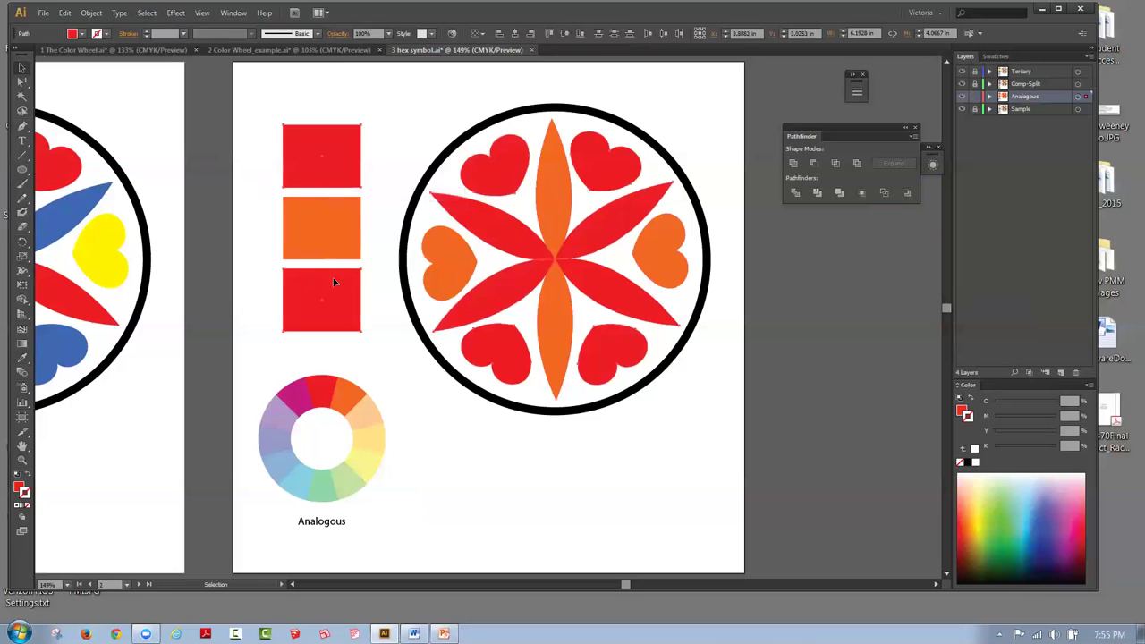
shift+click(319, 304)
Step: Try recoloring the selected red shapes with the wheel's magenta, and undo the recolor
click(21, 359)
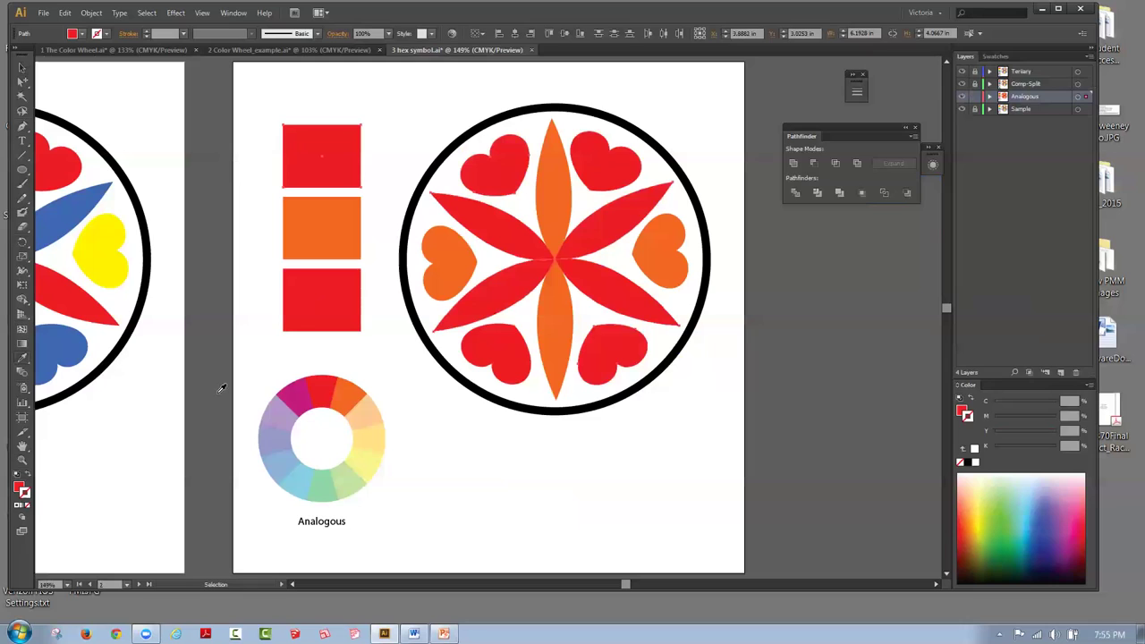
click(295, 389)
key(ctrl+z)
Step: Recolor only the upper square, the upper-left and lower-right hearts, and the upper-left and lower-right petals with the wheel's magenta; clear the selection
click(21, 68)
click(22, 358)
click(298, 394)
click(22, 67)
click(396, 85)
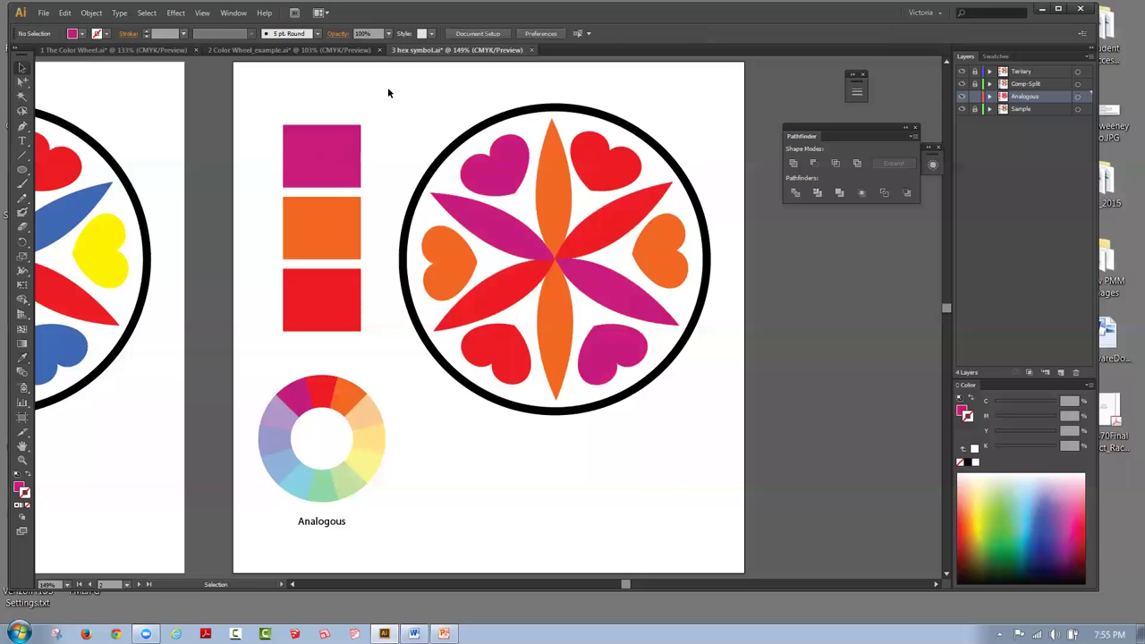
Step: Make the Tertiary artboard active and fit it in the window, lock the Analogous layer and unlock the Tertiary layer
click(204, 12)
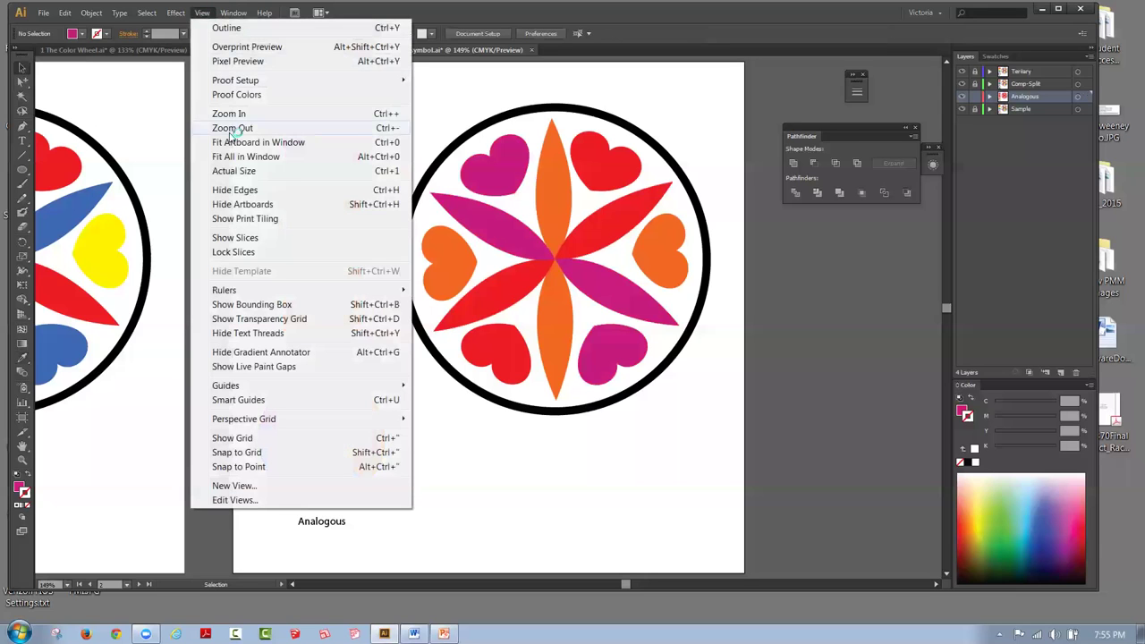
click(228, 154)
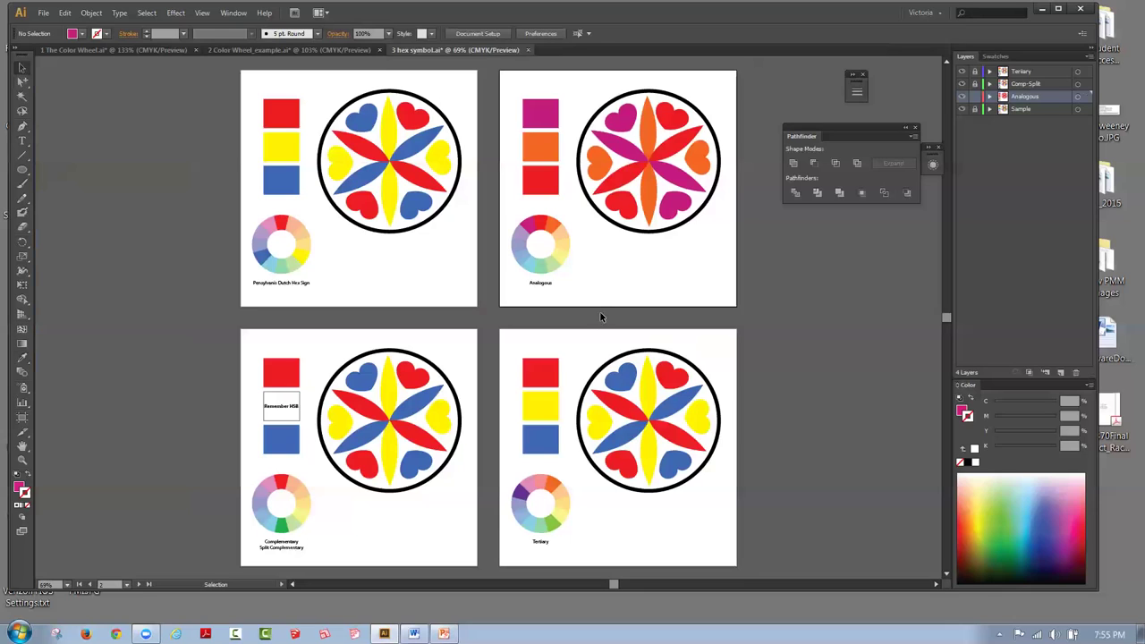
click(564, 345)
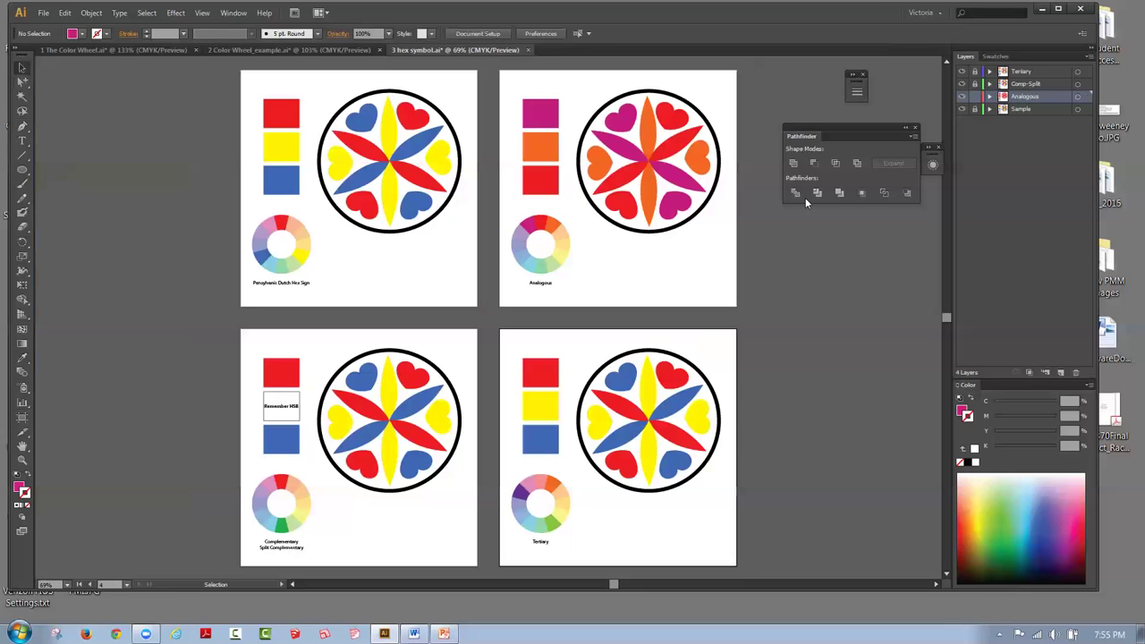
click(202, 12)
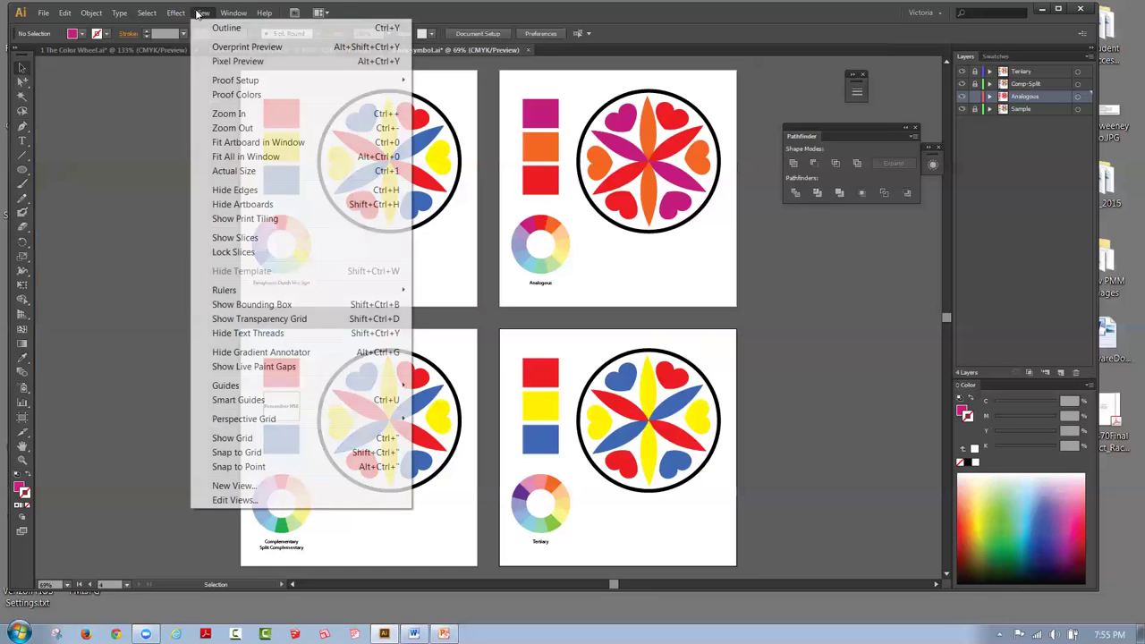
click(233, 142)
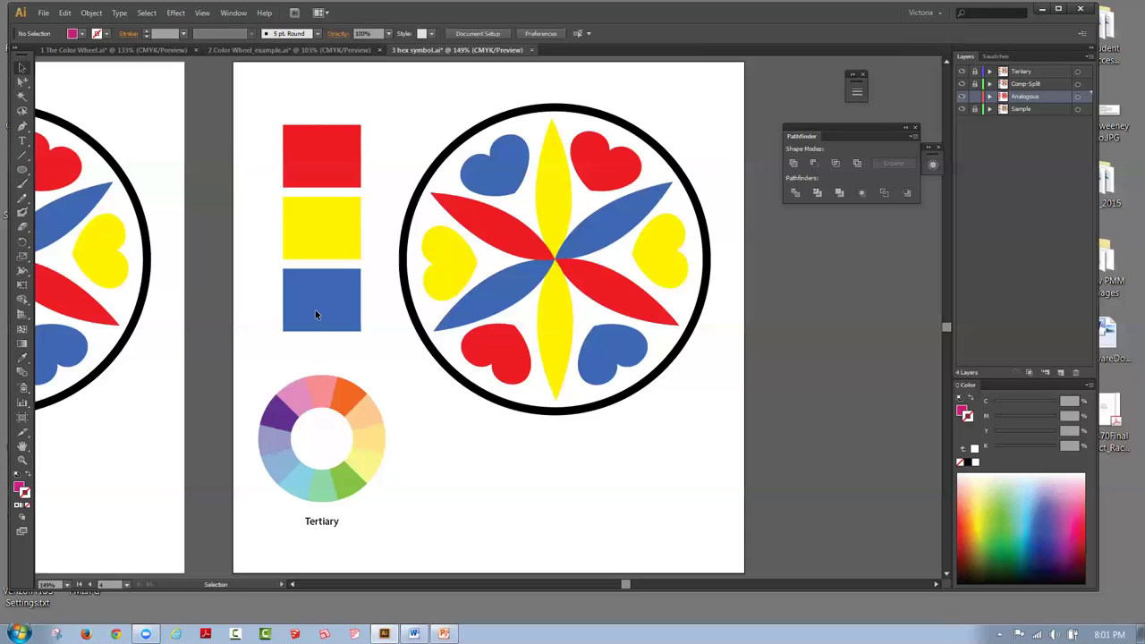
click(975, 97)
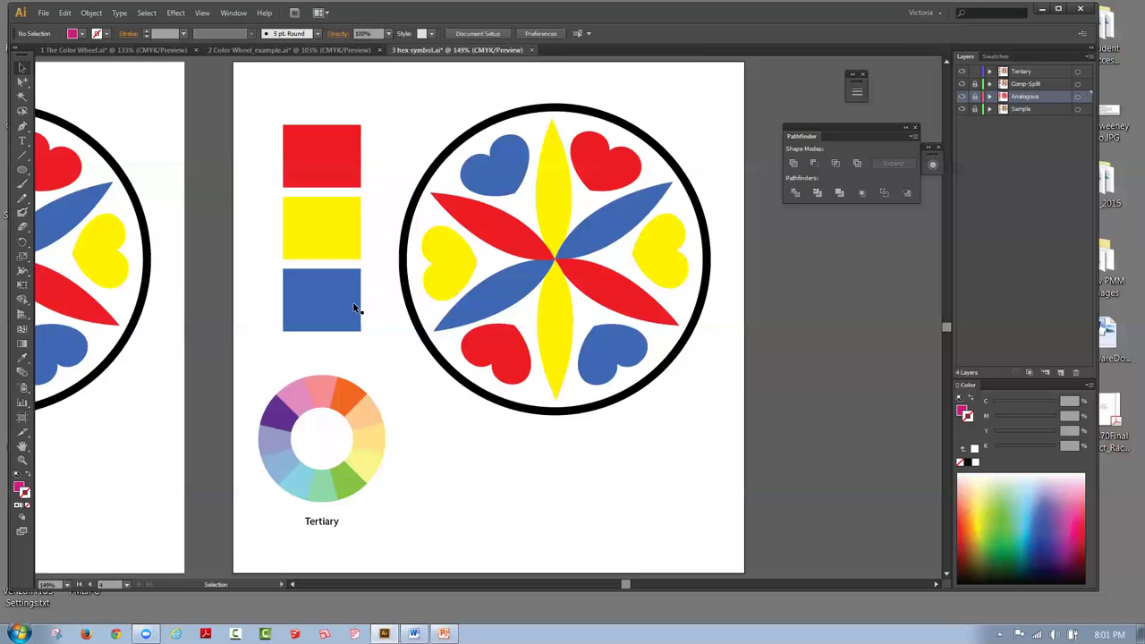
Step: Select all shapes sharing the blue square's fill on the Tertiary artboard and recolor them with the wheel's purple using the Eyedropper
click(305, 316)
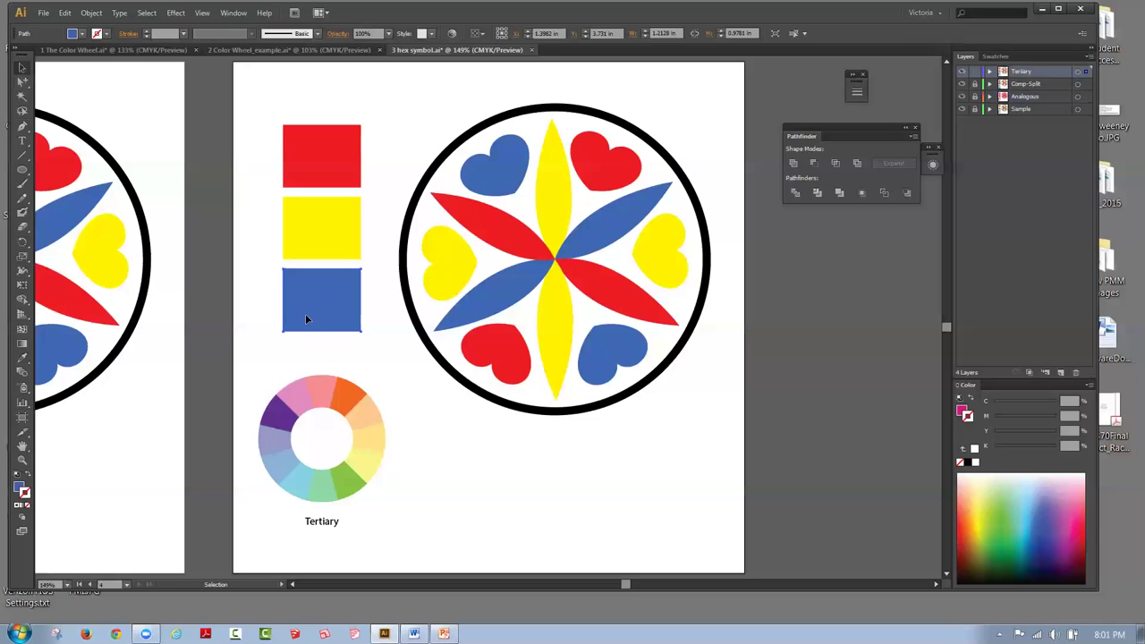
click(147, 12)
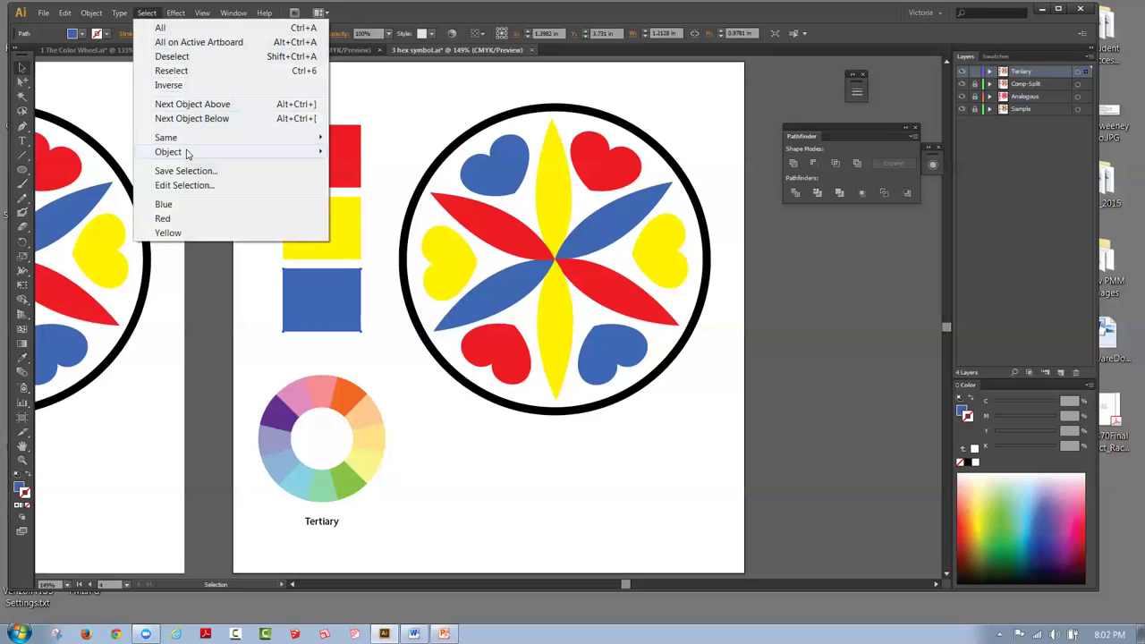
mouse_move(187, 154)
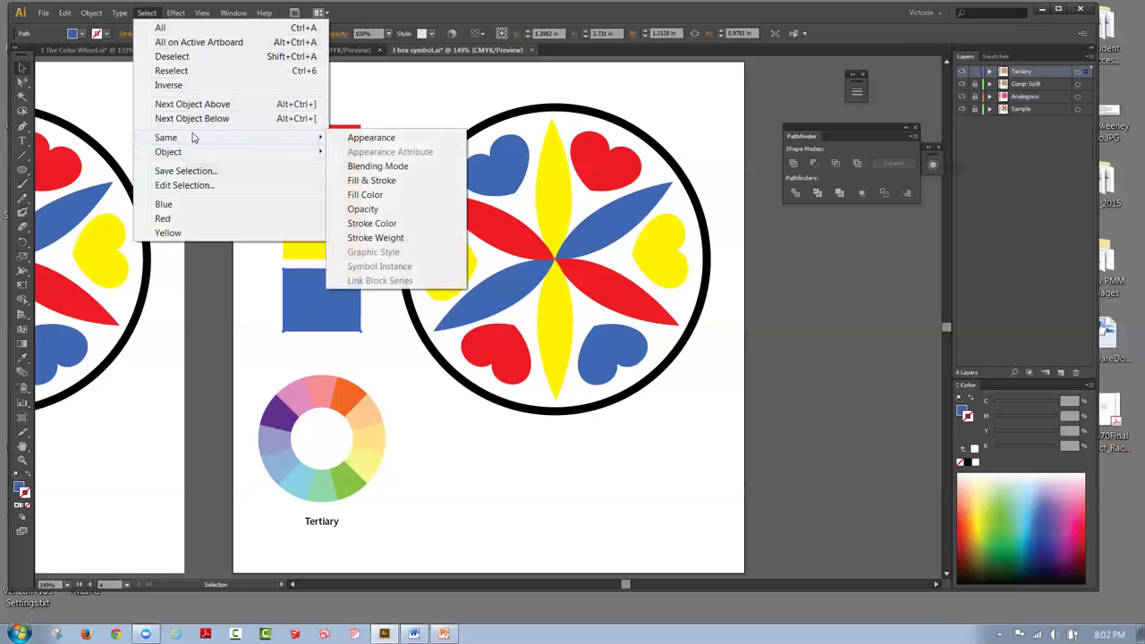
click(372, 196)
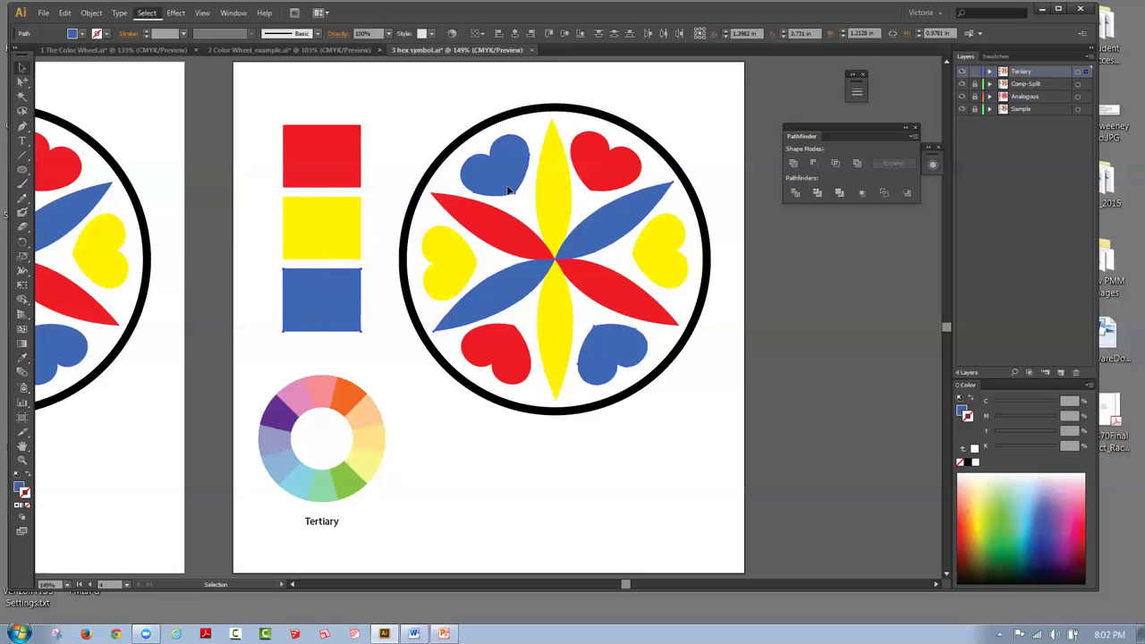
click(23, 356)
click(278, 408)
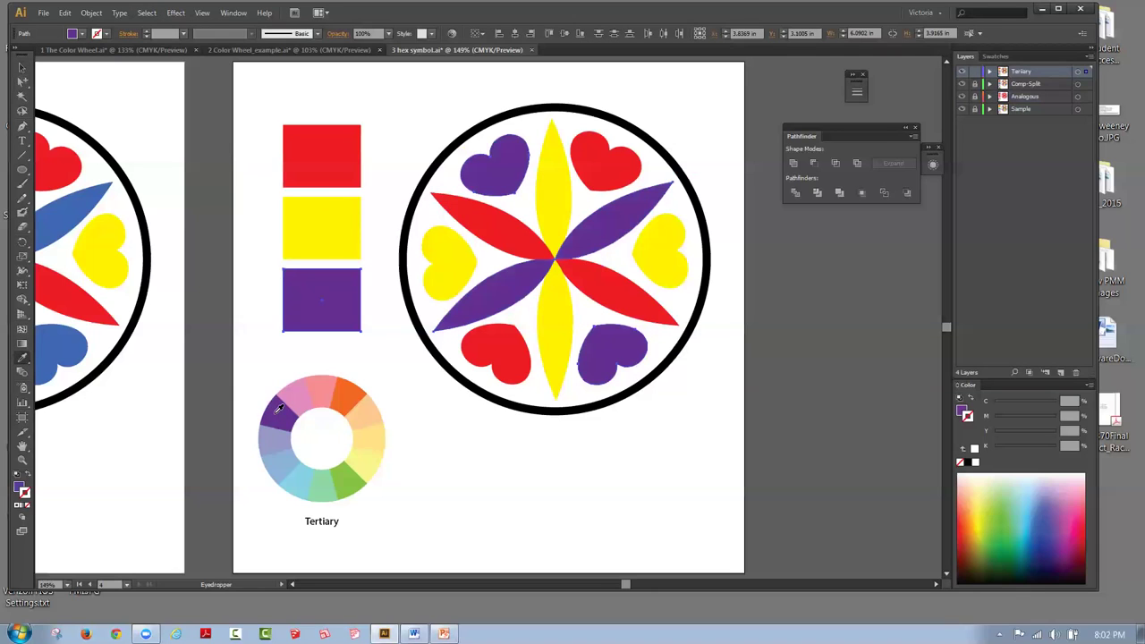
Step: Select all shapes sharing the yellow square's fill on the Tertiary artboard and recolor them with the wheel's orange using the Eyedropper
click(22, 67)
click(295, 213)
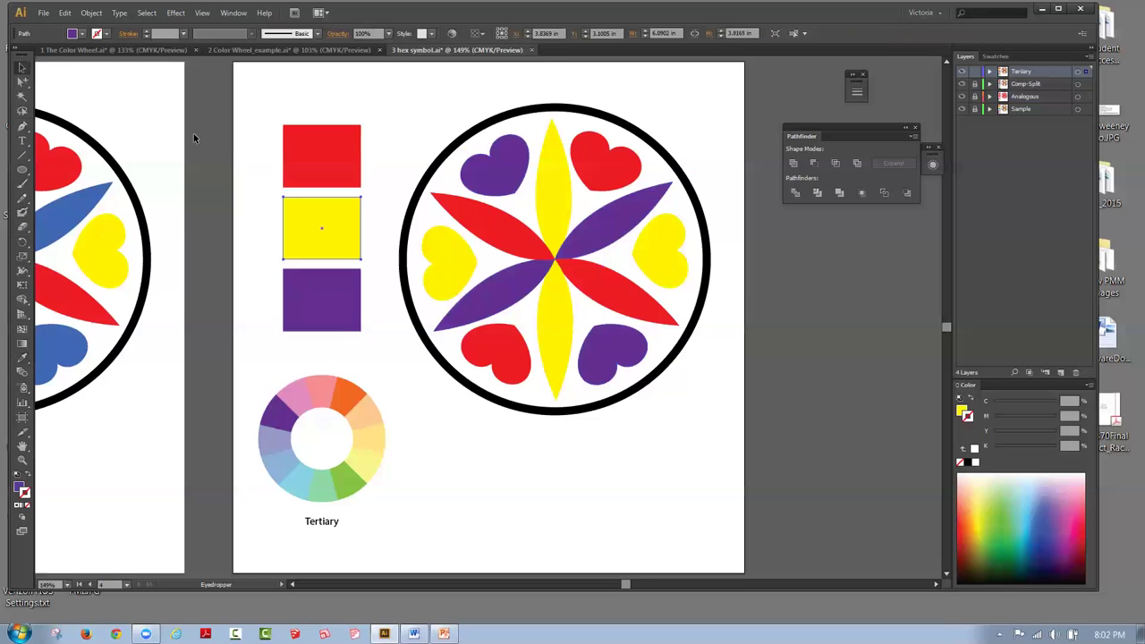
click(143, 16)
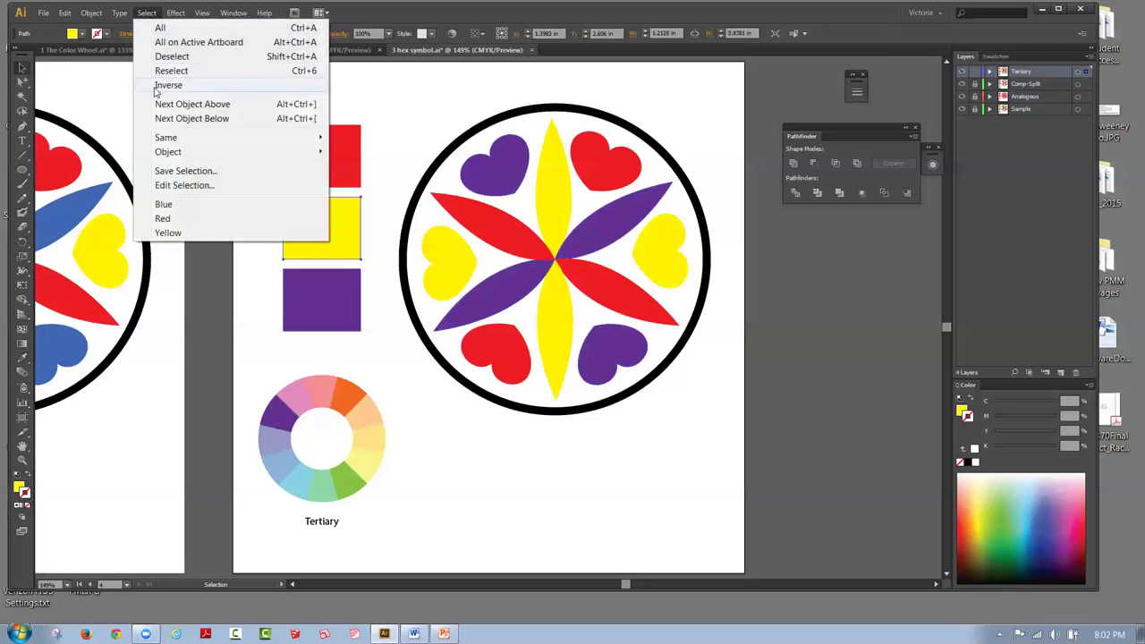
mouse_move(162, 138)
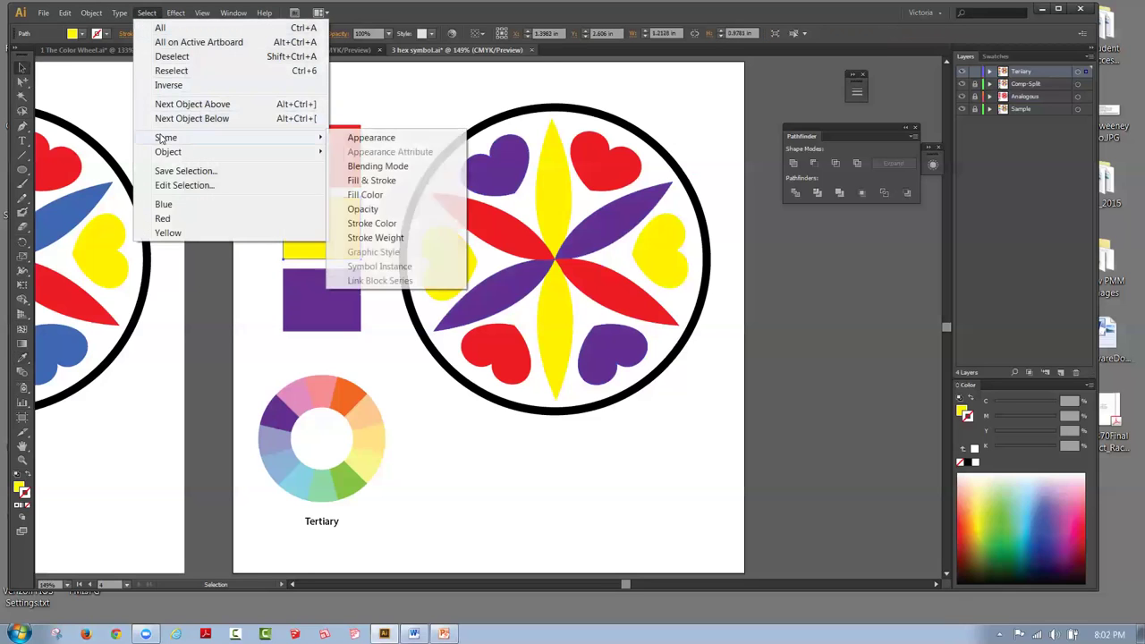
click(382, 195)
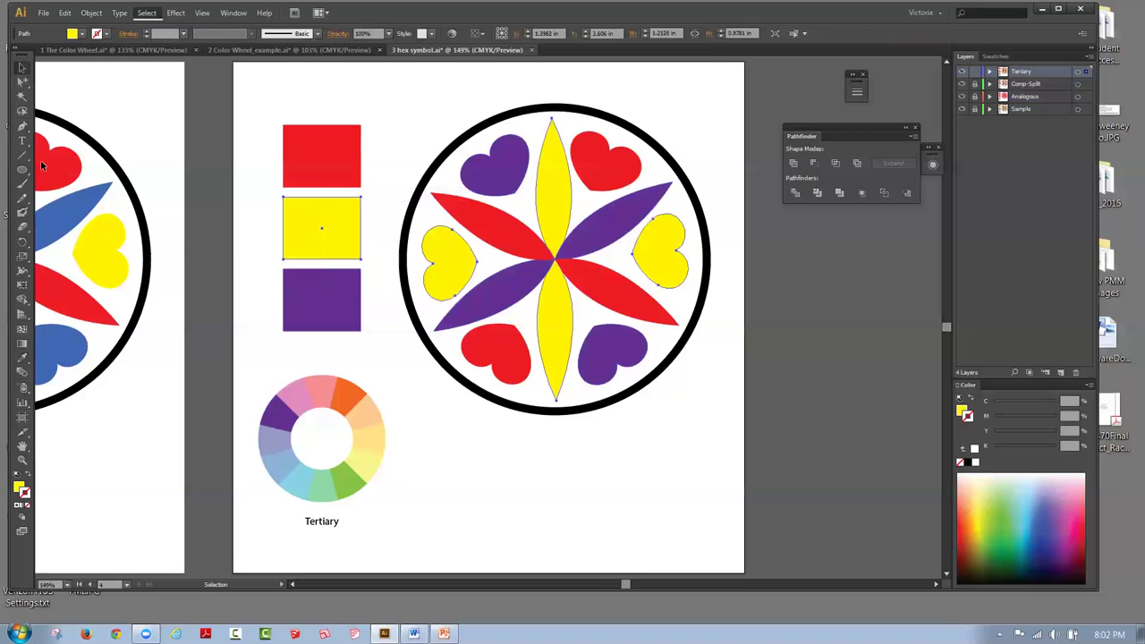
click(22, 361)
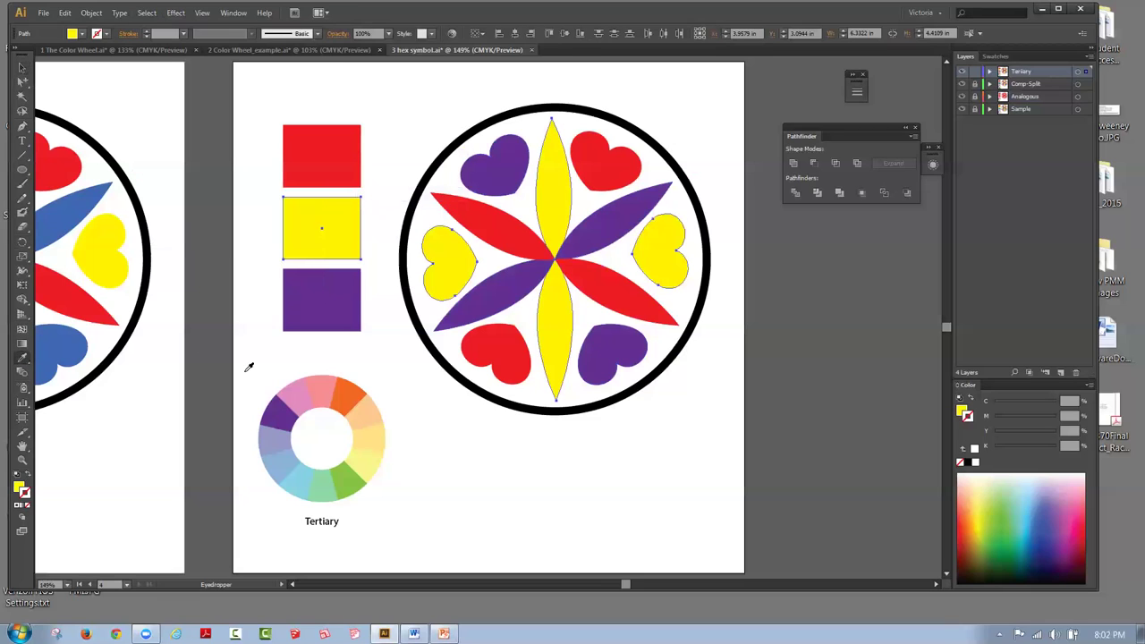
click(351, 396)
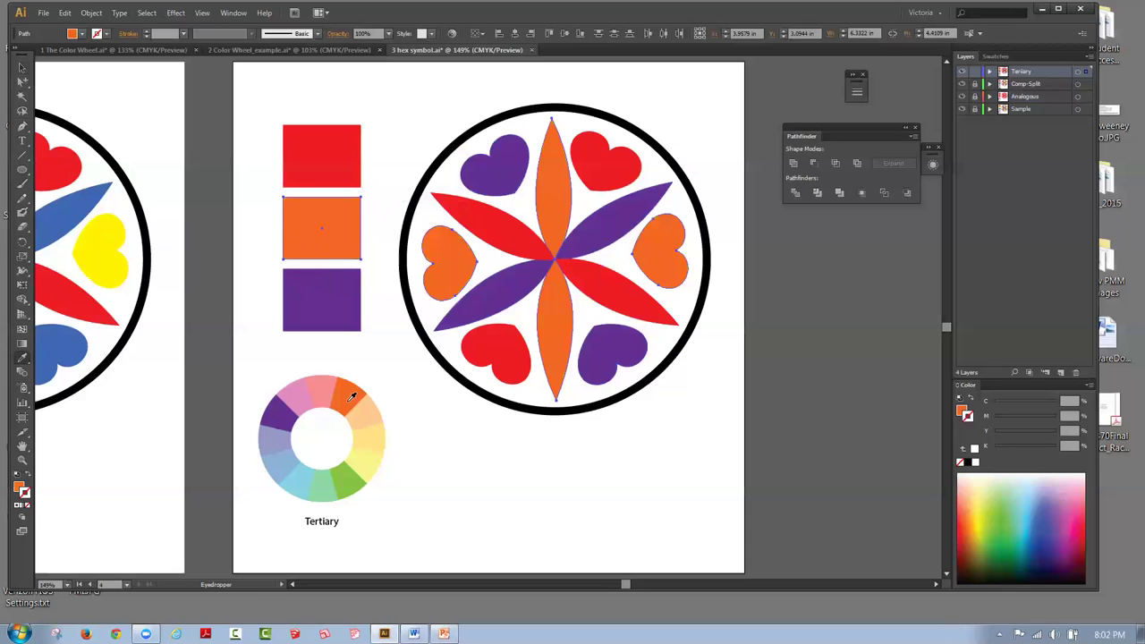
Step: Select all shapes sharing the red square's fill on the Tertiary artboard and recolor them with the wheel's green using the Eyedropper
click(22, 68)
click(308, 149)
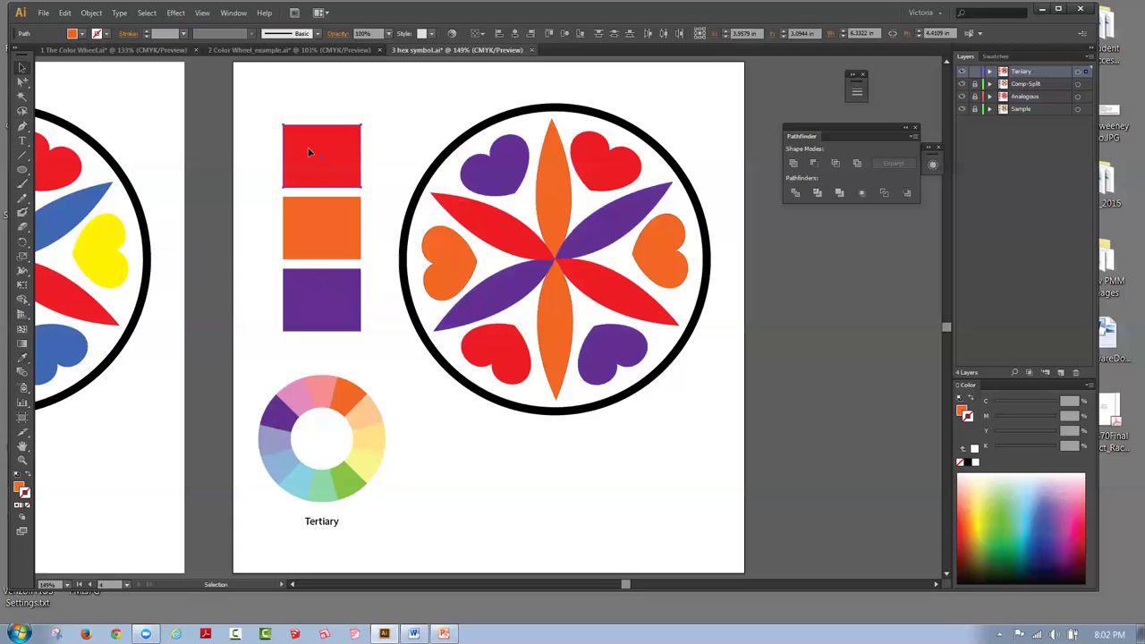
click(141, 17)
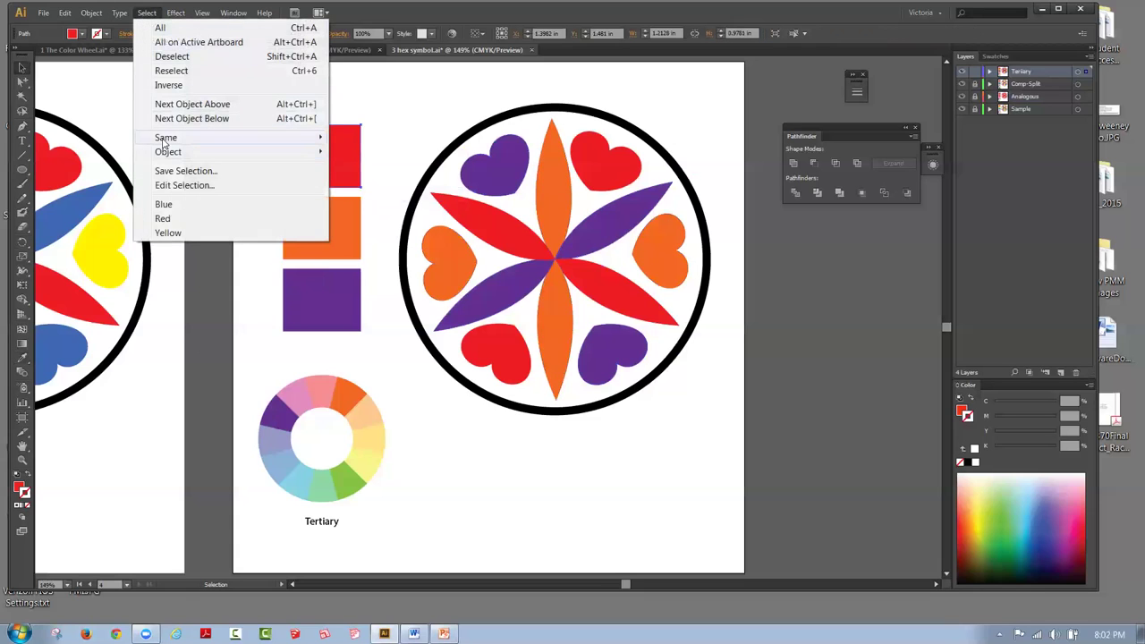
mouse_move(166, 141)
click(346, 194)
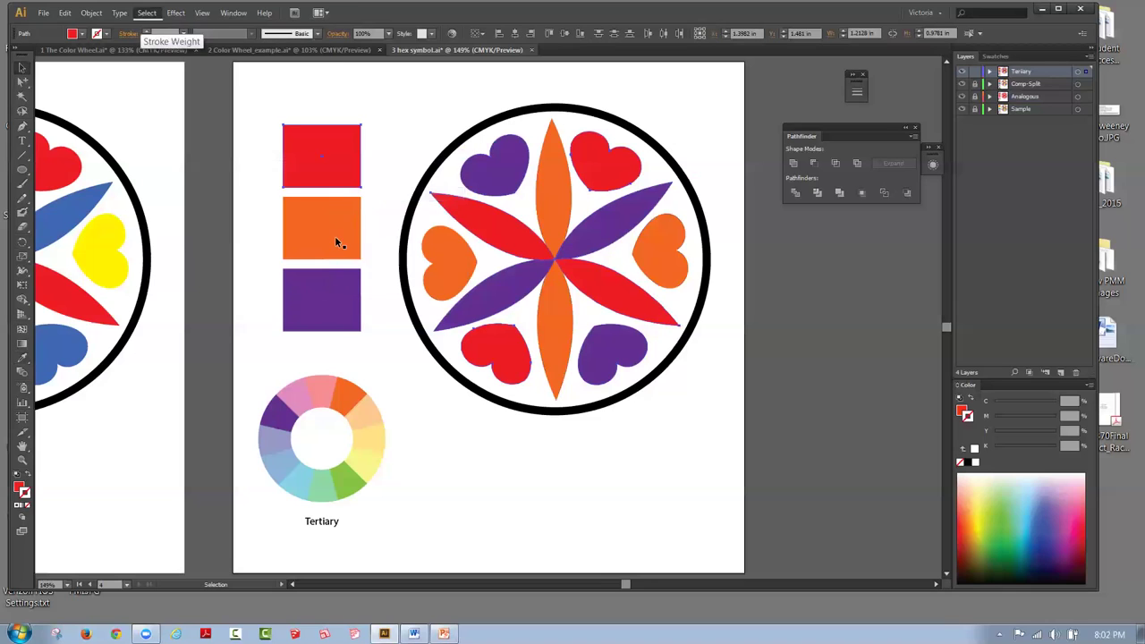
click(22, 357)
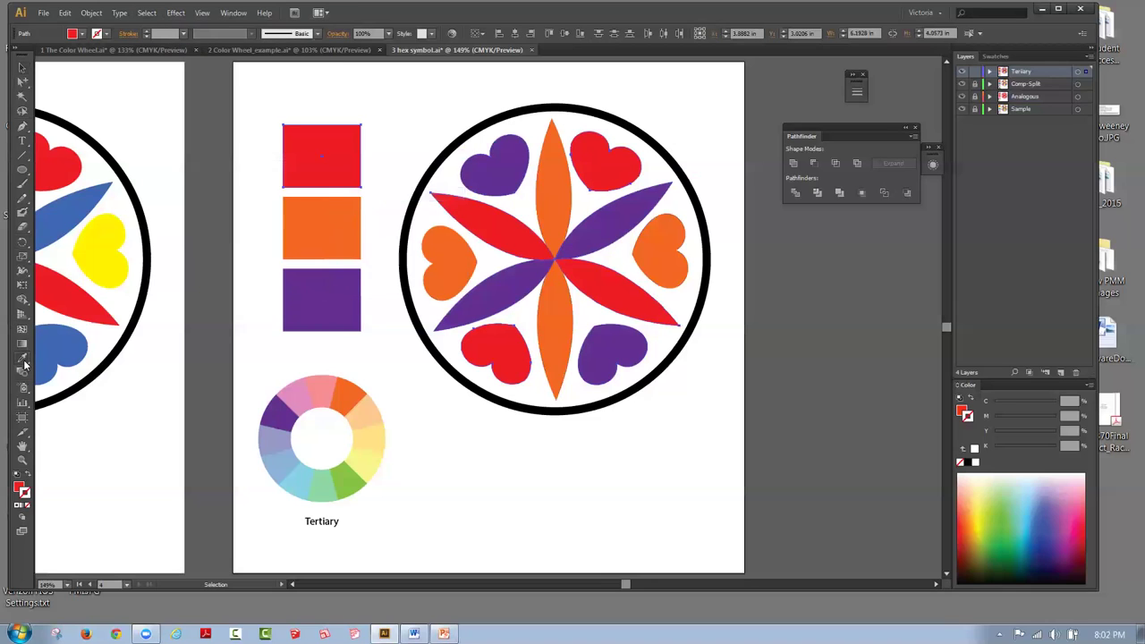
click(360, 473)
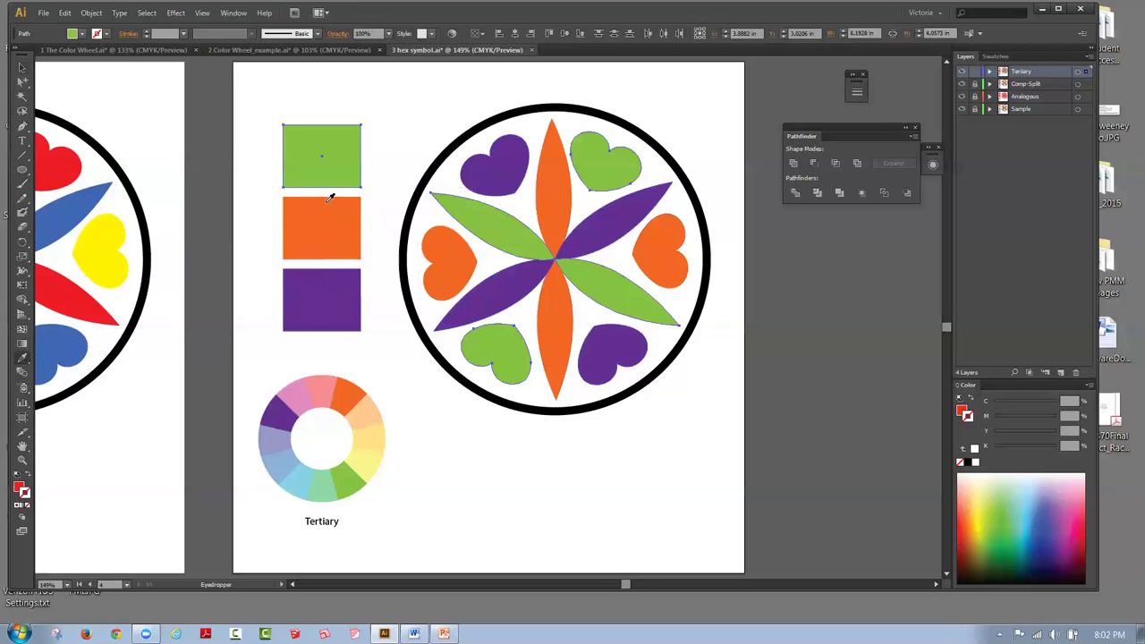
Step: Lock the Tertiary layer, then unlock the Comp-Split layer and make it the current layer
click(204, 13)
click(235, 141)
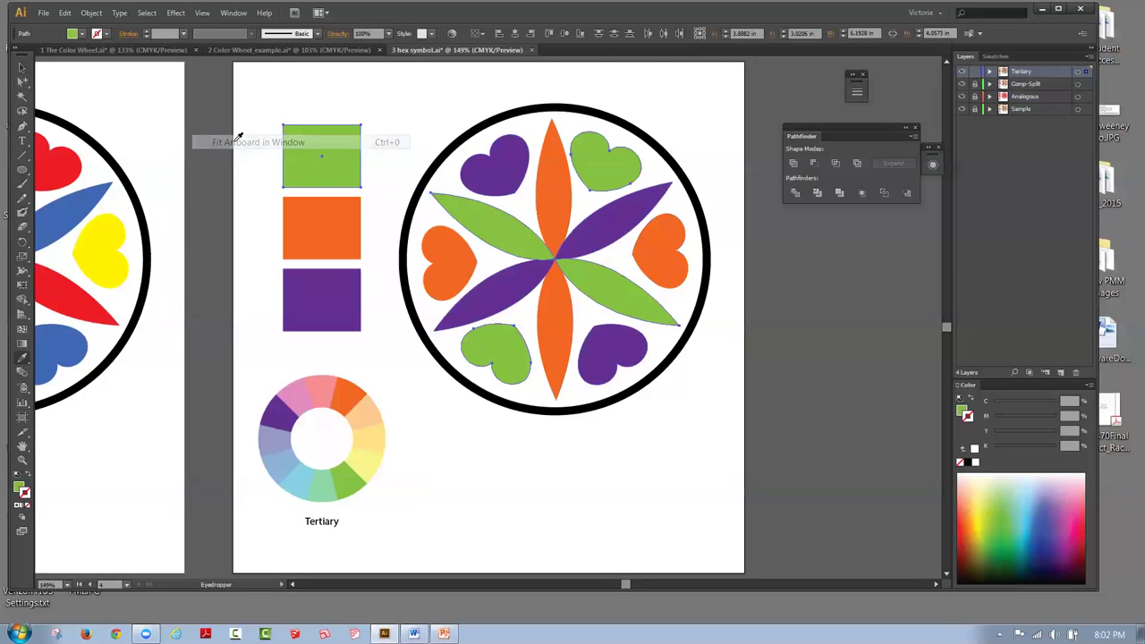
click(204, 13)
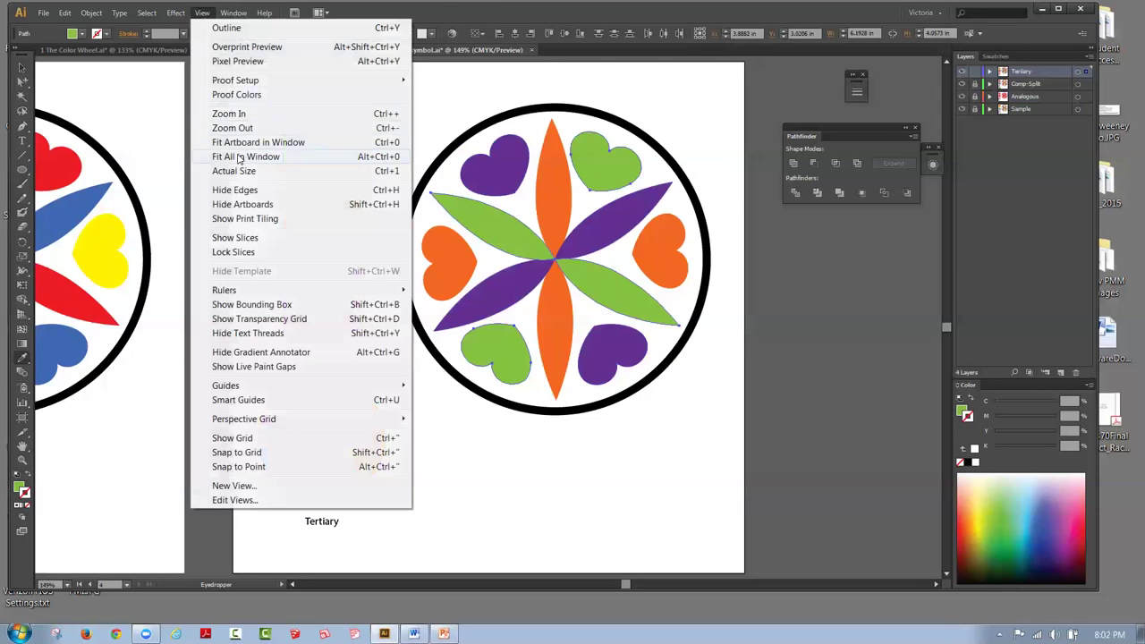
click(292, 155)
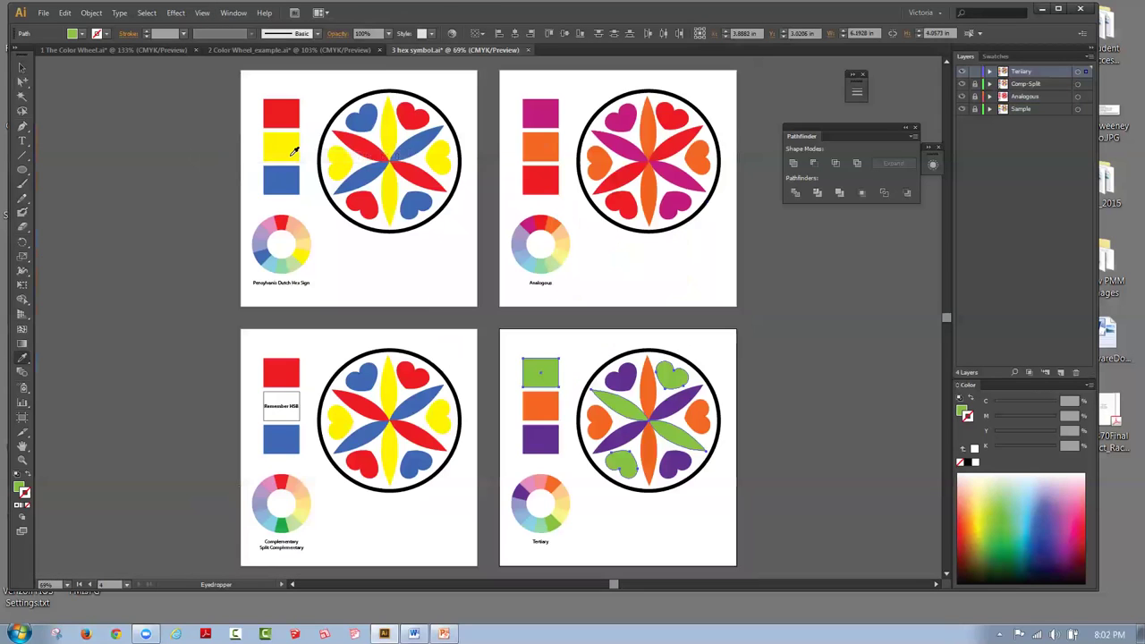
click(973, 73)
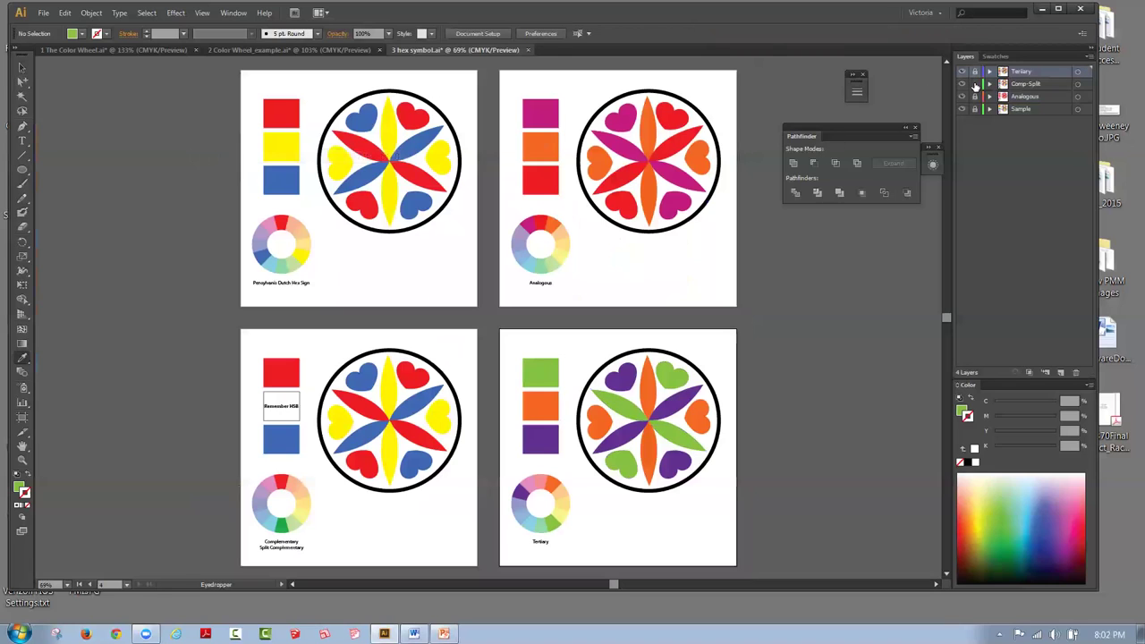
click(22, 68)
click(1013, 85)
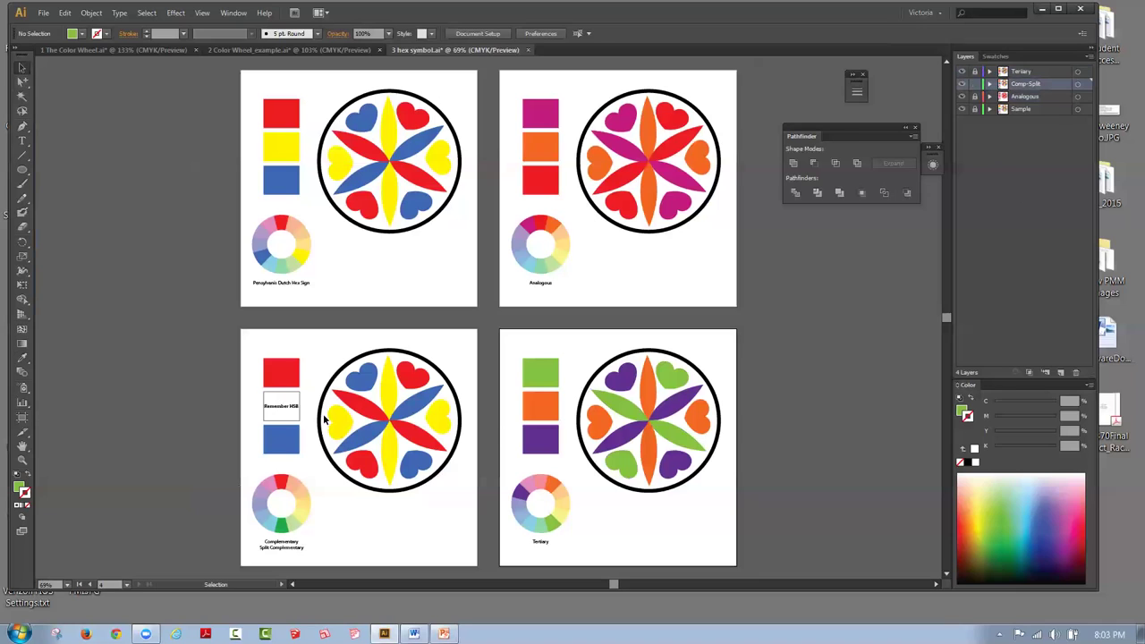
Step: Make the Complementary/Split Complementary artboard active and unlock all locked objects, including its color wheel
click(363, 510)
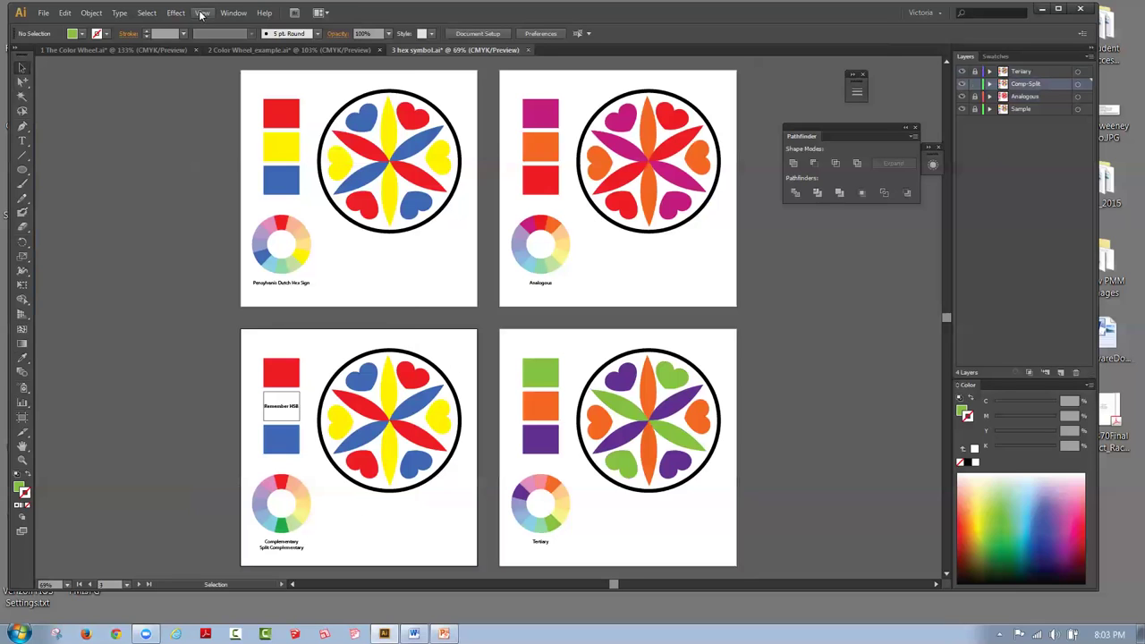
click(202, 12)
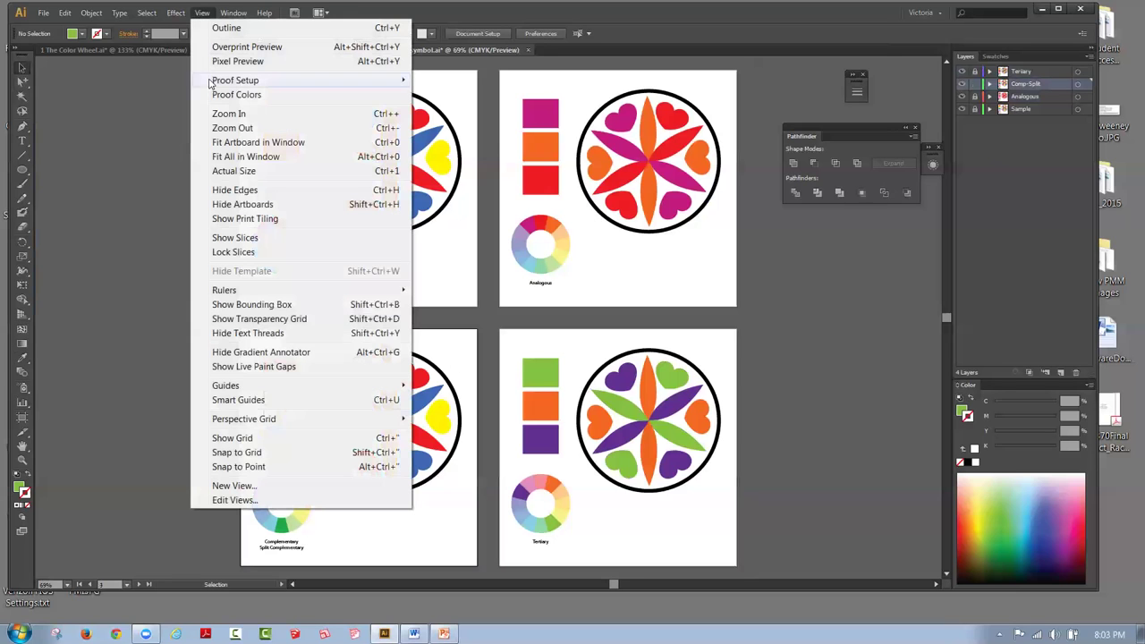
click(219, 143)
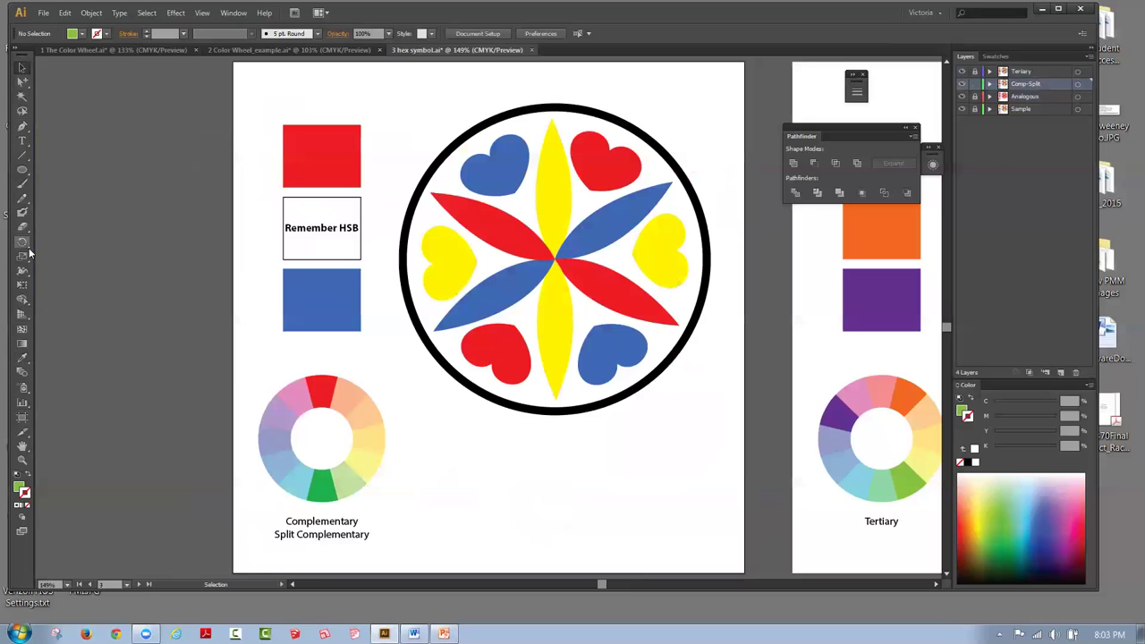
click(24, 459)
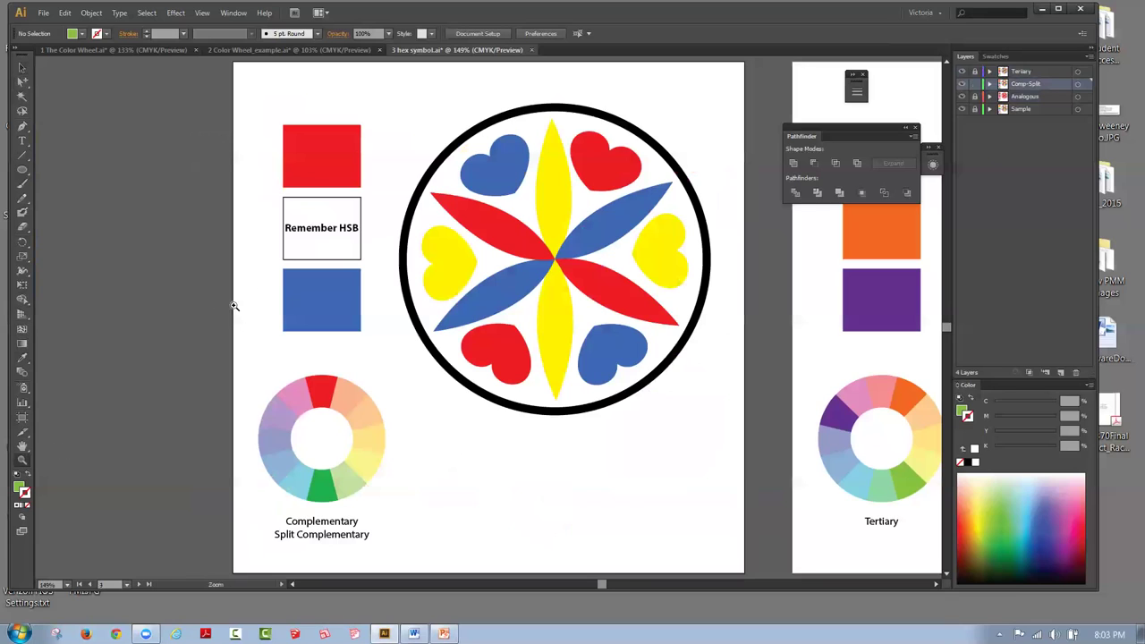
drag(267, 391, 472, 550)
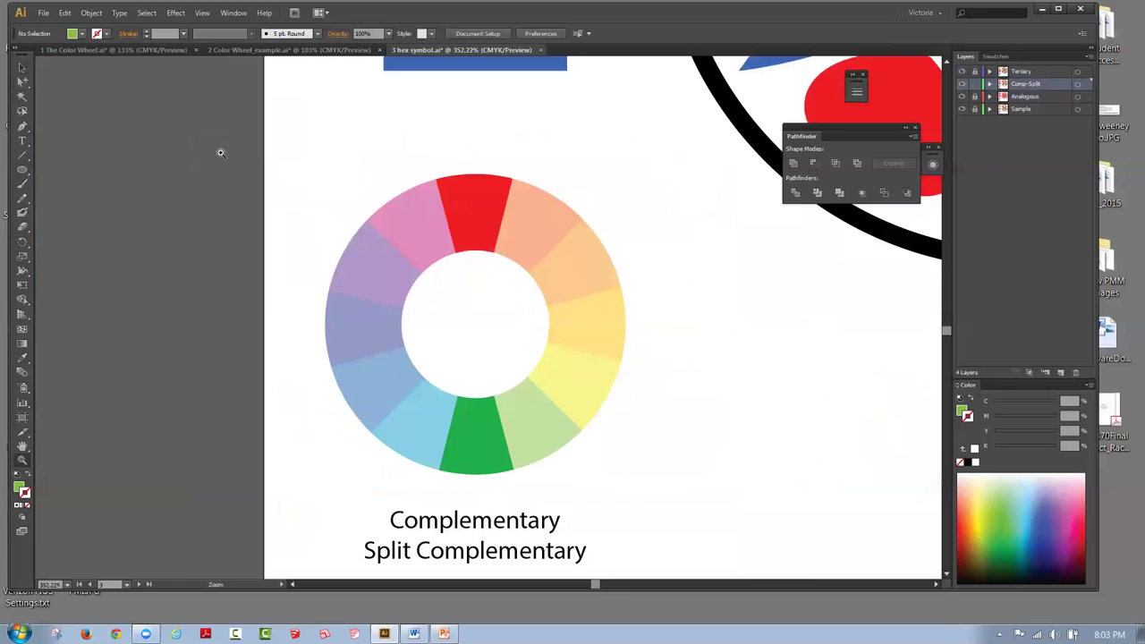
click(24, 67)
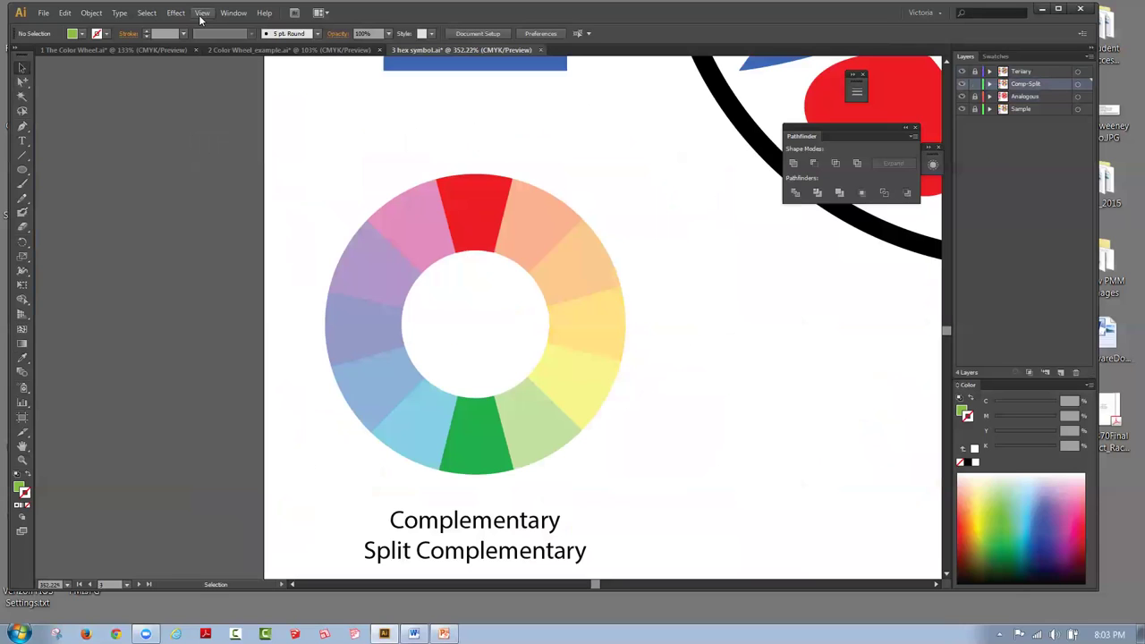
click(93, 13)
click(115, 104)
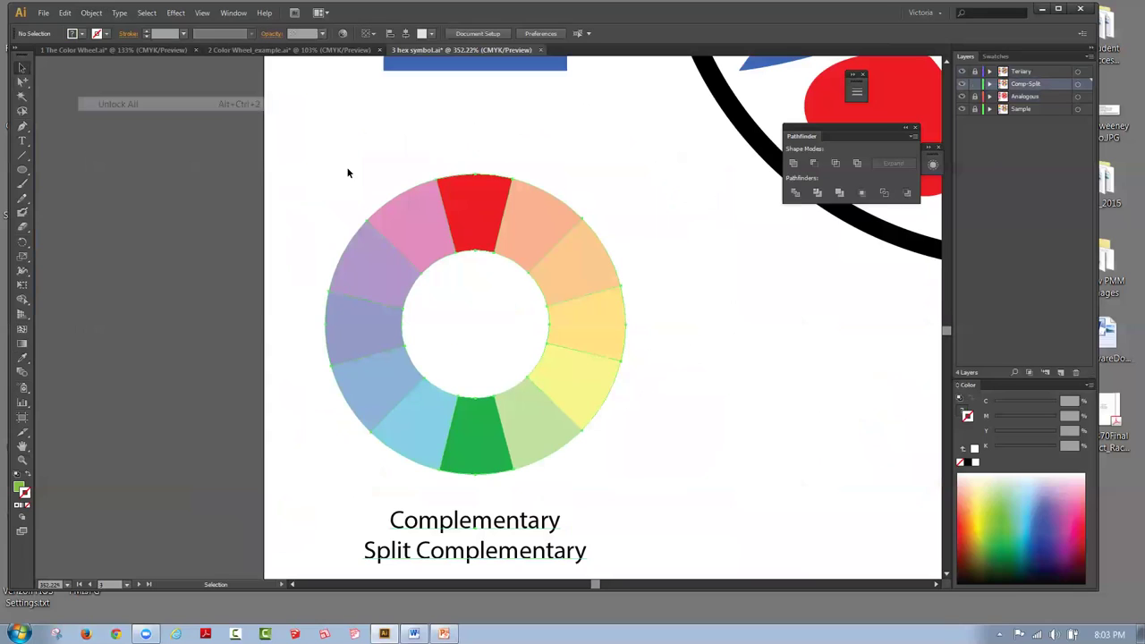
Step: Set the opacity of the color wheel's pink and light orange wedges beside the red one to 100%
click(380, 173)
click(417, 195)
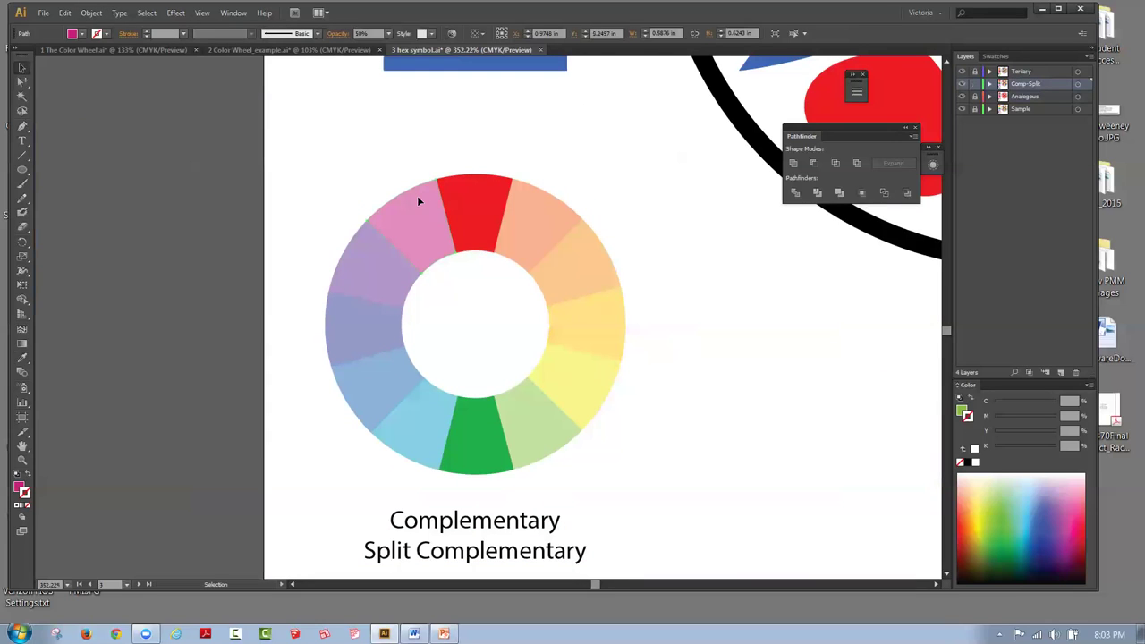
shift+click(516, 225)
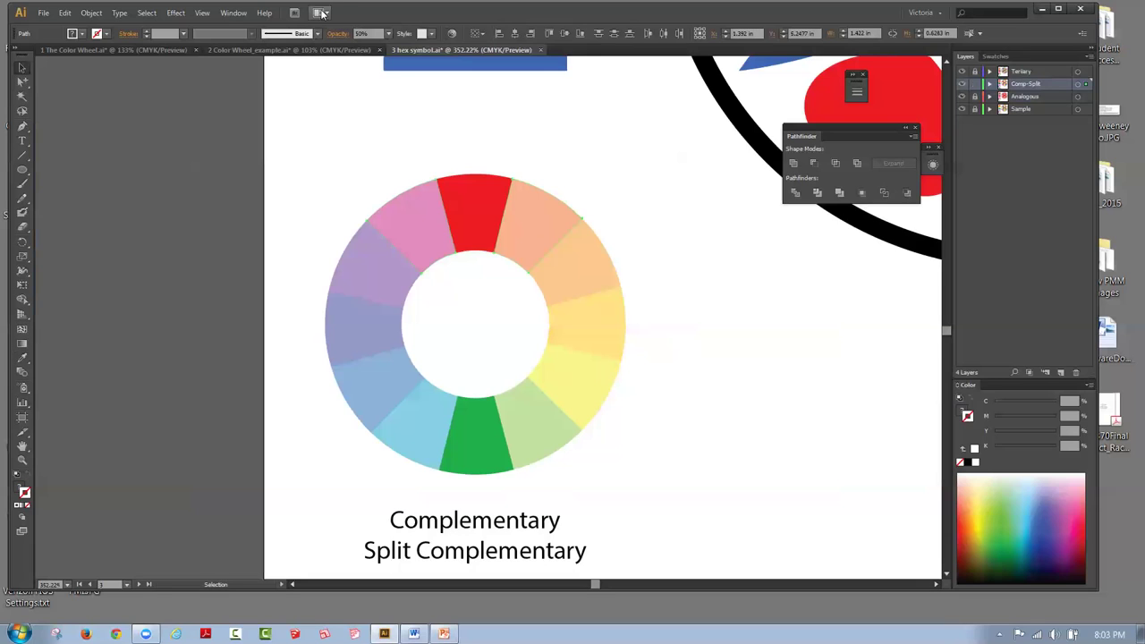
click(236, 12)
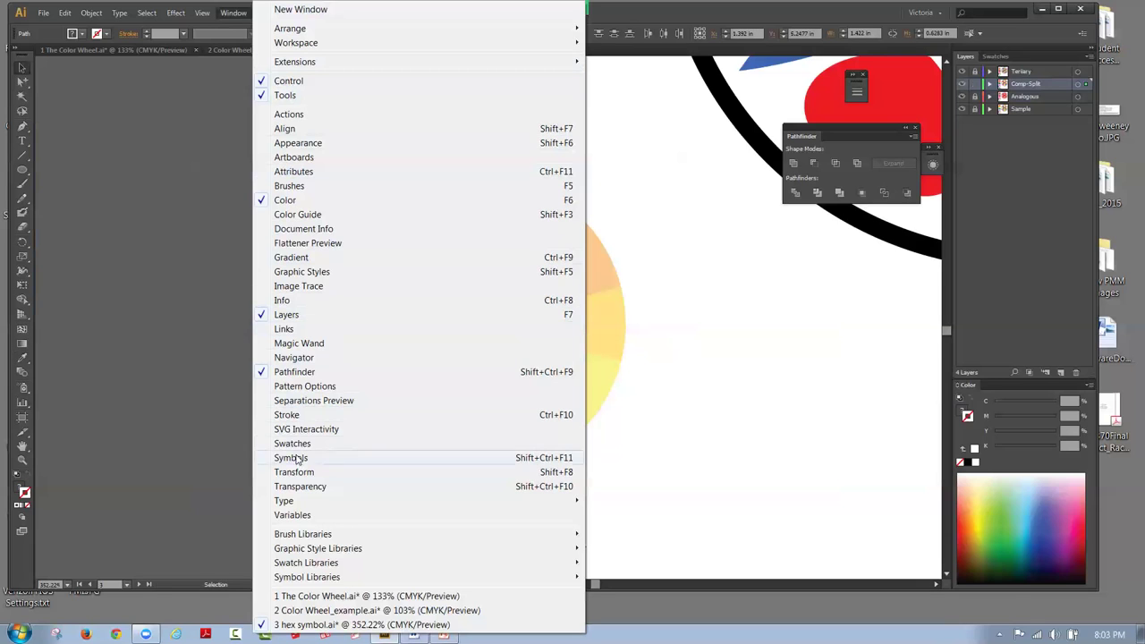
click(313, 488)
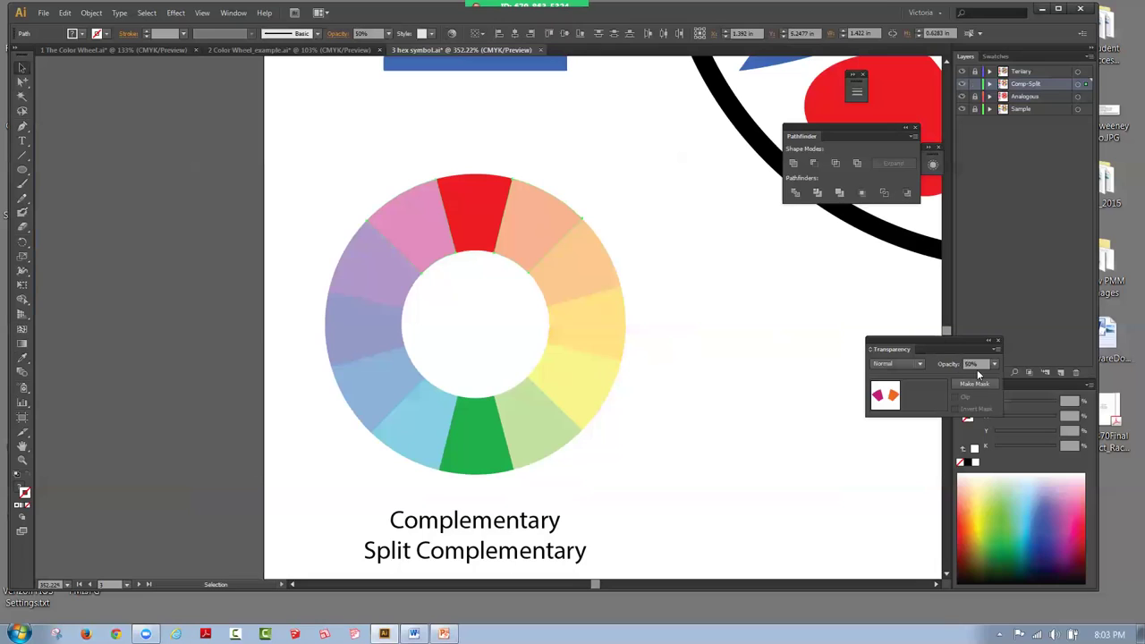
click(993, 363)
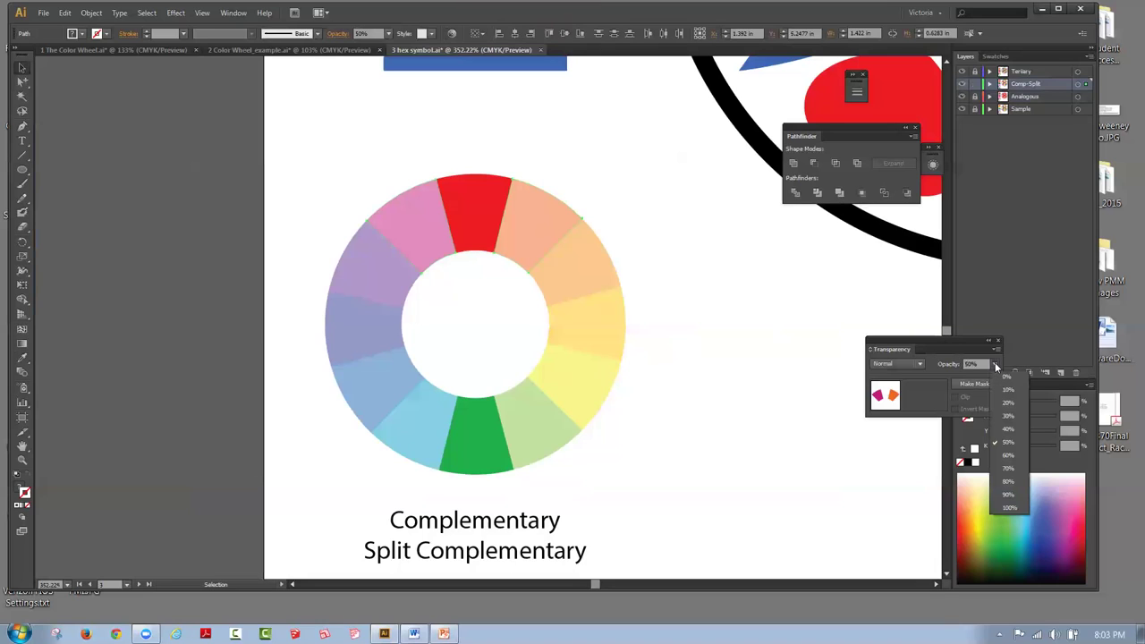
click(1002, 508)
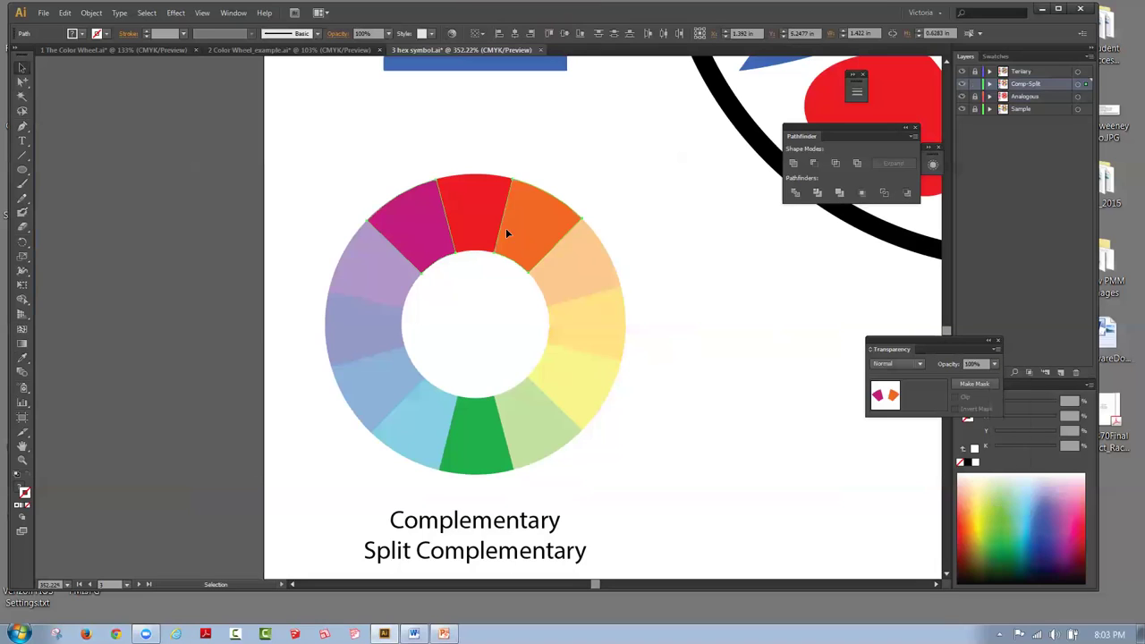
Step: Set the opacity of the color wheel's red wedge to 50% and deselect it
click(478, 208)
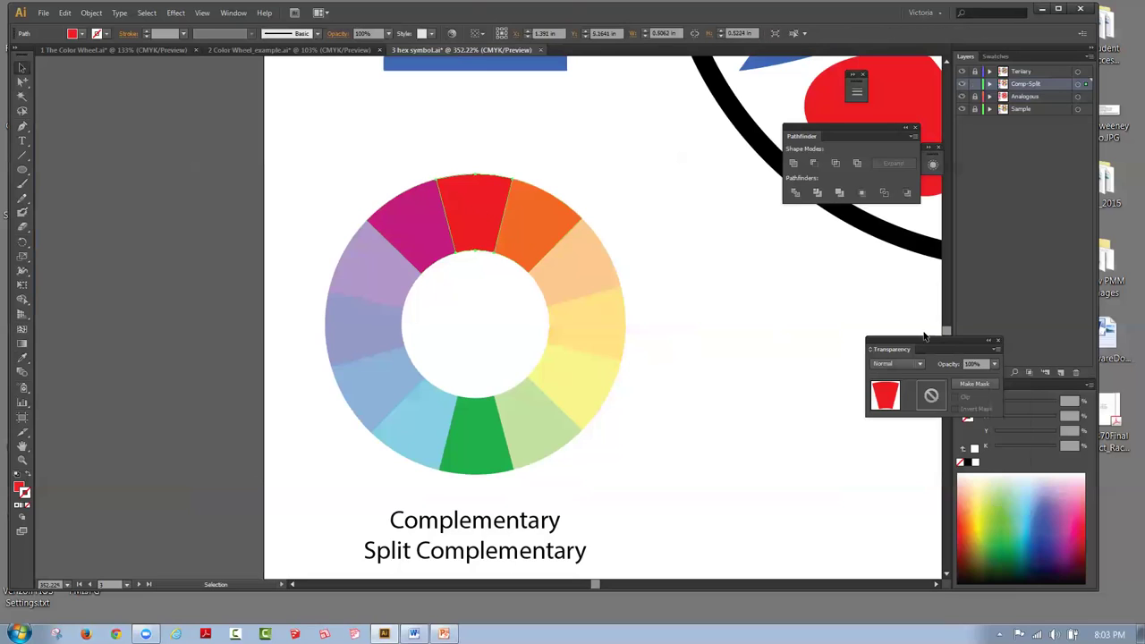
click(996, 365)
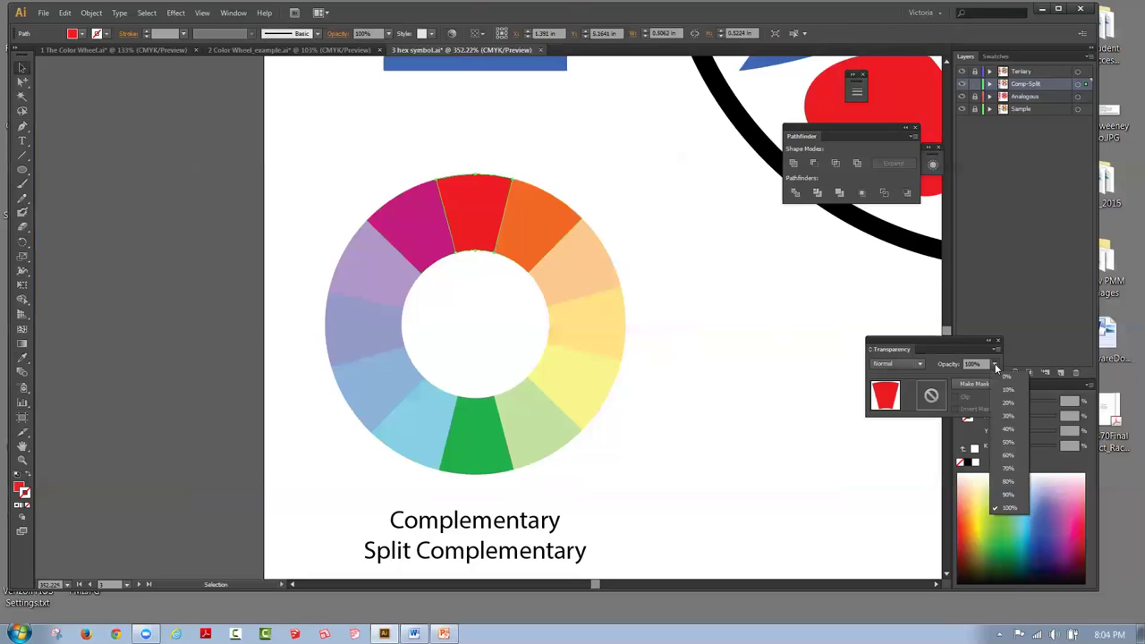
click(1003, 453)
click(487, 154)
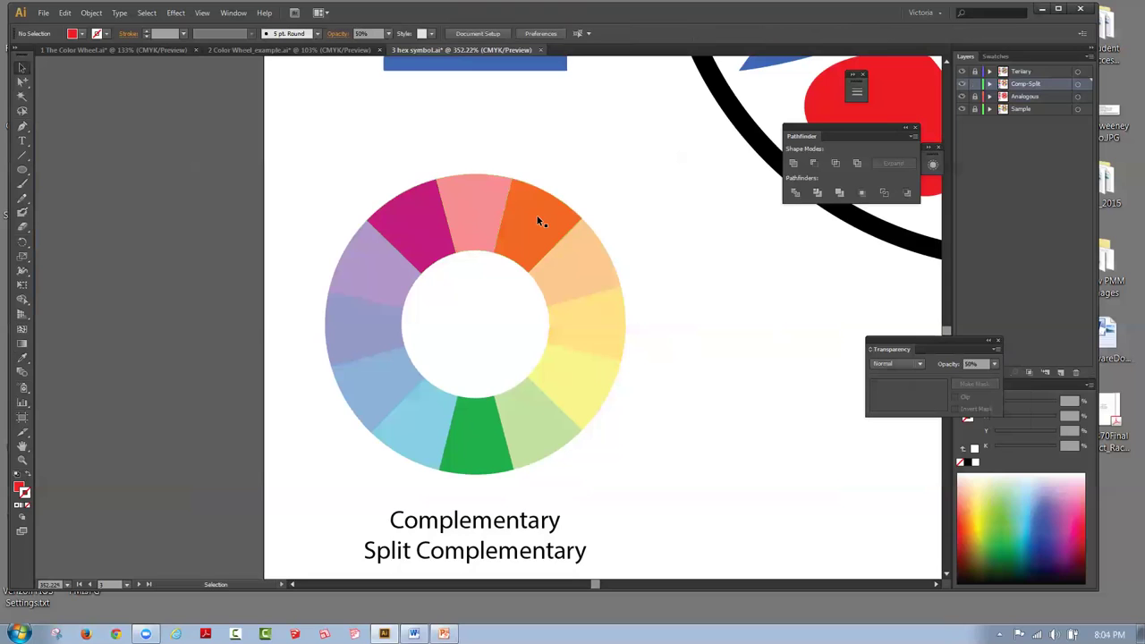
click(203, 12)
click(229, 143)
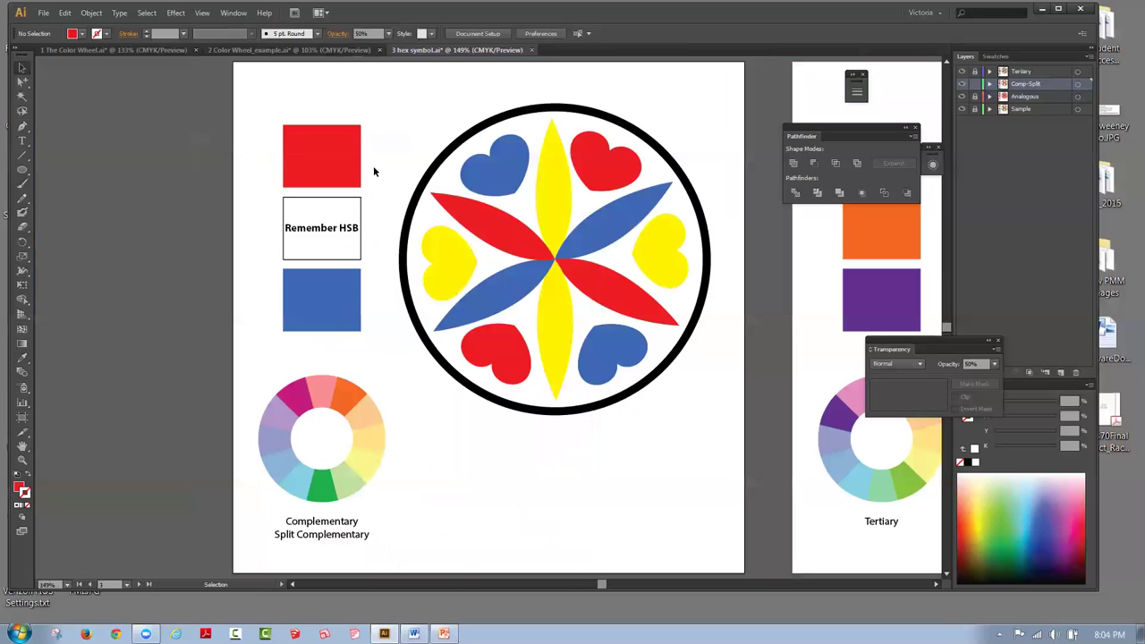
Step: Select the shapes matching the blue square's fill and check the selection across all artboards, then deselect them
click(349, 396)
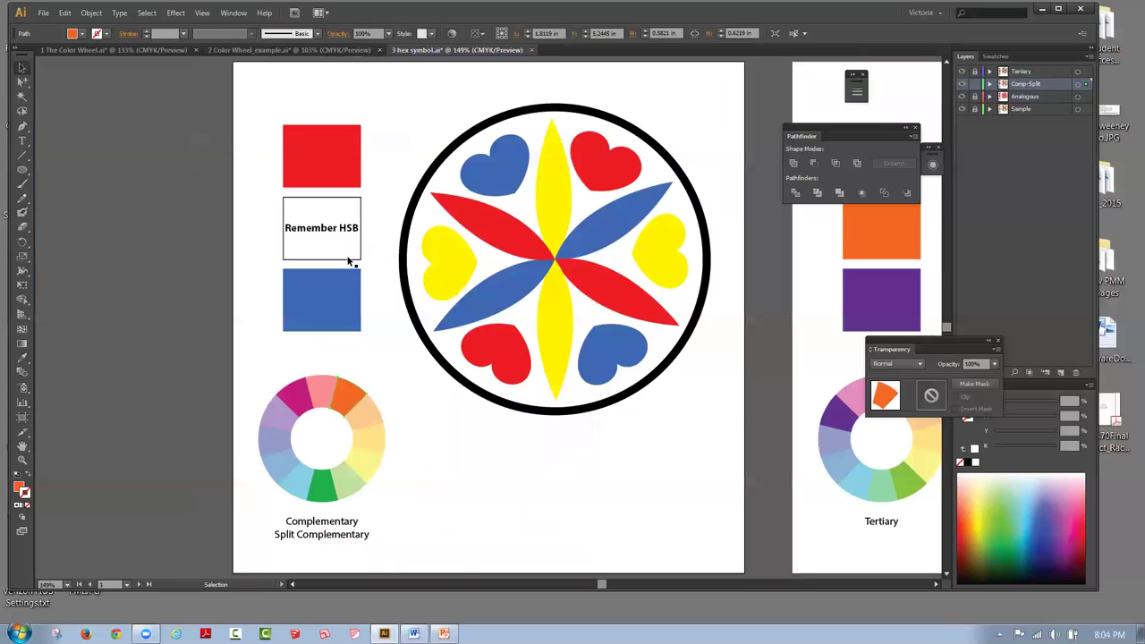
click(344, 296)
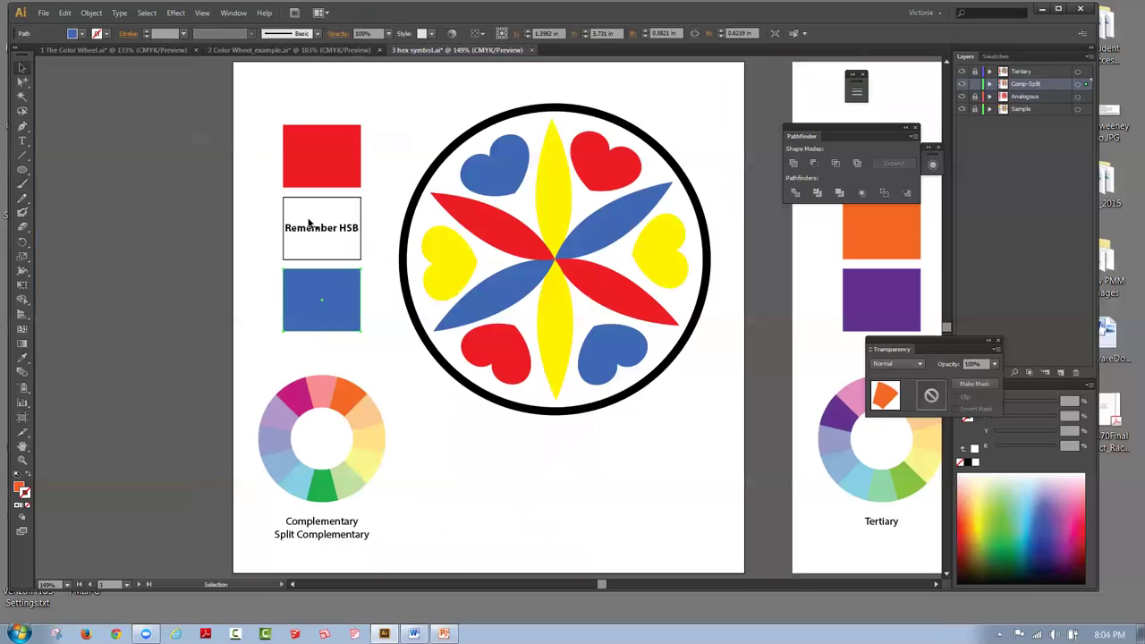
click(145, 12)
mouse_move(168, 139)
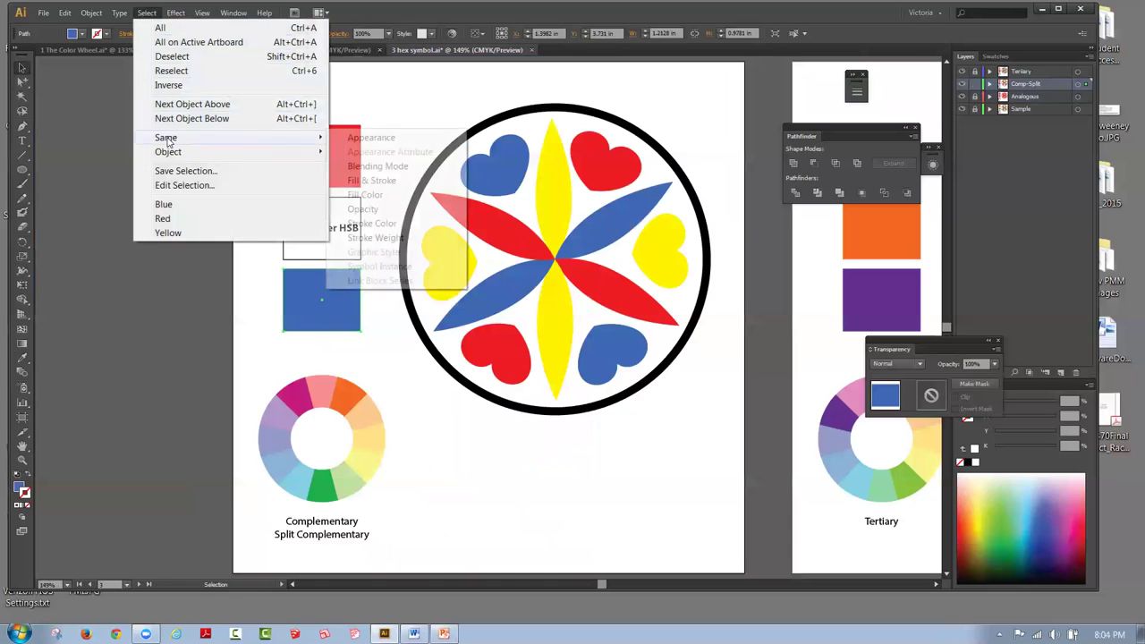
click(362, 195)
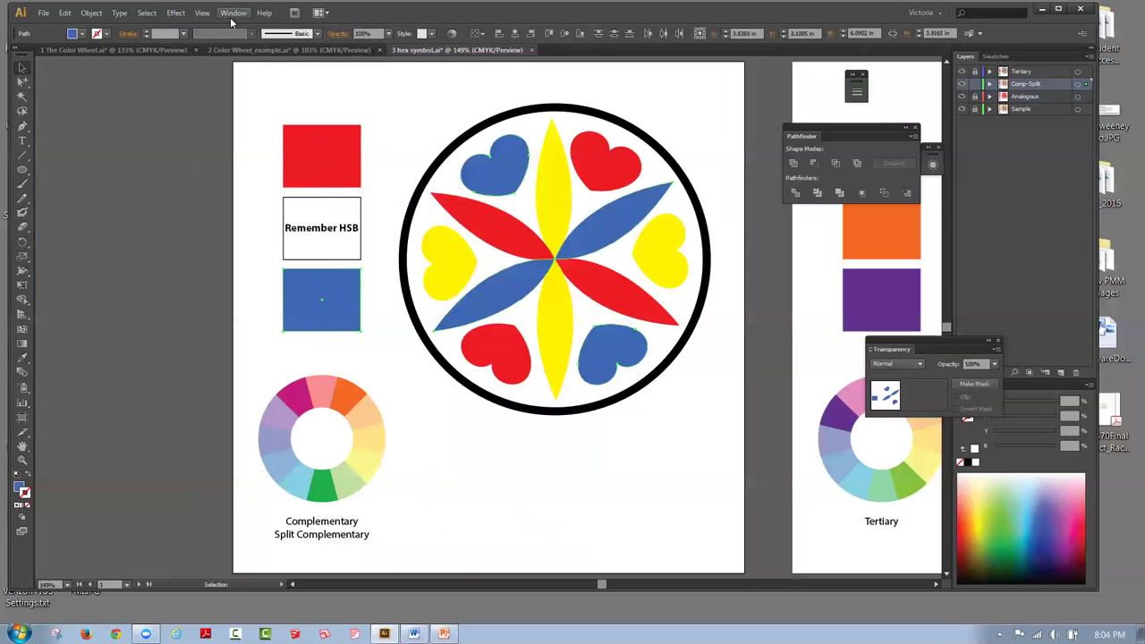
click(202, 12)
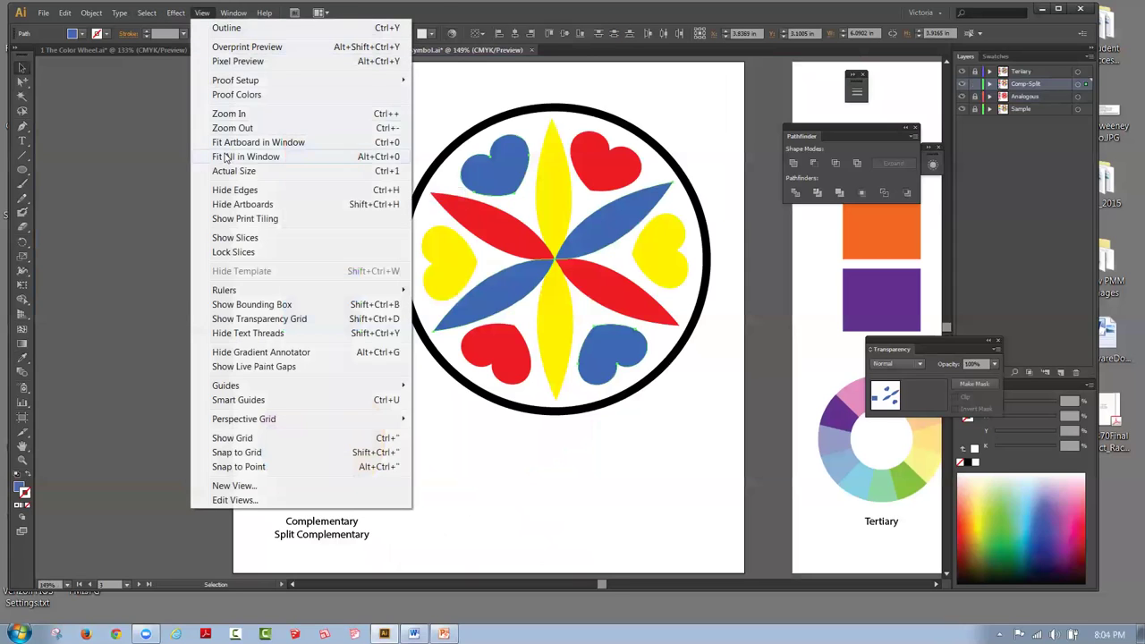
click(229, 157)
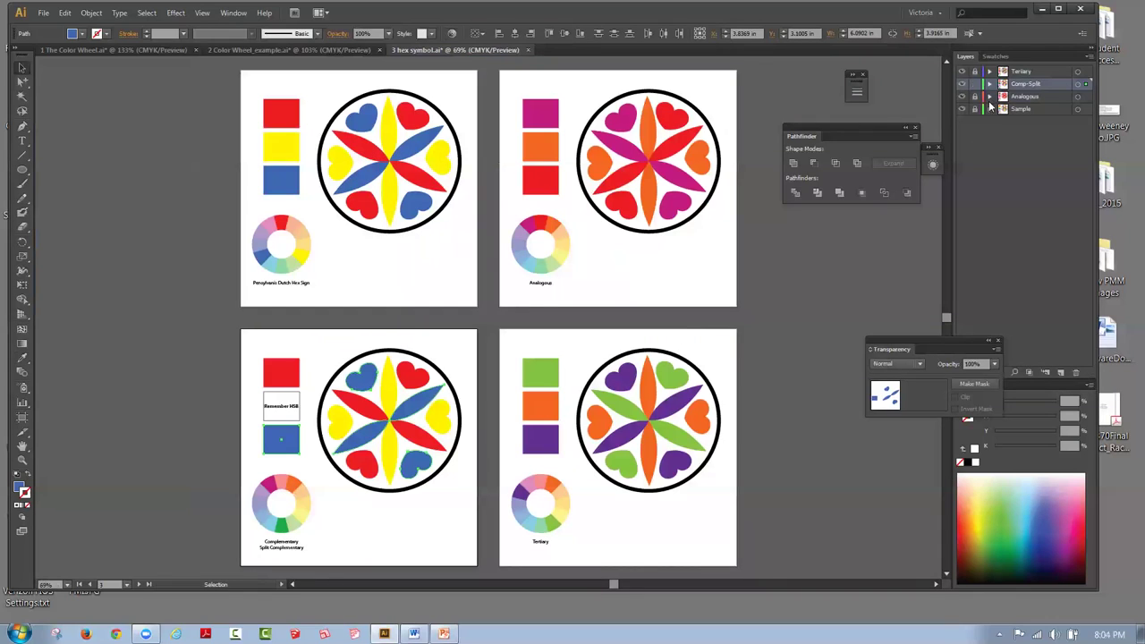
click(385, 538)
click(202, 13)
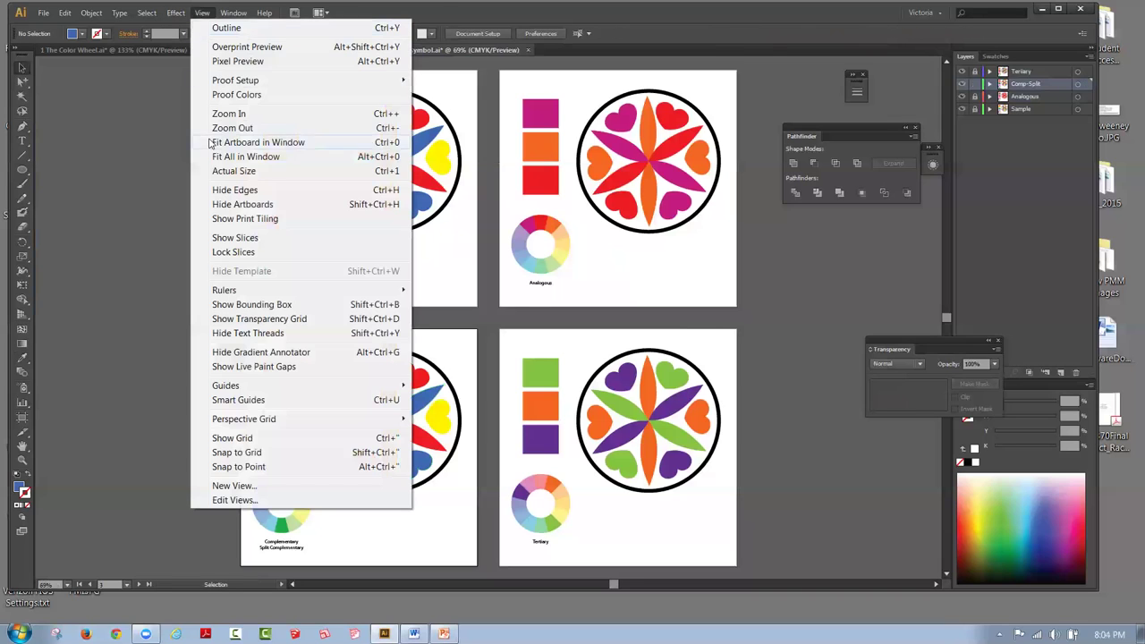
click(222, 143)
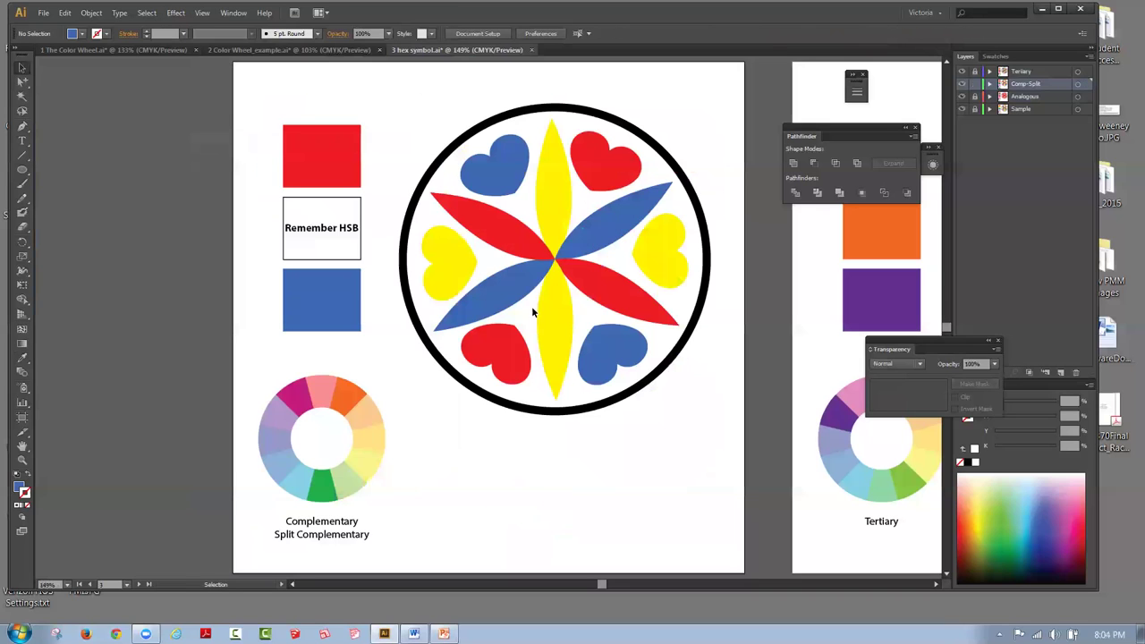
Step: Select all shapes sharing the blue square's fill on the Complementary artboard and recolor them with the wheel's magenta using the Eyedropper
click(333, 306)
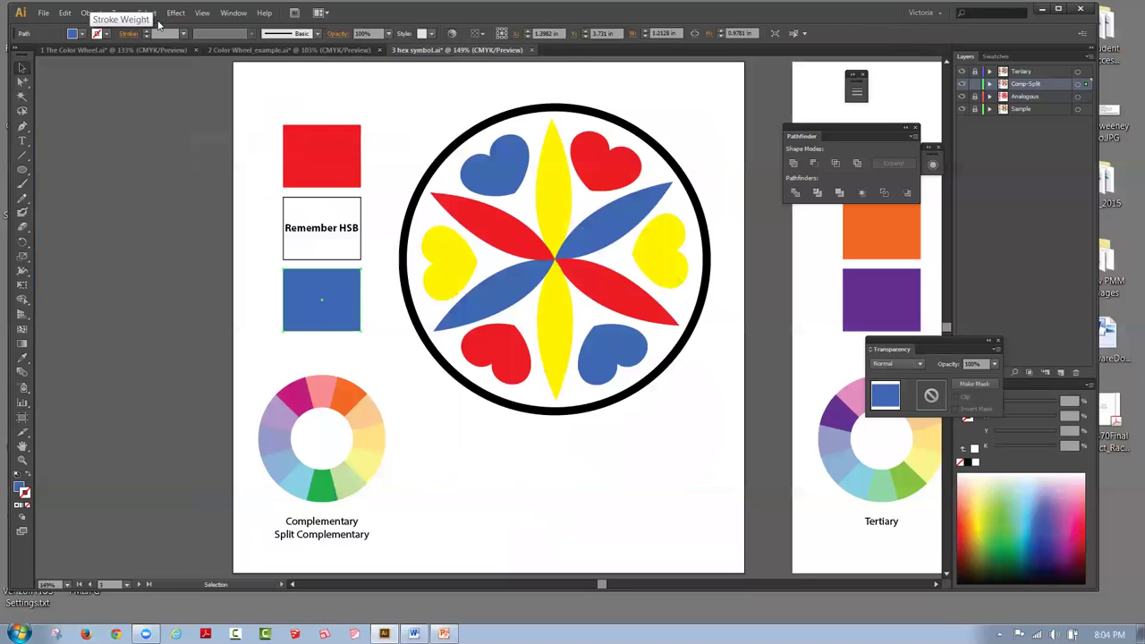
click(144, 13)
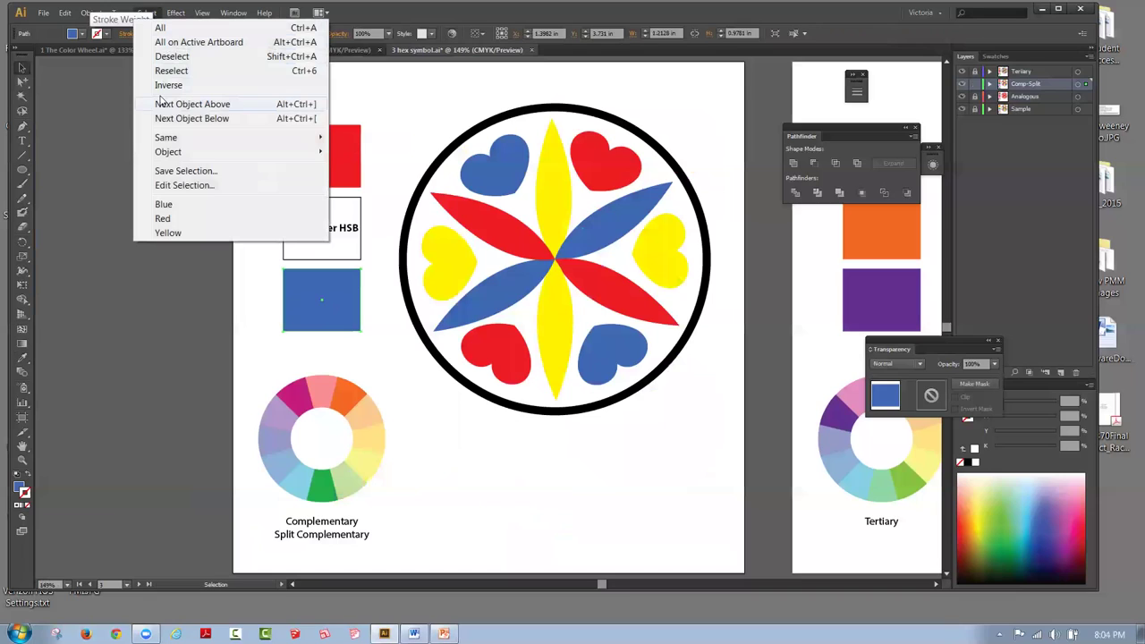
mouse_move(165, 139)
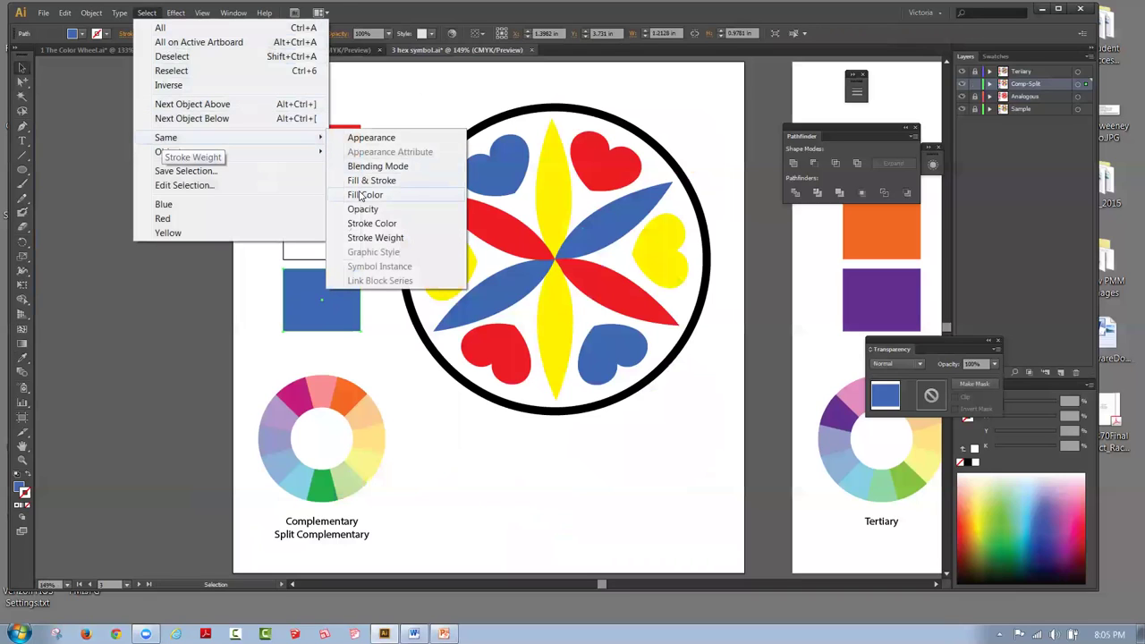
click(361, 195)
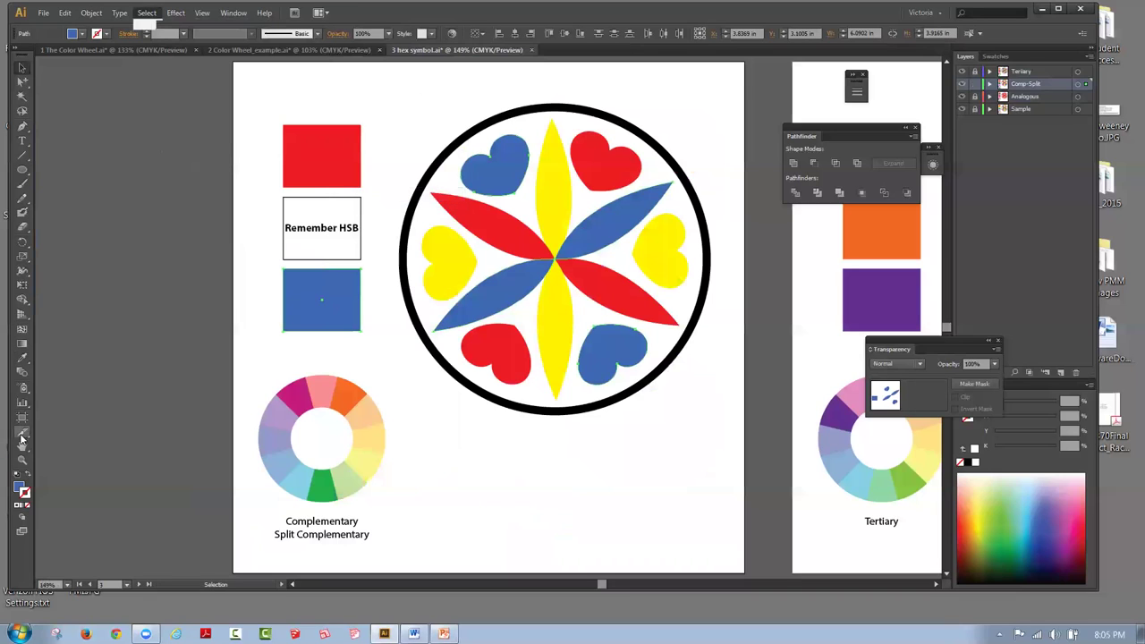
click(22, 358)
click(301, 397)
Step: Select all shapes sharing the red square's fill on the Complementary artboard and recolor them with the wheel's green using the Eyedropper
click(22, 68)
click(349, 156)
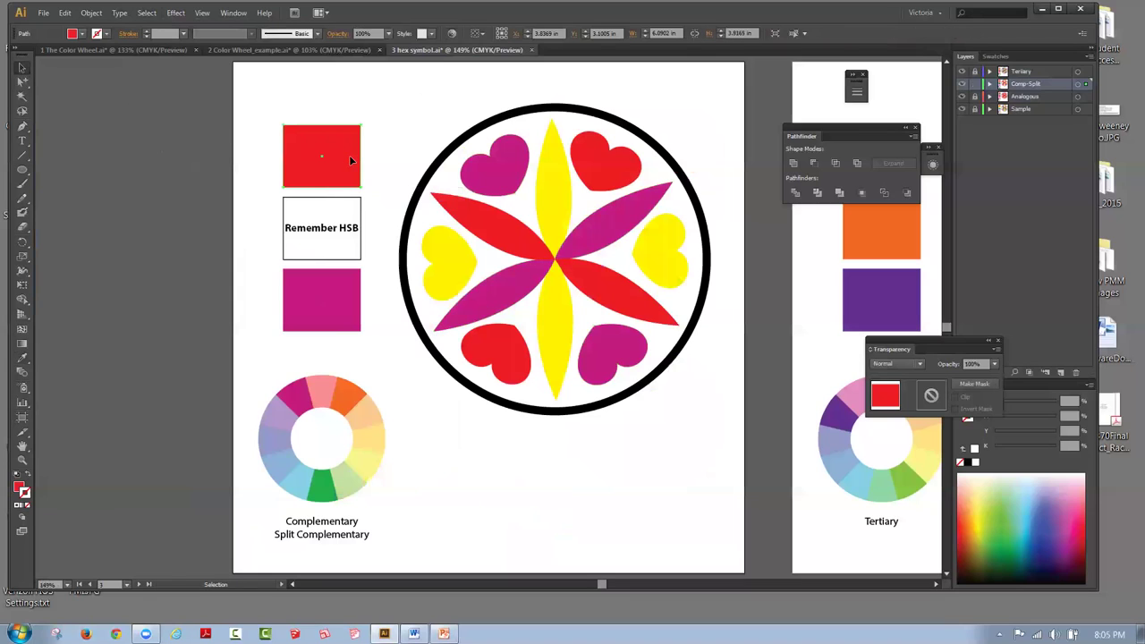
click(147, 14)
mouse_move(174, 140)
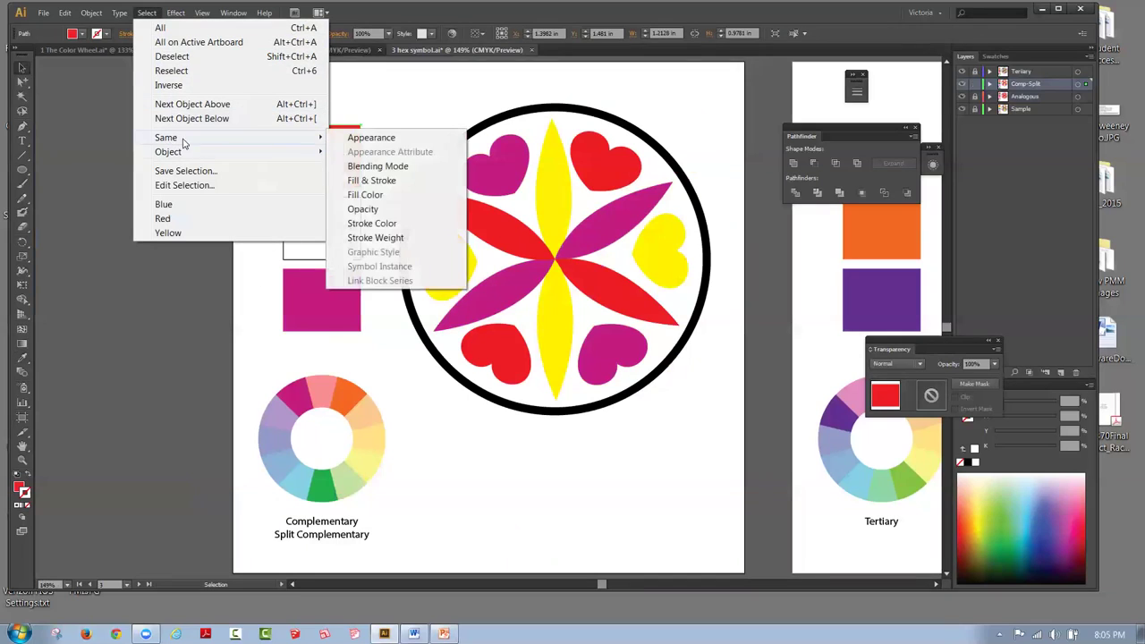
click(366, 195)
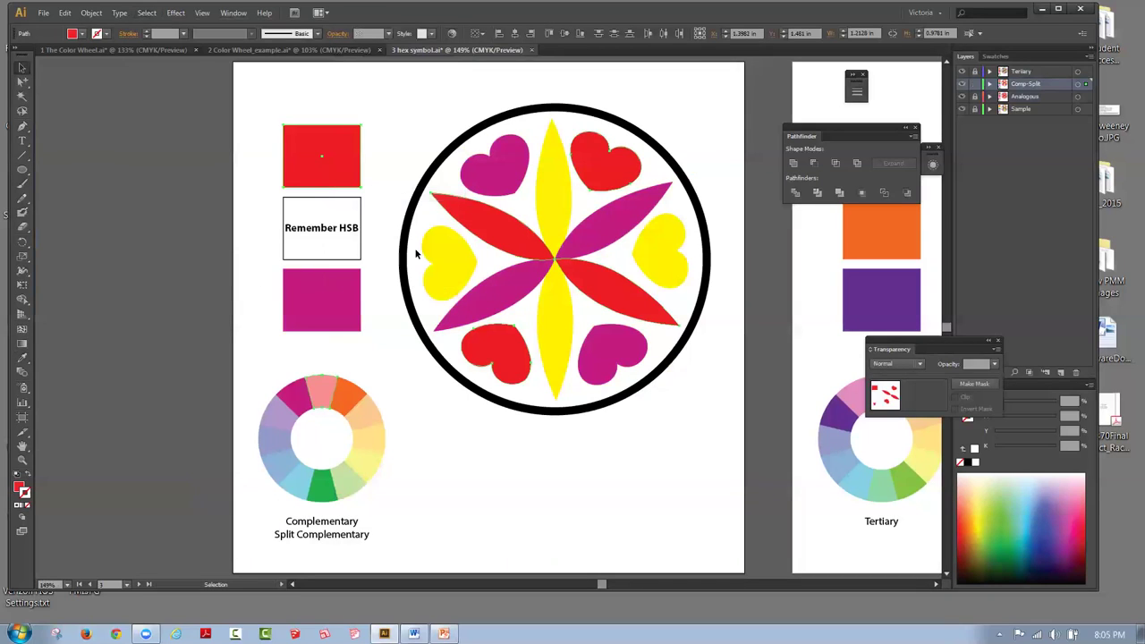
click(23, 358)
click(320, 487)
click(22, 67)
click(247, 188)
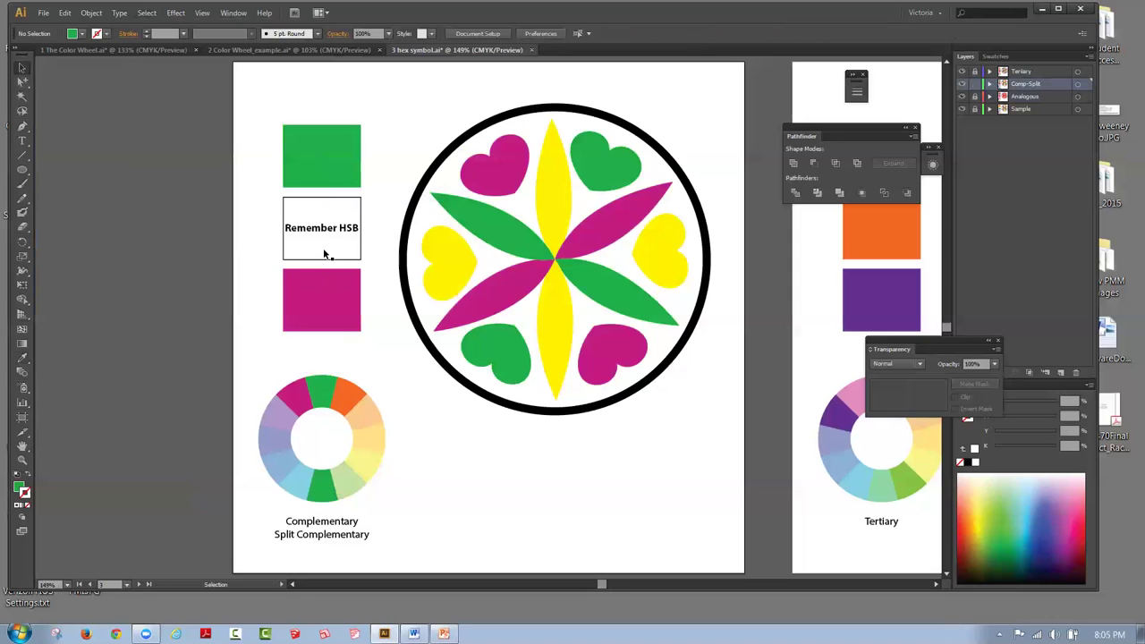
Step: Select all shapes sharing the yellow heart's fill, recolor them with the wheel's orange using the Eyedropper, and deselect them
click(441, 249)
click(145, 13)
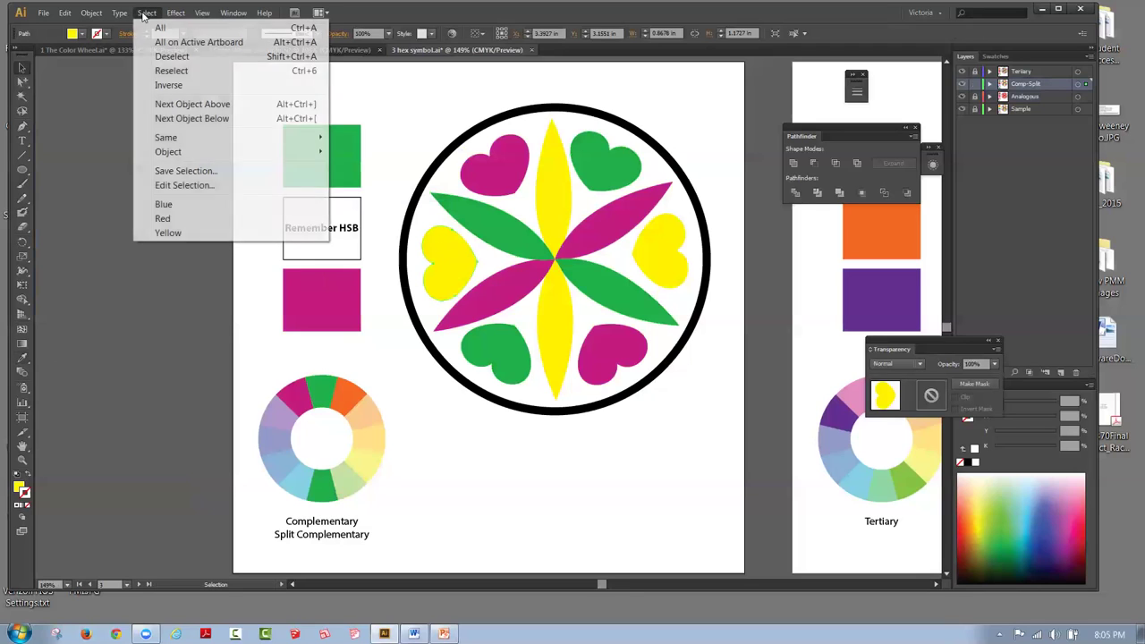
mouse_move(314, 138)
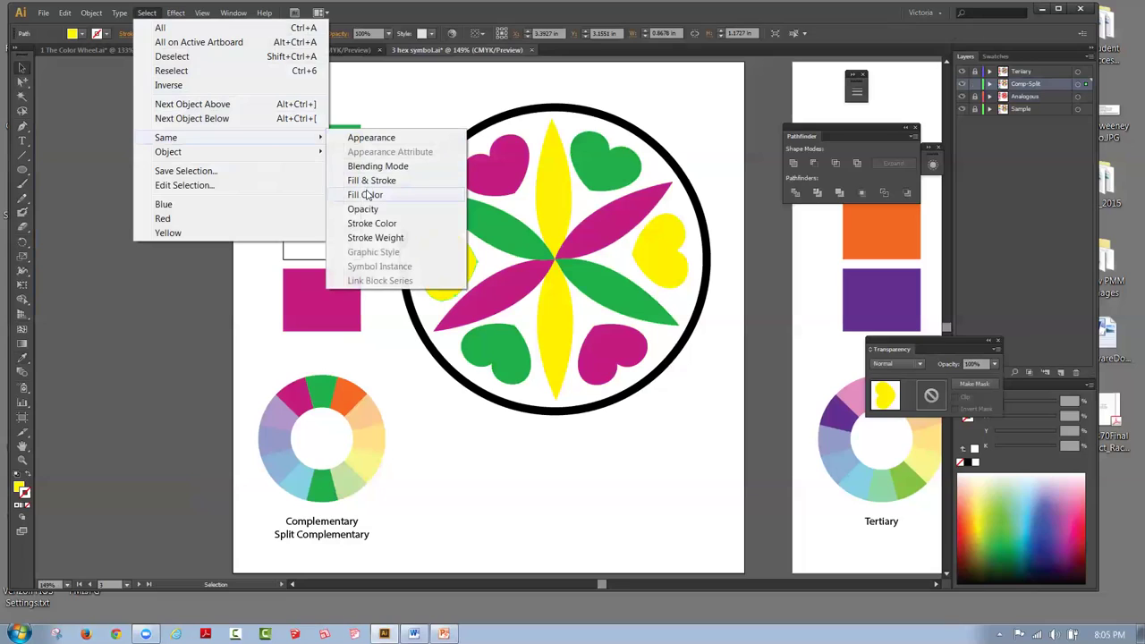
click(367, 195)
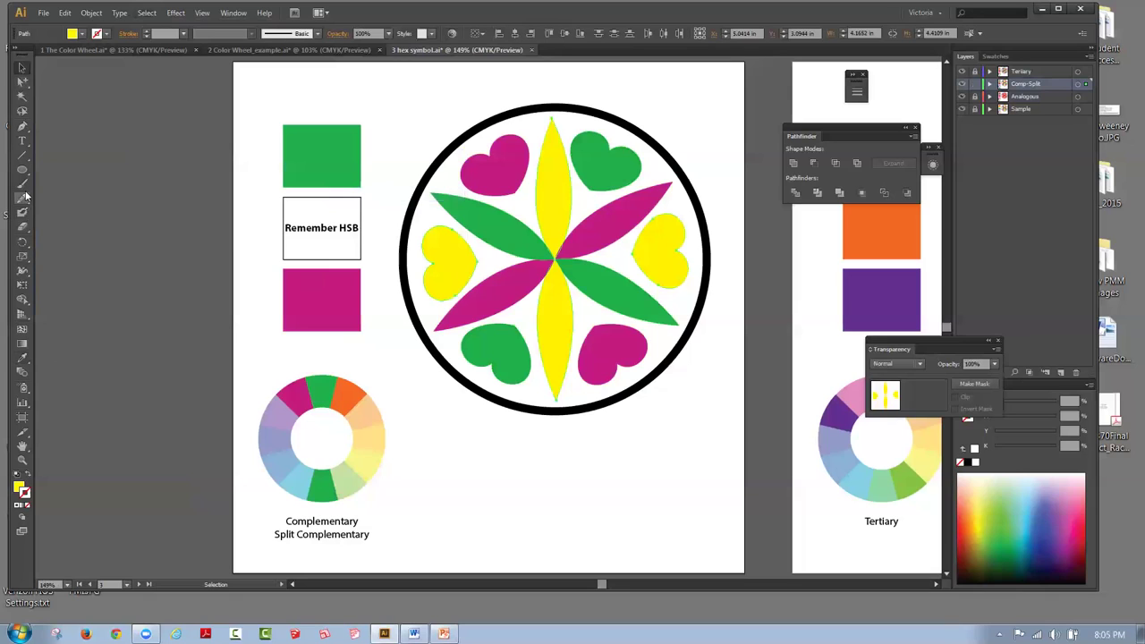
click(24, 360)
click(24, 359)
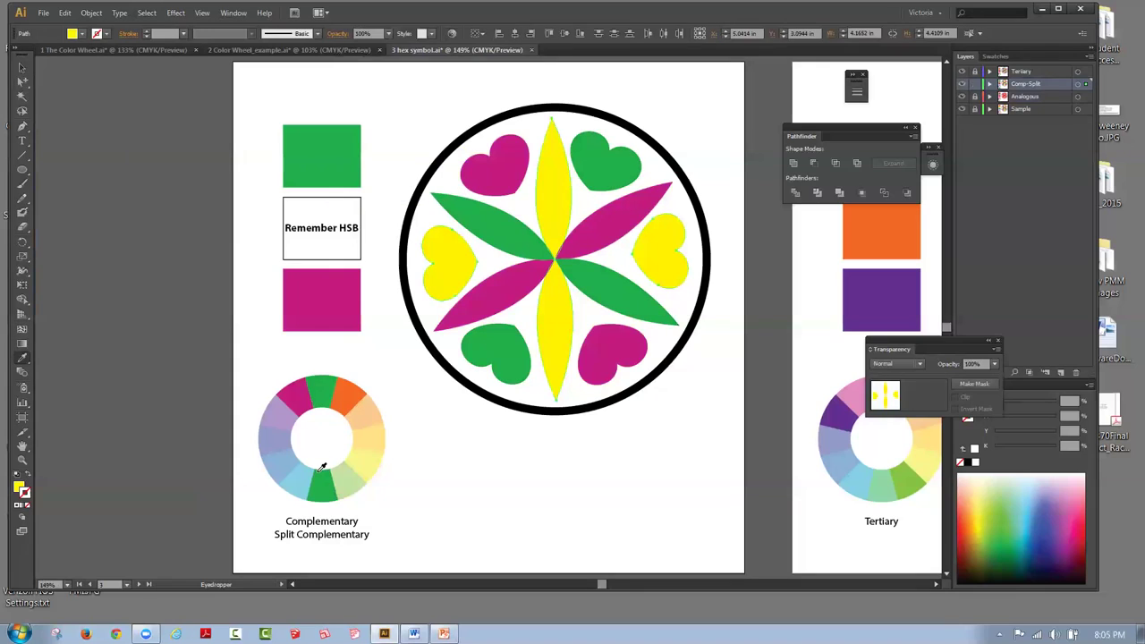
click(346, 402)
click(22, 68)
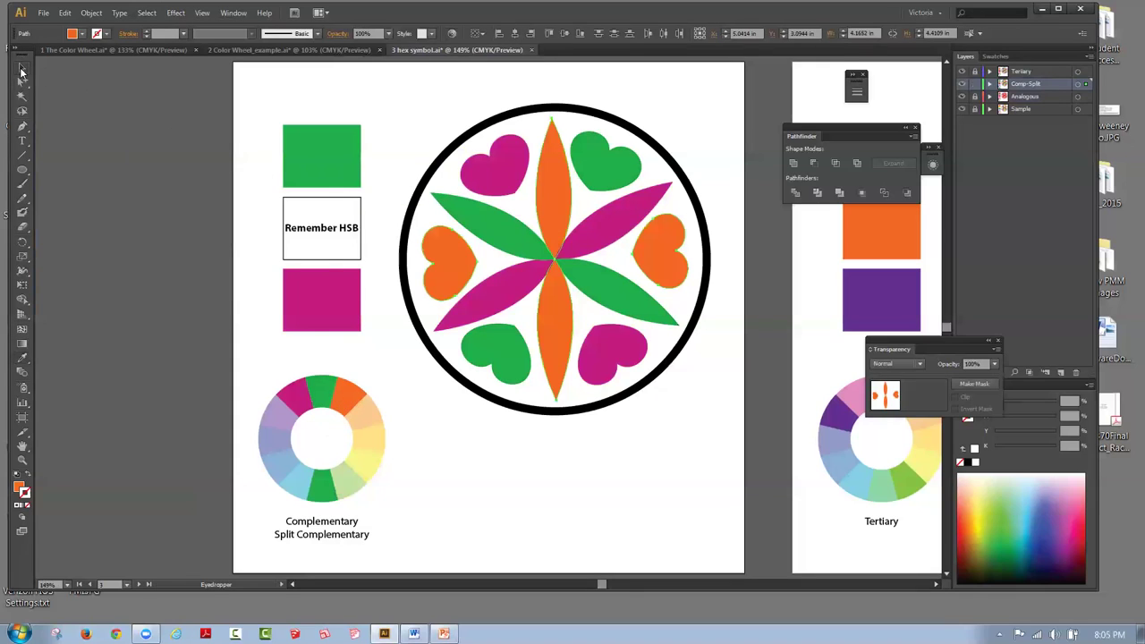
click(291, 338)
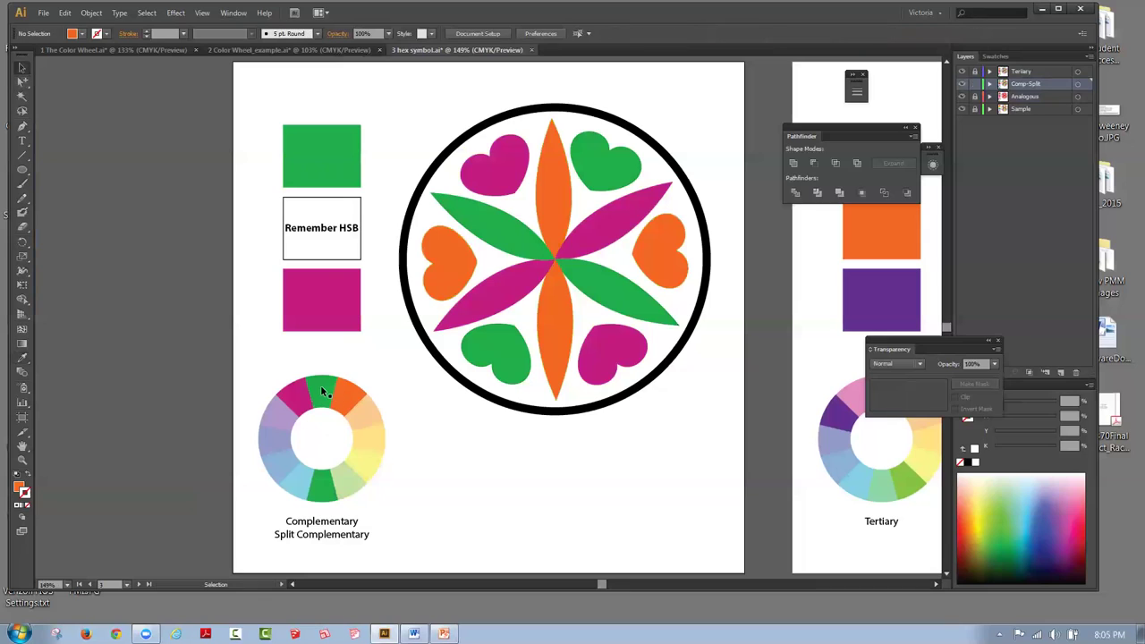
Step: Recolor the green wedge between the magenta and orange ones by sampling the red square on the Pennsylvania Dutch Hex Sign artboard, and deselect it
click(320, 385)
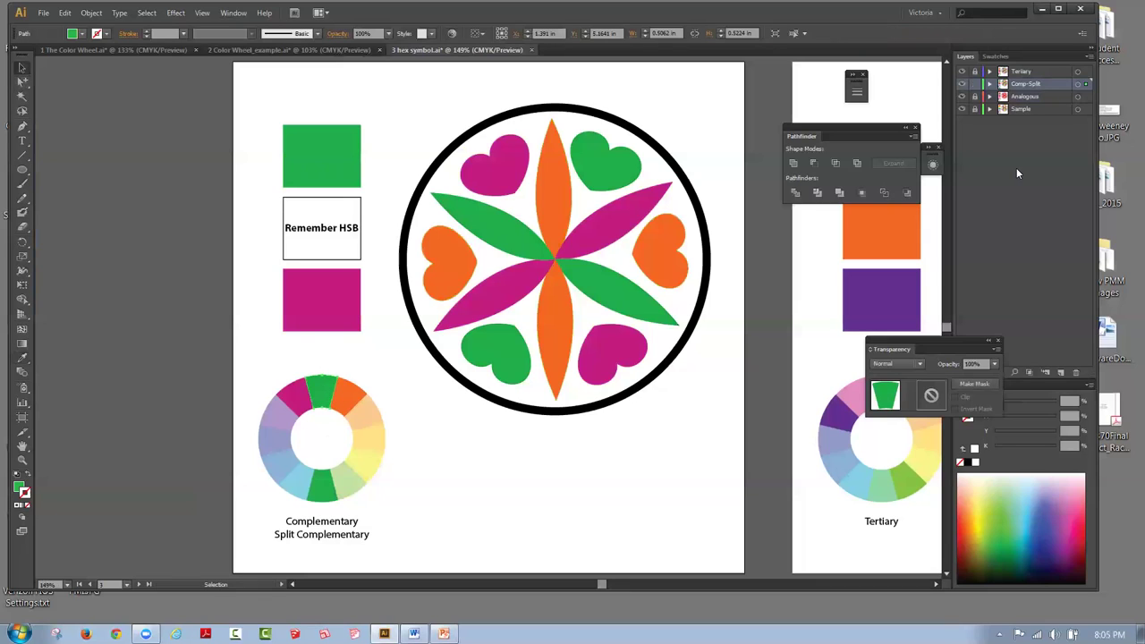
click(202, 13)
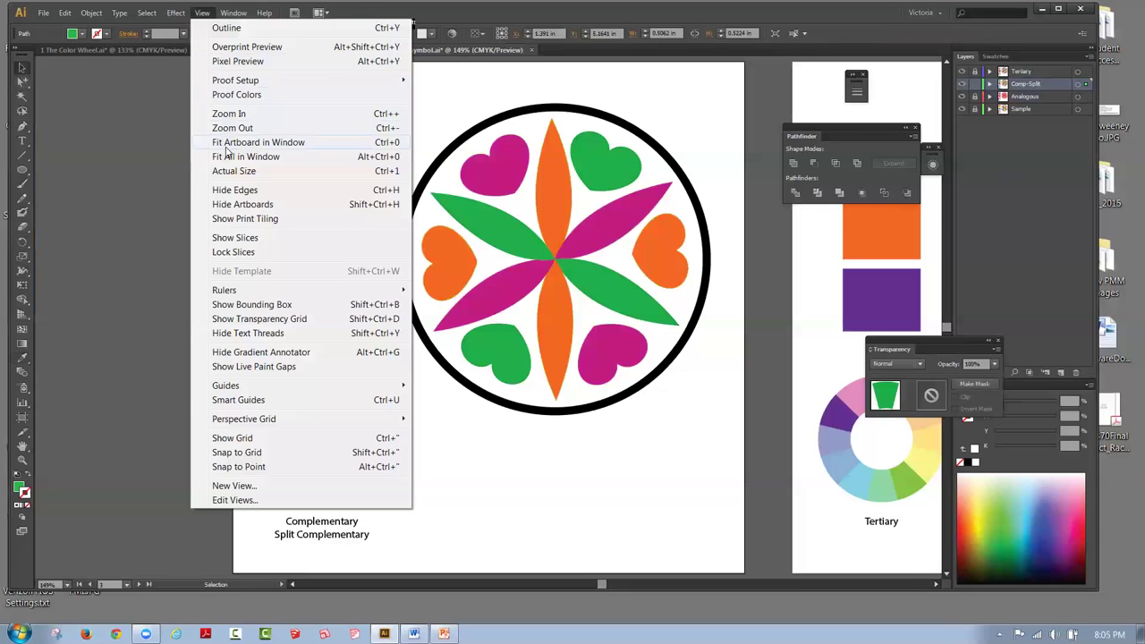
click(229, 157)
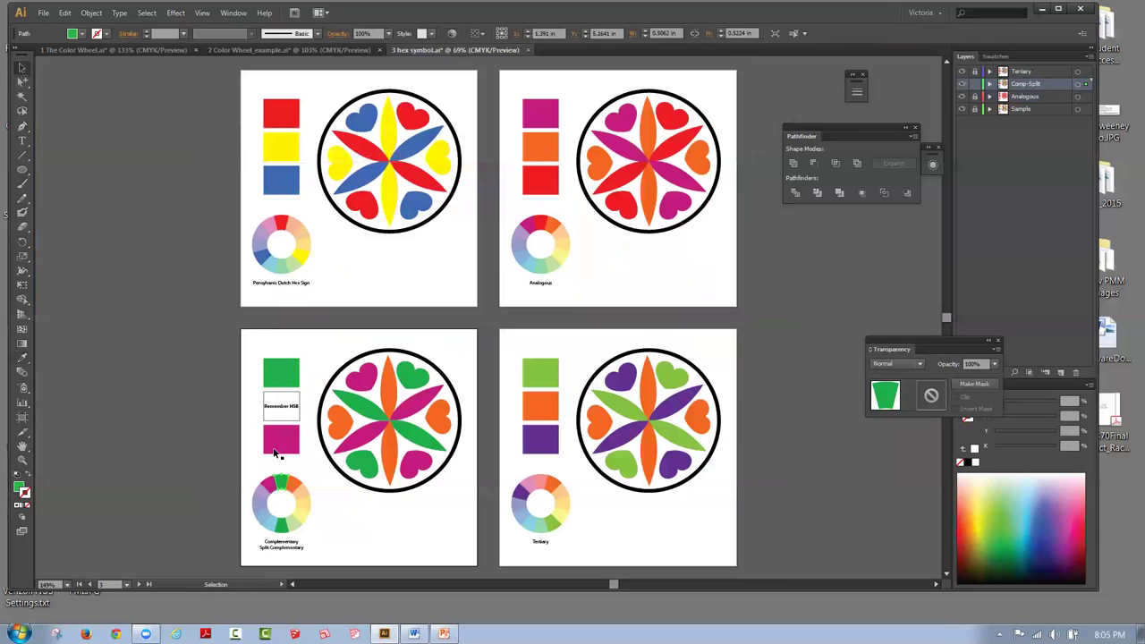
key(i)
click(286, 109)
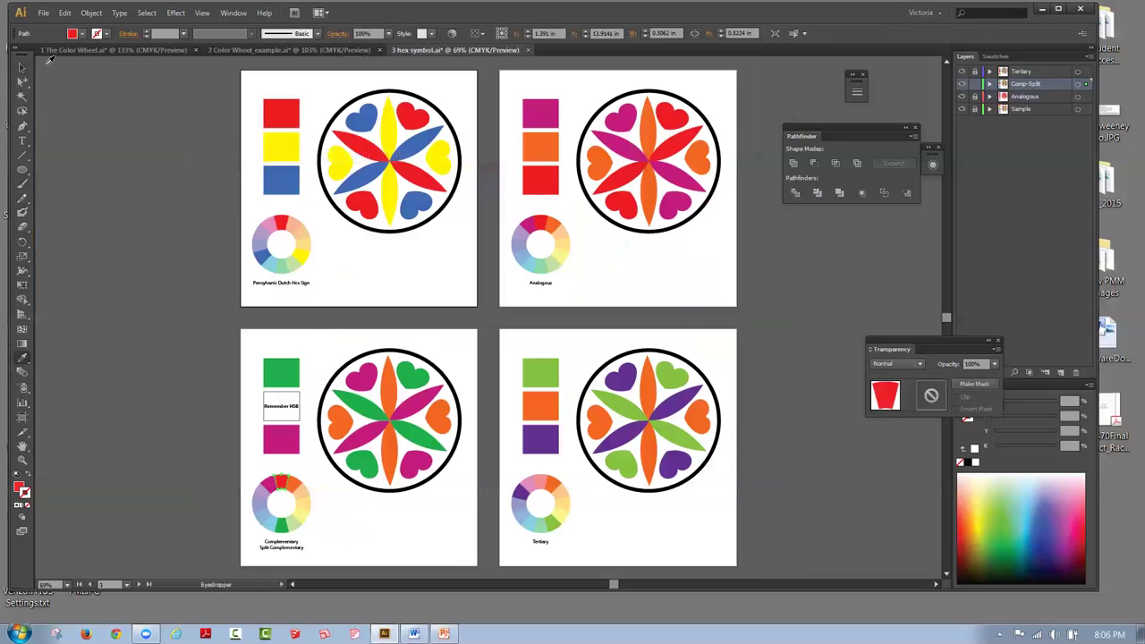
key(v)
click(335, 500)
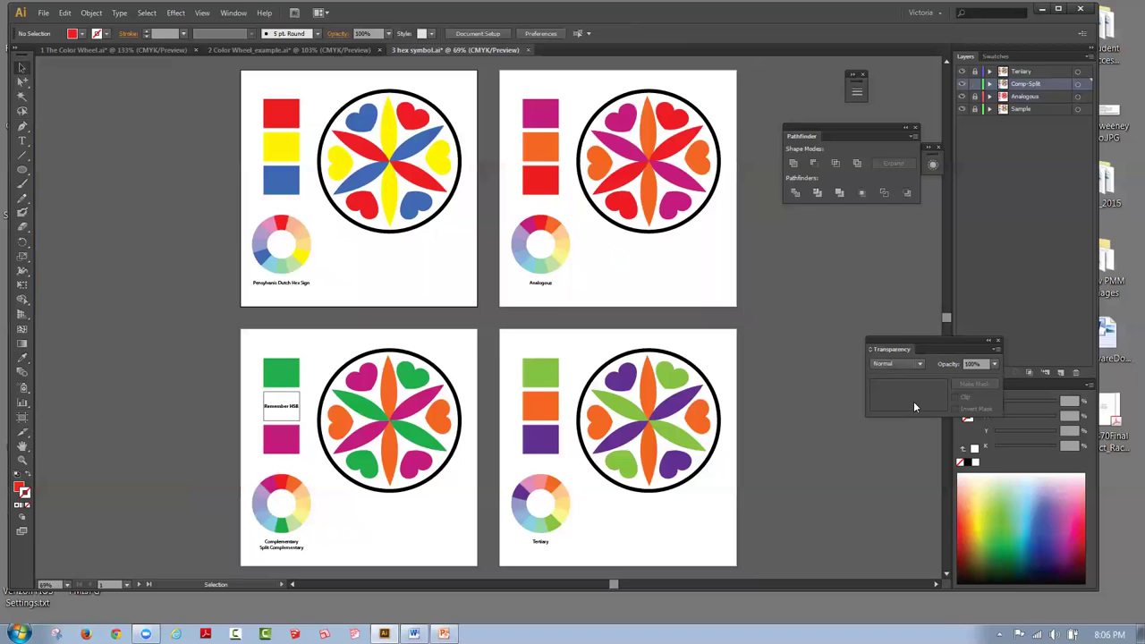
Step: Open 4_mondrian_RGB.ai from the originals folder inside Week 1 of the 1 Print Production_Color theory folder
click(42, 12)
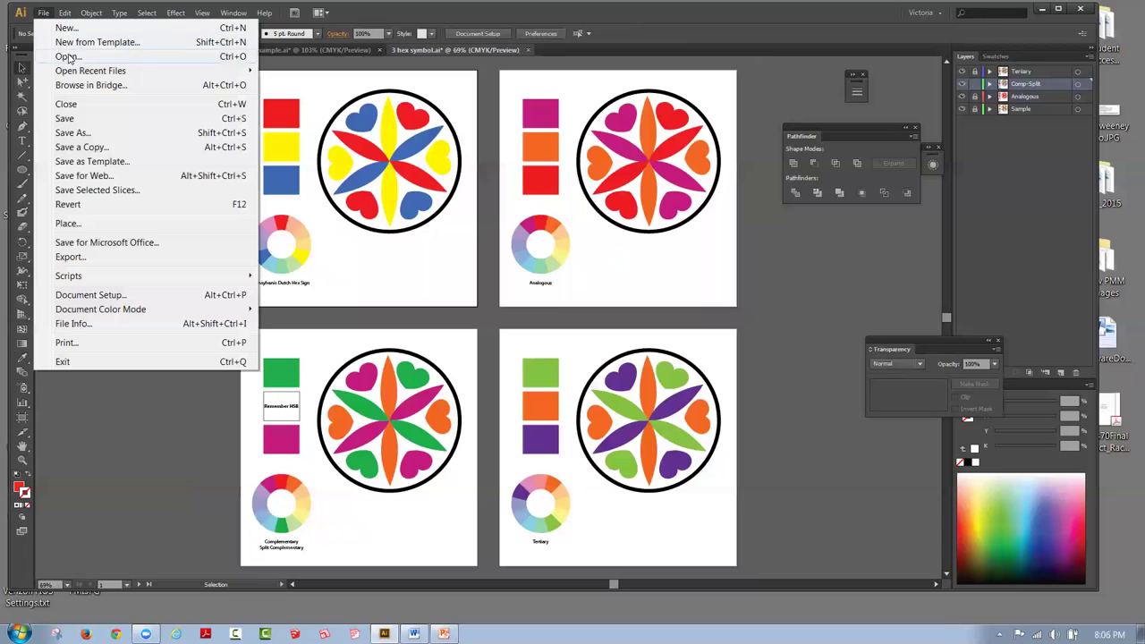
click(68, 57)
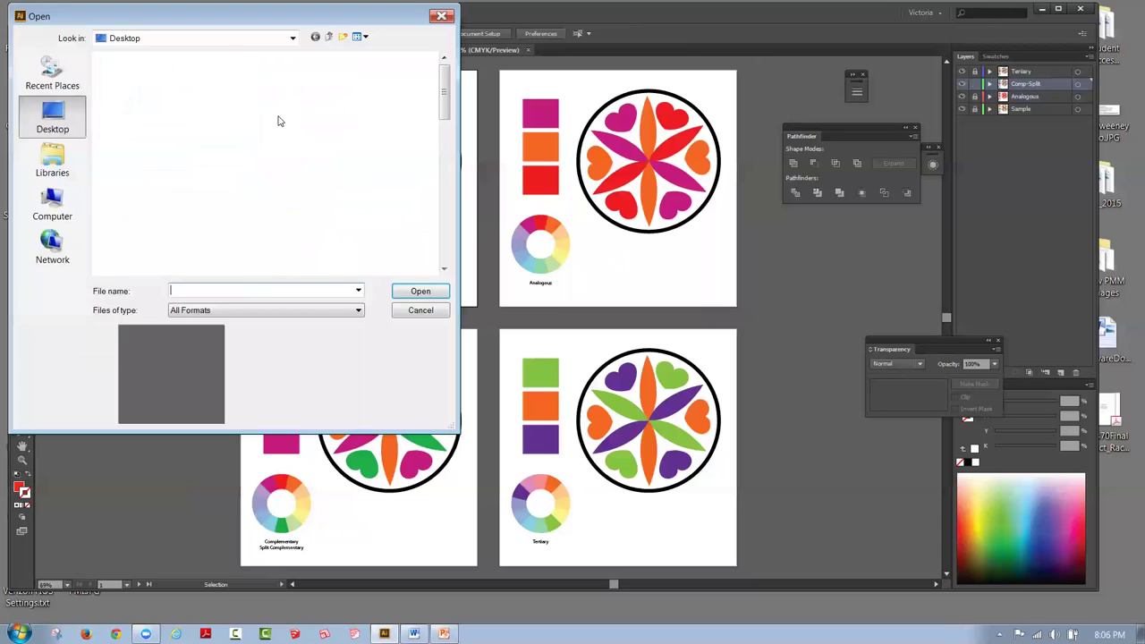
drag(448, 89, 445, 57)
double_click(269, 200)
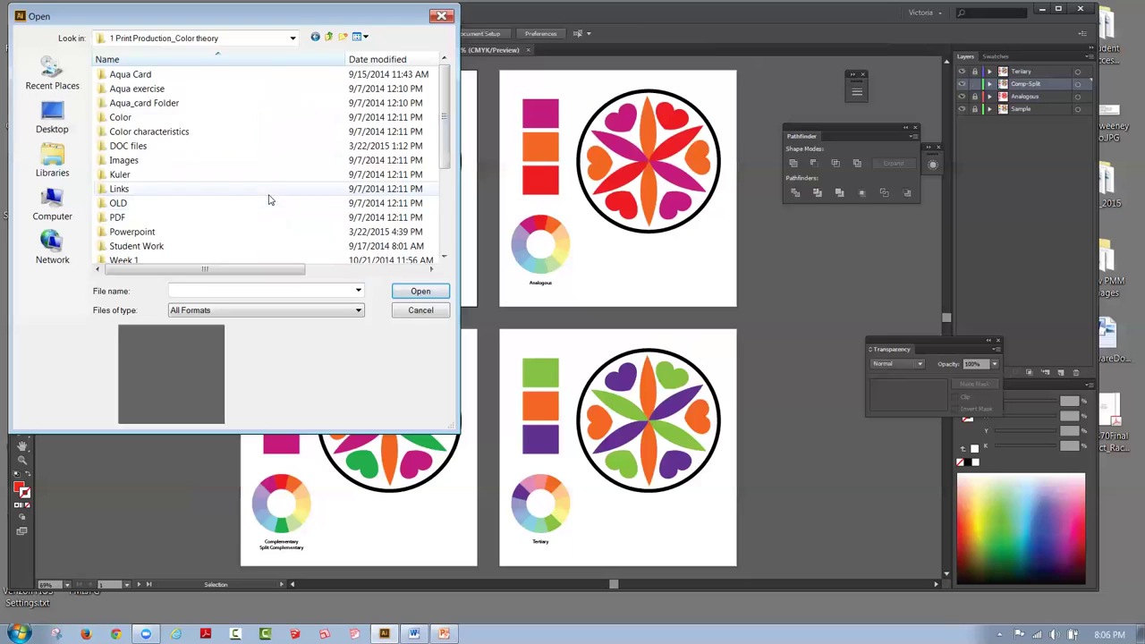
drag(446, 112, 445, 155)
double_click(131, 177)
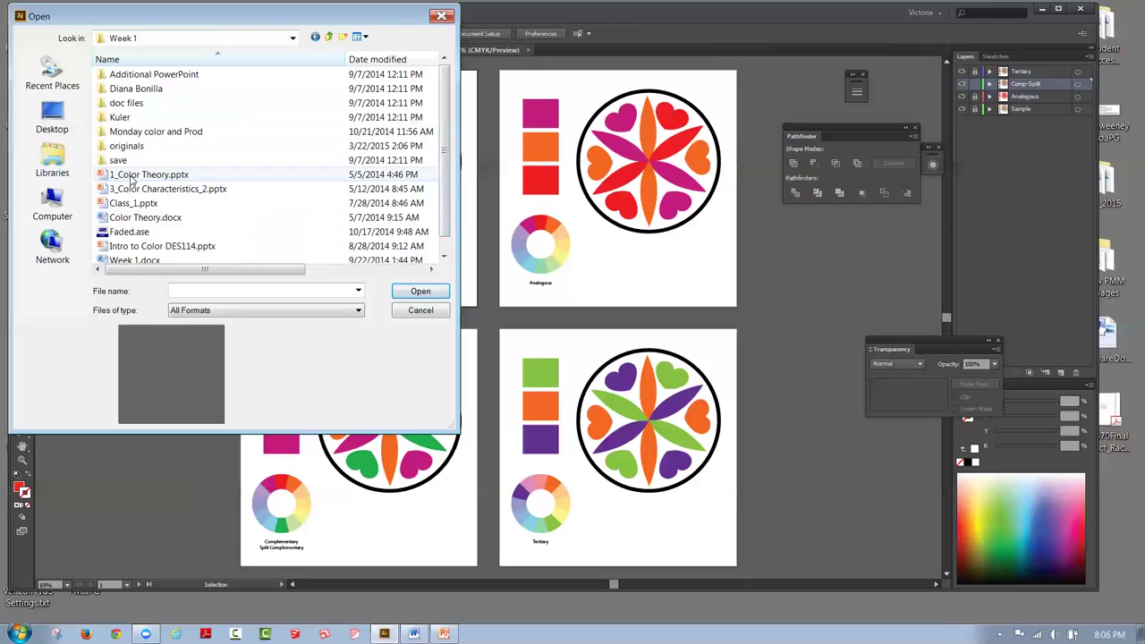
drag(443, 124, 450, 166)
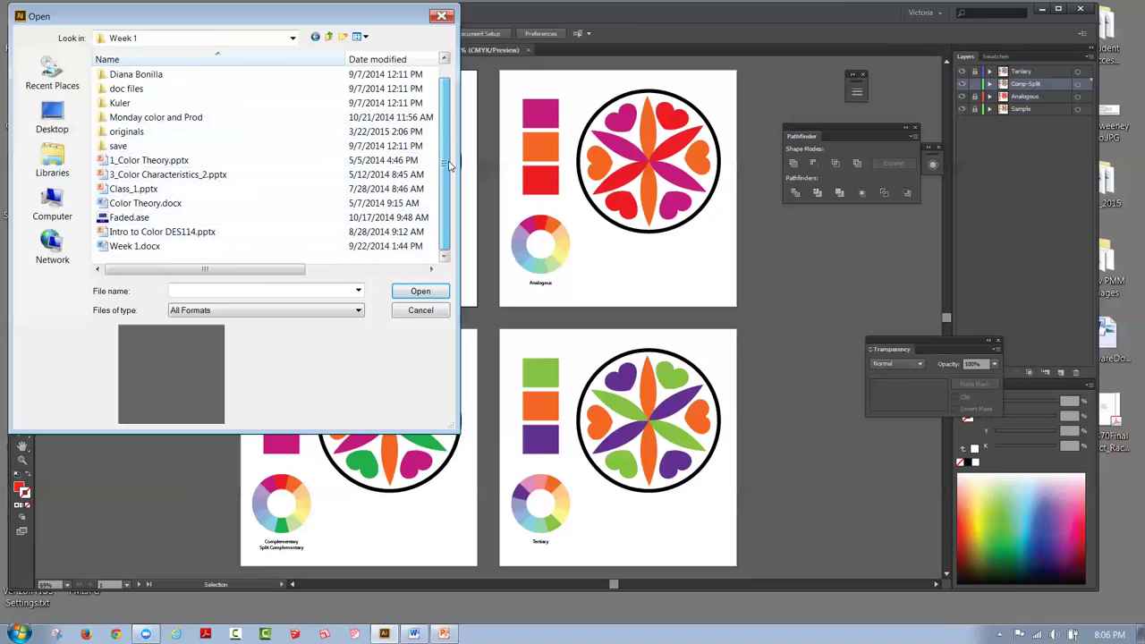
double_click(132, 132)
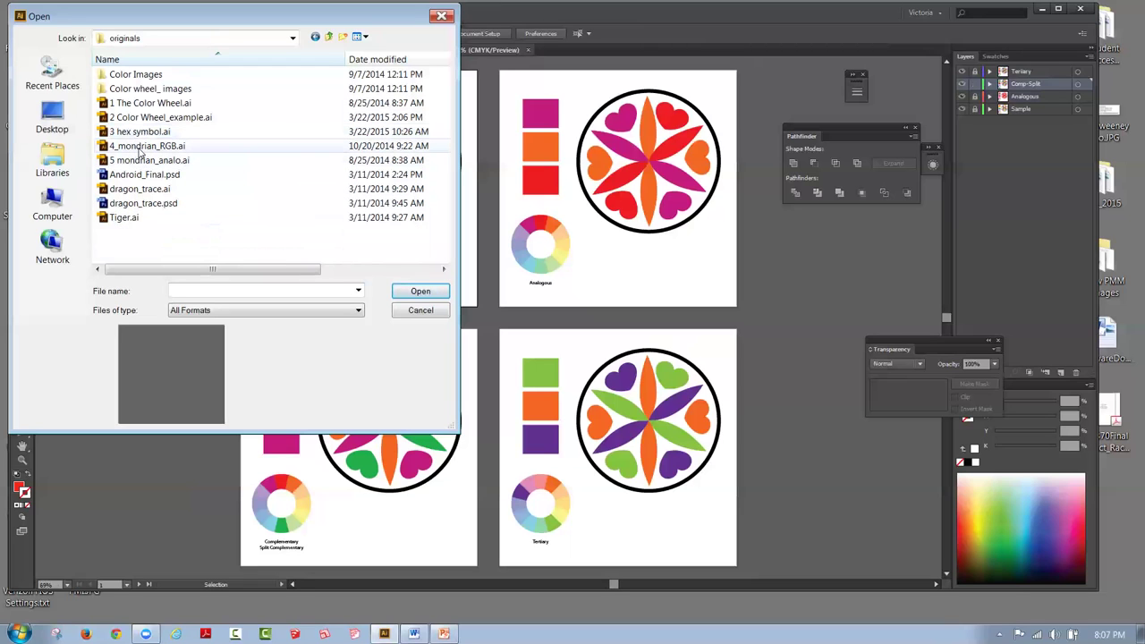
click(140, 148)
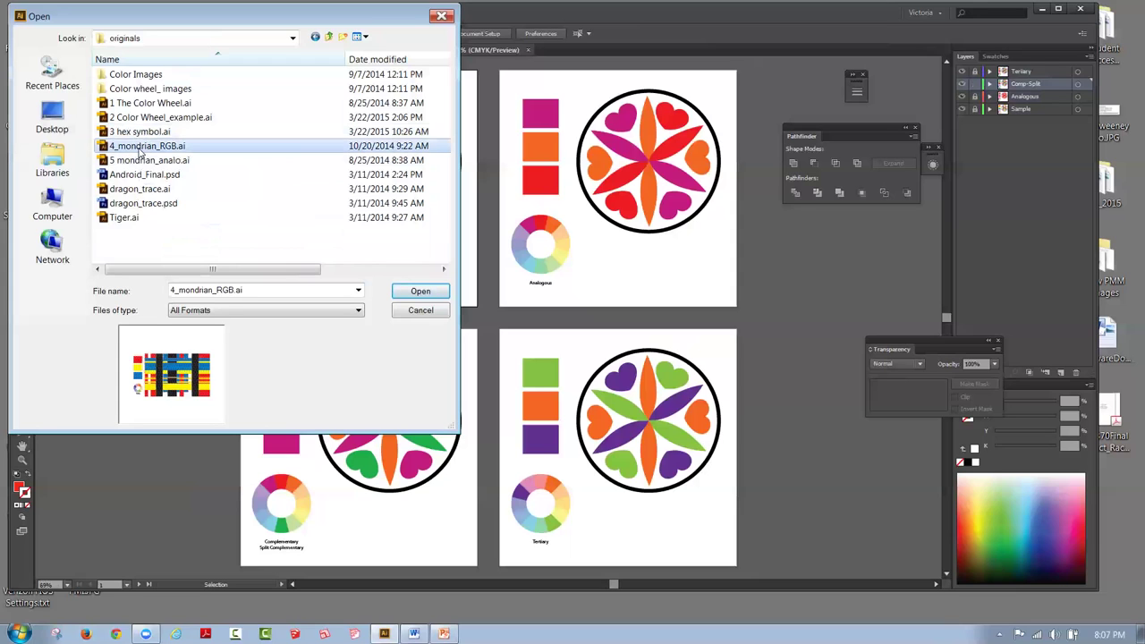
click(429, 297)
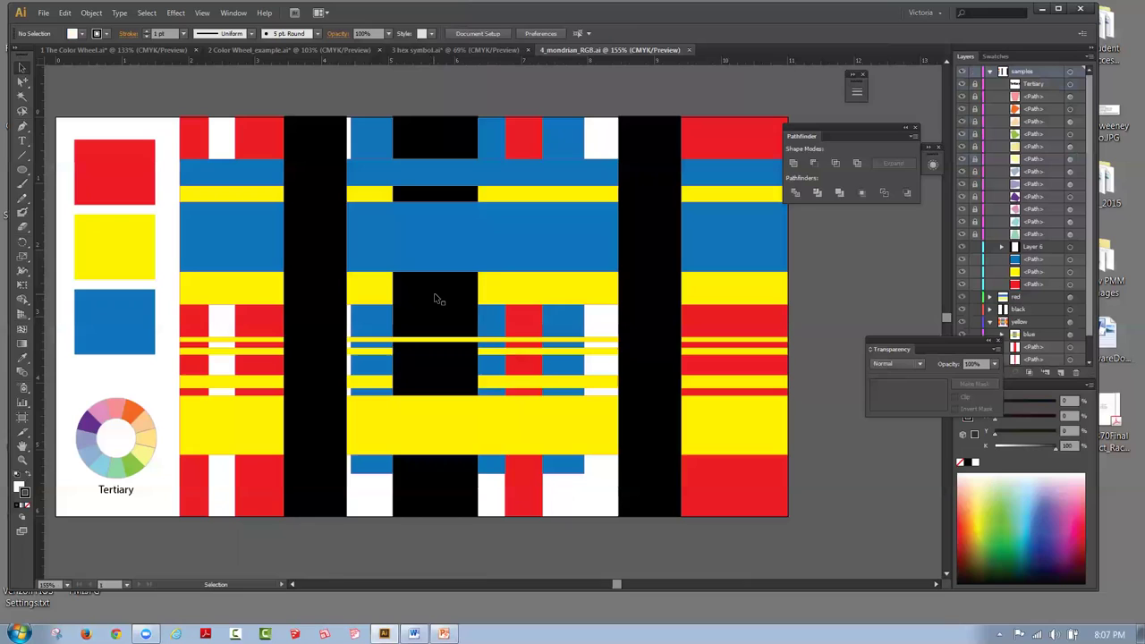
Step: Move the Pathfinder panel clear of the artwork and collapse the samples and yellow layers
drag(823, 130, 868, 130)
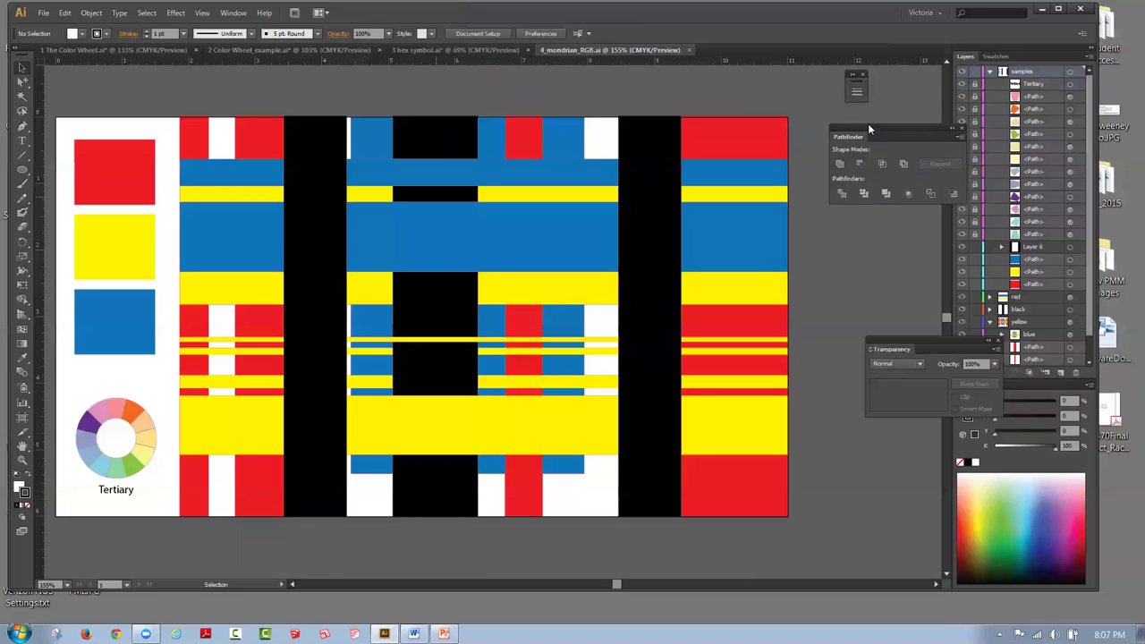
click(989, 71)
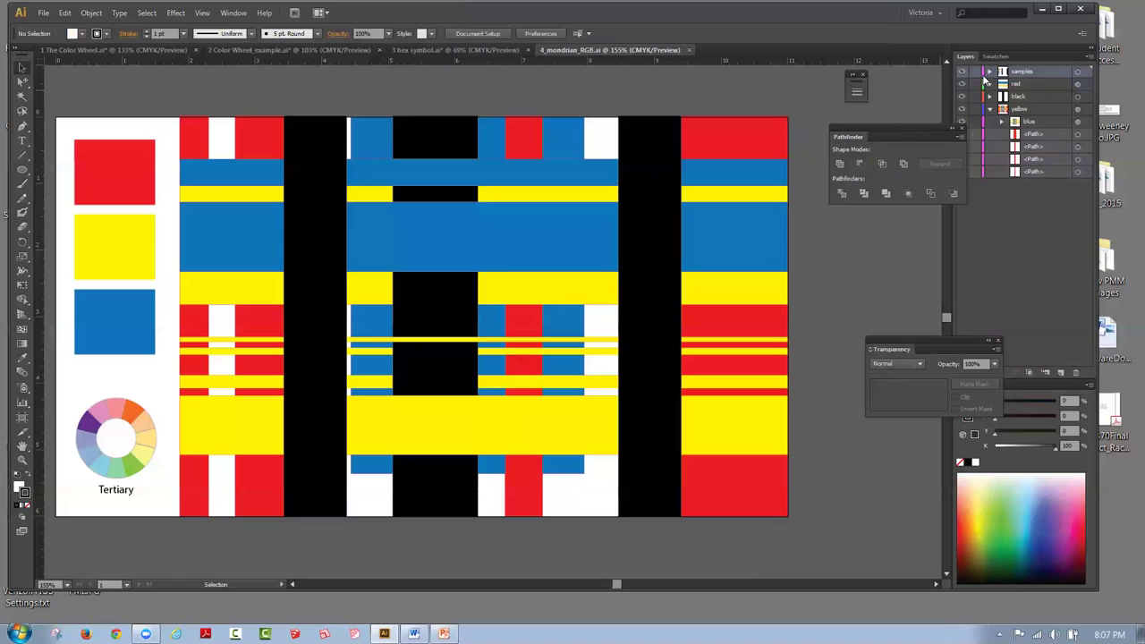
click(990, 109)
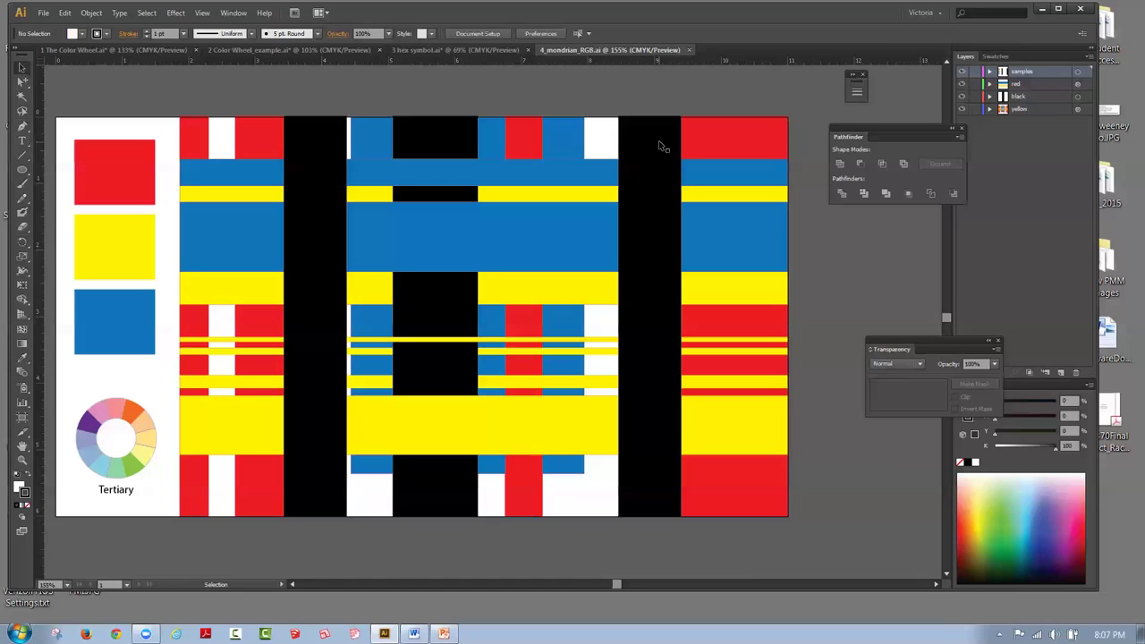
Step: Set the stroke of all the Mondrian artwork to none, deselect it, and collapse the samples and yellow layers again
scroll(662, 146, up, 1)
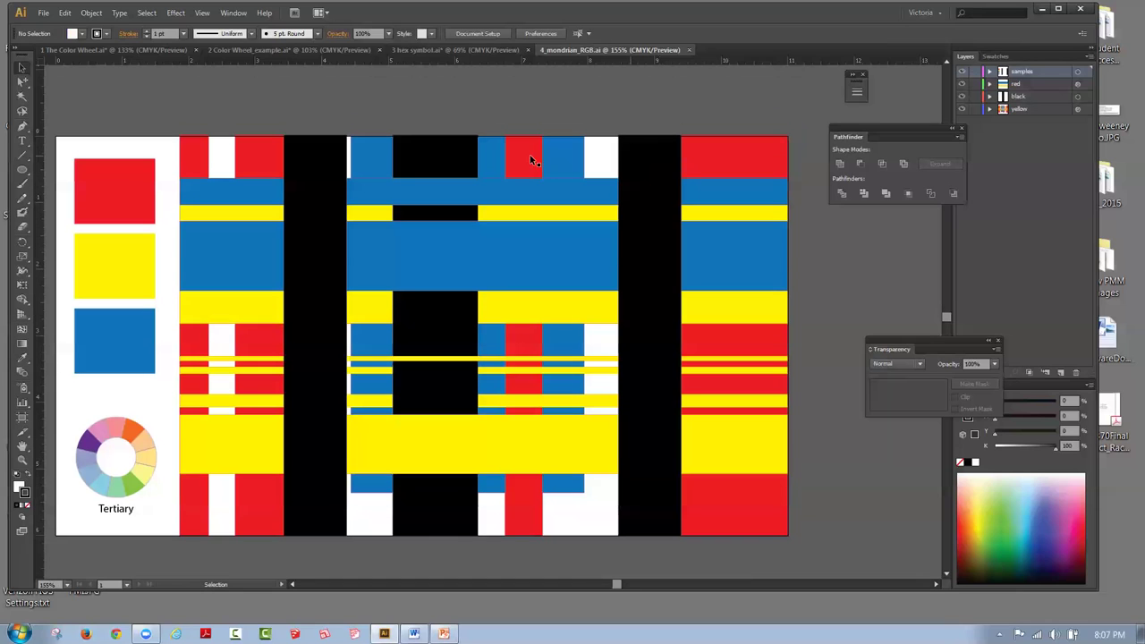
drag(153, 110, 644, 582)
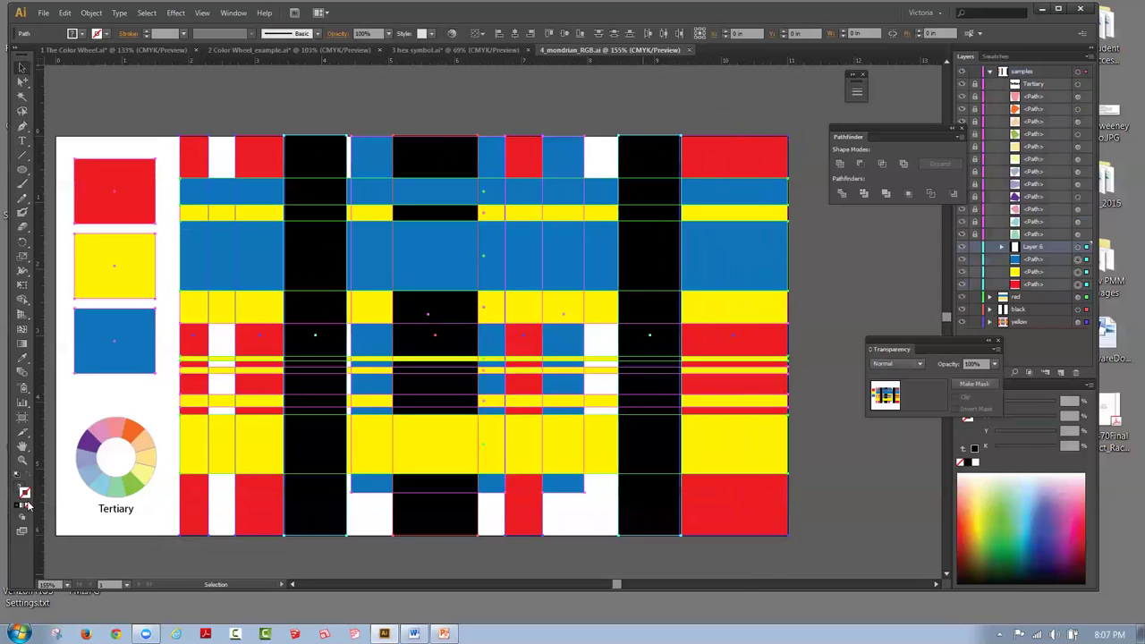
click(201, 97)
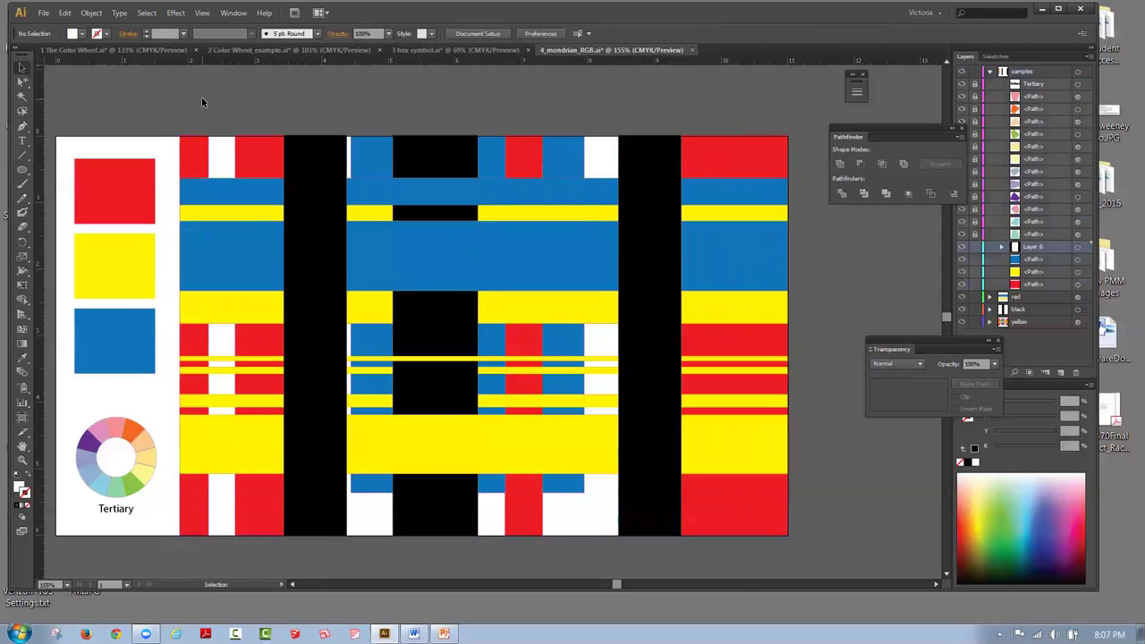
click(181, 213)
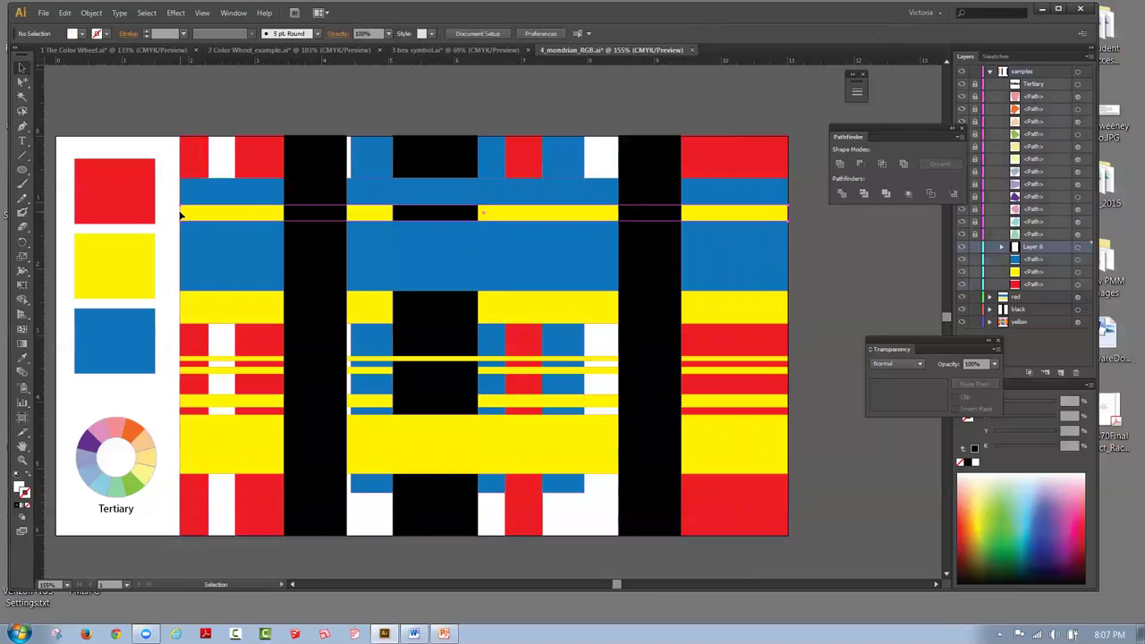
click(194, 113)
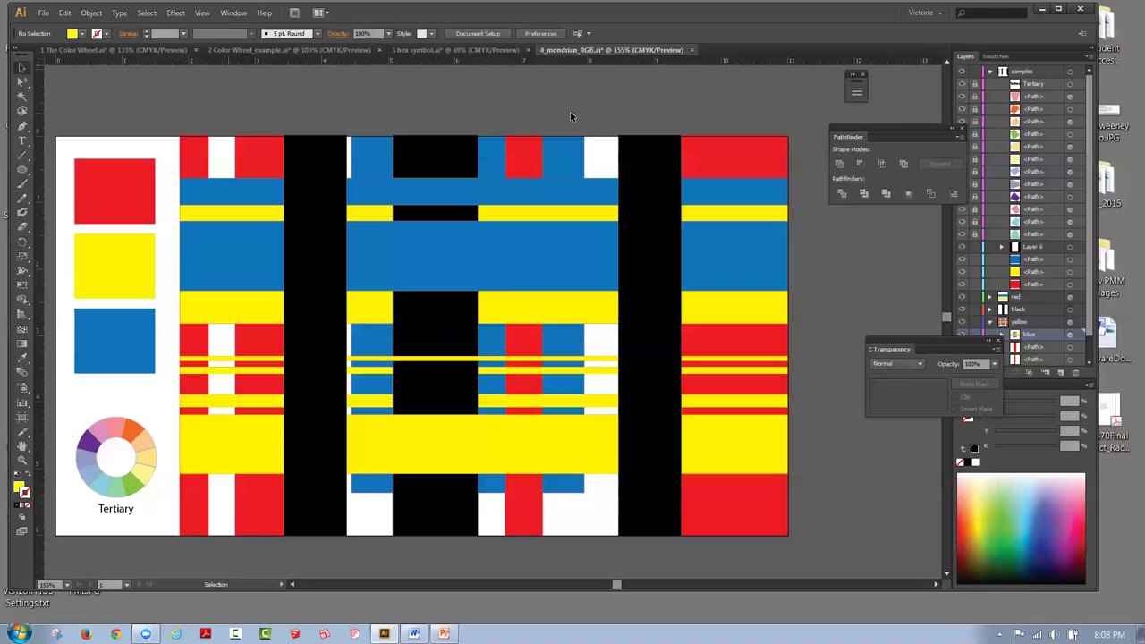
click(990, 71)
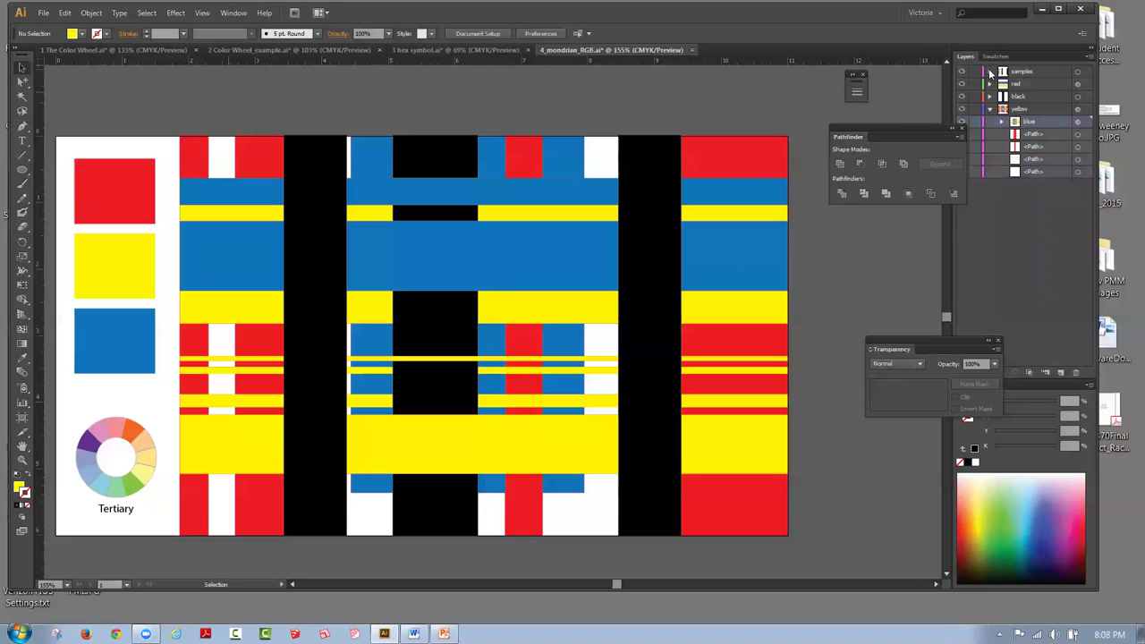
click(989, 108)
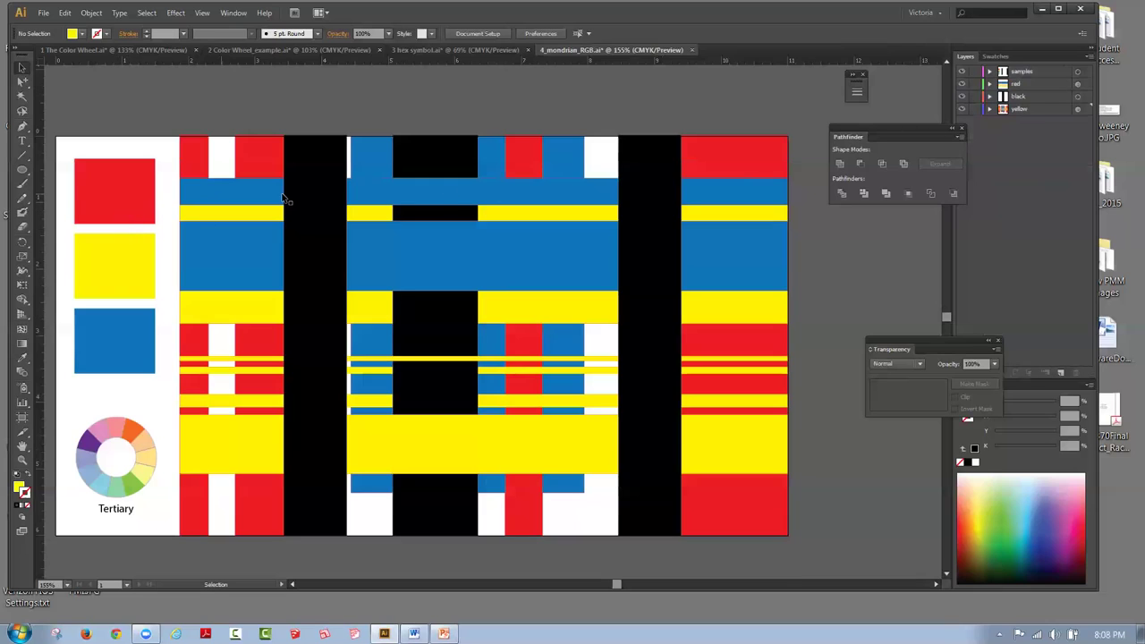
Step: Recolor every red shape in the Mondrian artwork and its sample square with the purple from the Tertiary color wheel, and deselect them
click(137, 203)
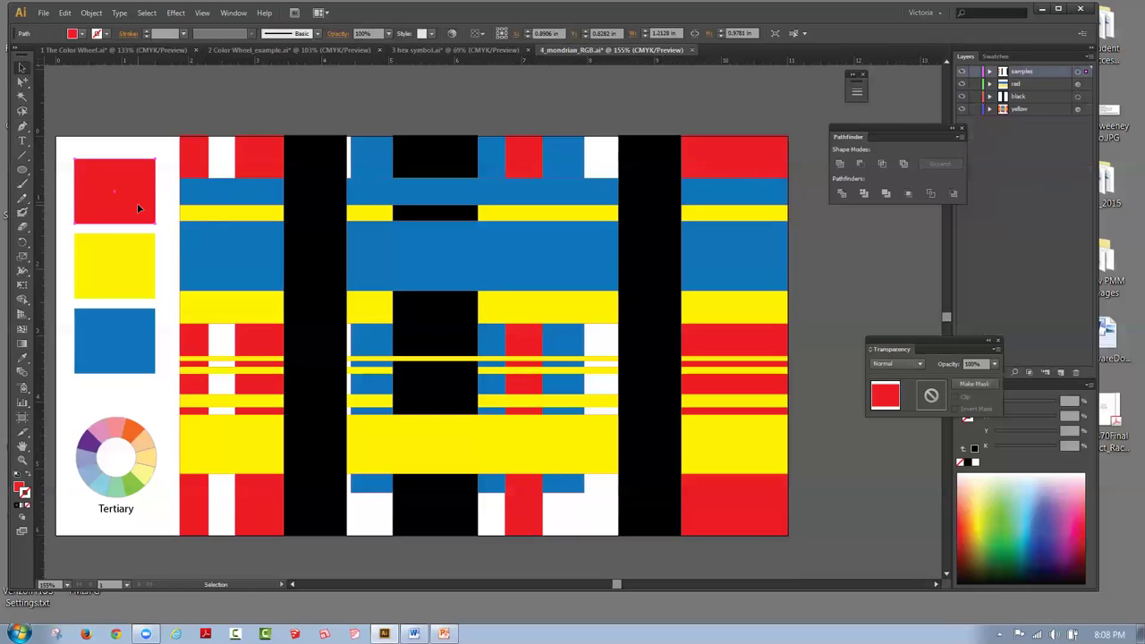
click(147, 12)
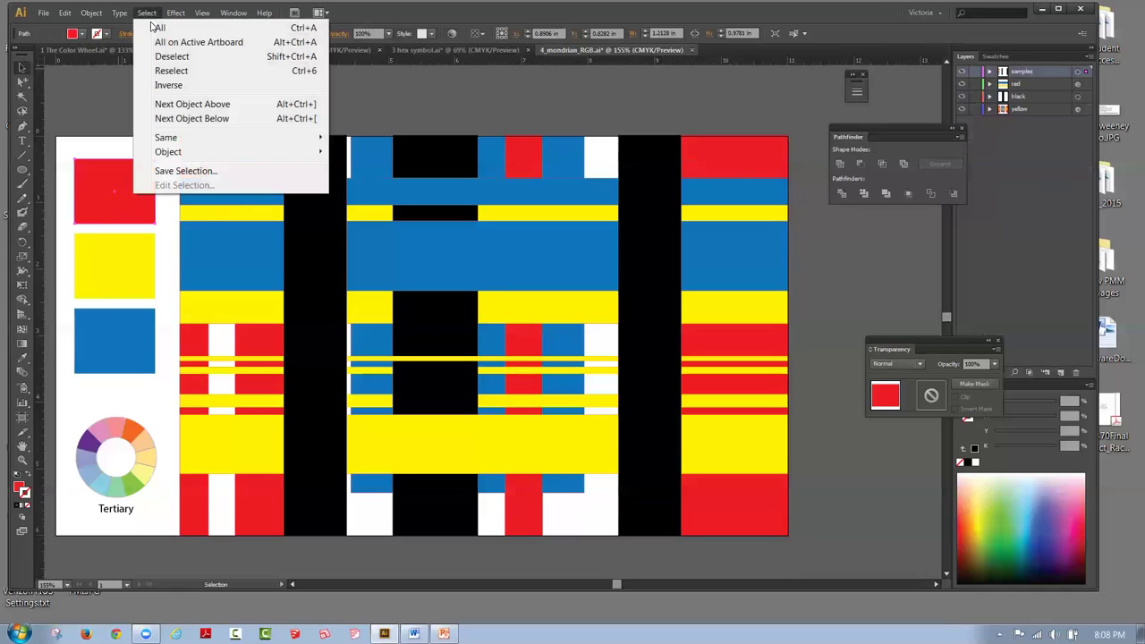
mouse_move(170, 137)
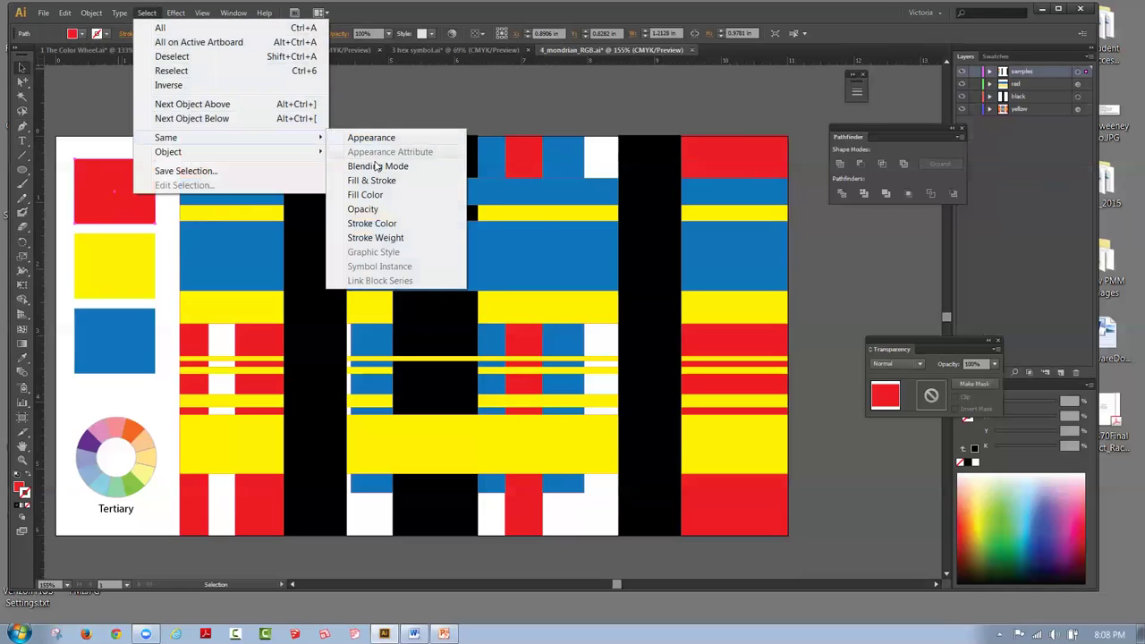
click(365, 195)
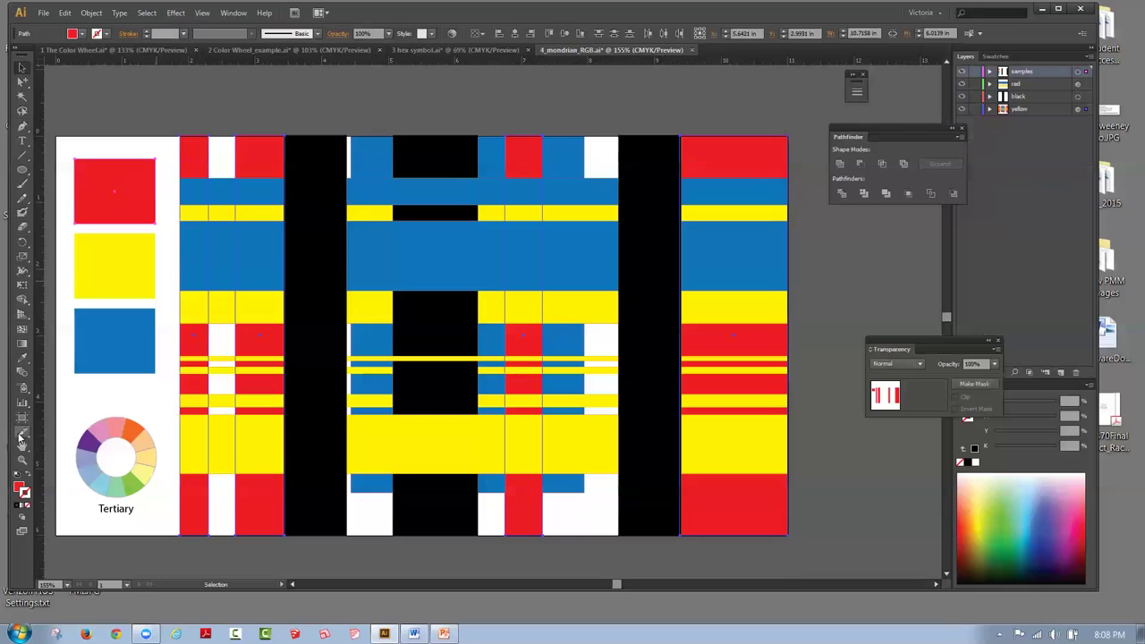
click(23, 358)
click(85, 442)
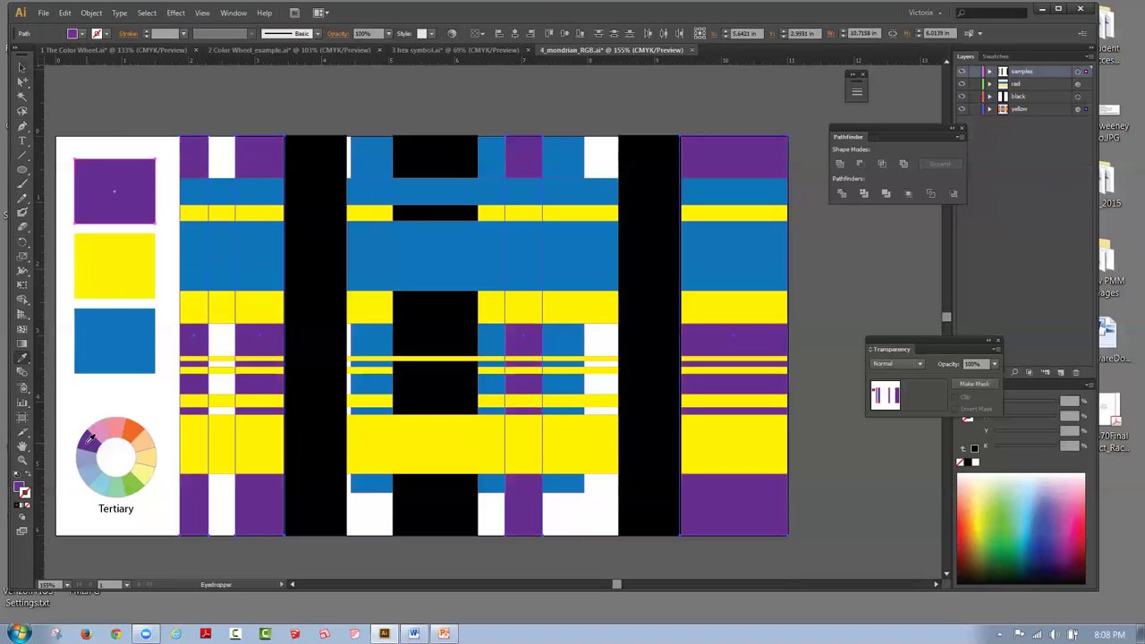
click(22, 68)
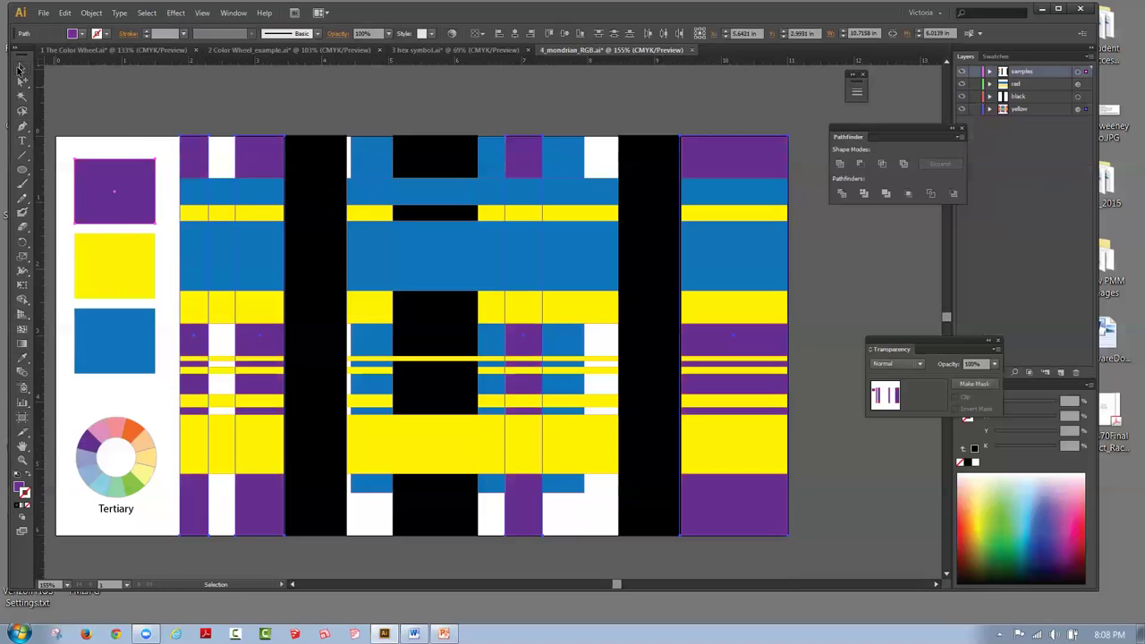
click(109, 84)
Step: Recolor every yellow band and the yellow sample square with the orange from the Tertiary color wheel, and deselect them
click(126, 255)
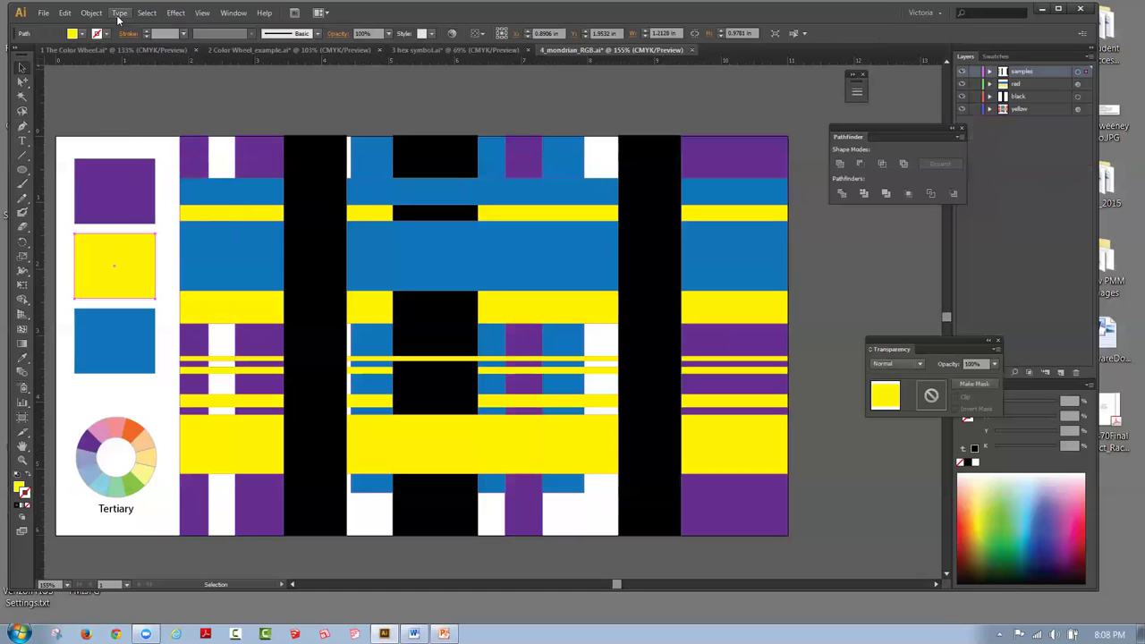
click(147, 14)
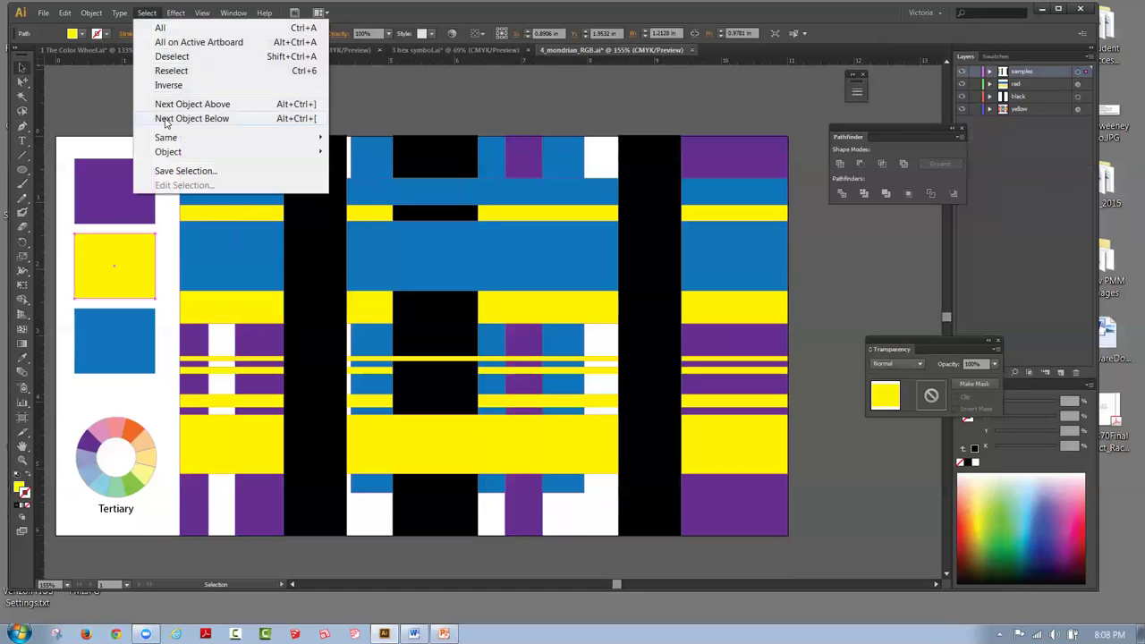
mouse_move(170, 139)
click(359, 195)
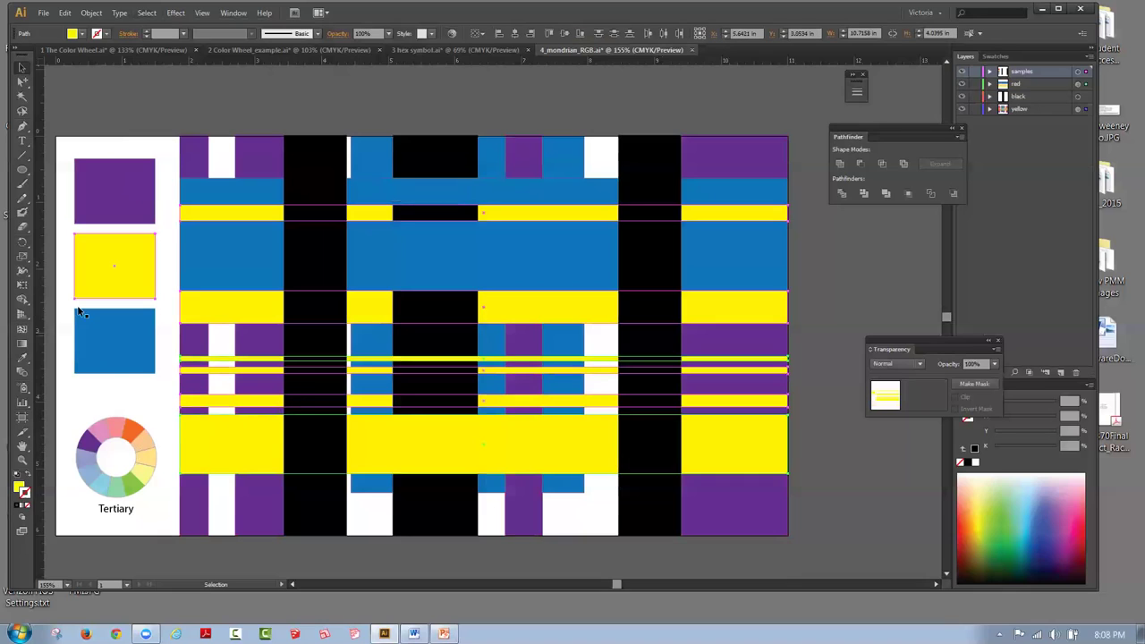
click(22, 359)
click(138, 423)
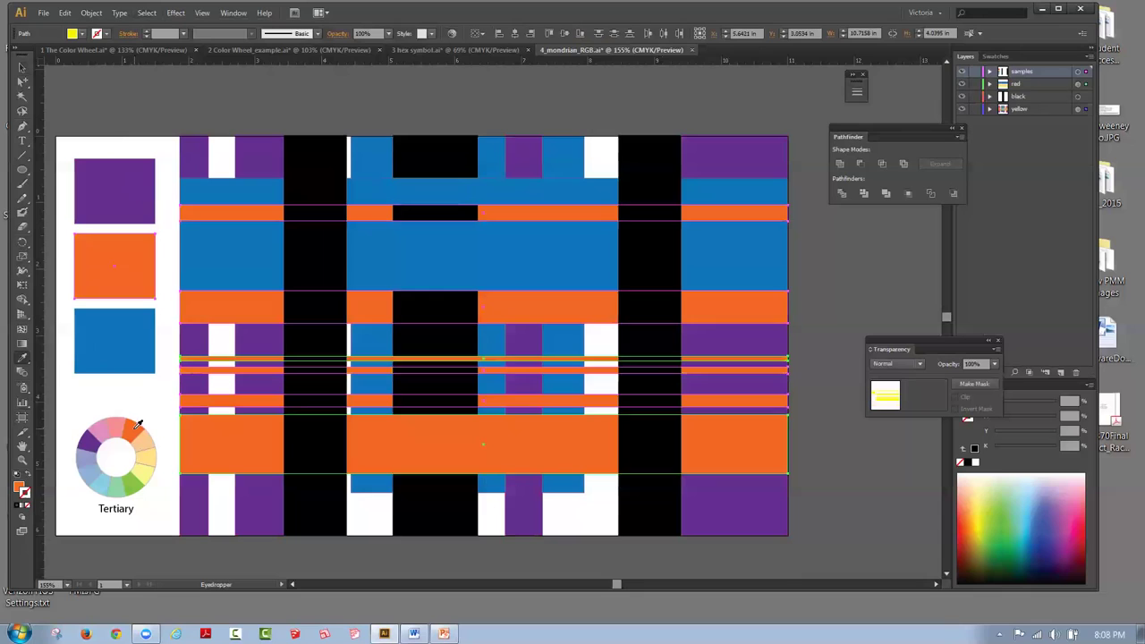
click(22, 68)
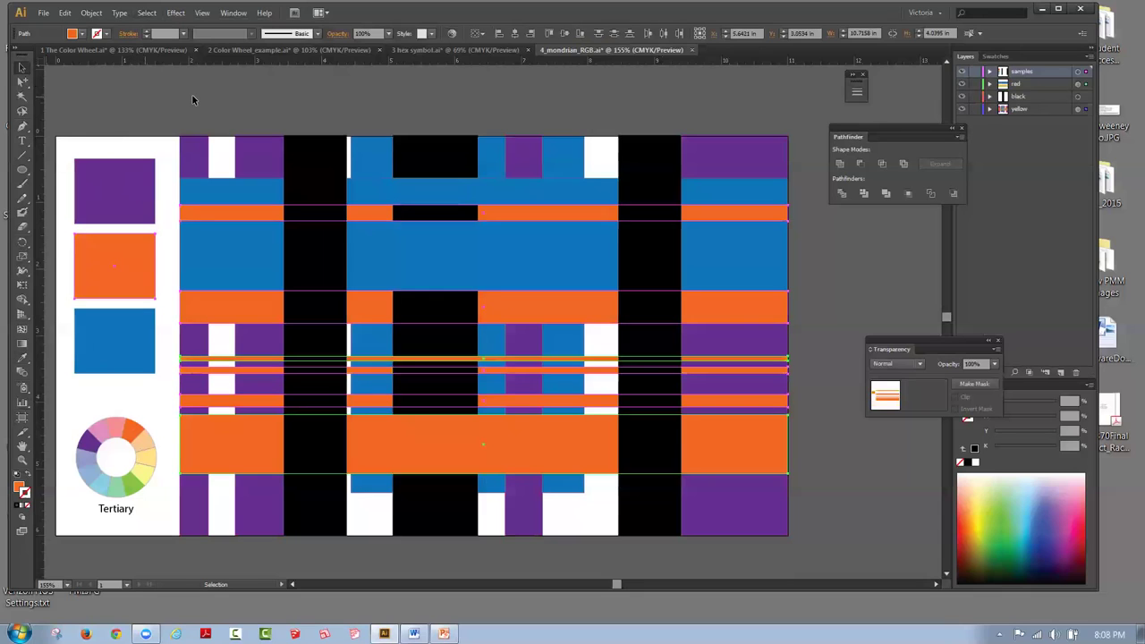
click(192, 100)
Step: Recolor every blue shape and the blue sample square with the green from the Tertiary color wheel, and deselect them
click(123, 318)
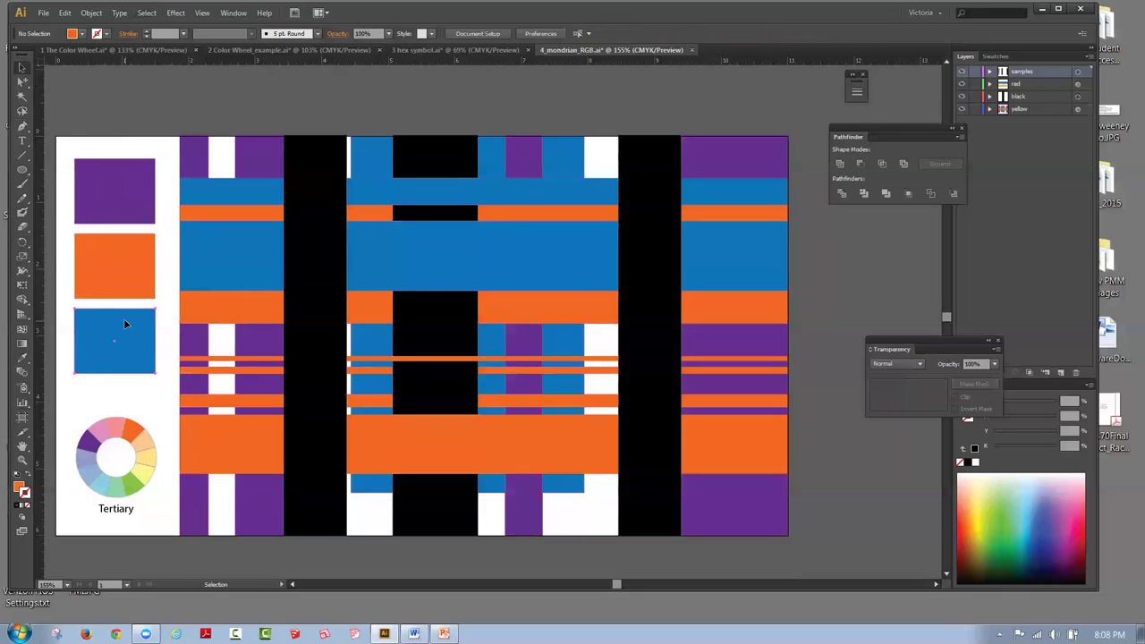
click(147, 13)
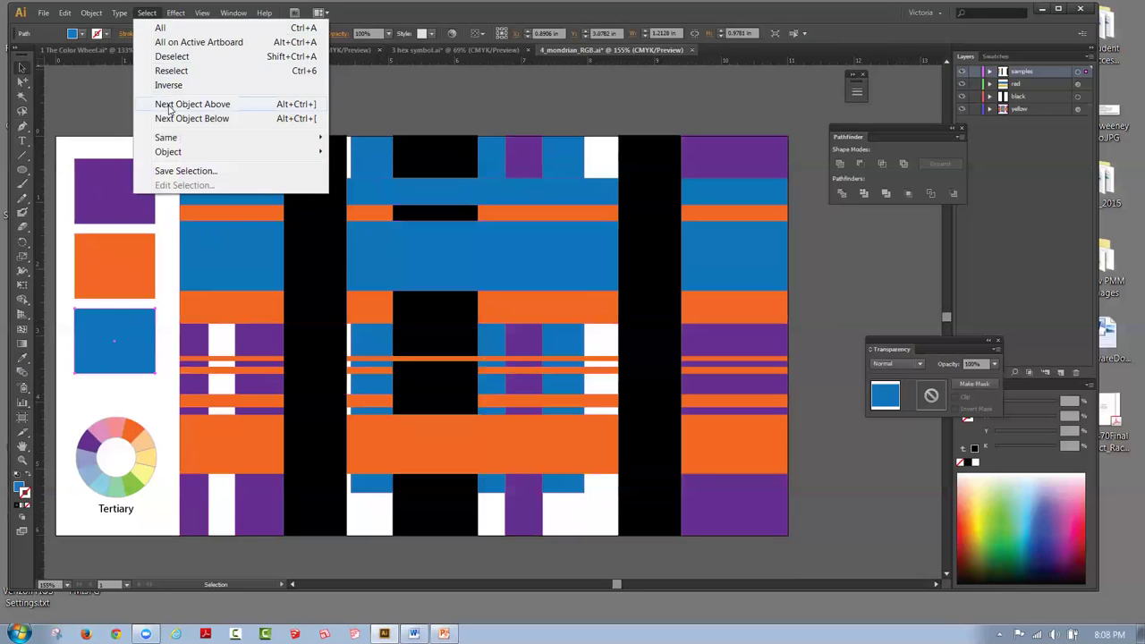
mouse_move(179, 139)
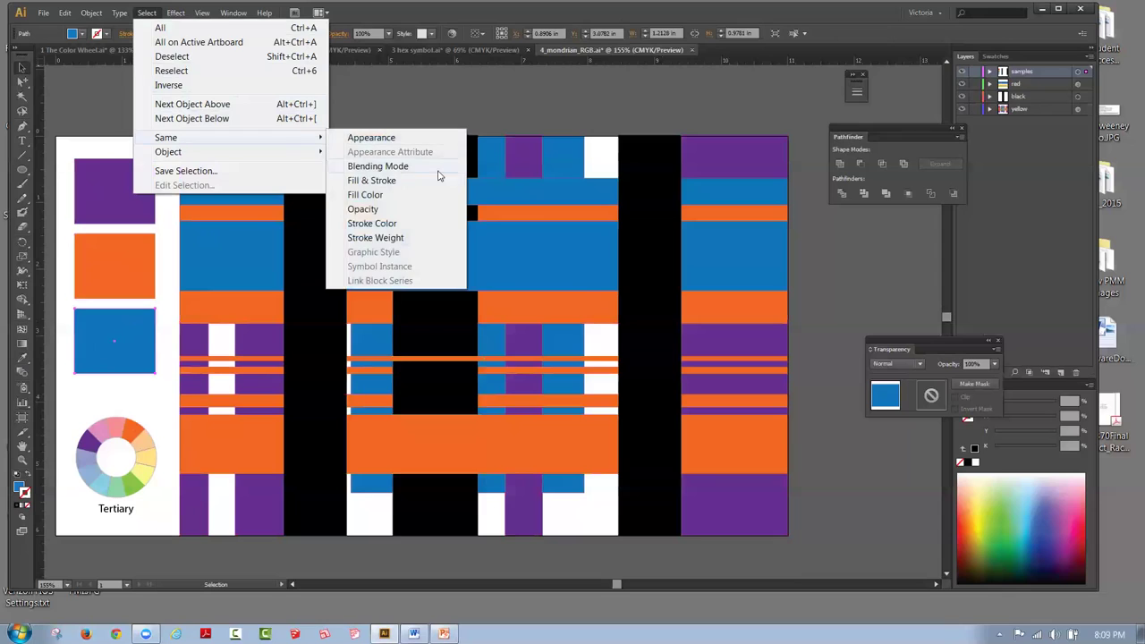
click(395, 195)
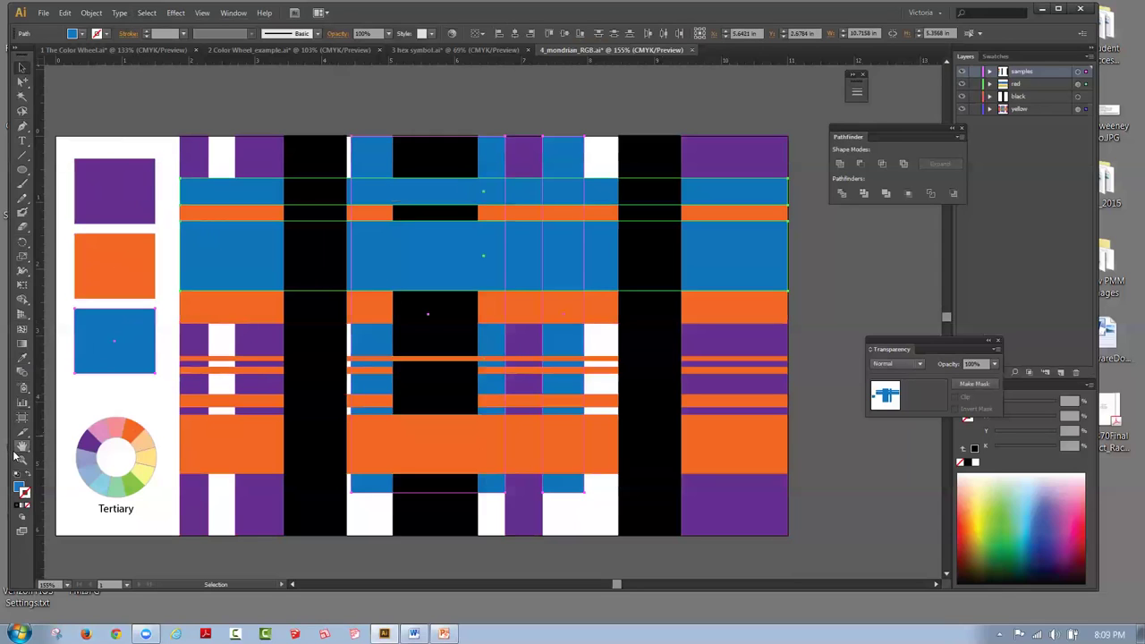
click(16, 362)
click(138, 483)
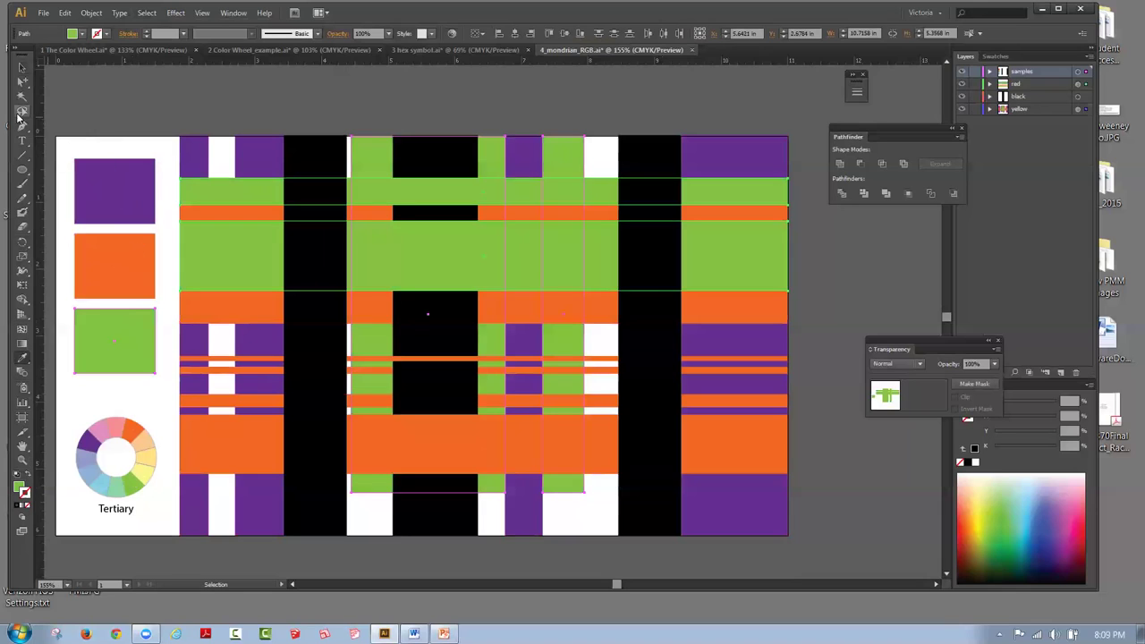
click(22, 67)
click(121, 88)
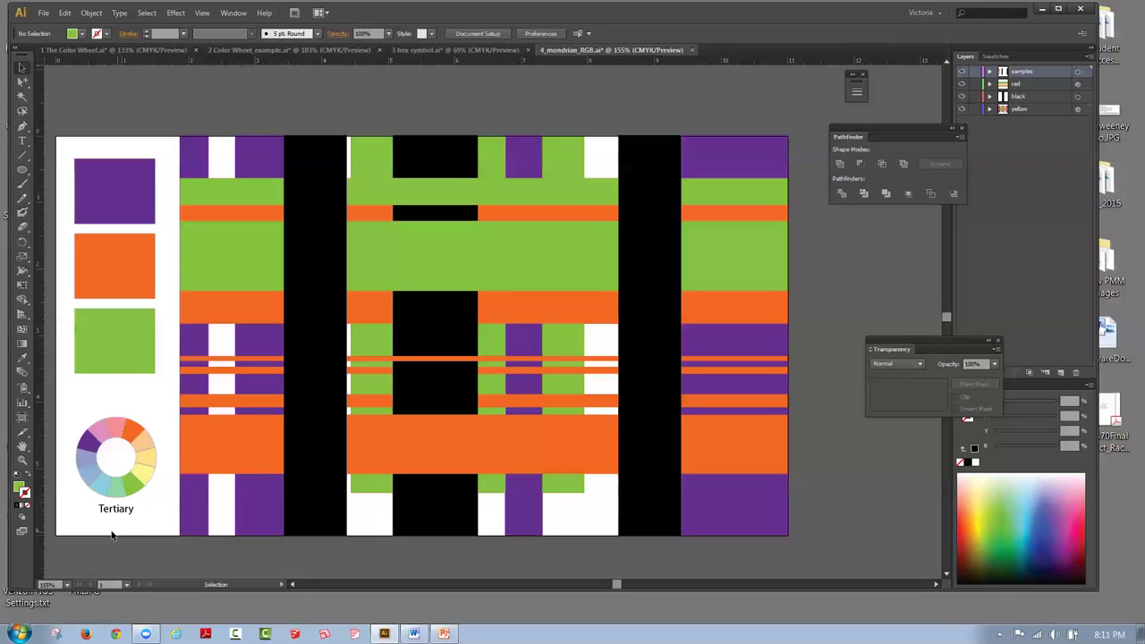
Step: Minimize the artwork window to switch to Firefox and open the Log In to Canvas bookmark
click(1041, 10)
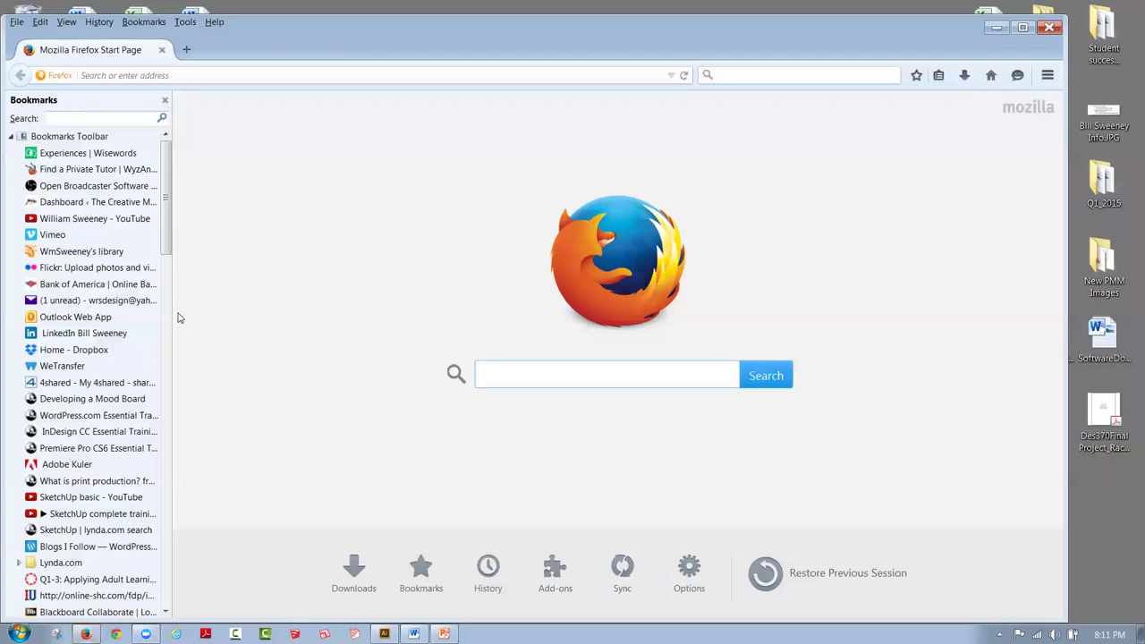
scroll(164, 262, down, 2)
drag(164, 262, 164, 317)
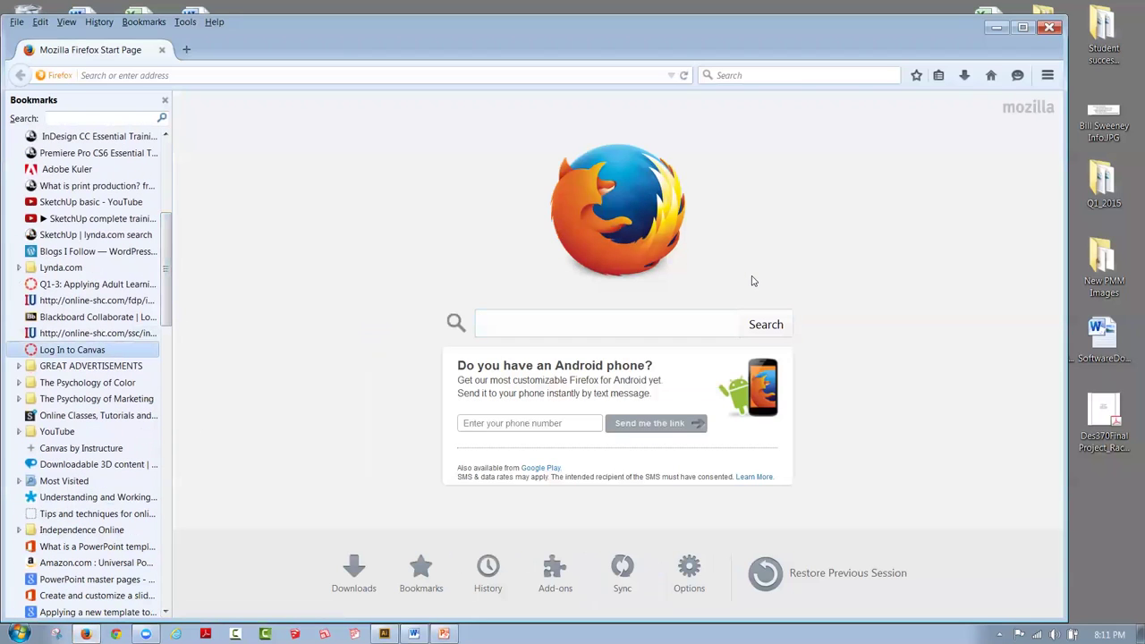
click(59, 352)
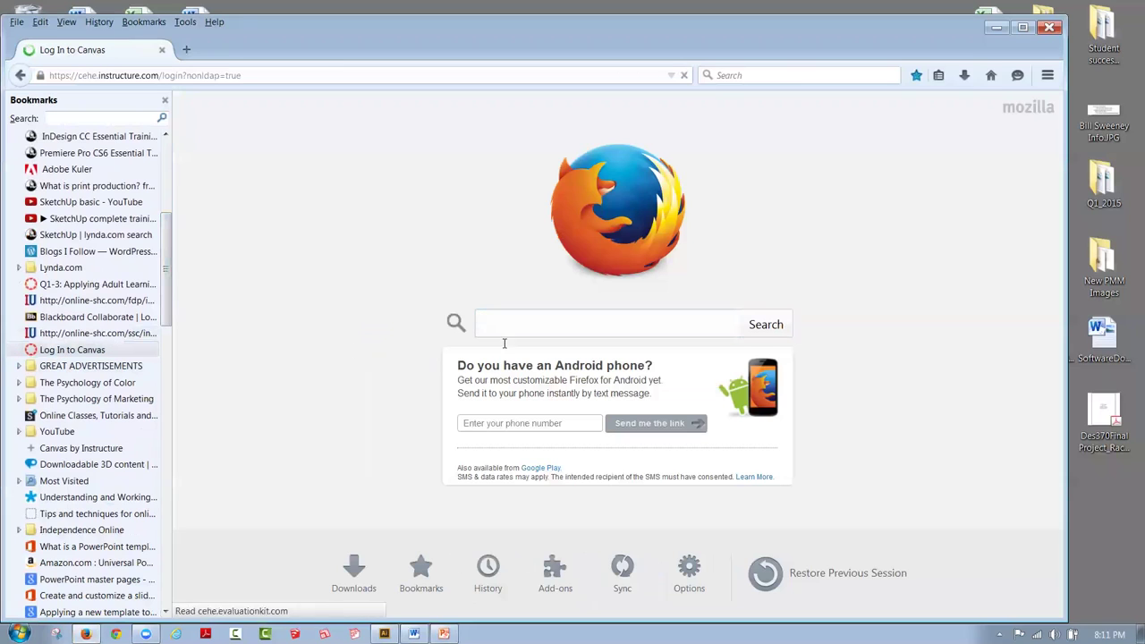
Step: Replace the filled-in password with the account password and log in to Canvas
double_click(655, 341)
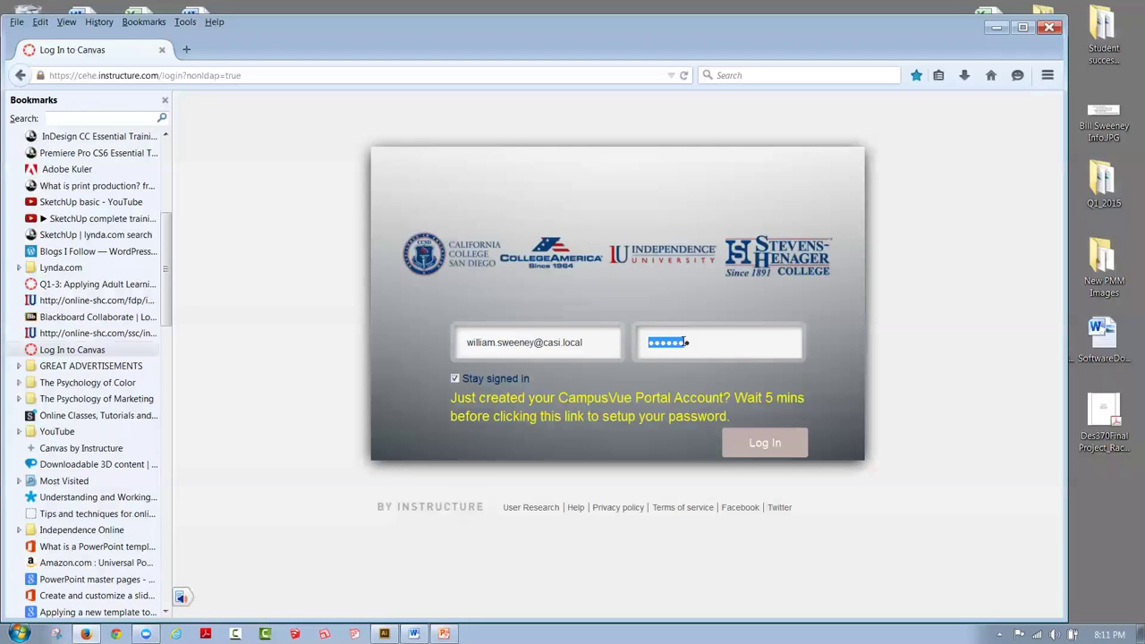
text(********)
key(Return)
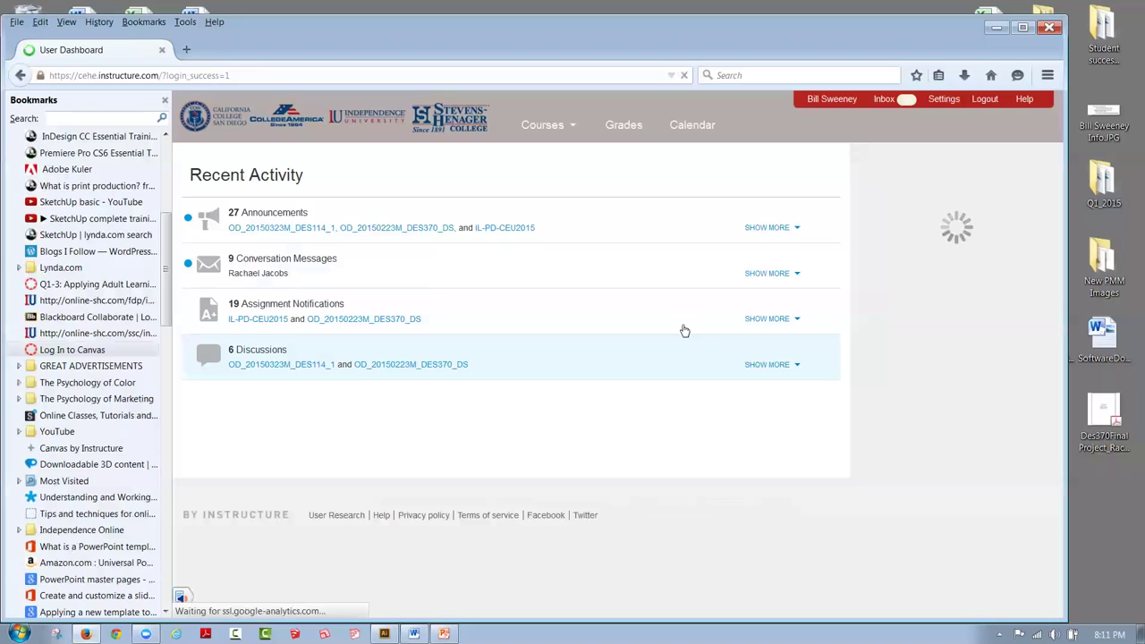
Step: Open the announcements of the DES114_1_20150323M_OL Print Production course and bring the oldest ones into view
mouse_move(543, 127)
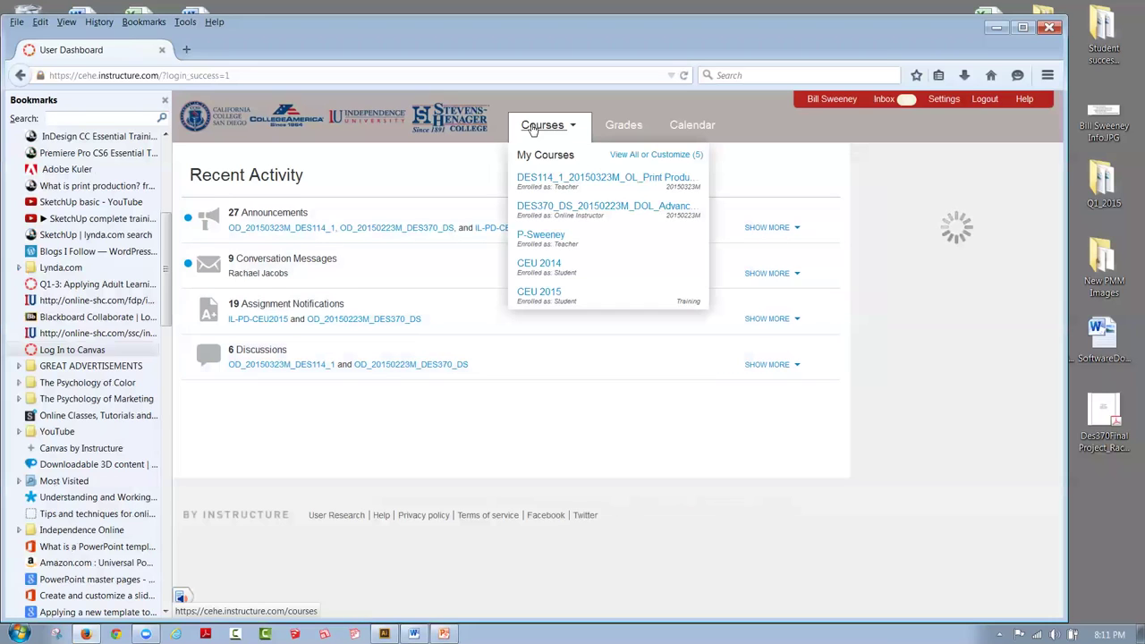
click(557, 177)
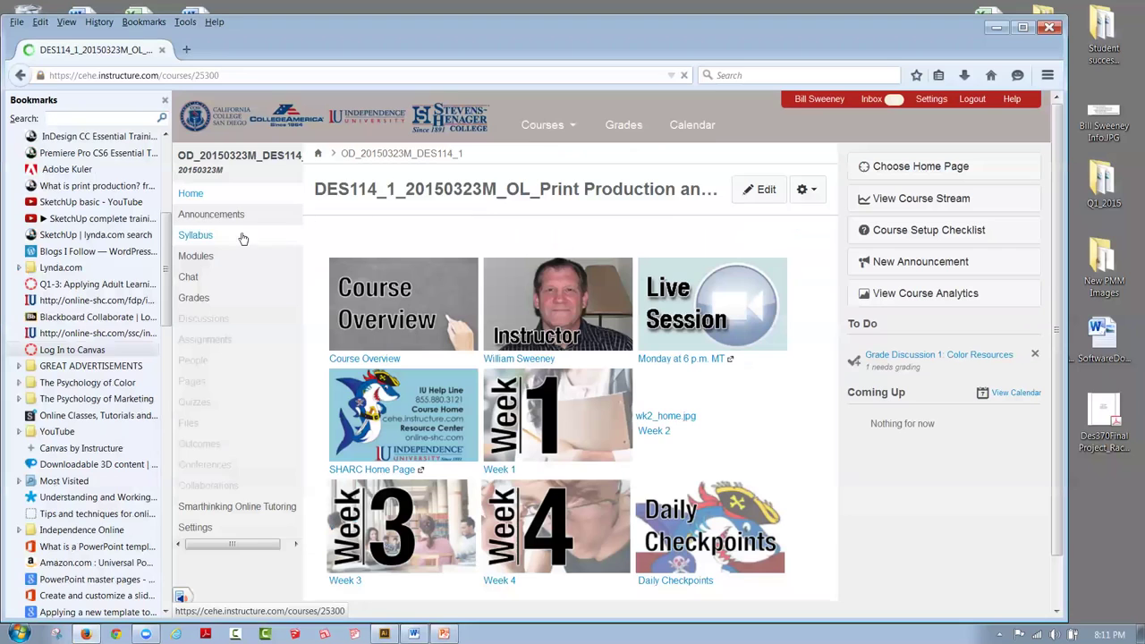
click(218, 218)
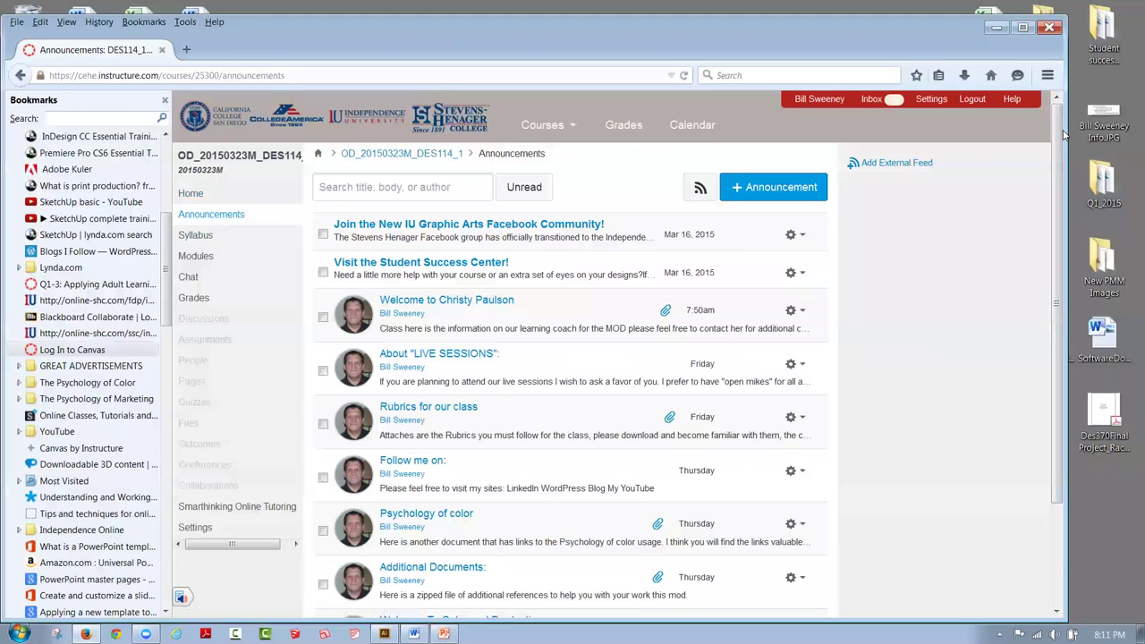
drag(1061, 139, 1062, 240)
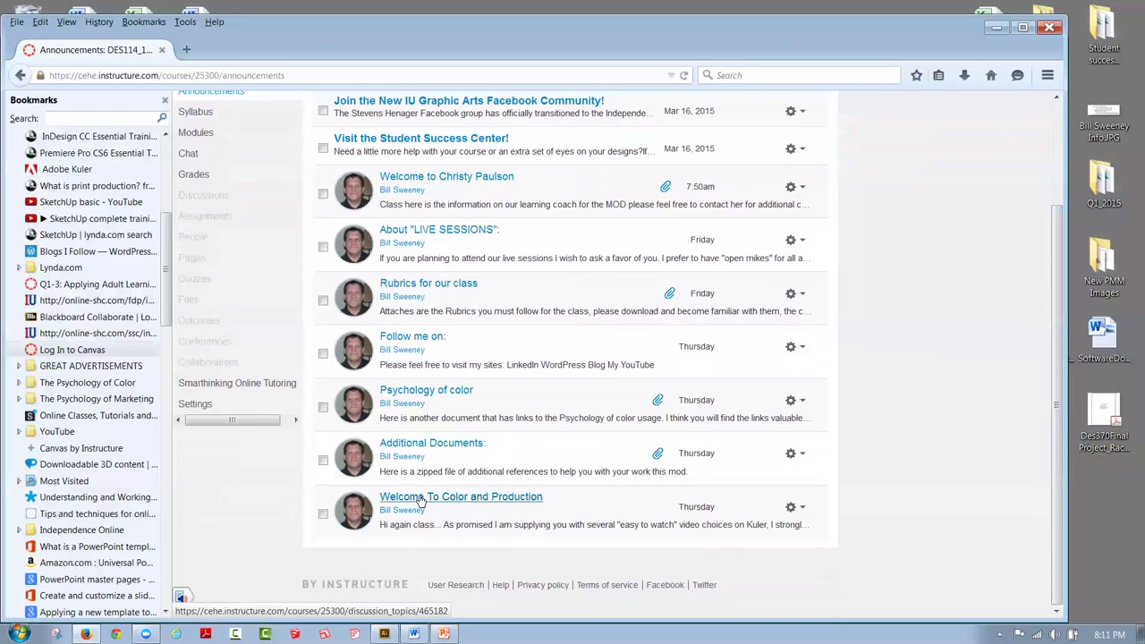
Step: Review the Additional Documents and Psychology of color announcements, minimizing the The Psychology of Color.docx window, and return to the announcement list
click(454, 447)
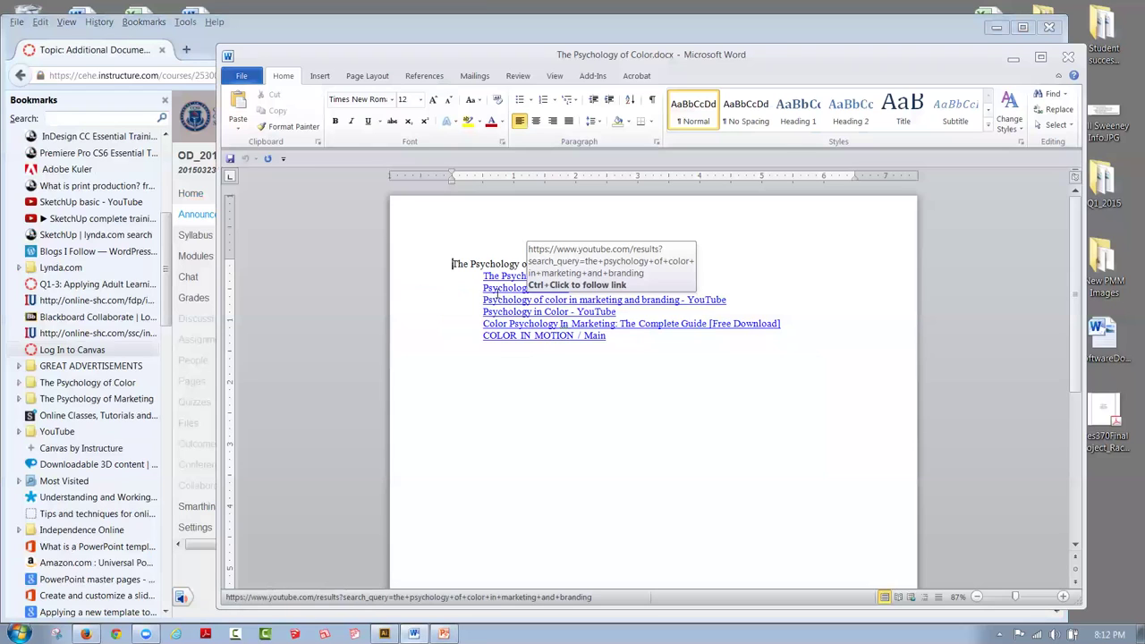
click(1013, 57)
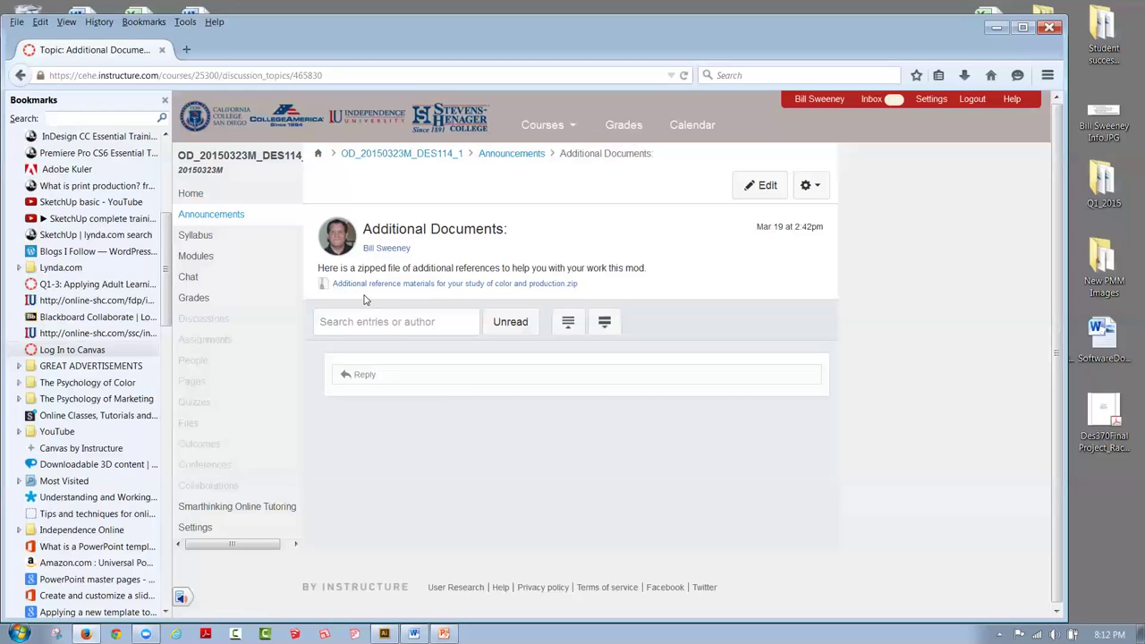
click(20, 76)
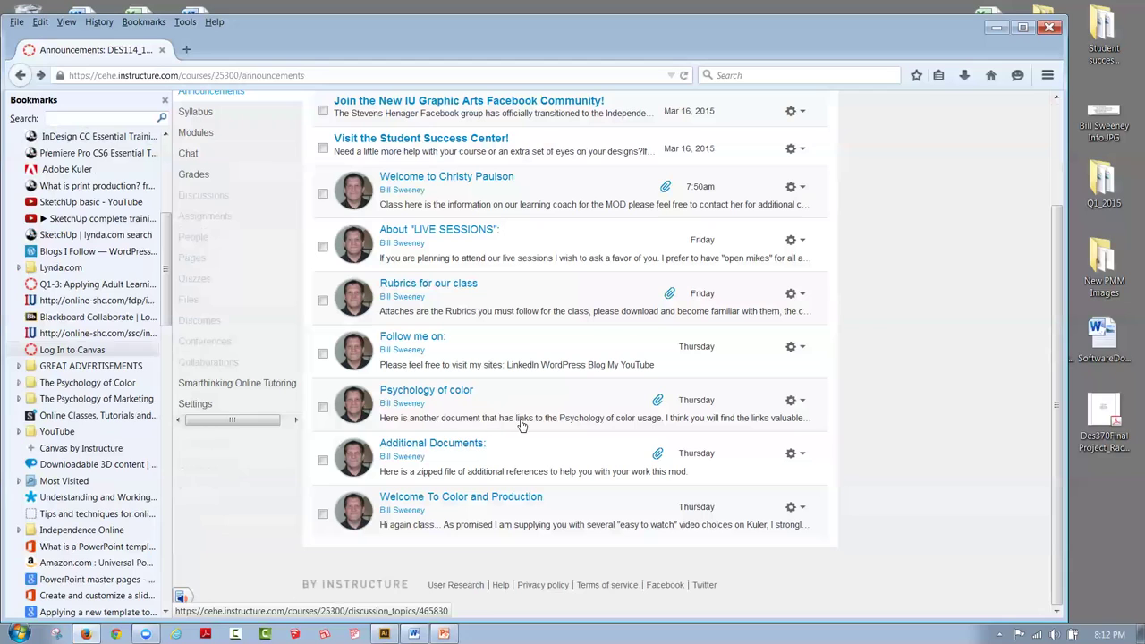
click(456, 396)
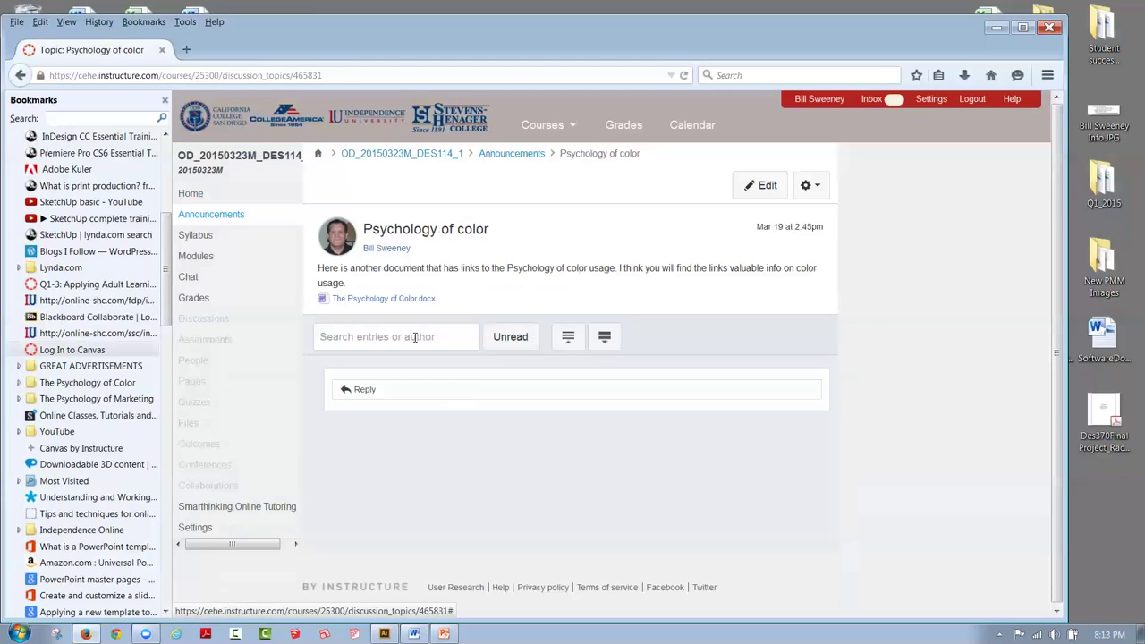
click(19, 73)
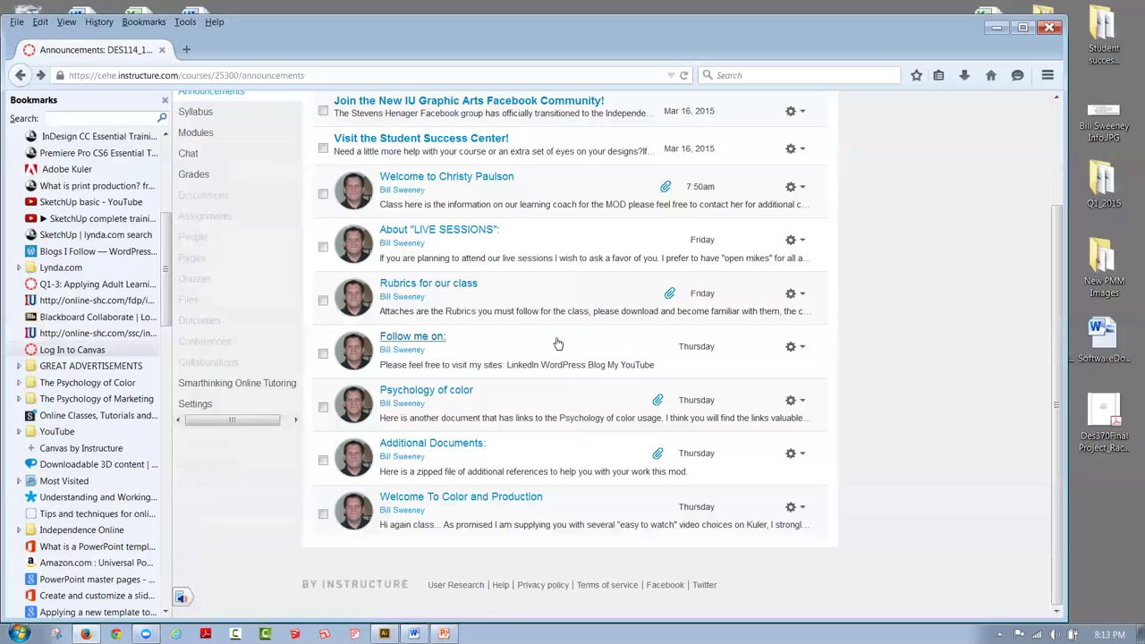
Step: Review the Follow me on and Rubrics for our class announcements, and return to the OD_20150323M_DES114_1 course home page
click(426, 340)
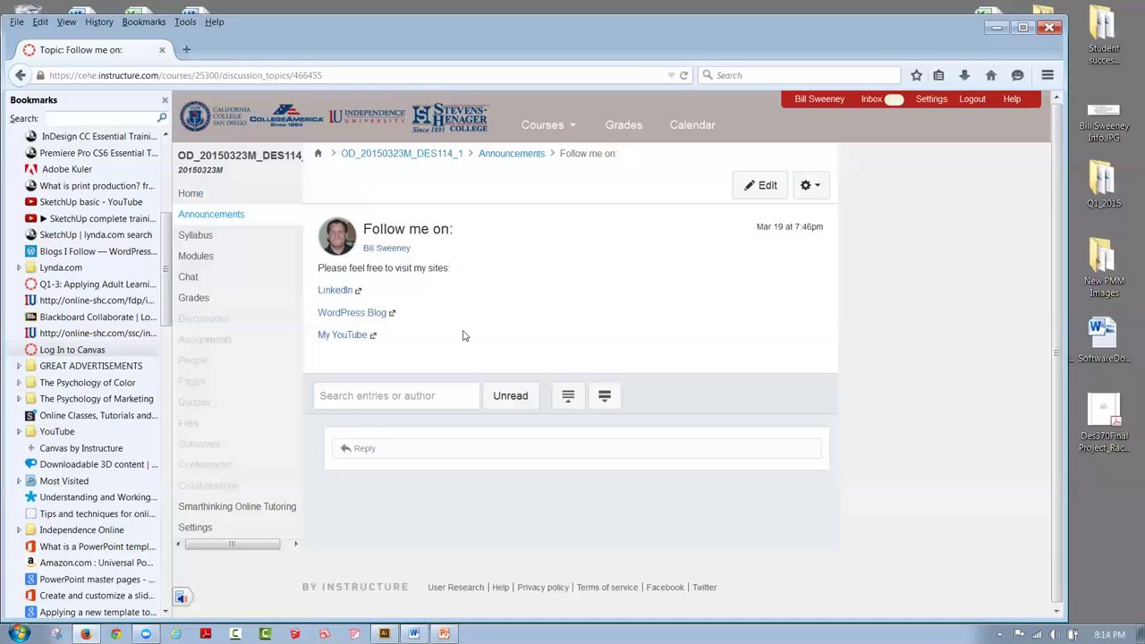
click(22, 75)
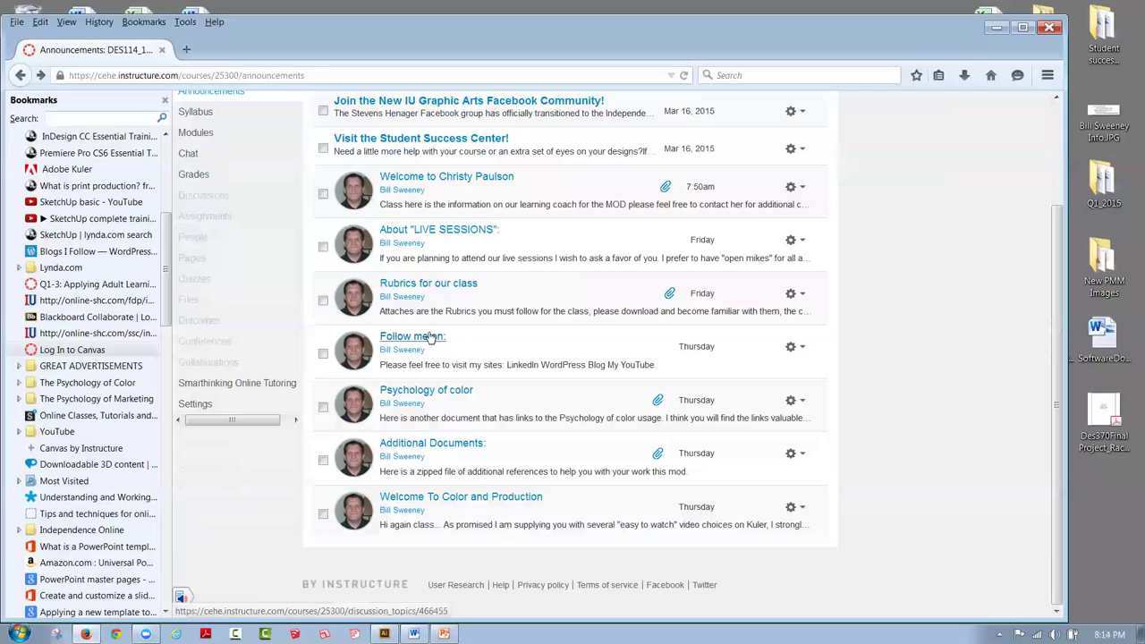
click(430, 286)
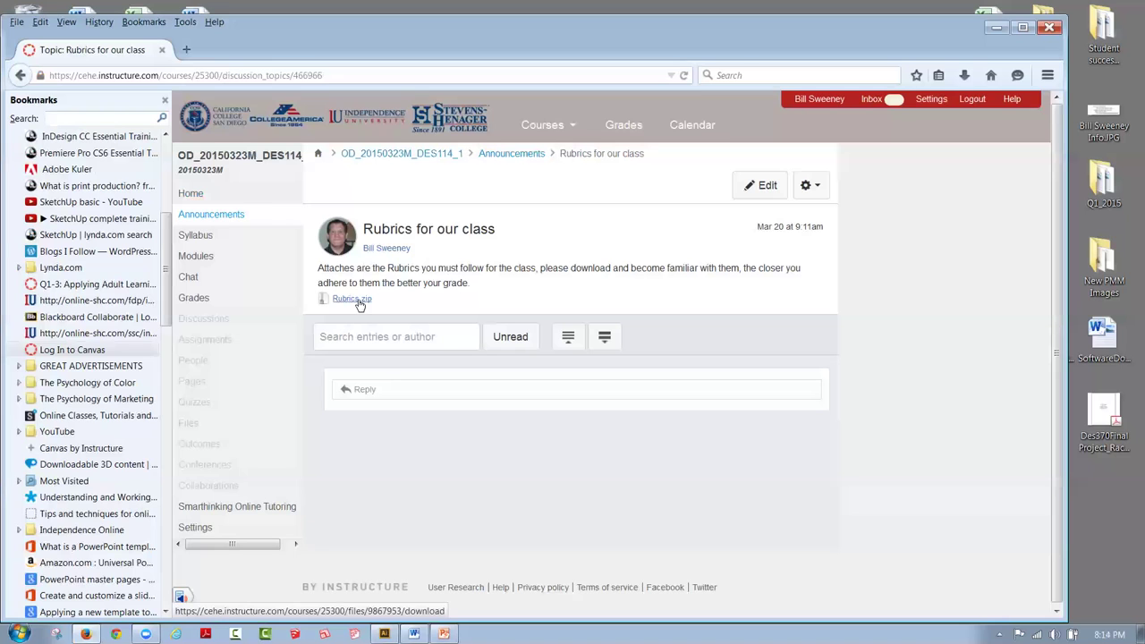
click(401, 153)
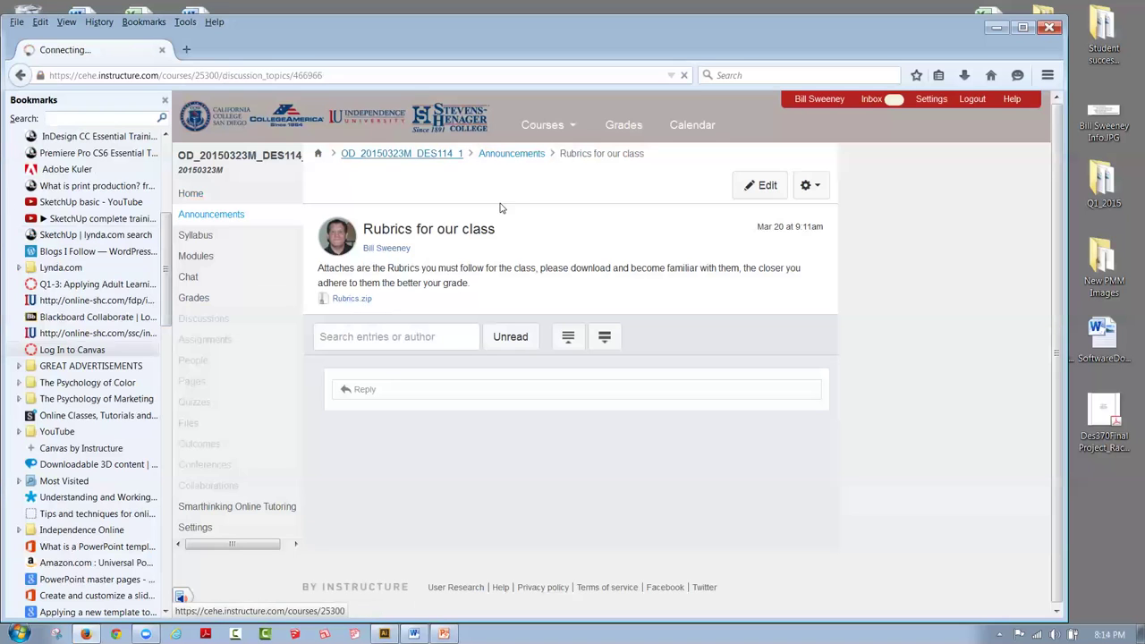
Step: Review the About "LIVE SESSIONS" announcement and return to the announcement list
scroll(498, 212, down, 3)
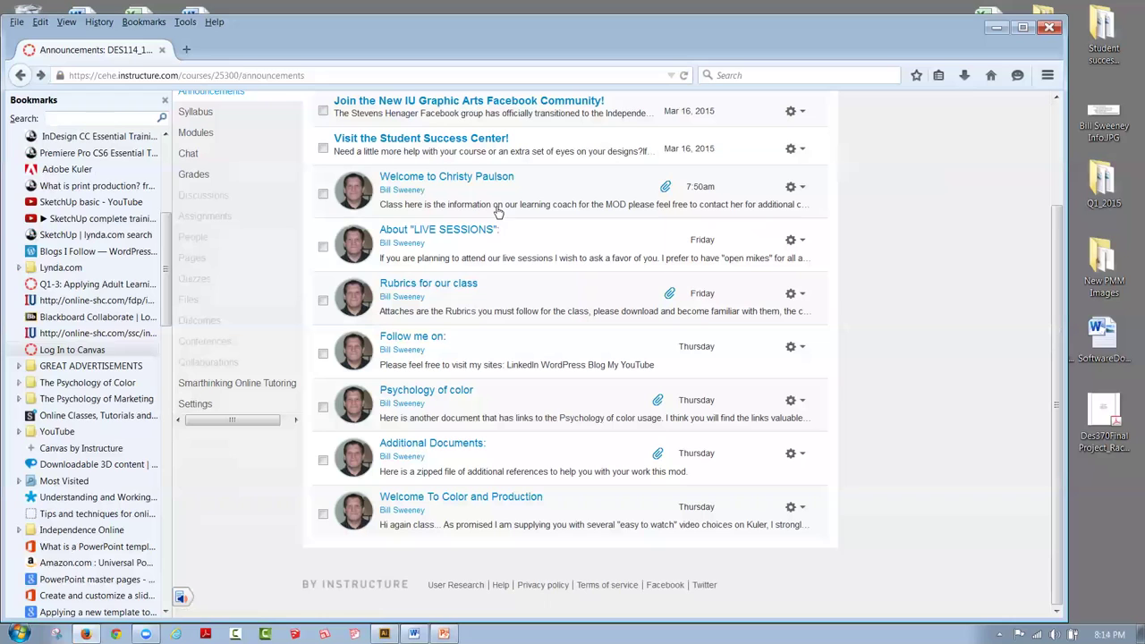
click(483, 232)
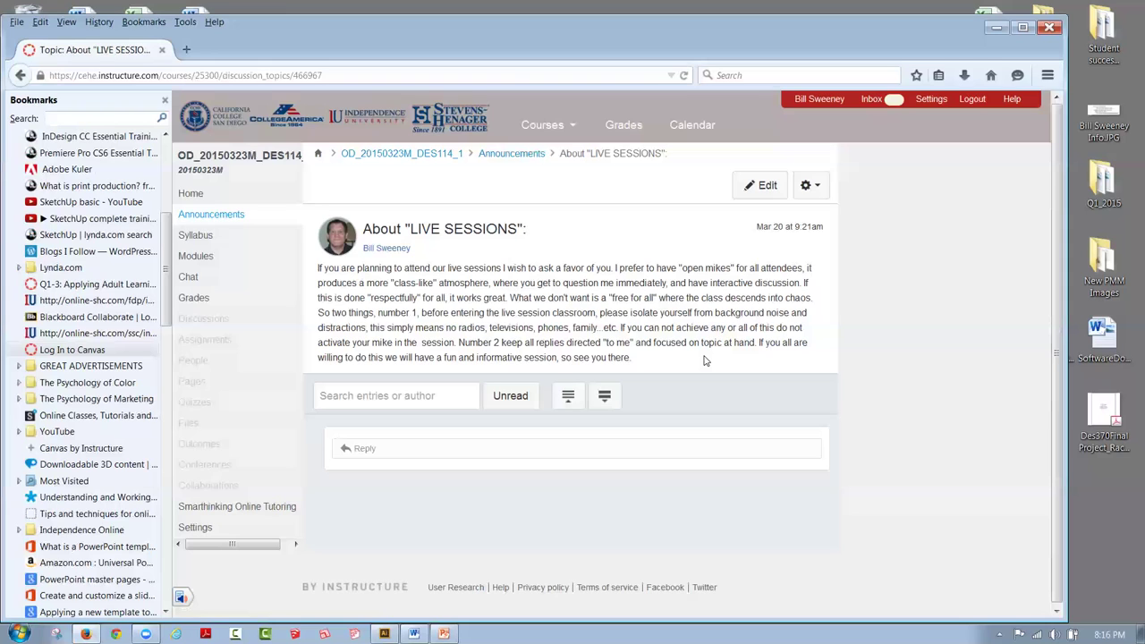
click(20, 75)
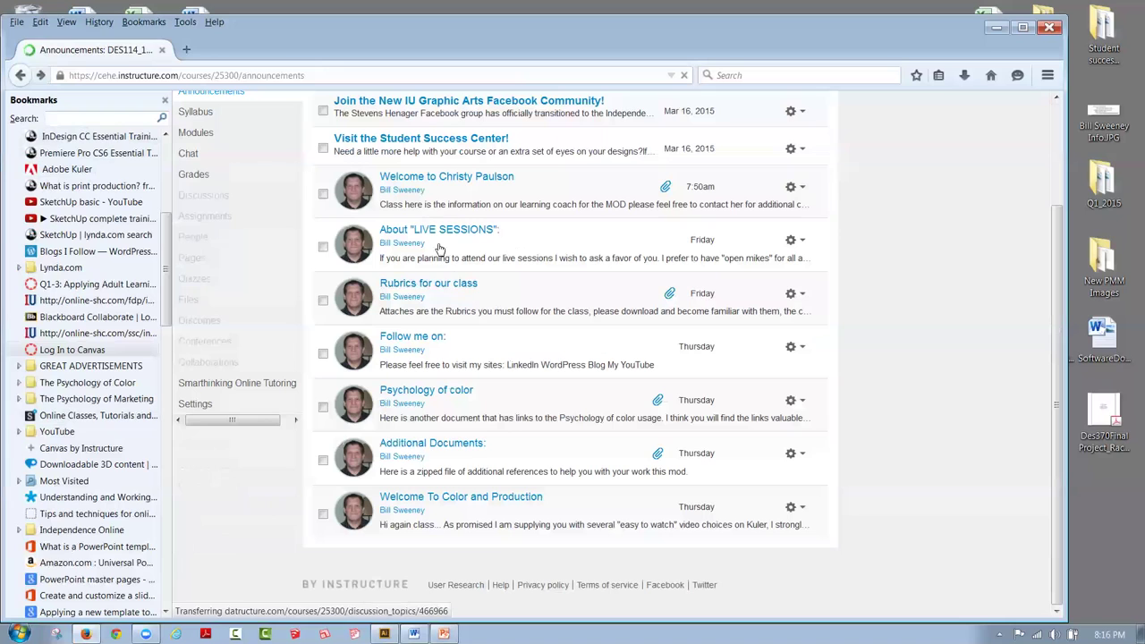
Step: Read through the learning coach welcome announcement, including its schedule and contact flyer, and return to the announcement list
click(428, 183)
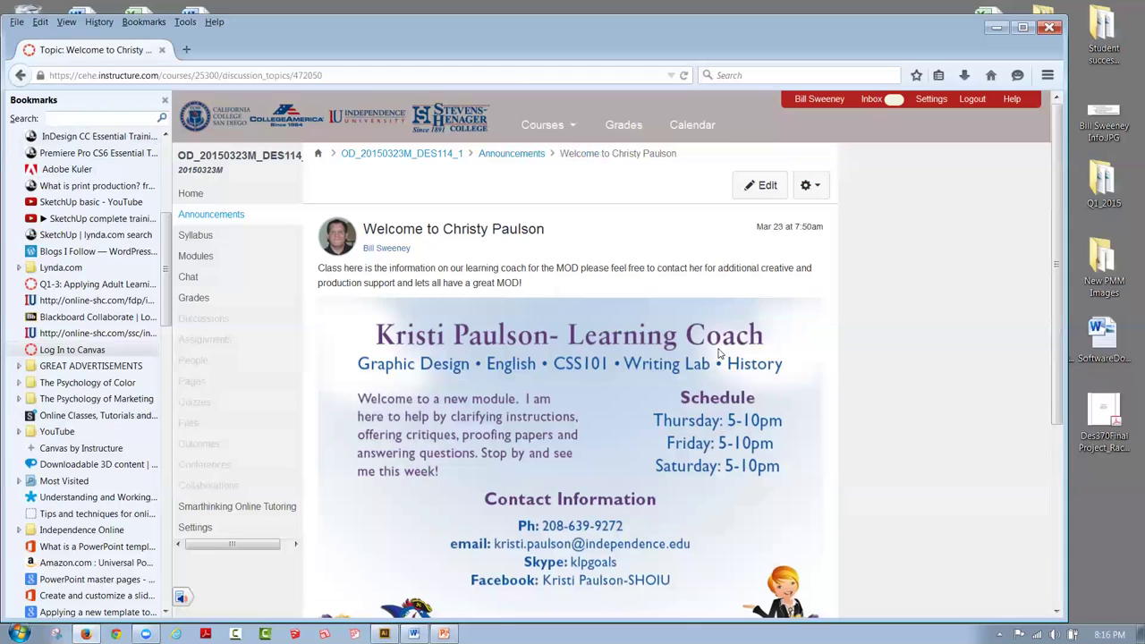
drag(1057, 183, 1066, 291)
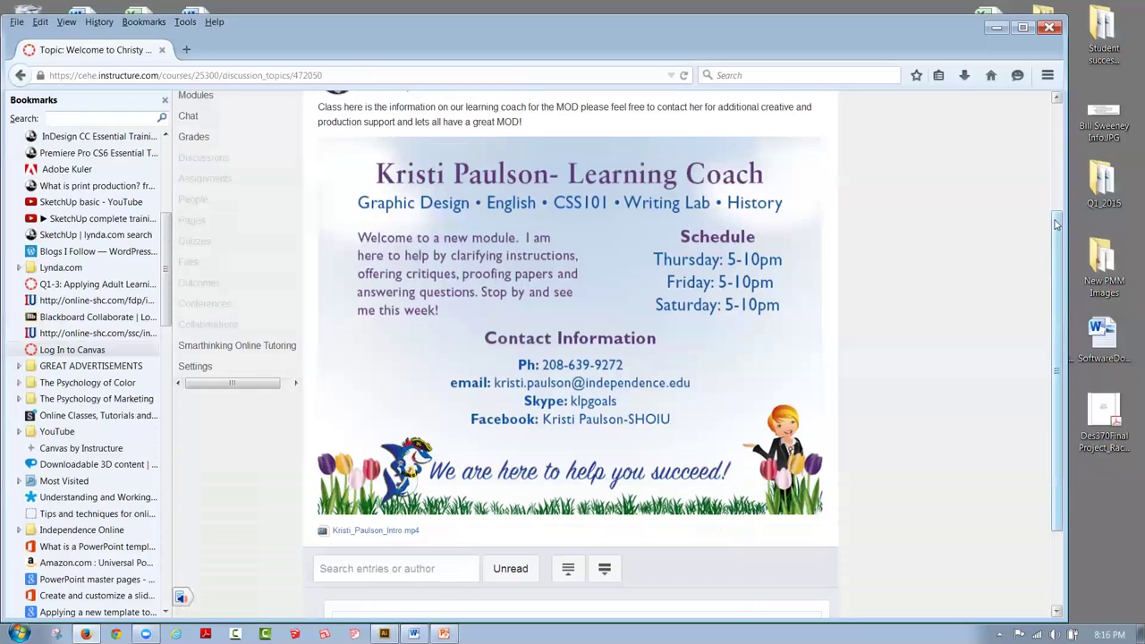
drag(1057, 231, 1057, 144)
scroll(1055, 147, up, 1)
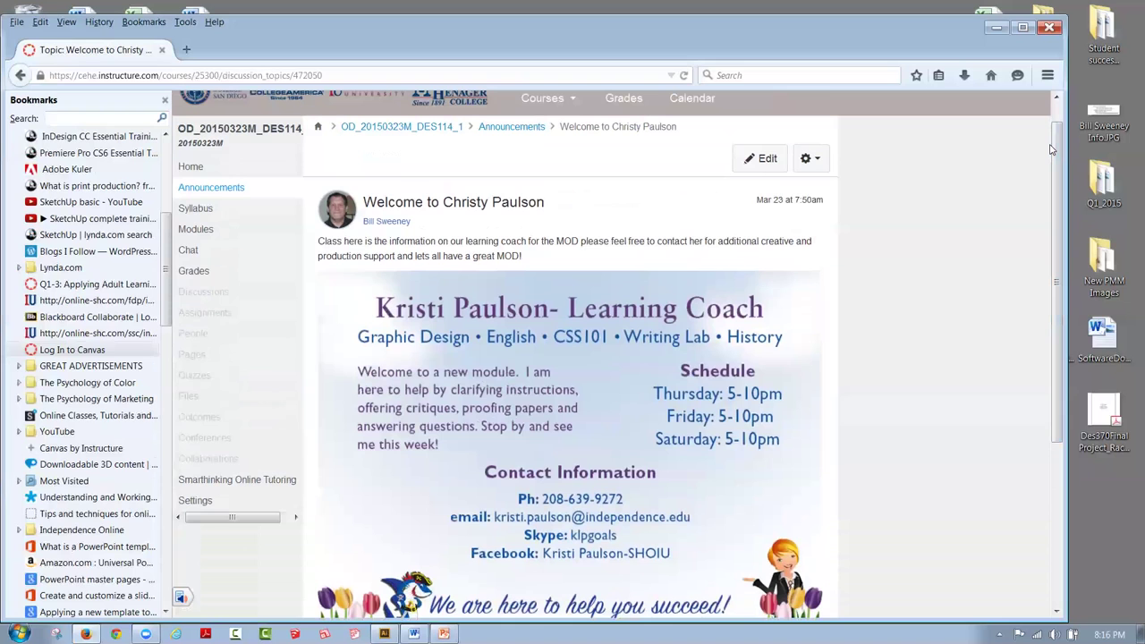
click(18, 77)
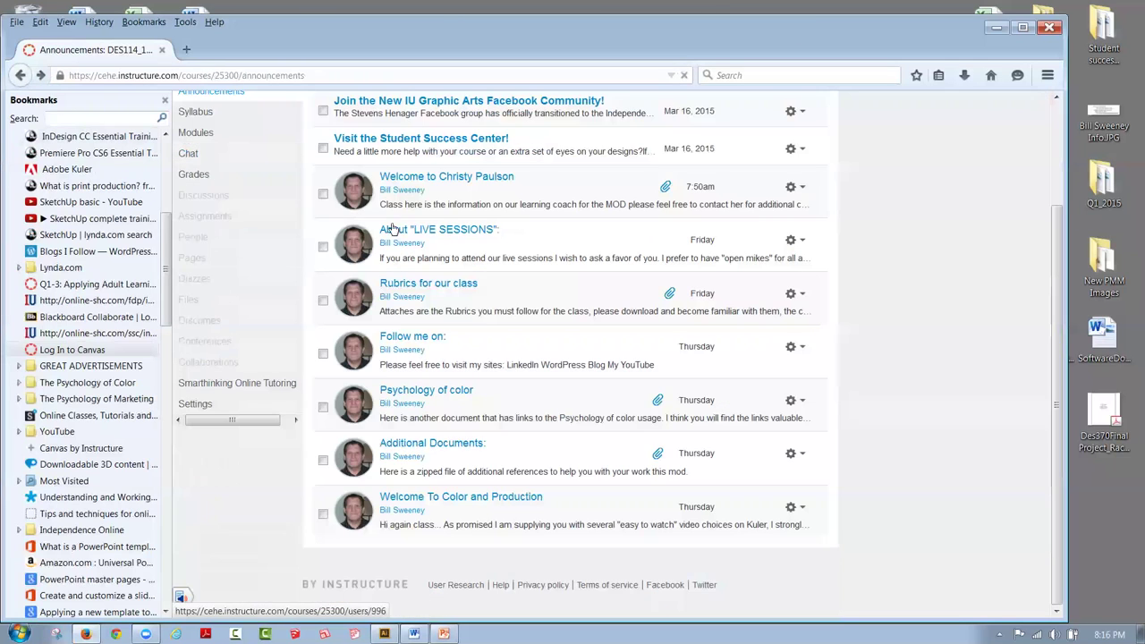
Step: Review the Visit the Student Success Center! announcement, return to the announcement list and minimize the browser window
scroll(1063, 234, up, 2)
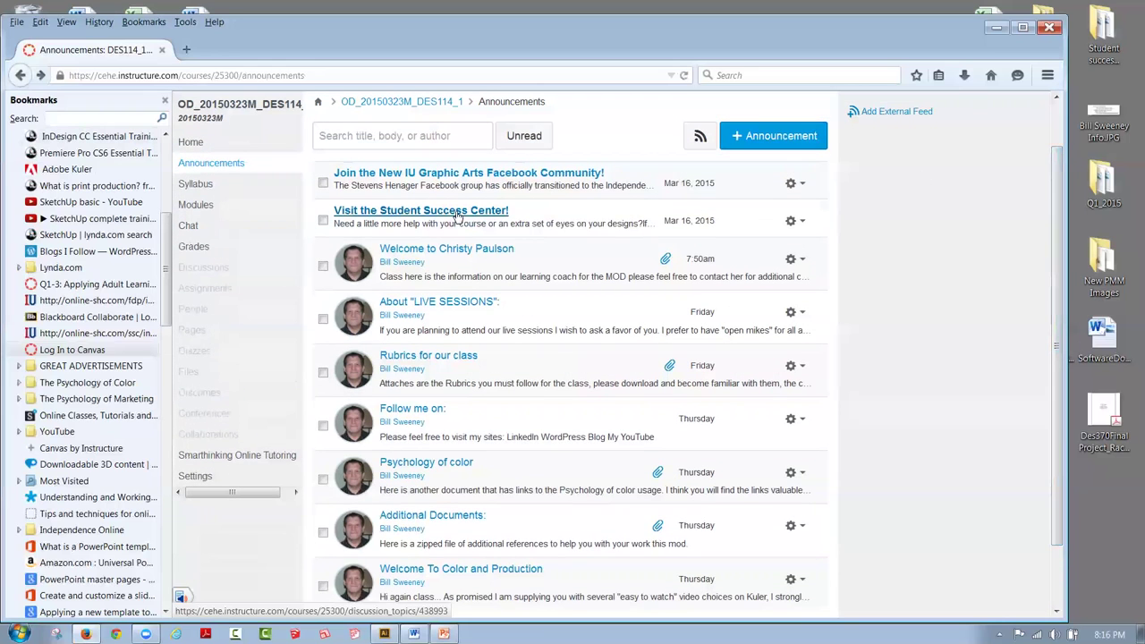
click(458, 218)
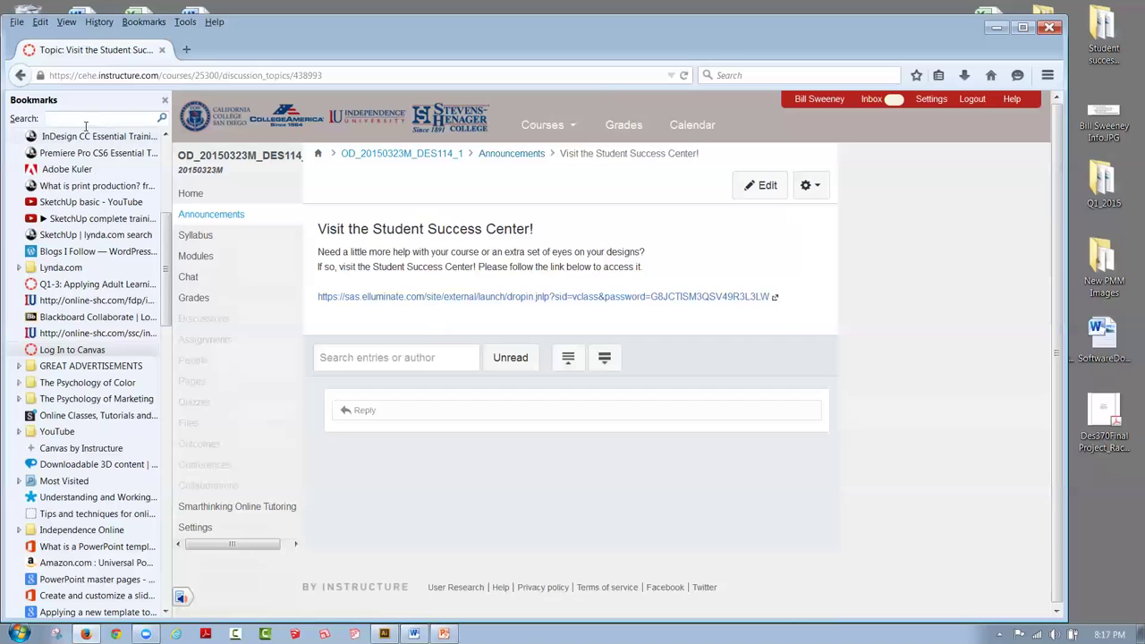
click(21, 79)
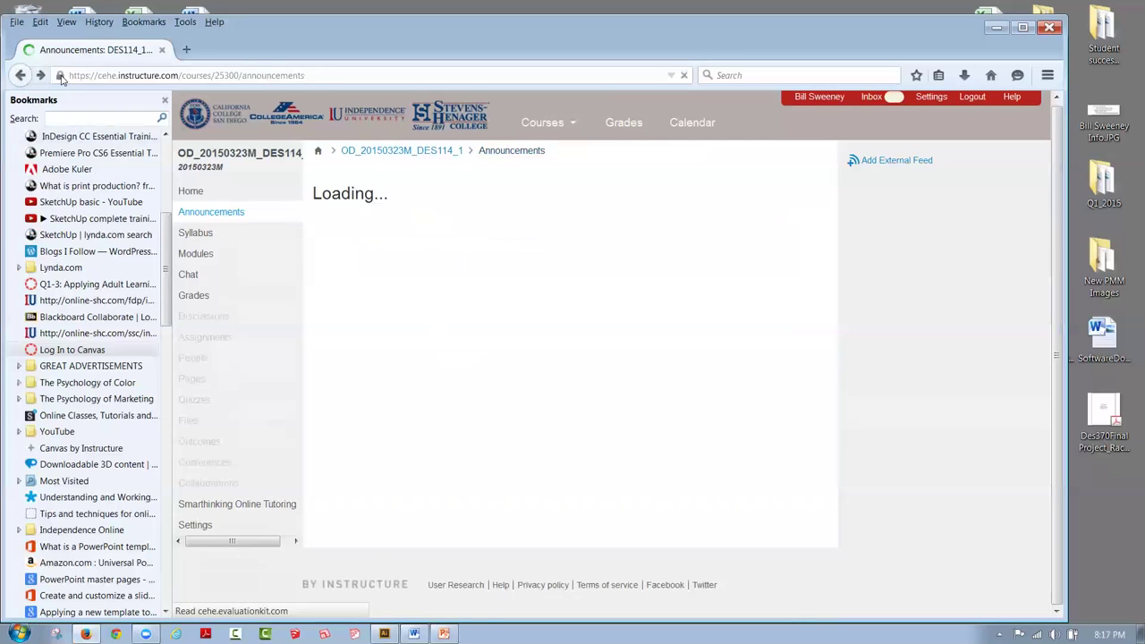
click(995, 27)
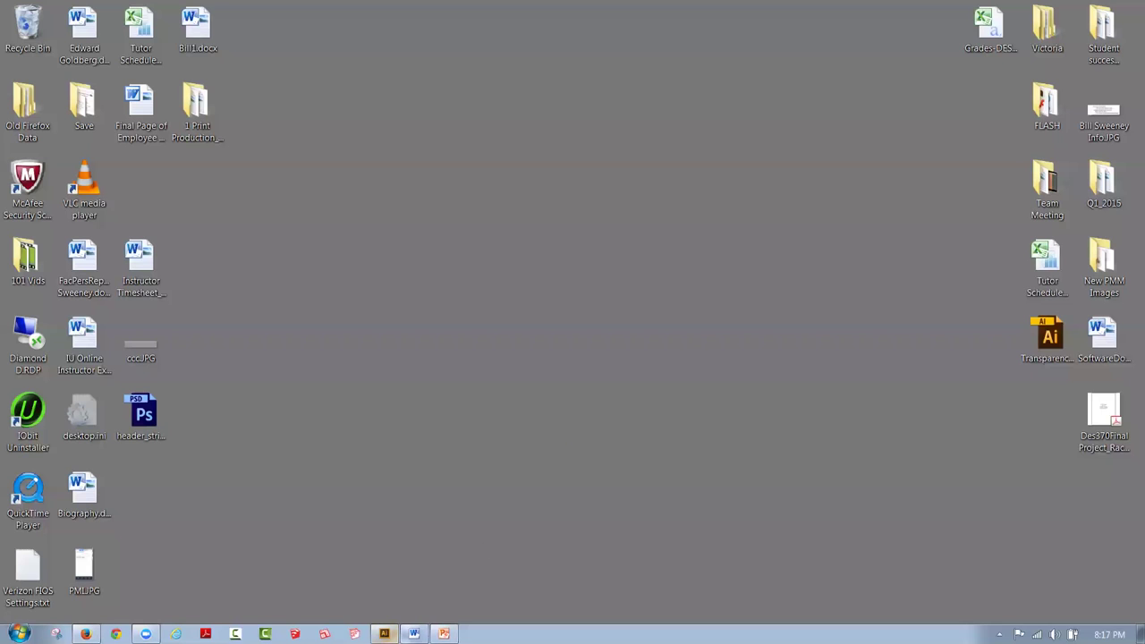
Step: Switch to The Psychology of Color.docx in Word, view its The Psychology of Color link in the browser, and minimize the browser window
click(413, 633)
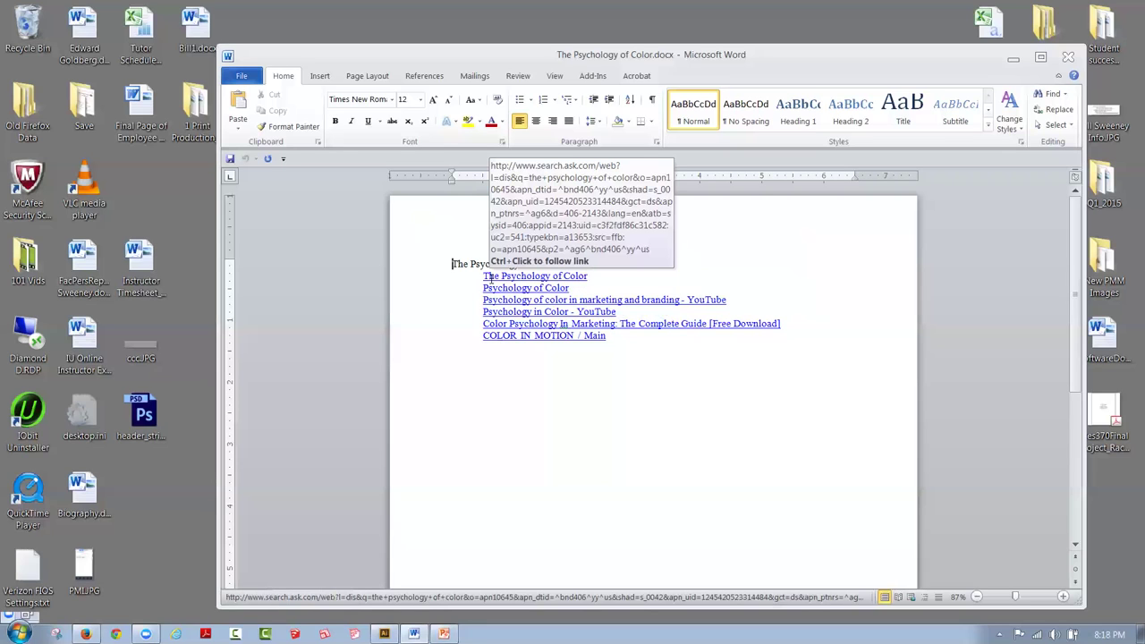
ctrl+click(497, 280)
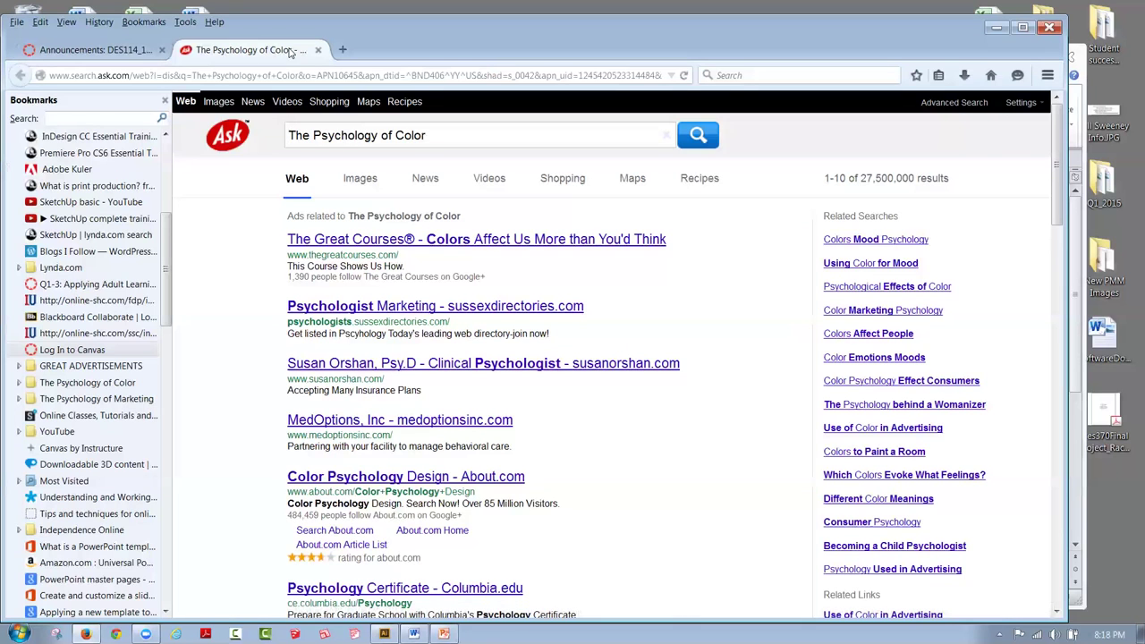
click(998, 27)
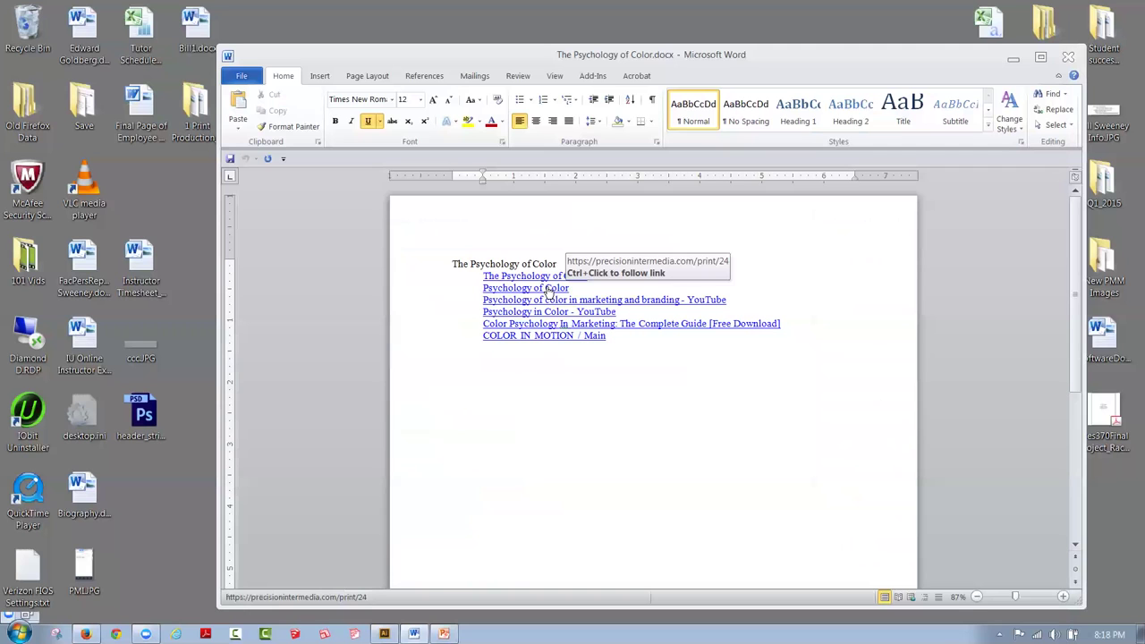
Step: Follow the document's Psychology of Color link to the Precision Intermedia article and read through it
ctrl+click(631, 324)
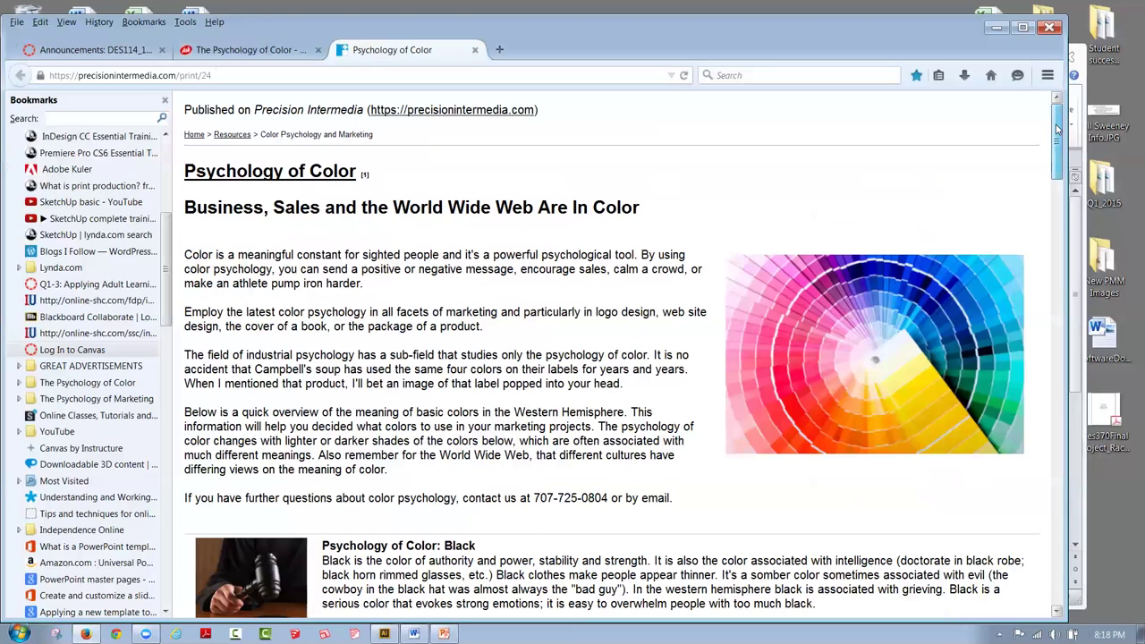
scroll(1058, 130, down, 1)
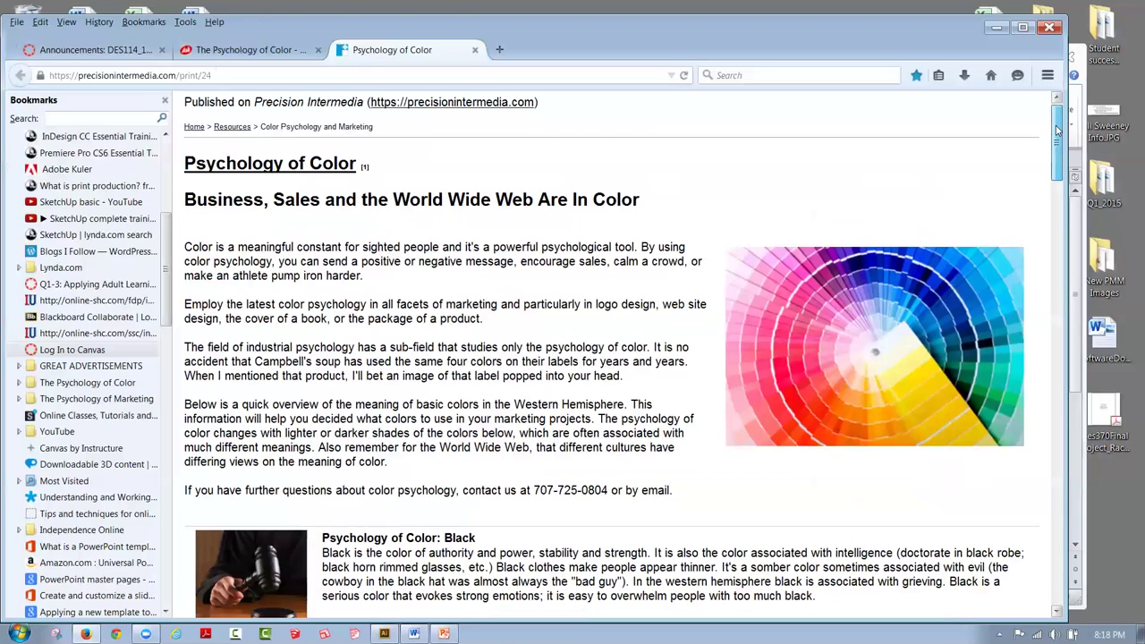
scroll(1057, 130, down, 1)
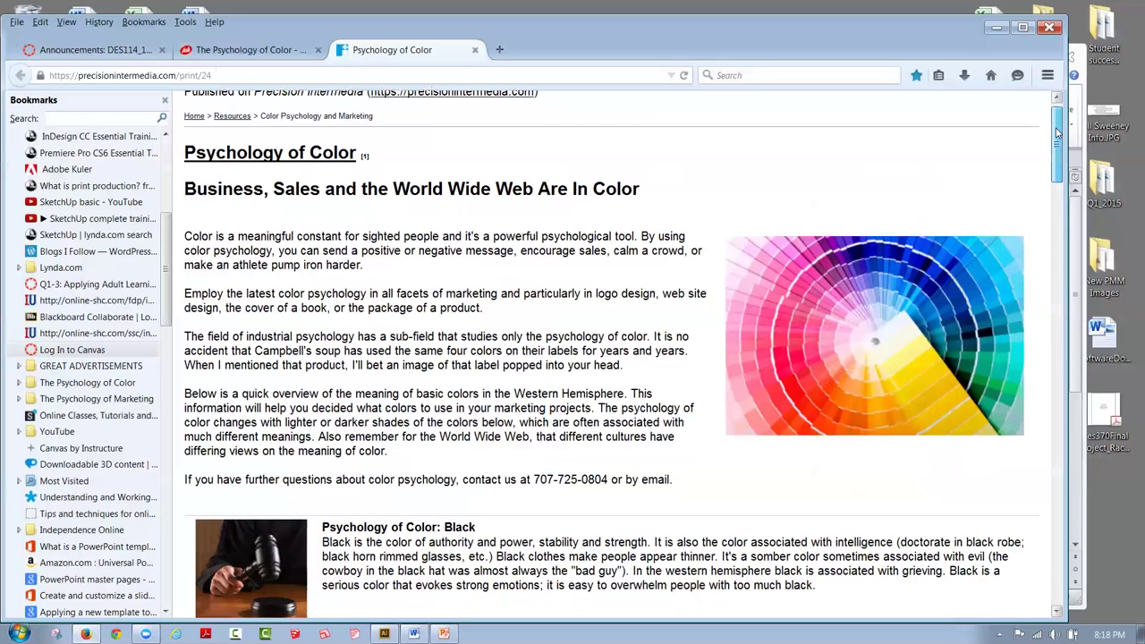